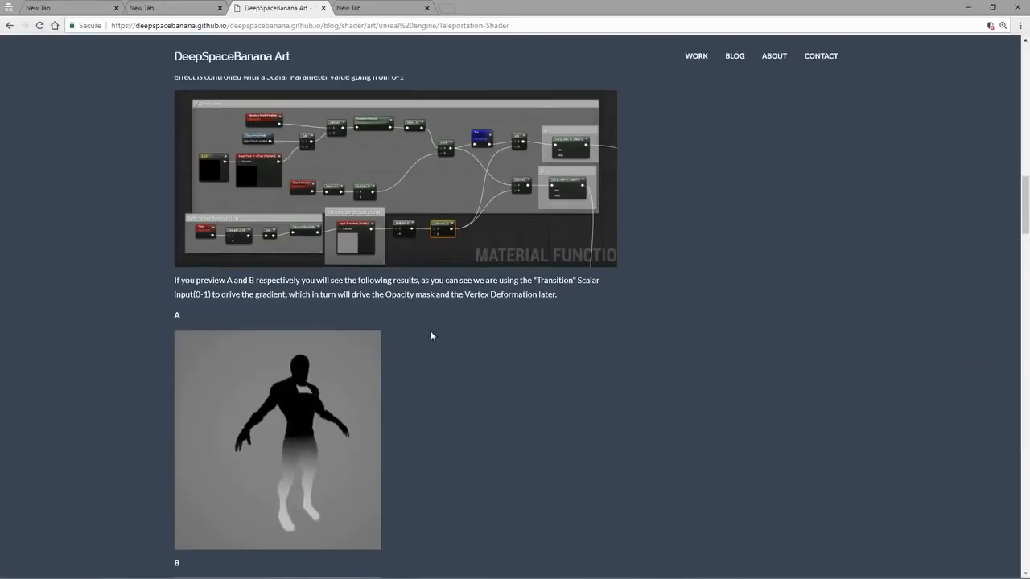
# - Review the Teleportation Shader article, including the initial material function setup and the Localized Z-Gradient mask node graph
pyautogui.scroll(4, 427, 338)
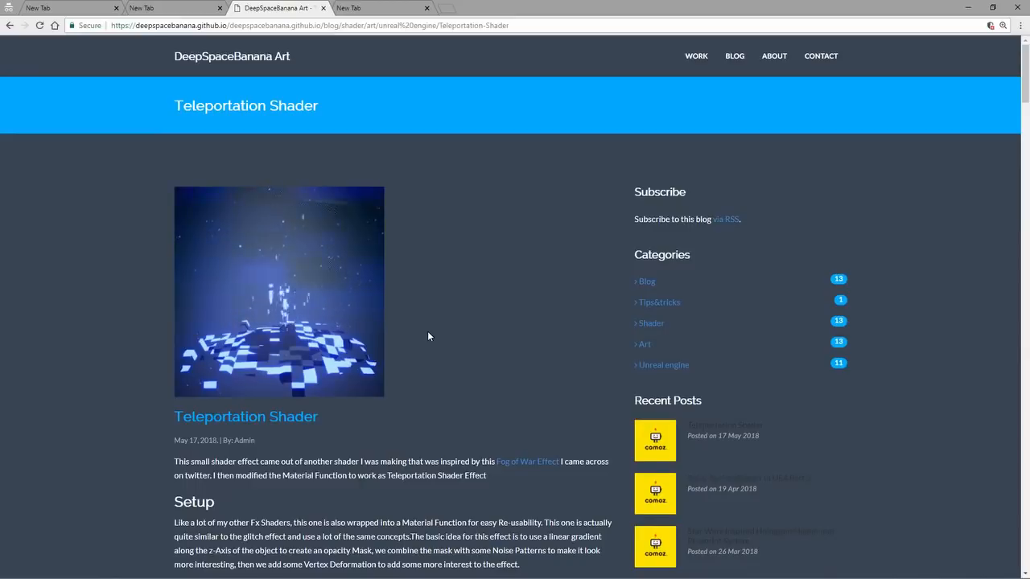
pyautogui.scroll(-2, 428, 336)
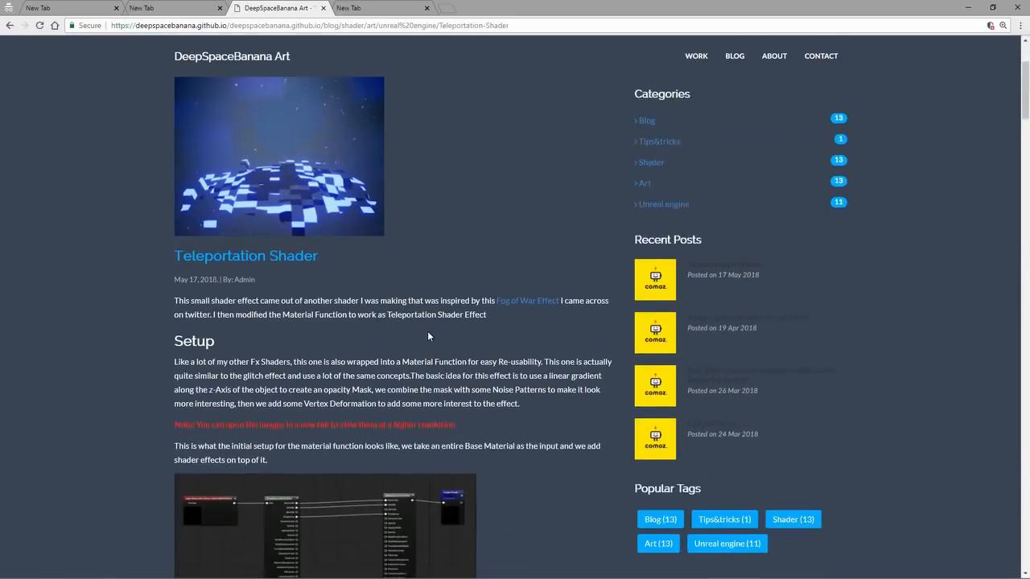
pyautogui.scroll(1, 428, 336)
pyautogui.scroll(-5, 428, 336)
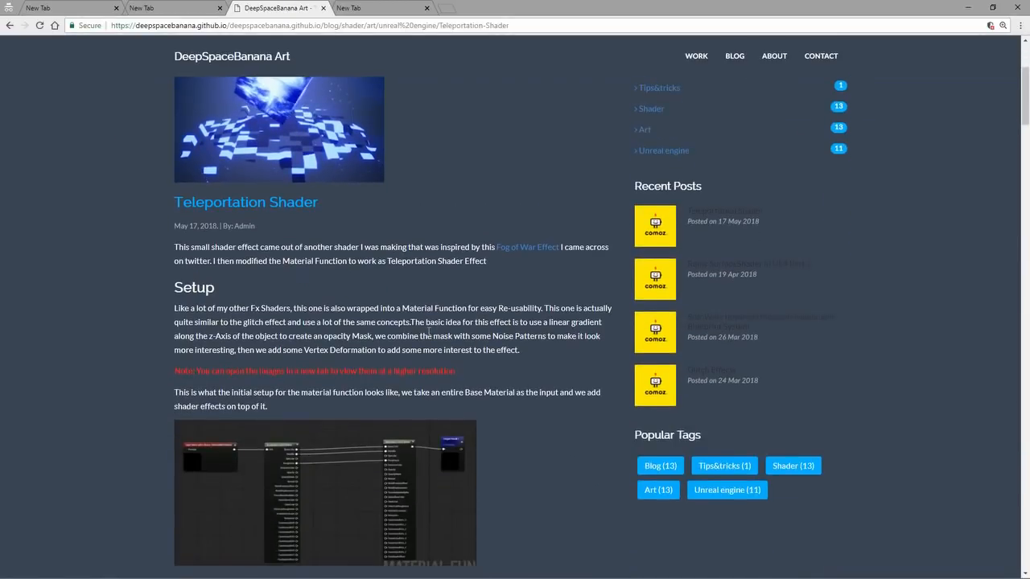
pyautogui.scroll(-1, 428, 335)
pyautogui.scroll(5, 427, 336)
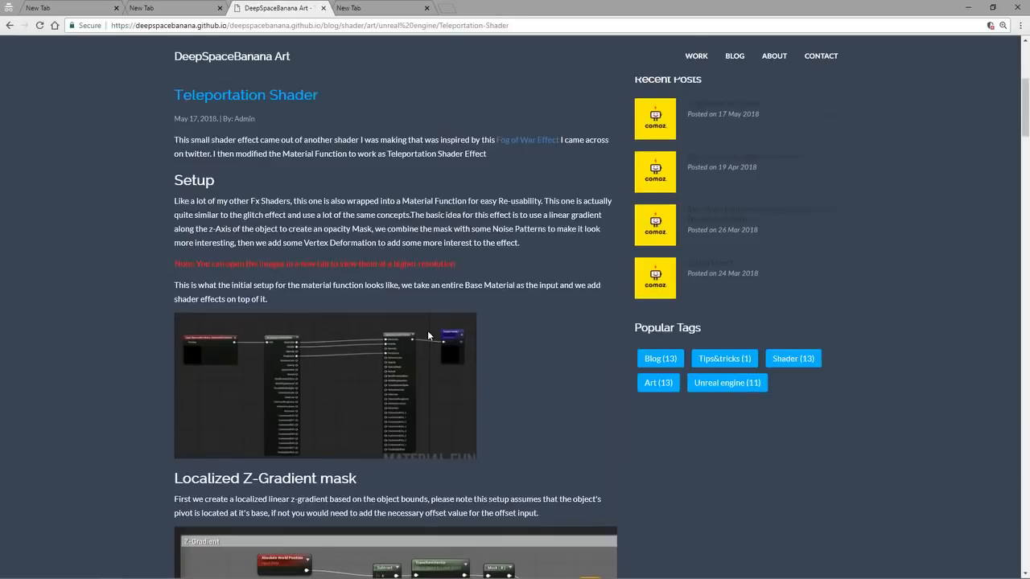
pyautogui.scroll(-4, 426, 333)
pyautogui.scroll(-3, 427, 333)
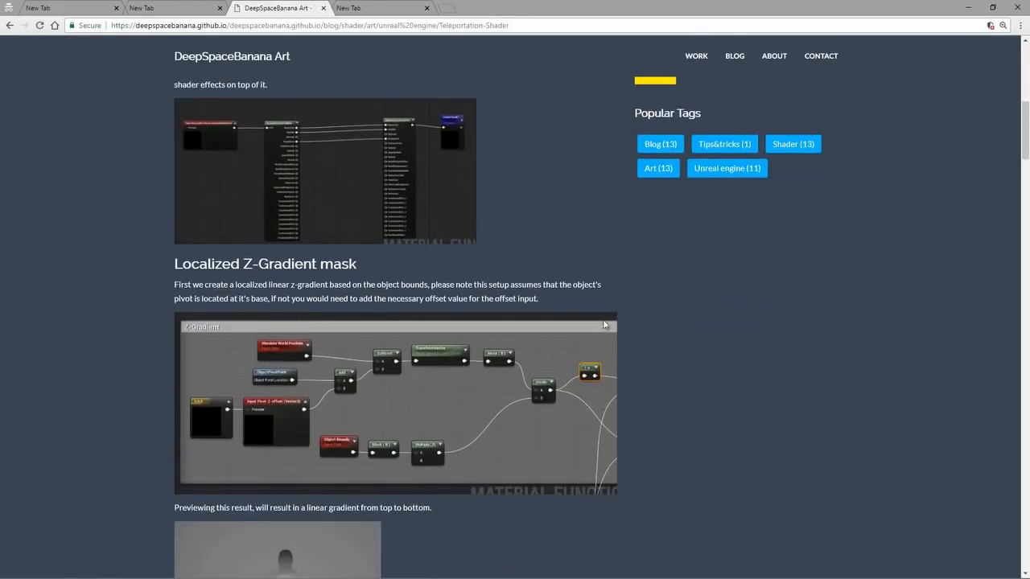
pyautogui.scroll(2, 540, 319)
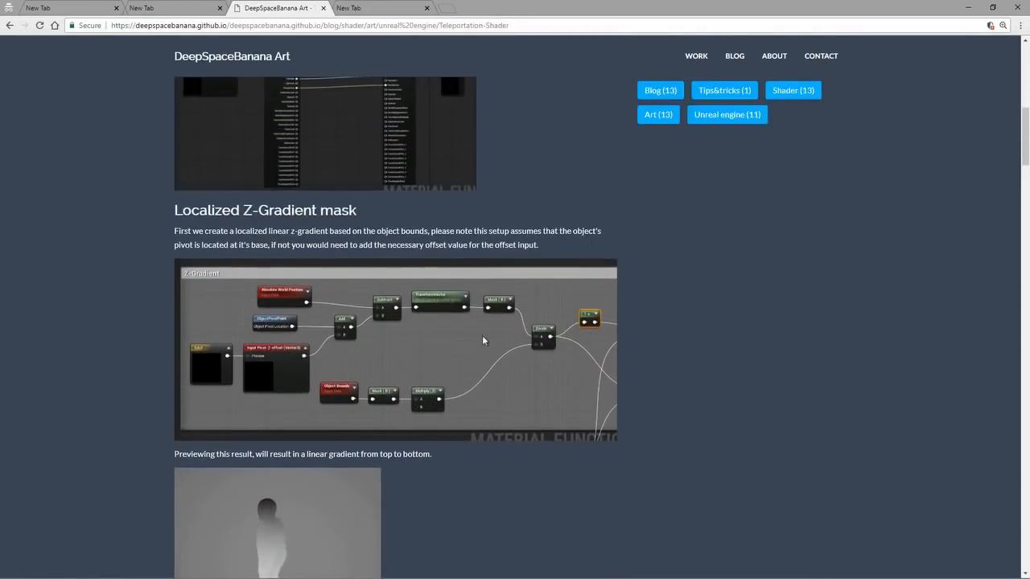
pyautogui.scroll(-3, 566, 353)
pyautogui.scroll(-6, 488, 313)
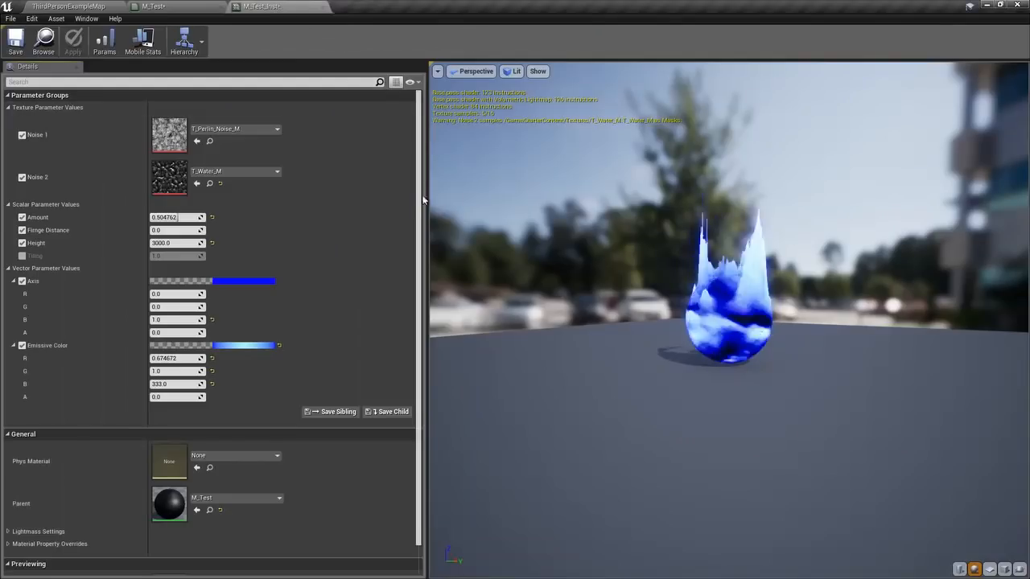
# - Lower the Amount parameter to about 0.24 and inspect the effect on the preview sphere from several angles
pyautogui.moveTo(177, 217)
pyautogui.mouseDown()
pyautogui.moveTo(161, 217)
pyautogui.moveTo(197, 217)
pyautogui.moveTo(157, 217)
pyautogui.moveTo(190, 217)
pyautogui.moveTo(166, 217)
pyautogui.mouseUp()
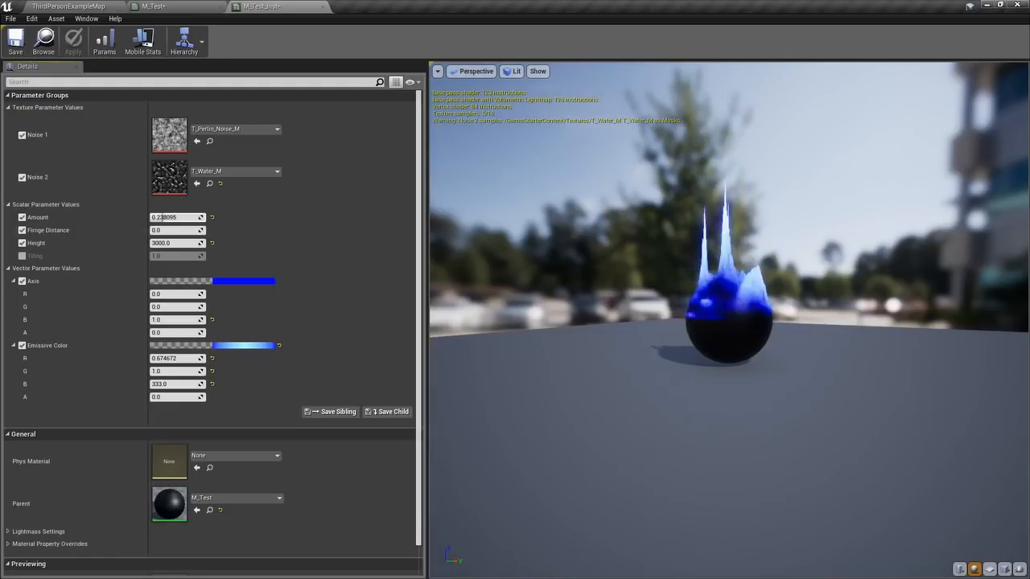
pyautogui.moveTo(760, 281); pyautogui.dragTo(760, 258)
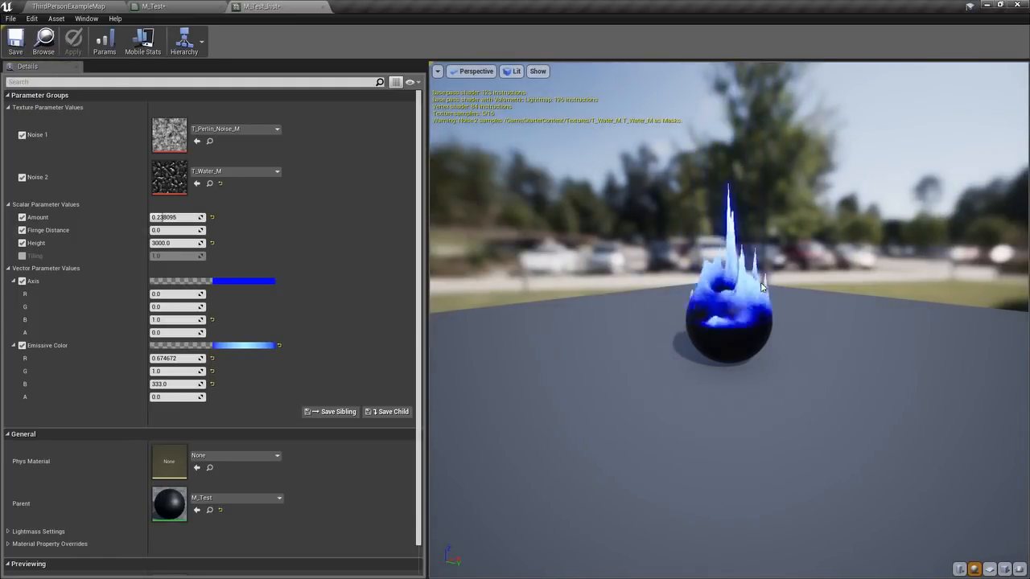
pyautogui.moveTo(761, 287); pyautogui.dragTo(699, 207)
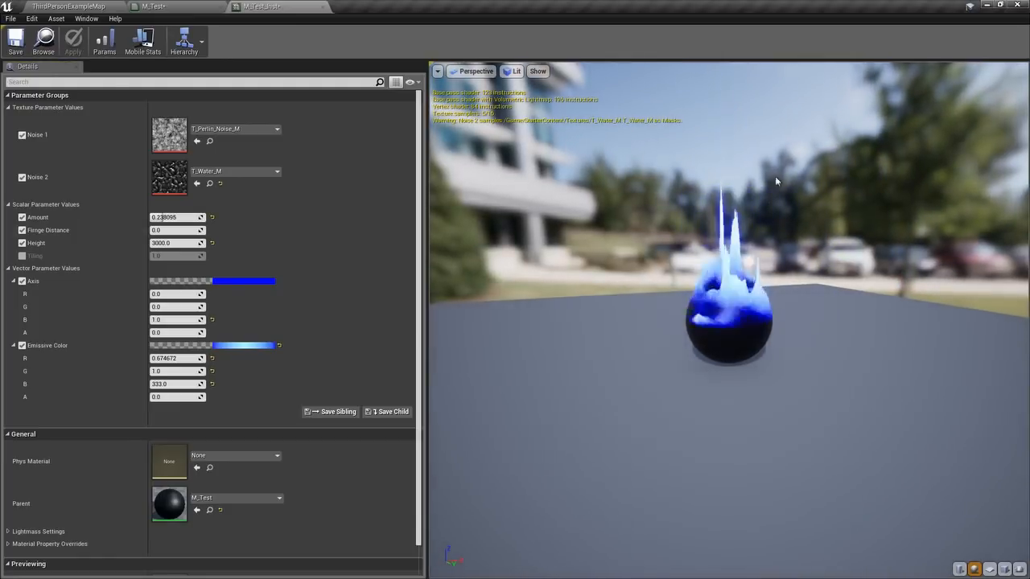
pyautogui.moveTo(778, 284); pyautogui.dragTo(741, 256)
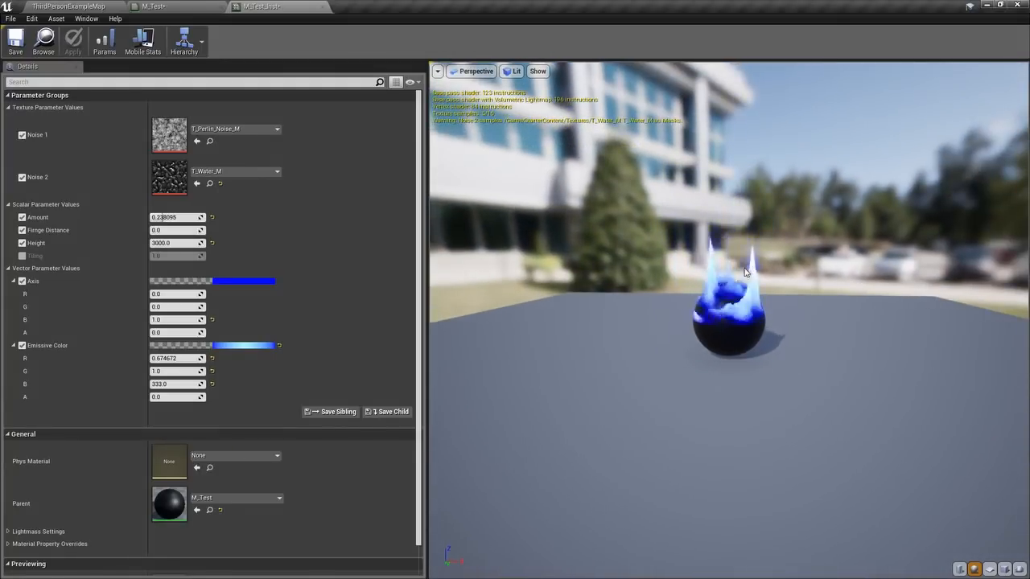
# - Set the Height parameter to 5000 and the Amount parameter to 0.4
pyautogui.click(176, 243)
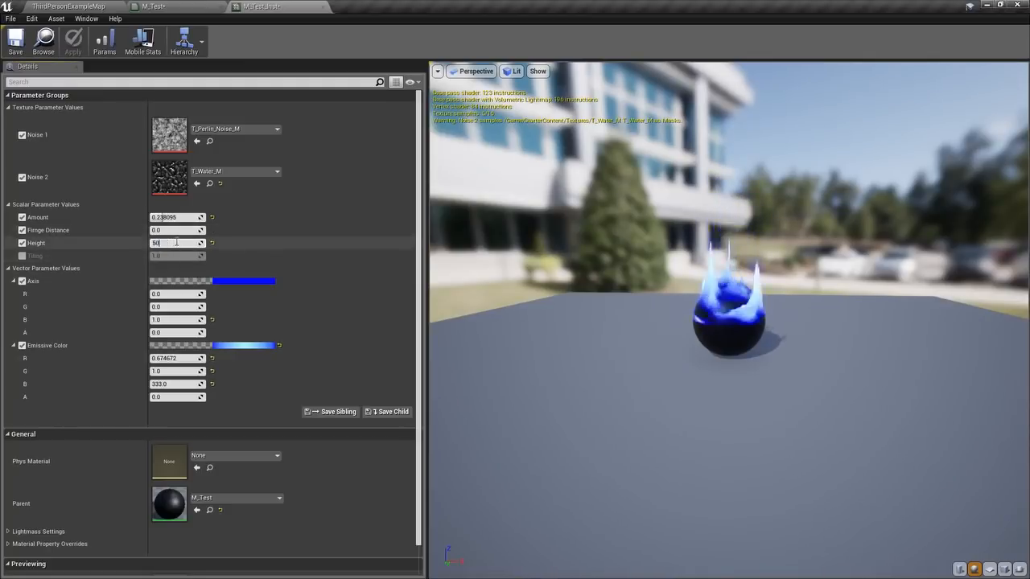
pyautogui.press('BackSpace')
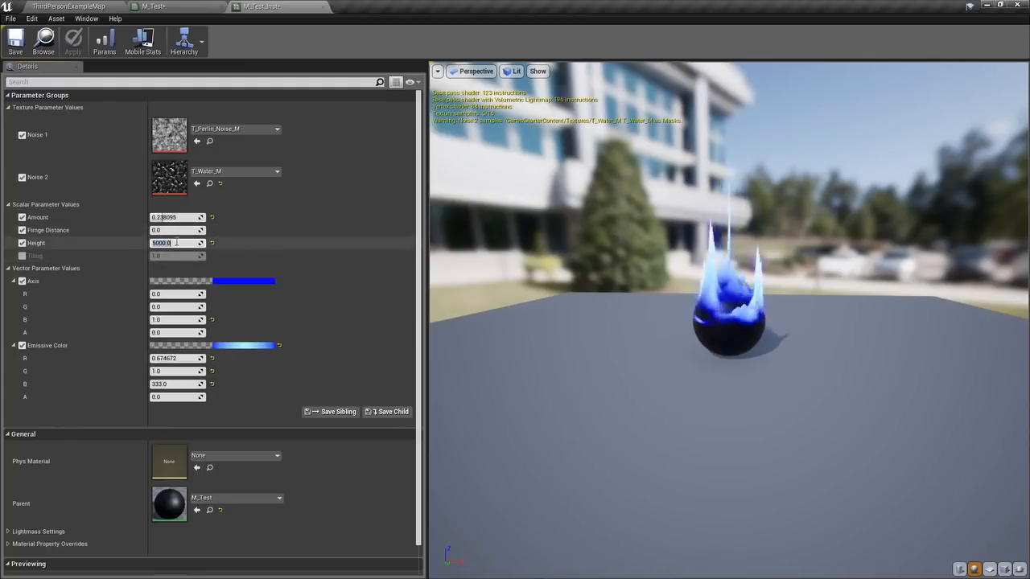
pyautogui.moveTo(163, 218)
pyautogui.mouseDown()
pyautogui.moveTo(185, 217)
pyautogui.moveTo(153, 217)
pyautogui.moveTo(171, 217)
pyautogui.mouseUp()
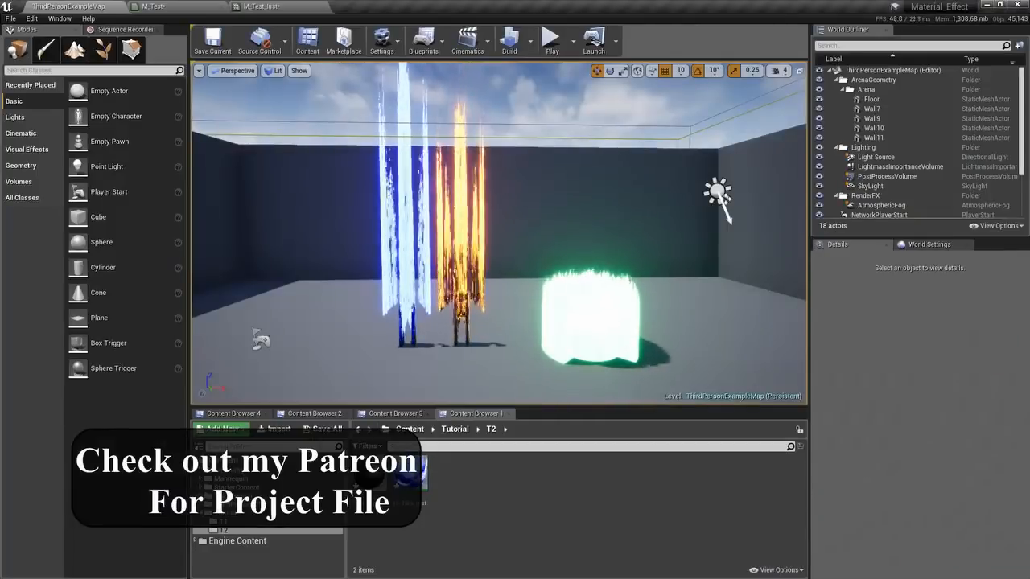
# - Assign the T_Noise2 texture from the Tutorial T1 folder to Noise 2 and set Amount to about 0.55
pyautogui.click(314, 413)
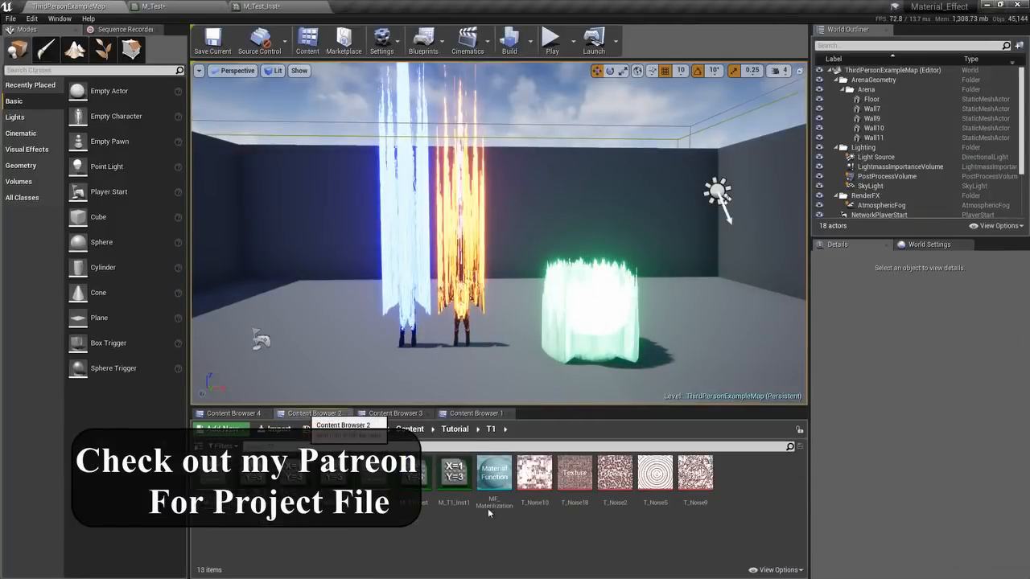
pyautogui.click(617, 473)
pyautogui.click(265, 6)
pyautogui.click(197, 185)
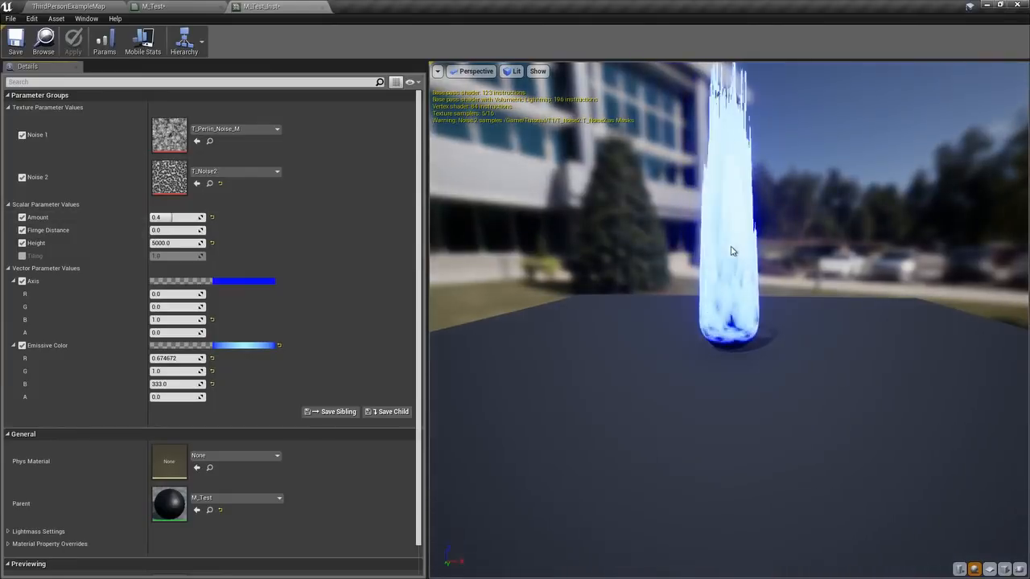
pyautogui.moveTo(643, 402); pyautogui.dragTo(579, 402)
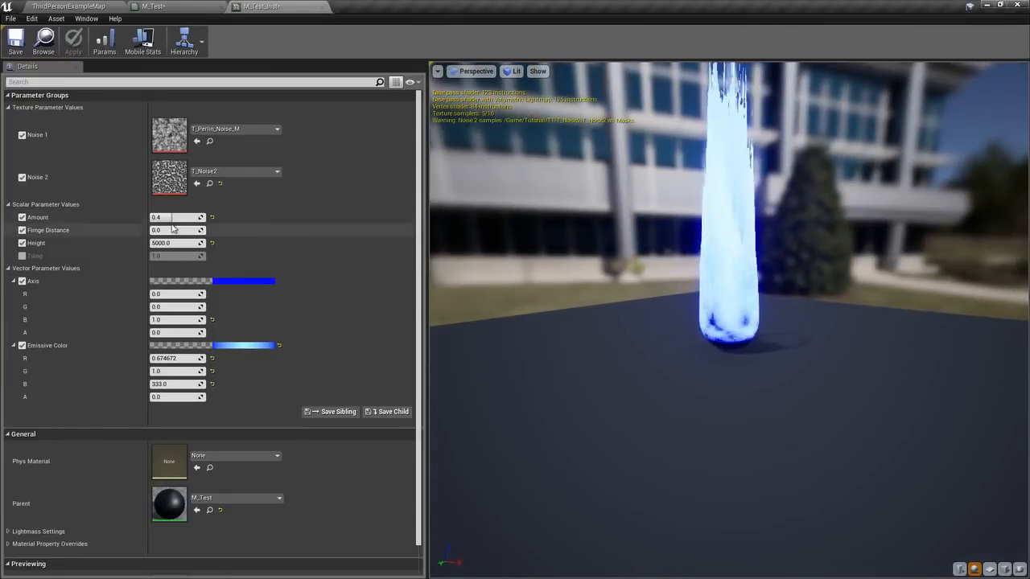
pyautogui.moveTo(170, 217)
pyautogui.mouseDown()
pyautogui.moveTo(193, 218)
pyautogui.moveTo(165, 217)
pyautogui.moveTo(181, 217)
pyautogui.mouseUp()
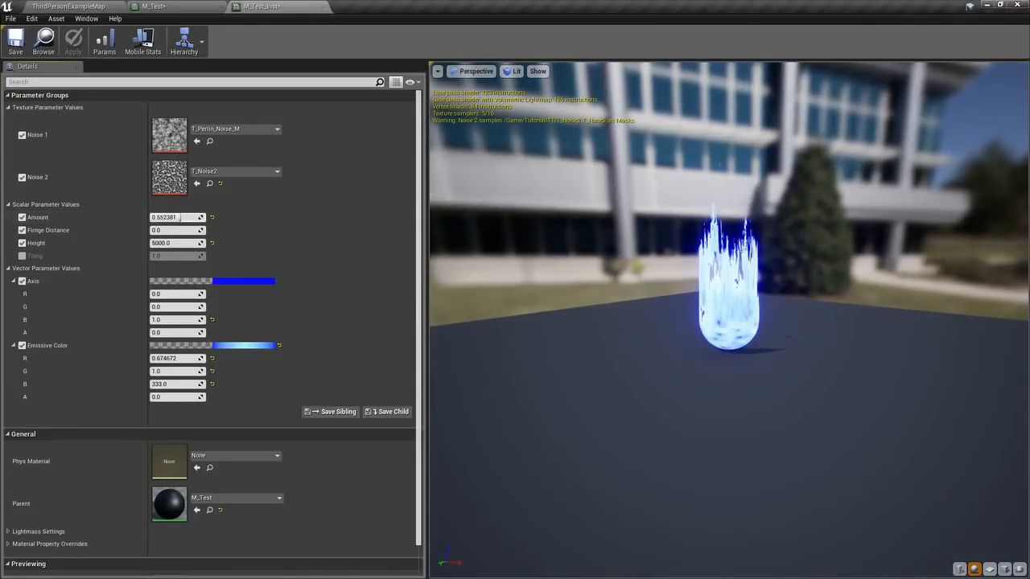
# - Assign T_Perlin_Noise_M from the StarterContent Textures folder to Noise 2 and set Amount to about 0.25
pyautogui.click(32, 5)
pyautogui.scroll(-10, 524, 503)
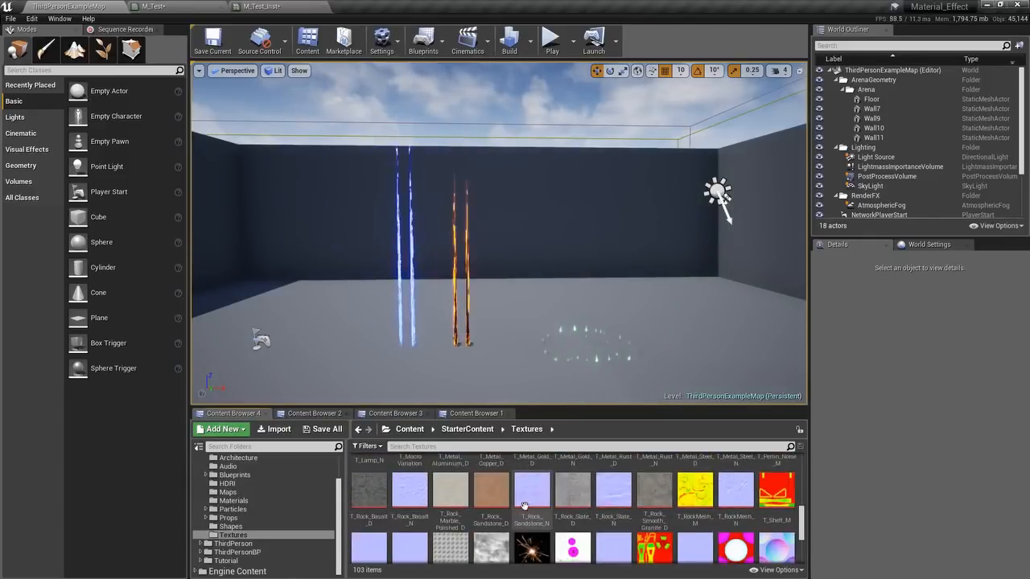
pyautogui.scroll(-2, 524, 503)
pyautogui.scroll(4, 696, 508)
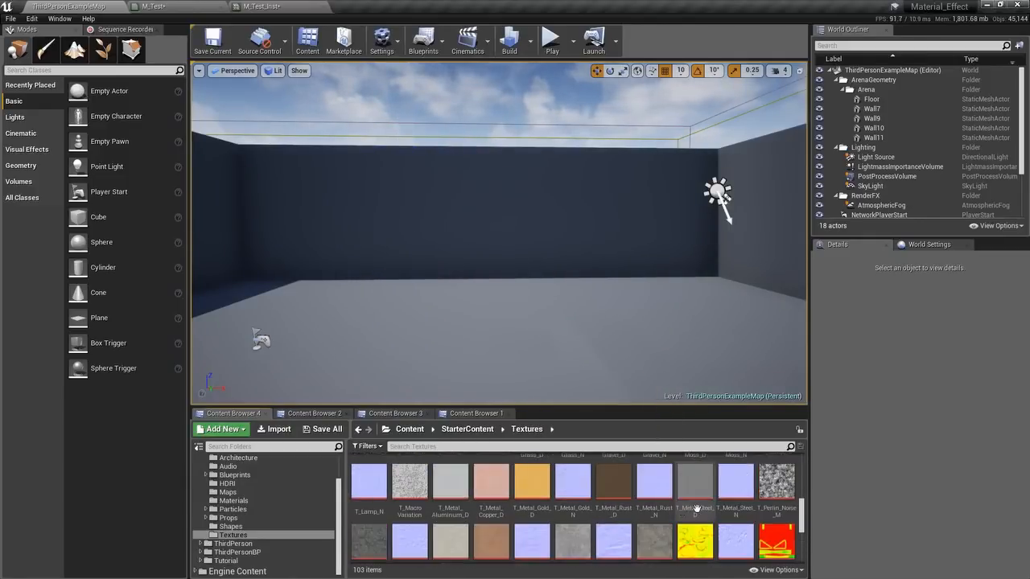
pyautogui.scroll(2, 696, 508)
pyautogui.click(777, 533)
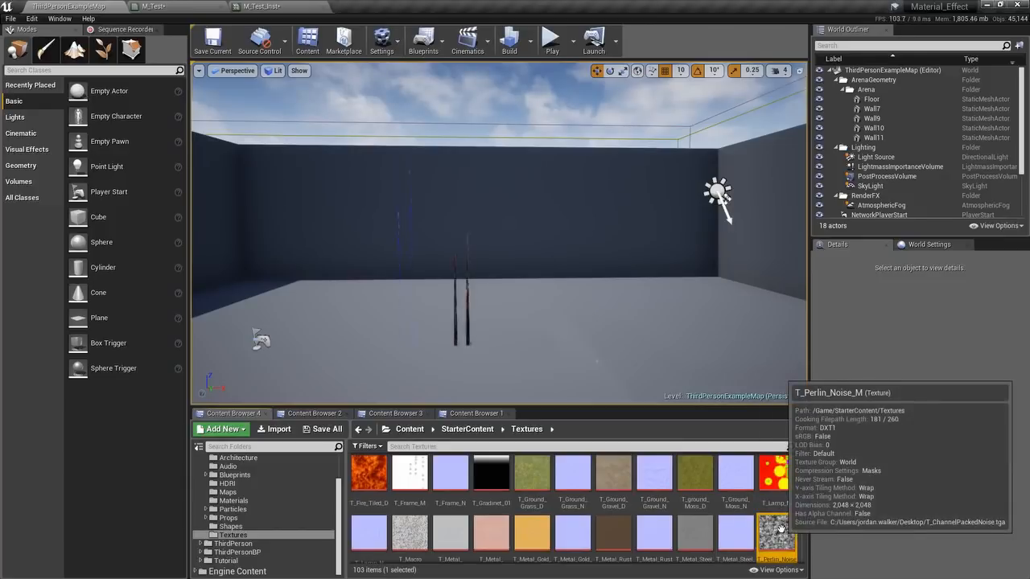
pyautogui.click(273, 5)
pyautogui.click(197, 141)
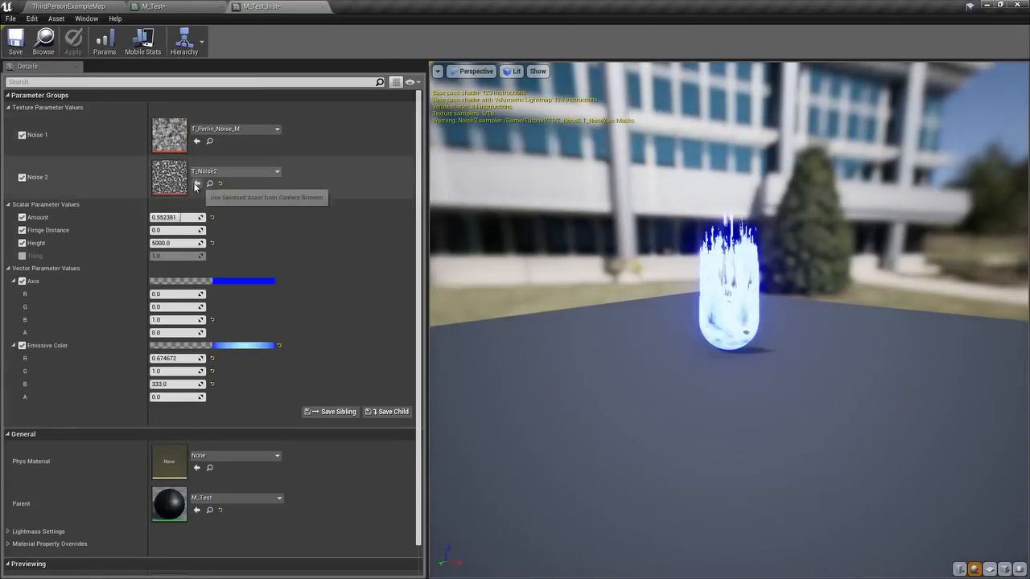
pyautogui.click(196, 184)
pyautogui.moveTo(178, 218)
pyautogui.mouseDown()
pyautogui.moveTo(153, 217)
pyautogui.moveTo(203, 218)
pyautogui.moveTo(169, 217)
pyautogui.mouseUp()
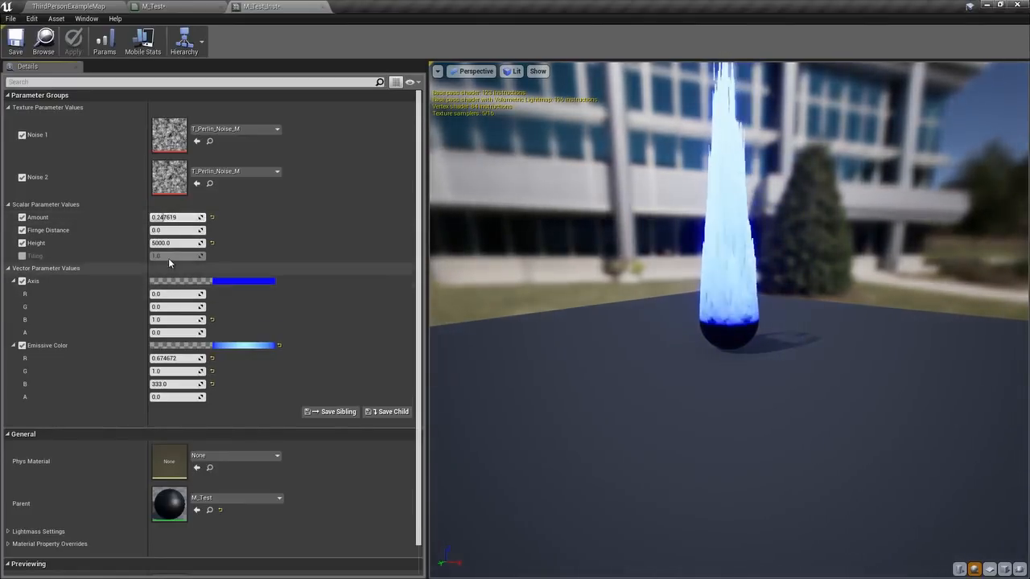
# - Set the Fringe Distance to 0.1 and Amount to about 0.36, checking the effect around the preview sphere
pyautogui.click(160, 232)
pyautogui.write('.1')
pyautogui.press('Return')
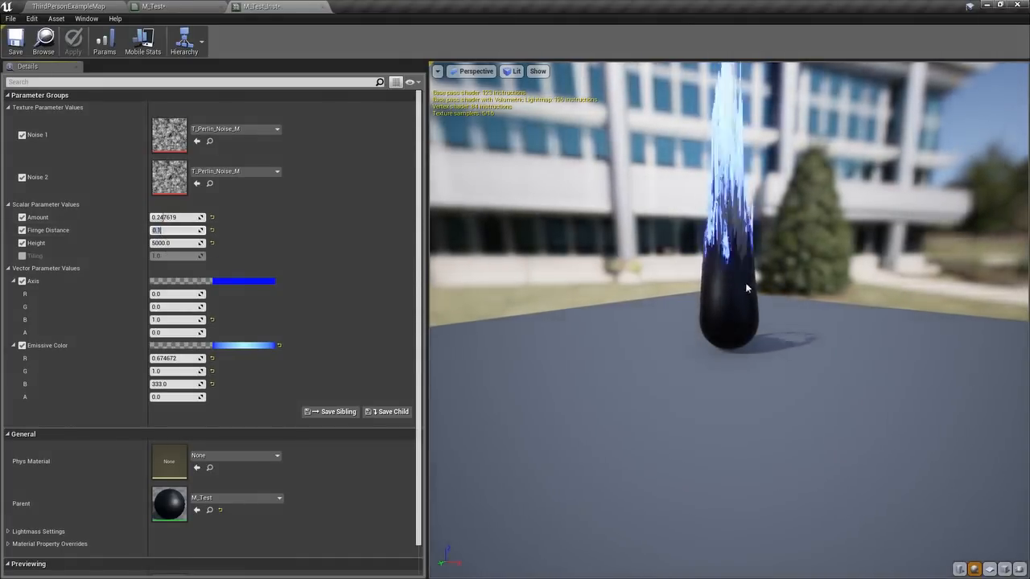
pyautogui.moveTo(745, 282); pyautogui.dragTo(752, 275)
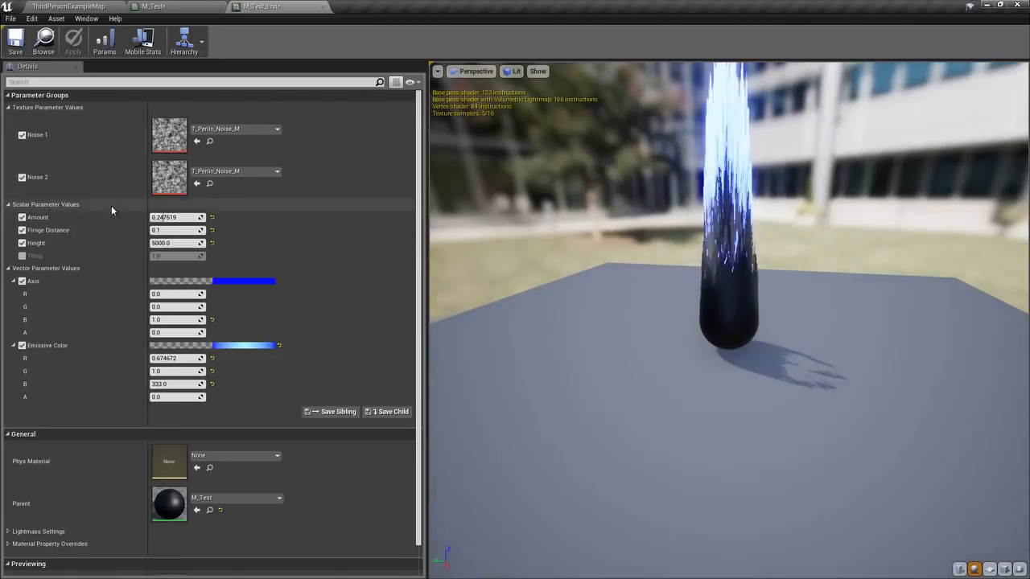
pyautogui.moveTo(165, 218)
pyautogui.mouseDown()
pyautogui.moveTo(217, 218)
pyautogui.moveTo(165, 218)
pyautogui.mouseUp()
pyautogui.moveTo(777, 253); pyautogui.dragTo(775, 256)
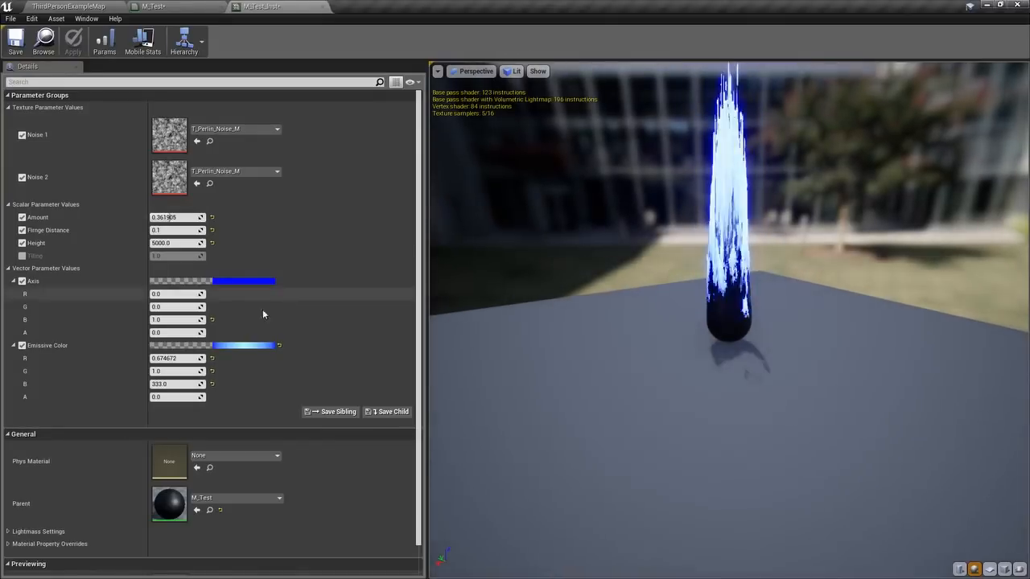
# - Change the Emissive Color to a bright green-cyan with R 0, G 333 and B about 189.78
pyautogui.click(237, 345)
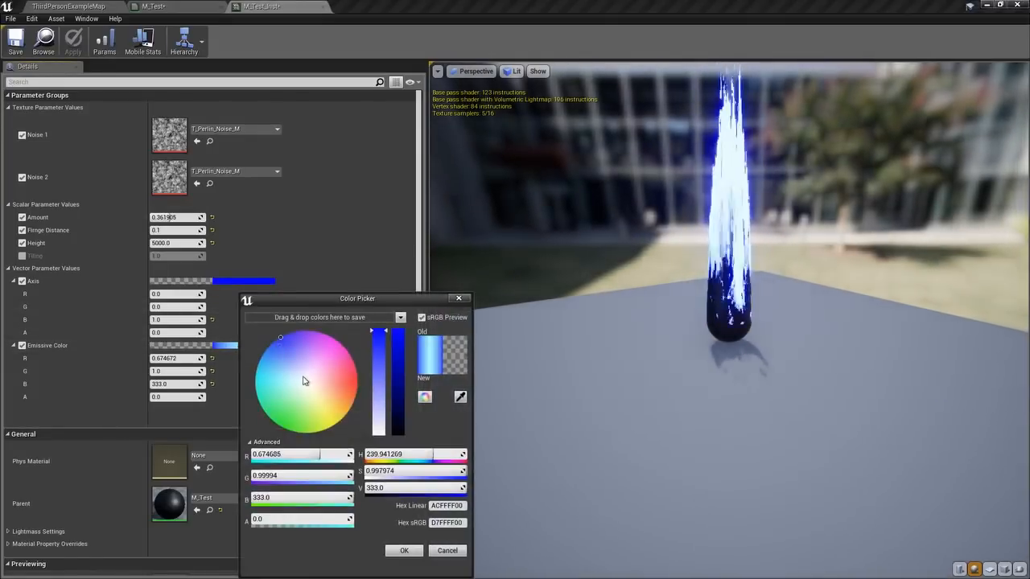
pyautogui.click(255, 400)
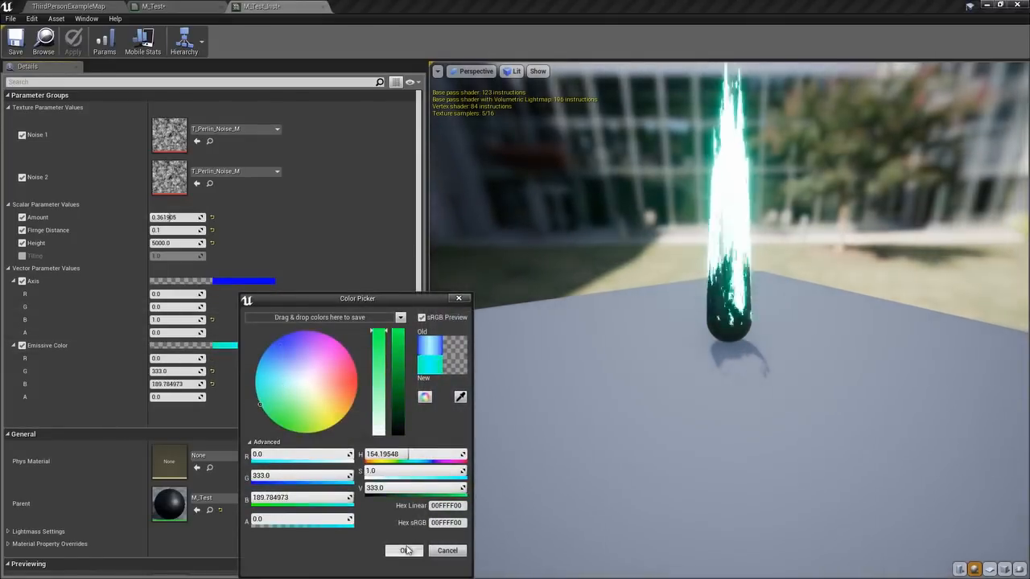
pyautogui.click(406, 550)
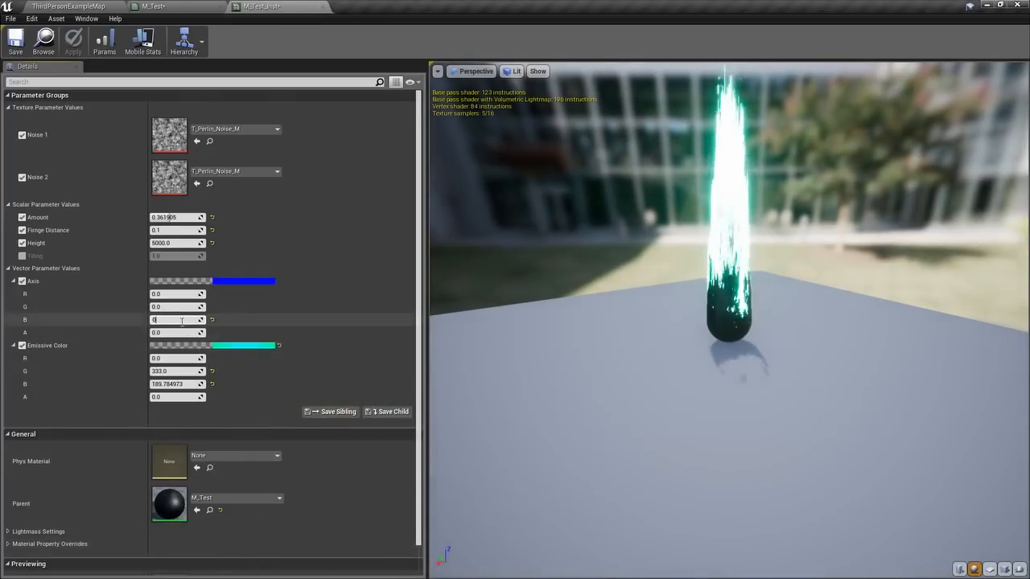
# - Redirect the effect by setting the Axis vector to G 1 and B 0, and inspect it around the preview sphere
pyautogui.press('Return')
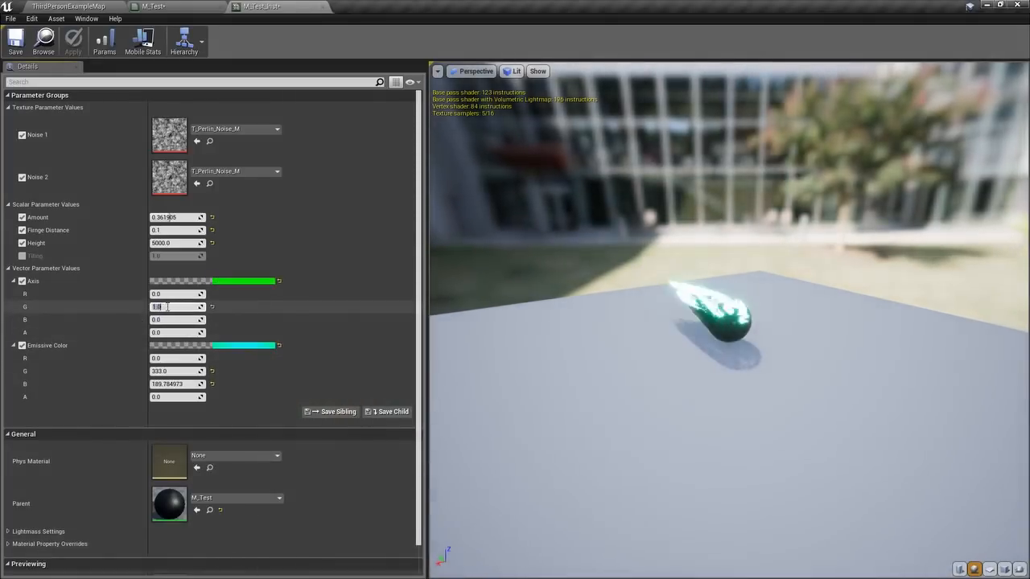
pyautogui.moveTo(507, 323); pyautogui.dragTo(912, 372)
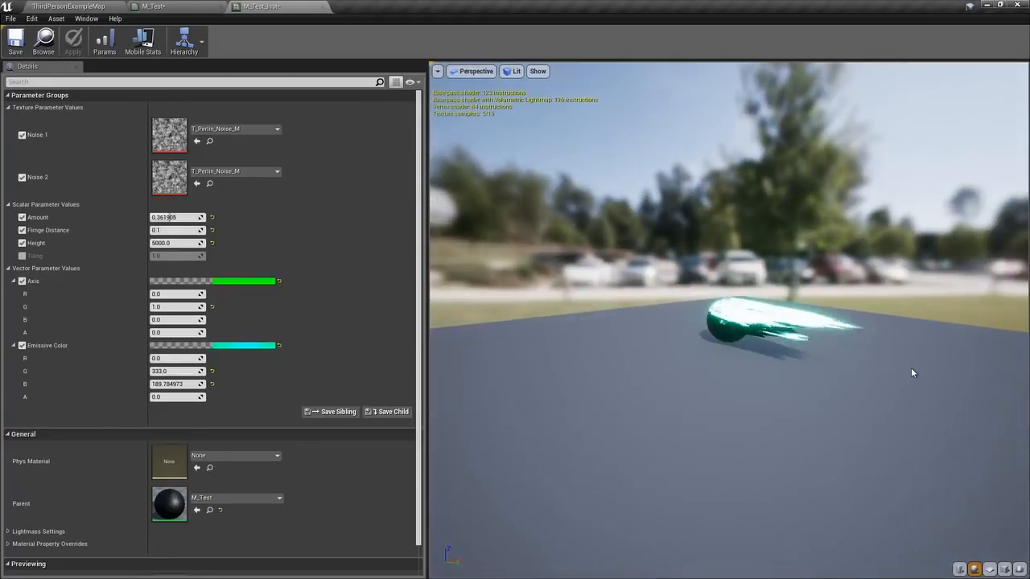
pyautogui.moveTo(810, 343); pyautogui.dragTo(1025, 348)
pyautogui.moveTo(724, 346); pyautogui.dragTo(1028, 352)
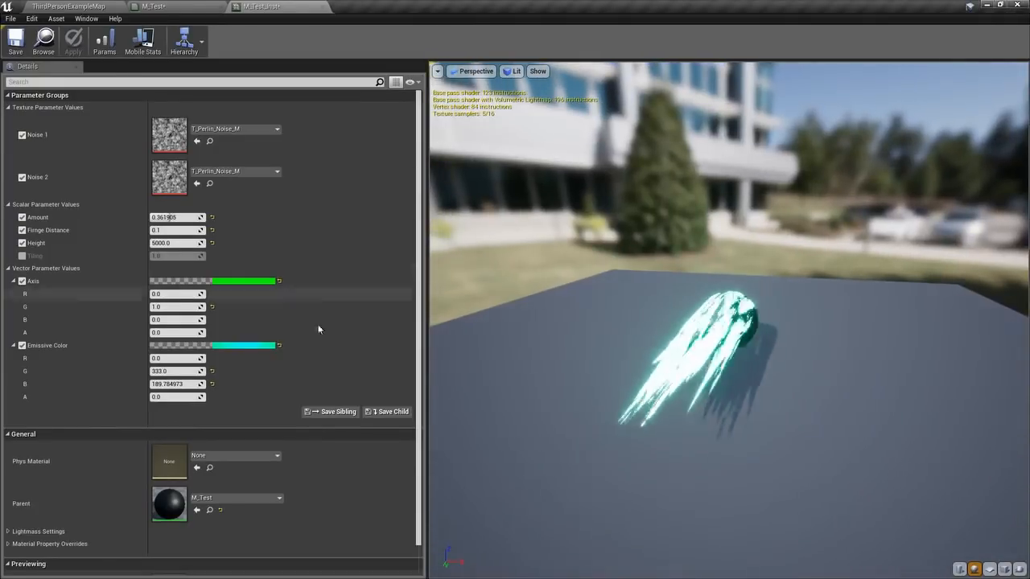
# - Restore the effect's vertical direction by setting the Axis vector to G 0 and B 1
pyautogui.click(161, 308)
pyautogui.write('0')
pyautogui.press('Return')
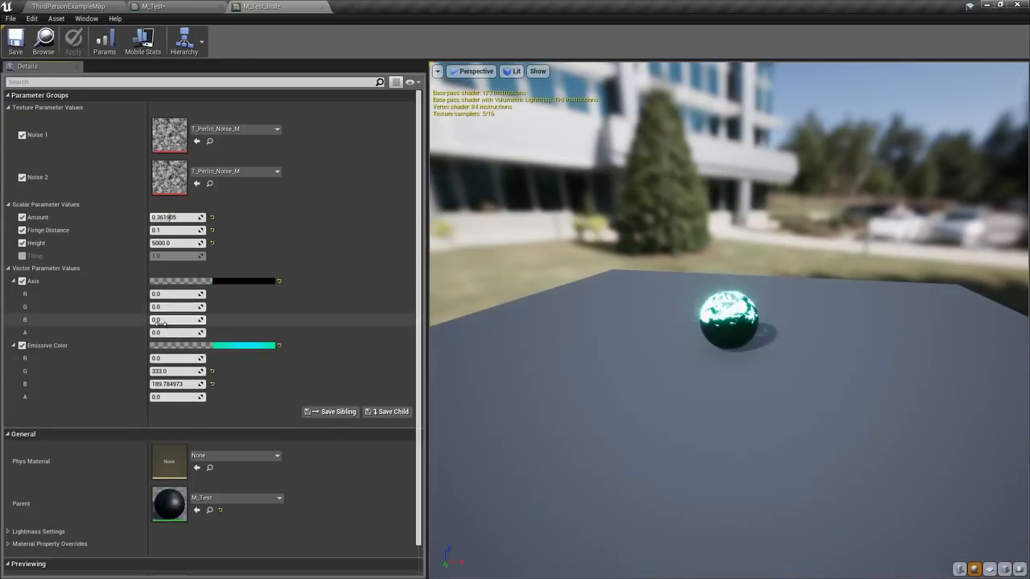
pyautogui.press('Return')
pyautogui.moveTo(833, 298); pyautogui.dragTo(925, 286)
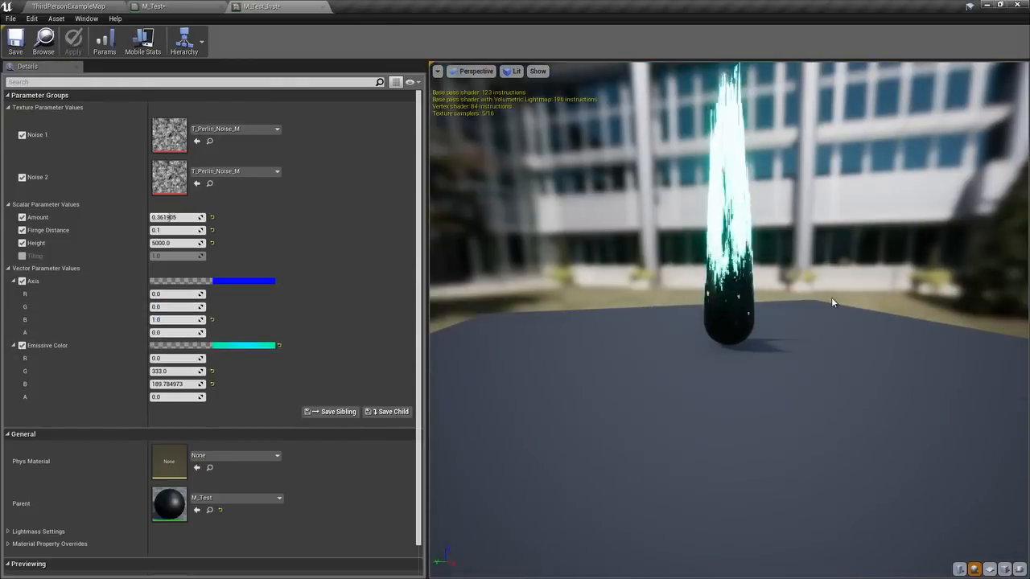
# - Switch back to the ThirdPersonExampleMap level
pyautogui.click(69, 6)
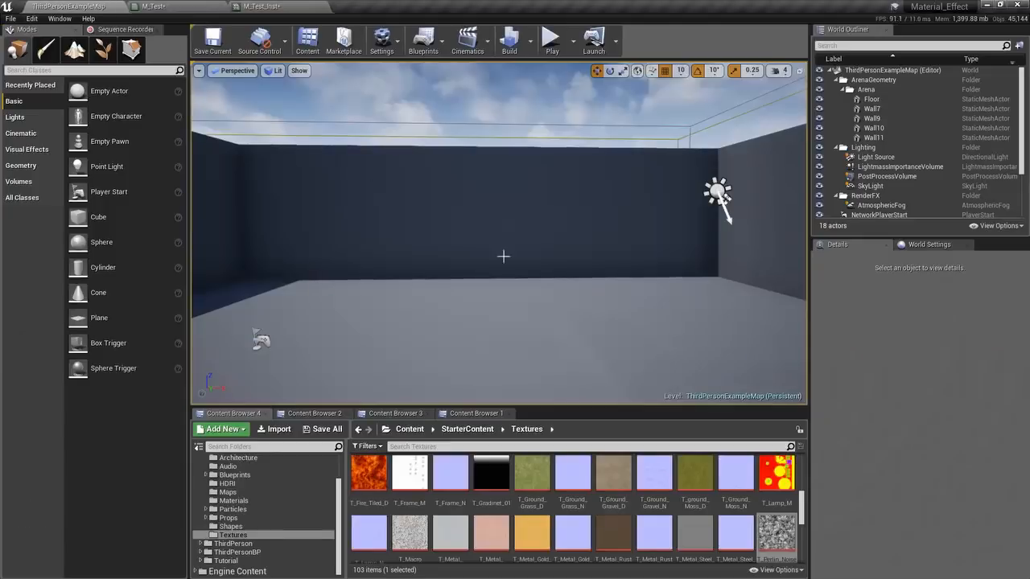
# - Create a material function named MF_Material in the Tutorial/T2 folder
pyautogui.click(477, 415)
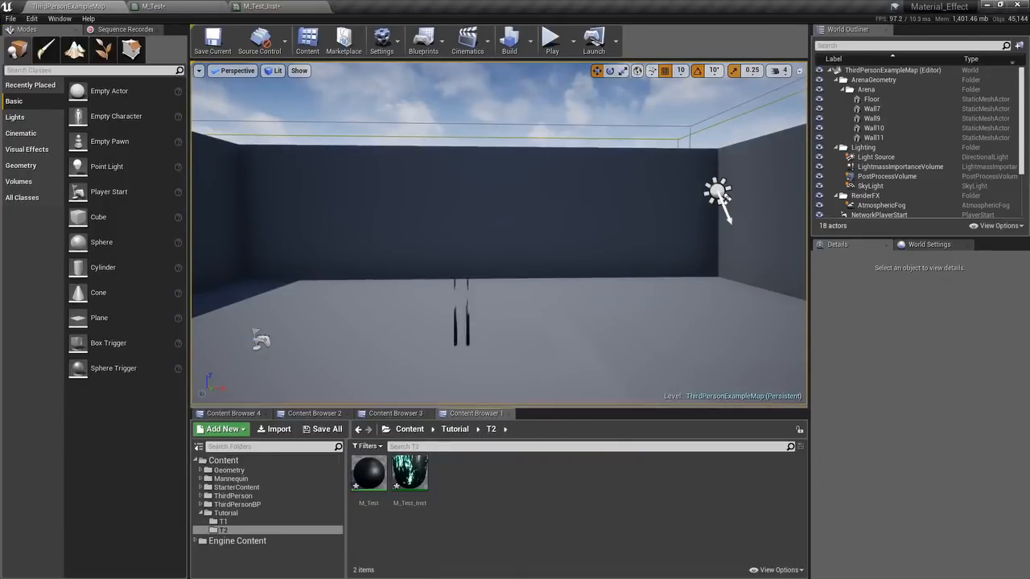
pyautogui.rightClick(462, 487)
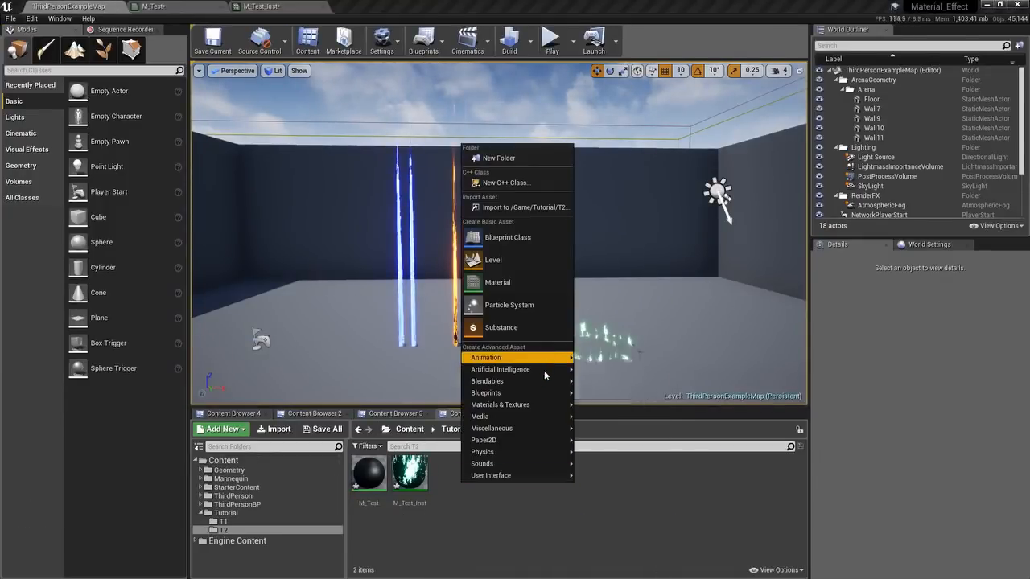
pyautogui.moveTo(527, 405)
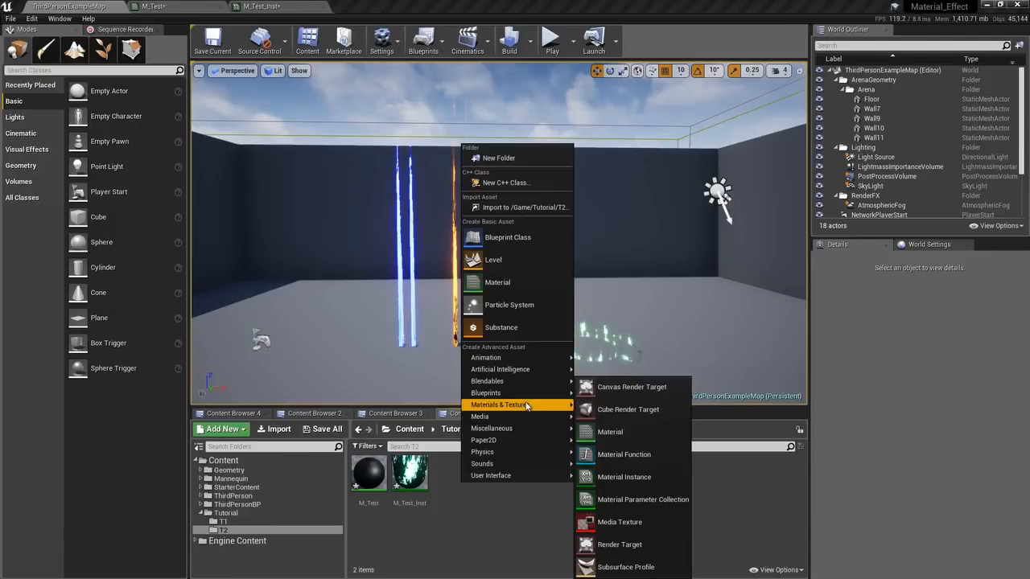
pyautogui.click(627, 456)
pyautogui.write('MF_')
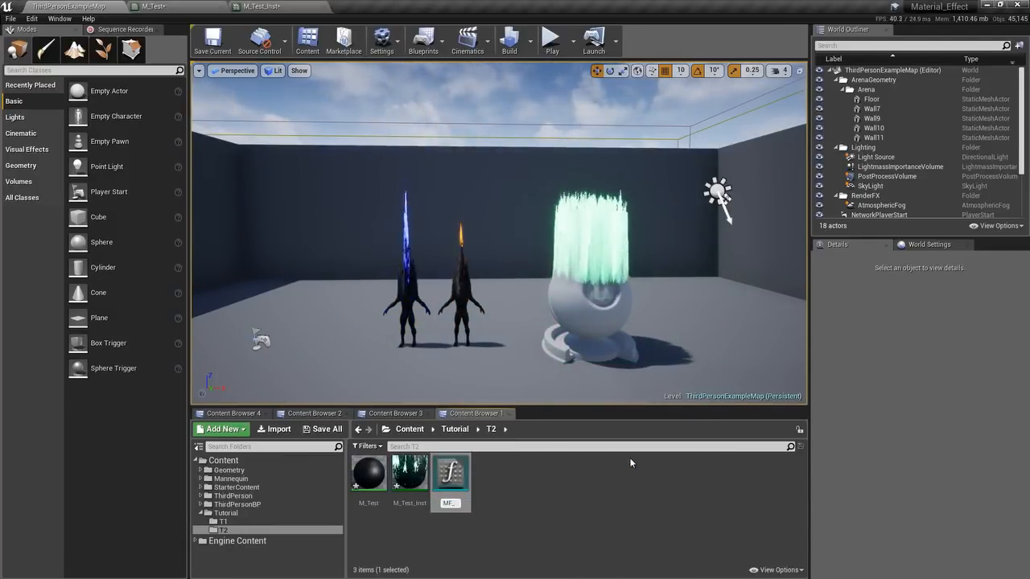
pyautogui.write('Material')
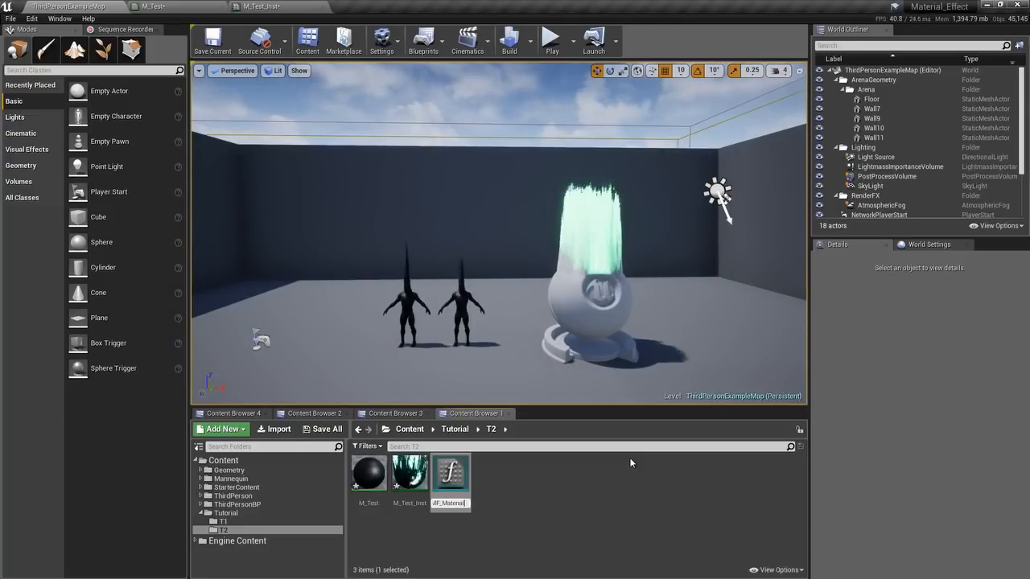
pyautogui.press('Return')
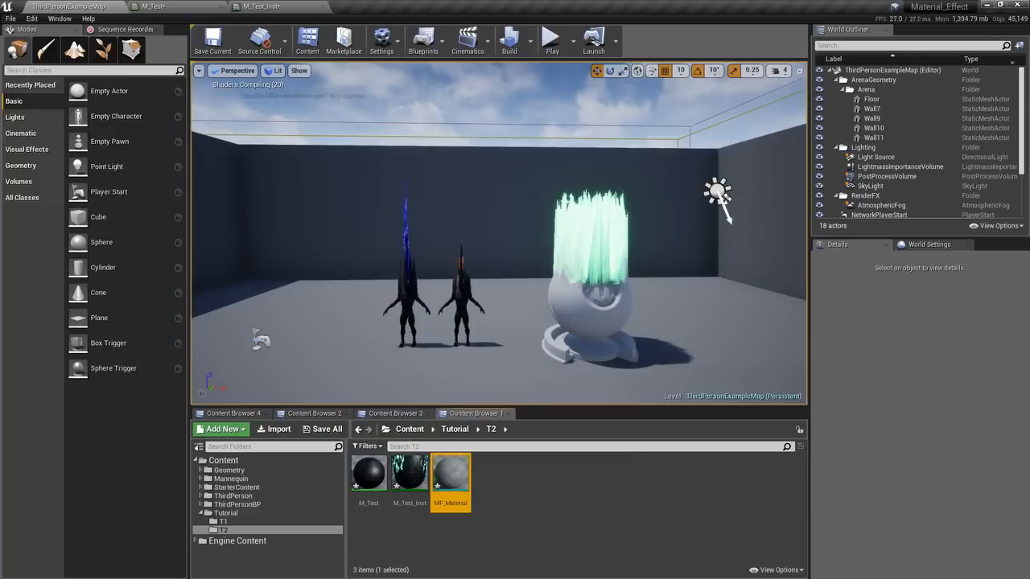
# - Open MF_Material, add a BoundingBoxBased_0-1_UVW node and connect its B output to Output Result
pyautogui.scroll(-3, 386, 150)
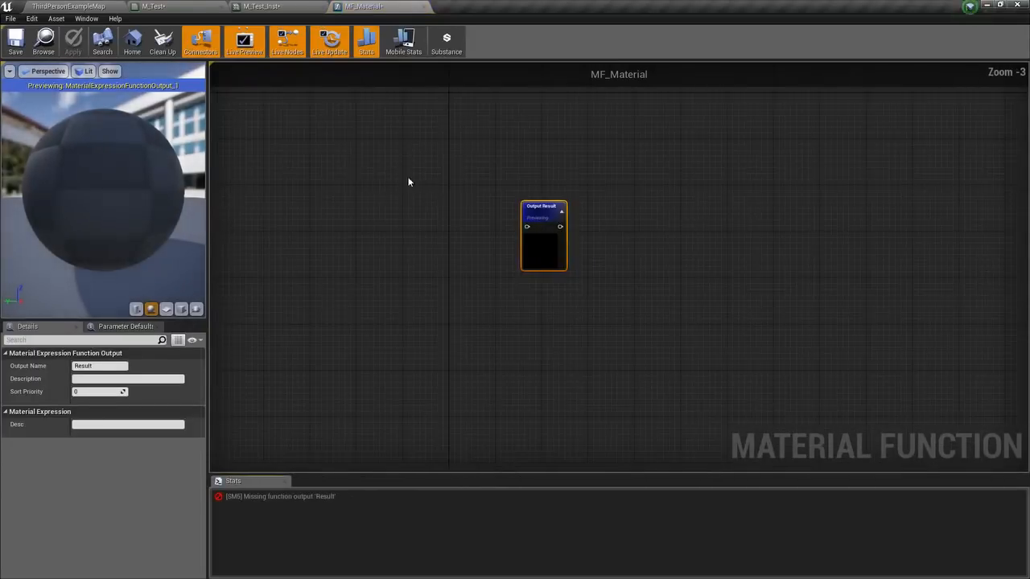
pyautogui.moveTo(402, 179); pyautogui.dragTo(586, 192, button='right')
pyautogui.rightClick(469, 213)
pyautogui.write('boun')
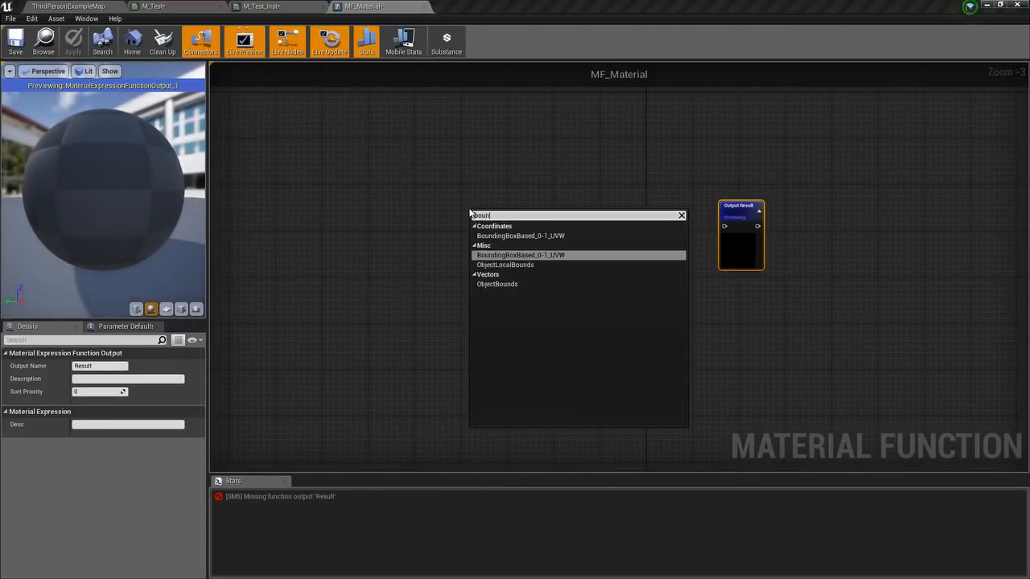
pyautogui.press('Return')
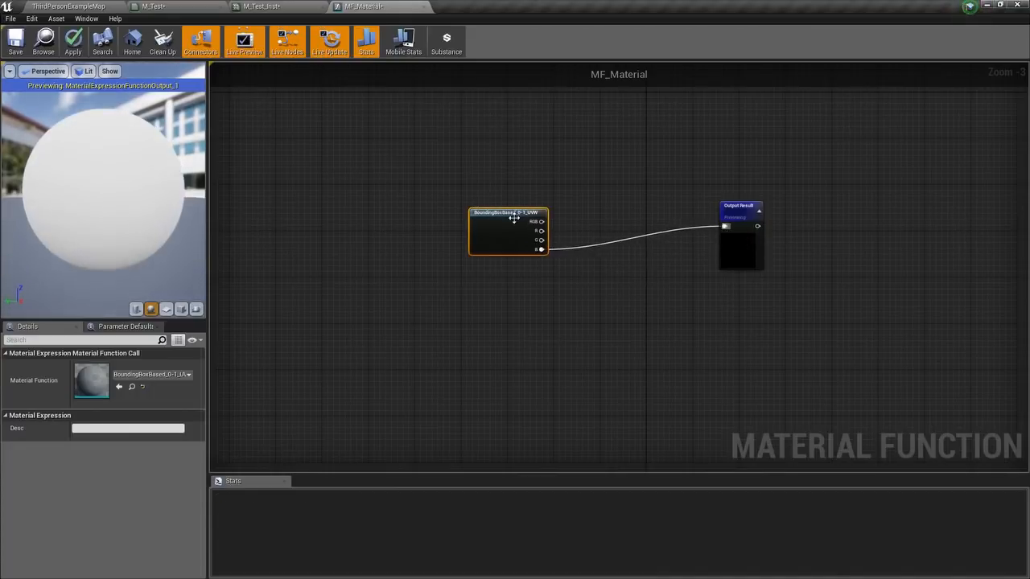
pyautogui.moveTo(507, 213); pyautogui.dragTo(406, 201)
# - Show the material function's gradient on a cylinder preview mesh
pyautogui.click(136, 309)
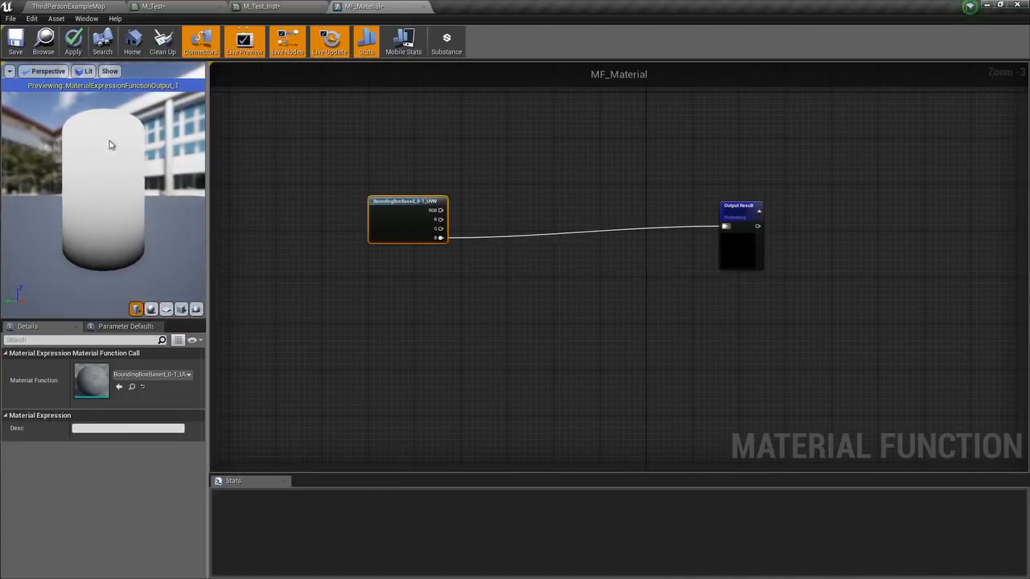
pyautogui.moveTo(341, 188); pyautogui.dragTo(422, 169, button='right')
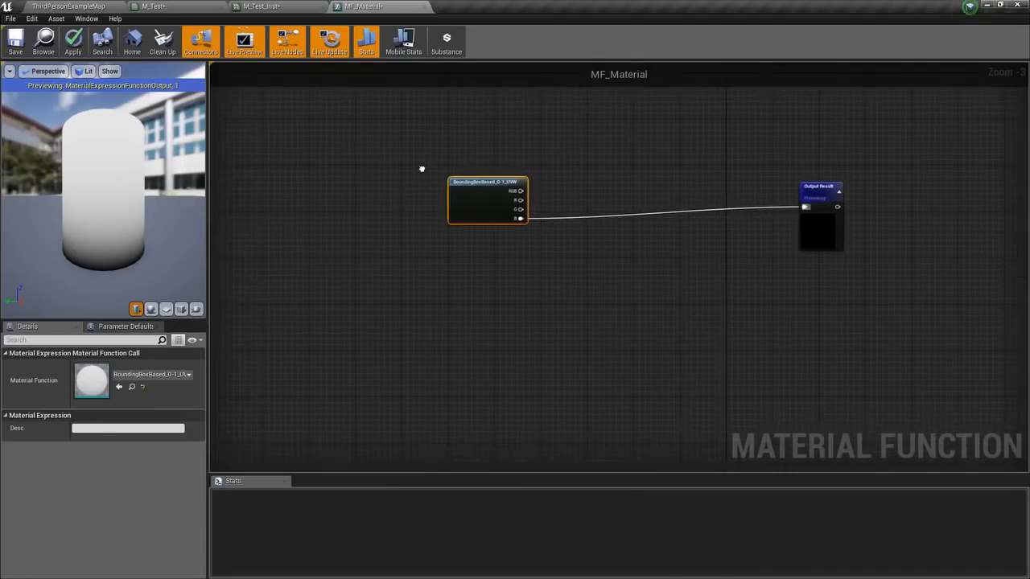
pyautogui.click(534, 206)
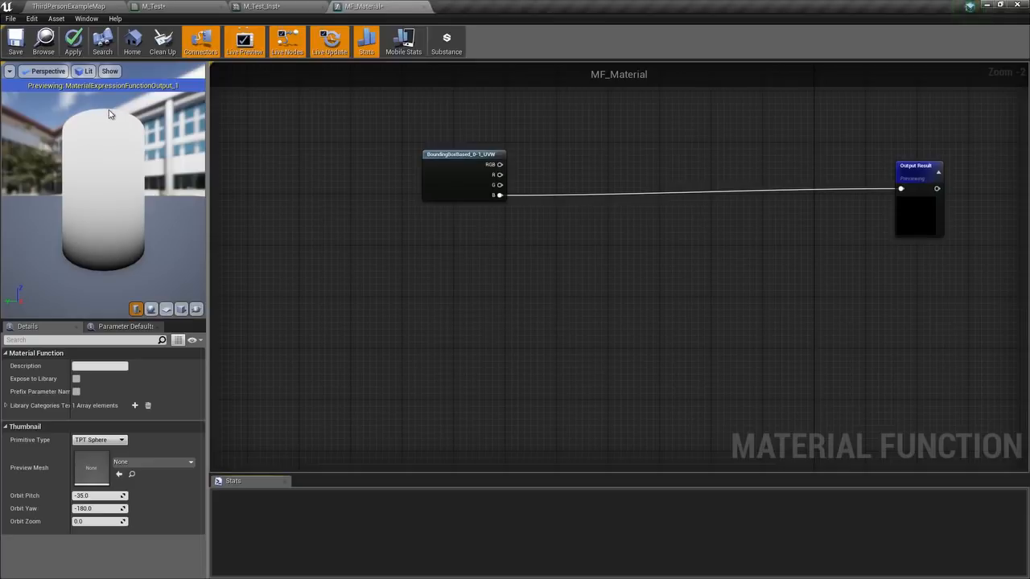
# - Add a FunctionInput node below the bounding box node, with input type Scalar and the name Amount
pyautogui.rightClick(344, 275)
pyautogui.write('input')
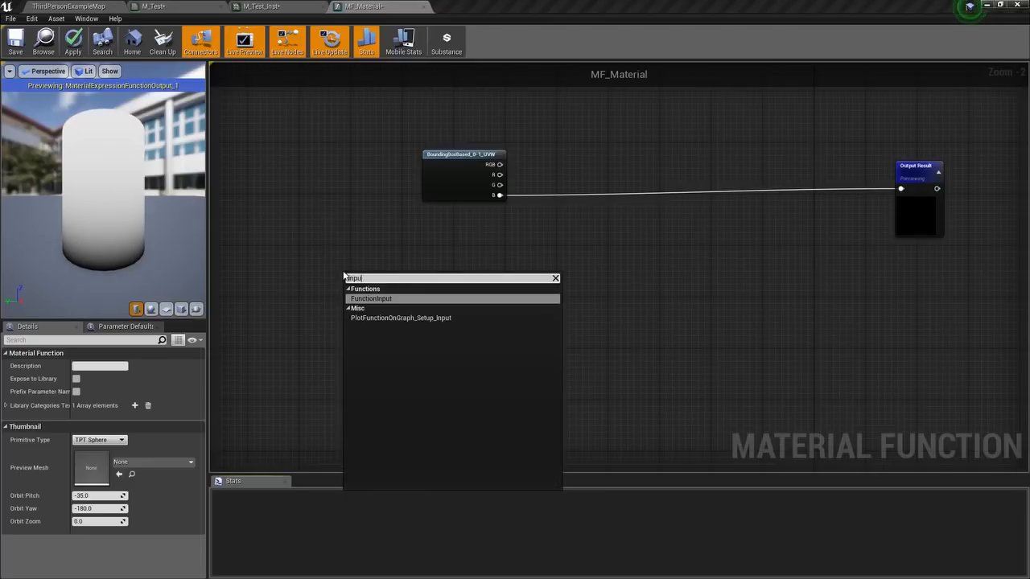
pyautogui.press('Return')
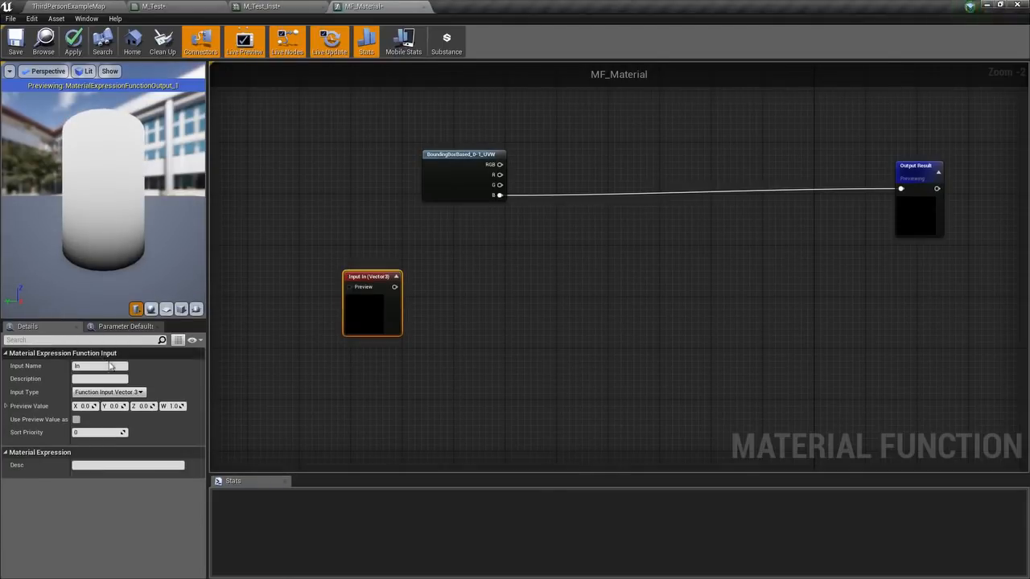
pyautogui.click(109, 392)
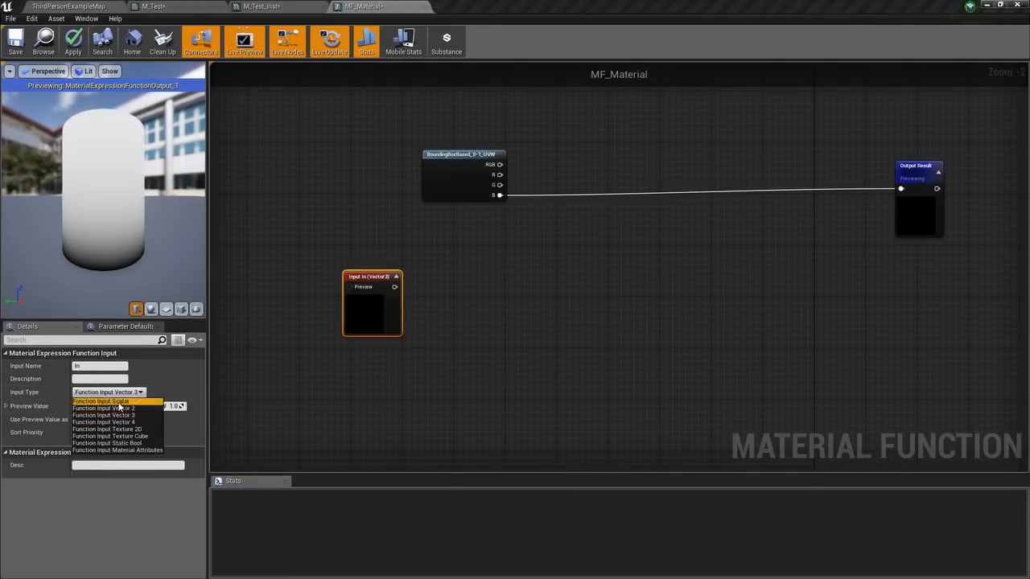
pyautogui.click(121, 406)
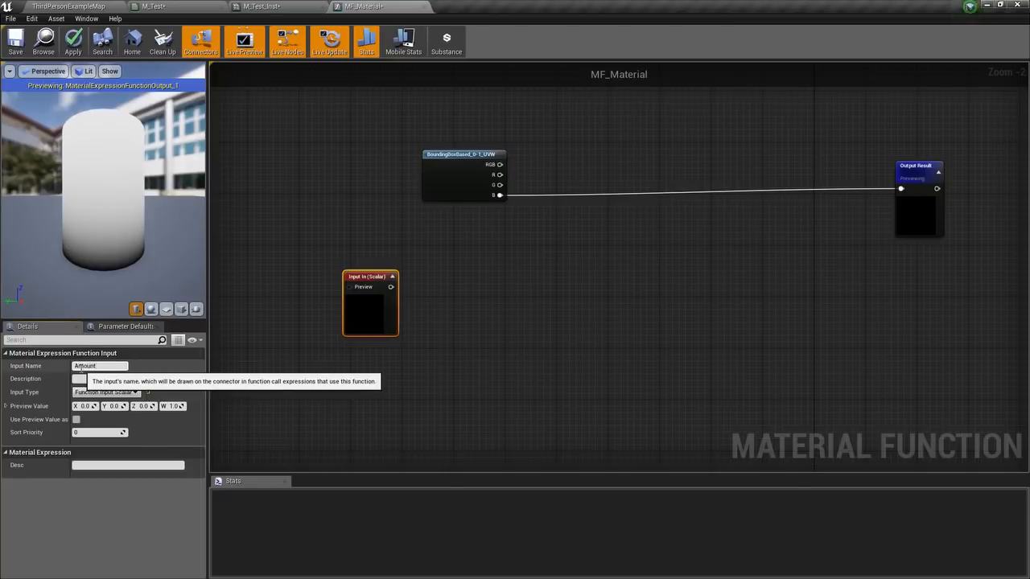
pyautogui.press('Return')
pyautogui.scroll(2, 419, 289)
pyautogui.scroll(-2, 460, 283)
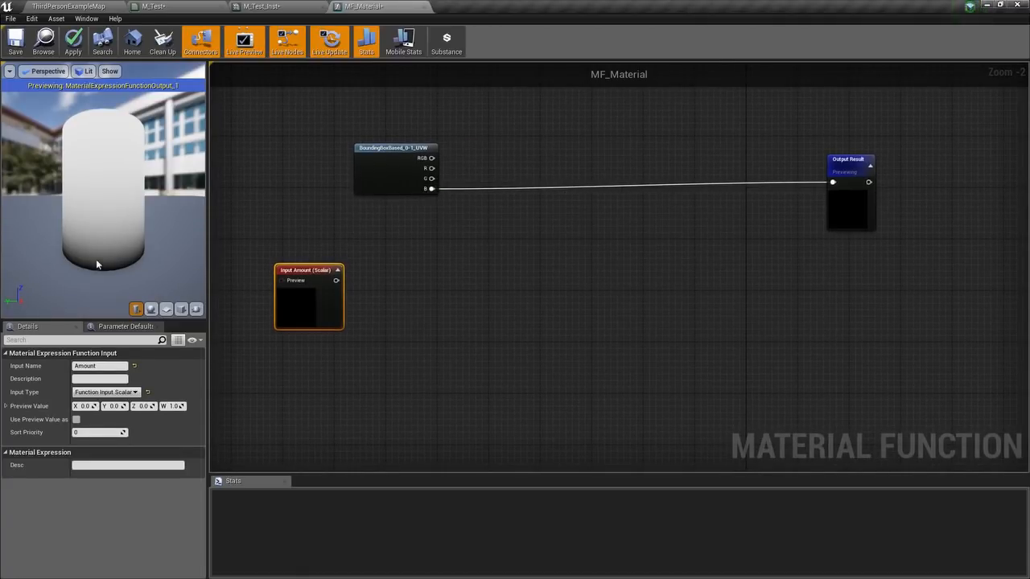
# - In M_Test, wire the bounding box node's B output into Opacity Mask, disconnect World Position Offset and inspect the masked preview
pyautogui.click(155, 7)
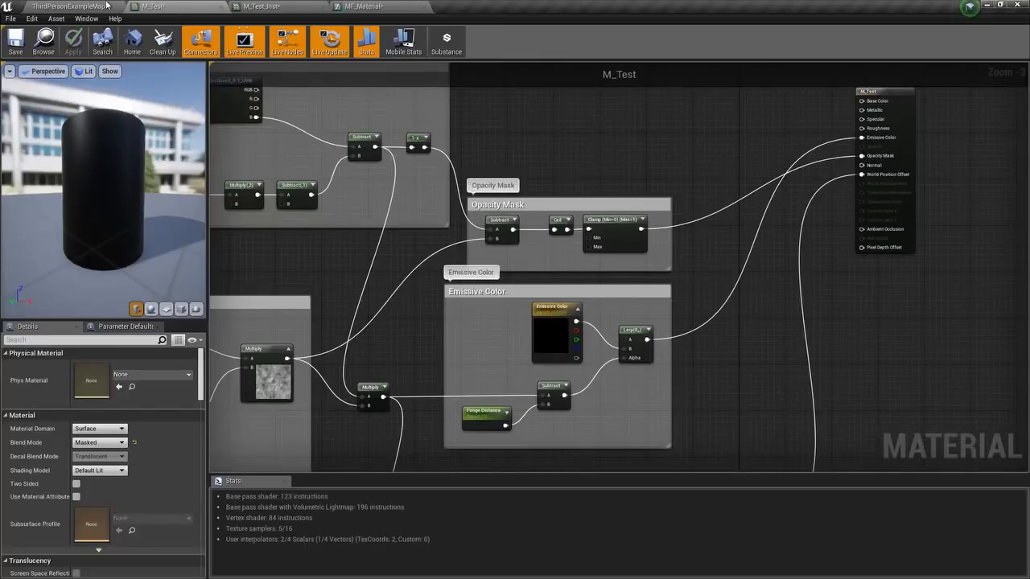
pyautogui.moveTo(362, 191); pyautogui.dragTo(975, 230)
pyautogui.keyDown('alt'); pyautogui.click(967, 248); pyautogui.keyUp('alt')
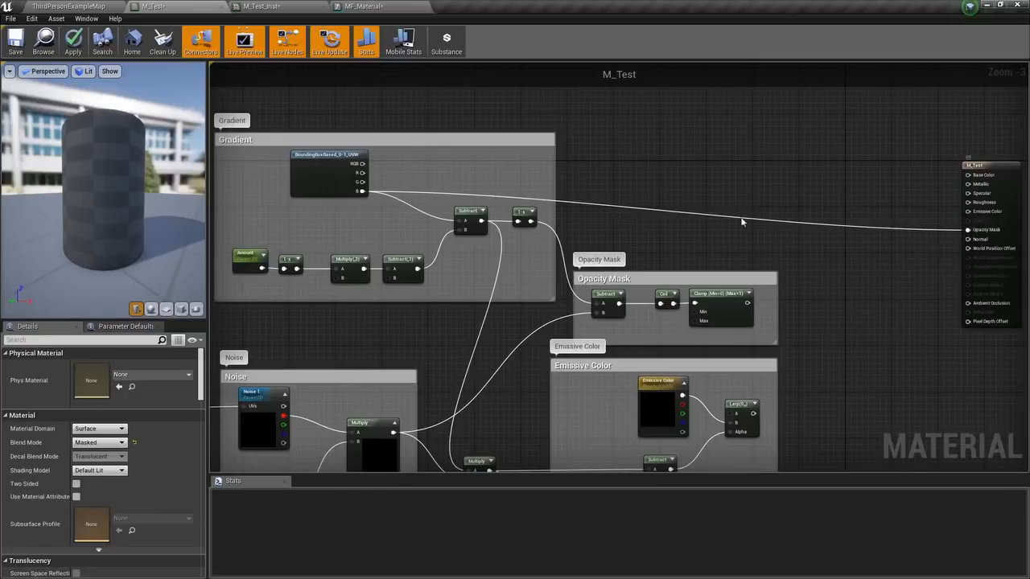
pyautogui.moveTo(122, 231)
pyautogui.mouseDown()
pyautogui.moveTo(78, 220)
pyautogui.moveTo(120, 230)
pyautogui.mouseUp()
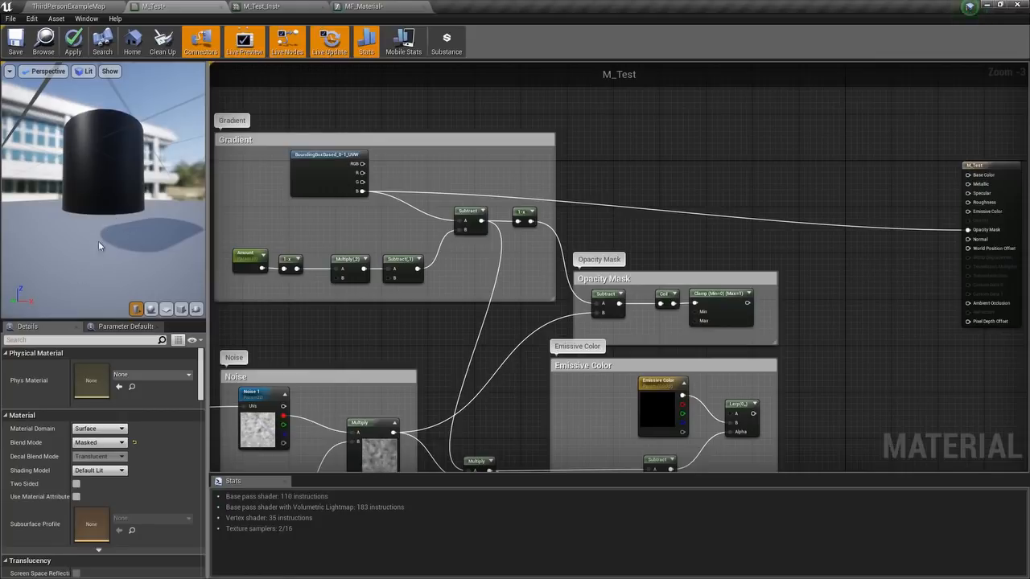
pyautogui.scroll(3, 261, 262)
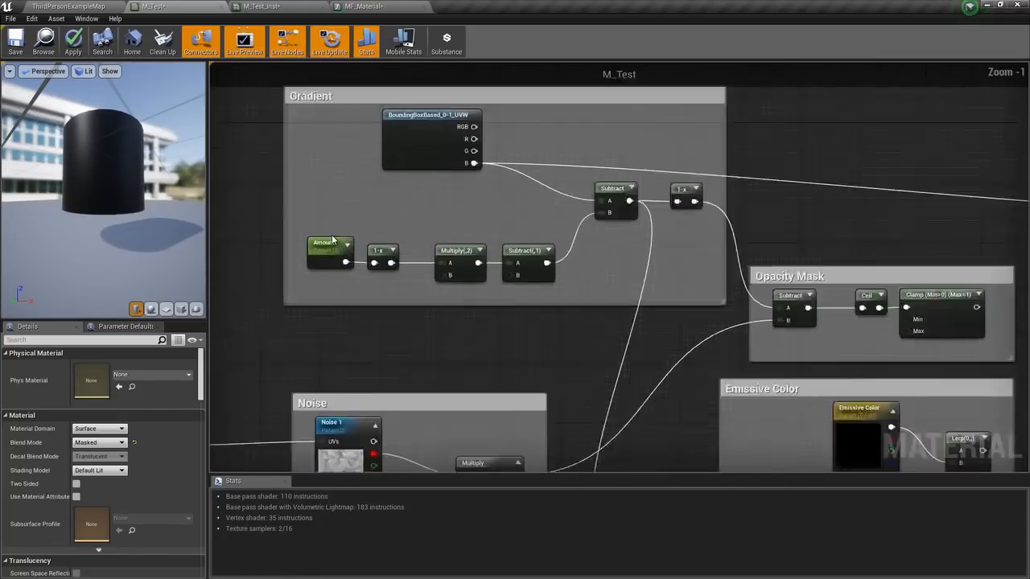
# - Back in MF_Material, add a Multiply node fed by the Amount input and set its Const B to 2
pyautogui.click(361, 5)
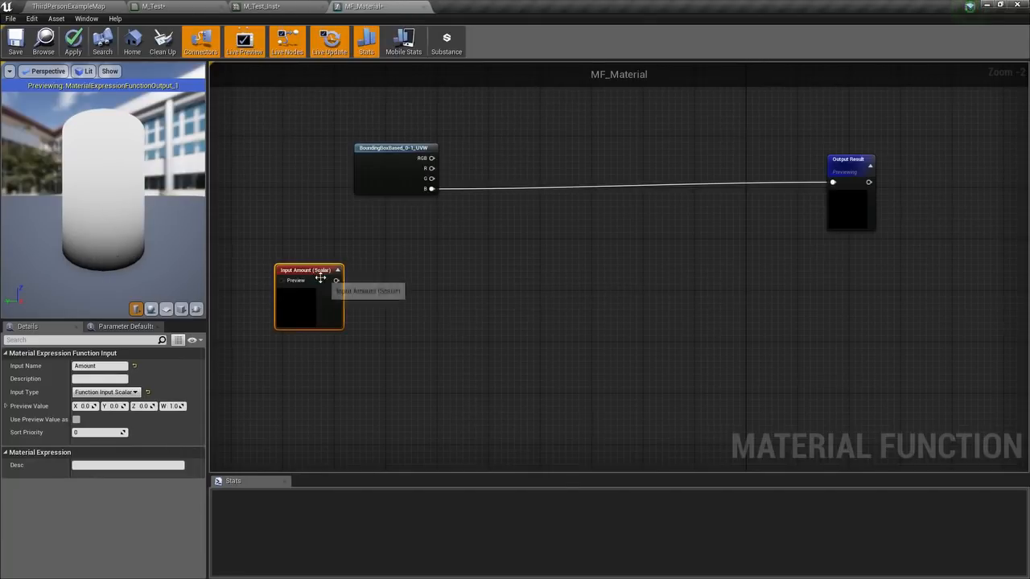
pyautogui.scroll(2, 318, 277)
pyautogui.moveTo(341, 280); pyautogui.dragTo(440, 267)
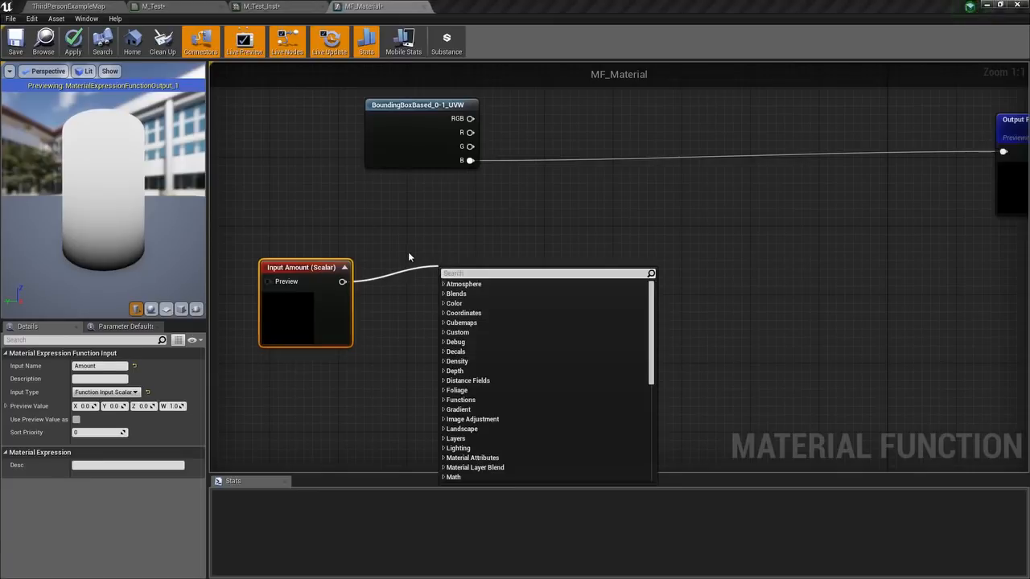
pyautogui.click(417, 259)
pyautogui.click(417, 259)
pyautogui.moveTo(343, 281); pyautogui.dragTo(438, 287)
pyautogui.click(78, 378)
pyautogui.write('2')
pyautogui.press('Return')
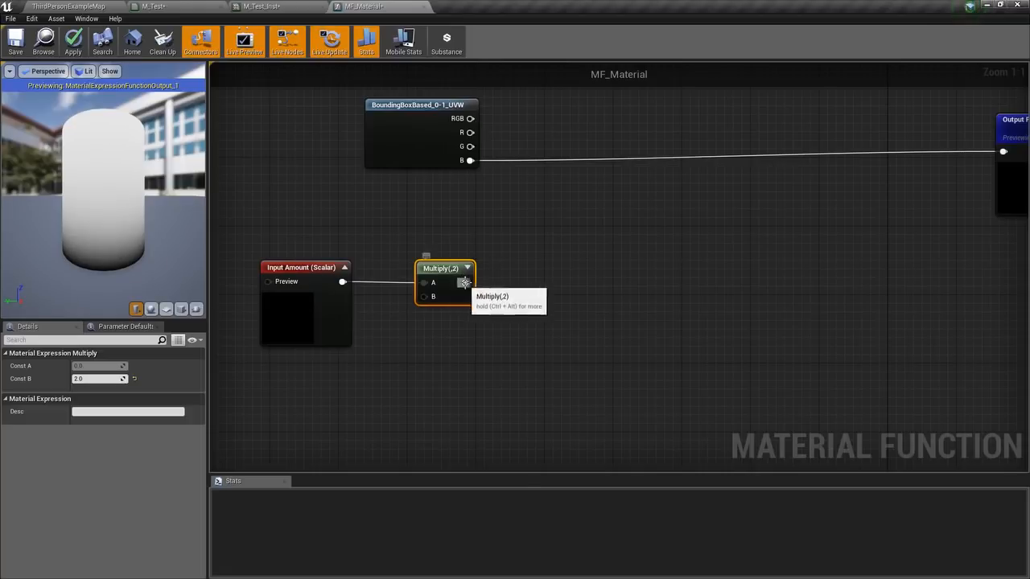
# - Add a Subtract node with Const B 1 after the Multiply node
pyautogui.moveTo(464, 282); pyautogui.dragTo(507, 268)
pyautogui.write('sub')
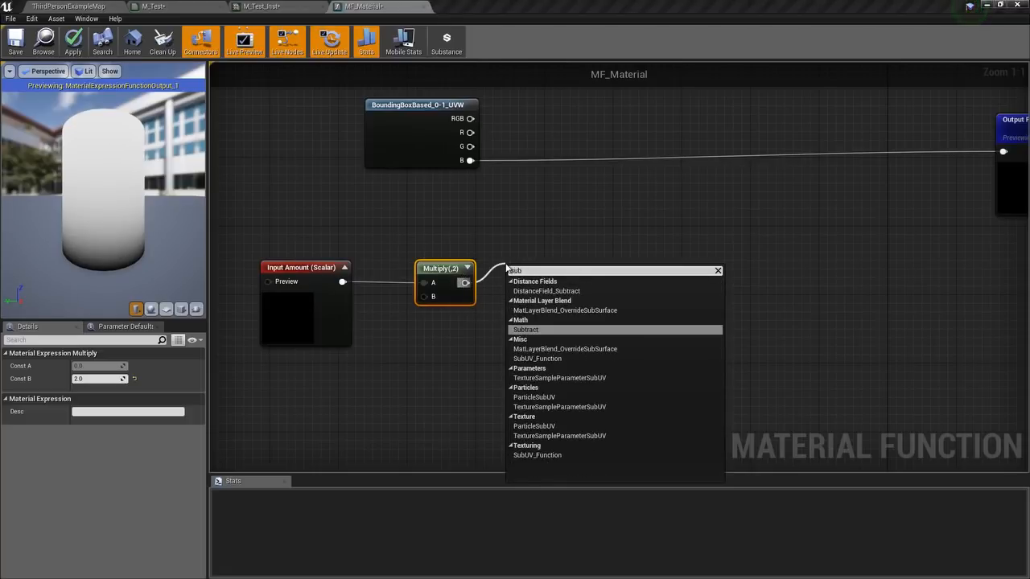
pyautogui.press('Return')
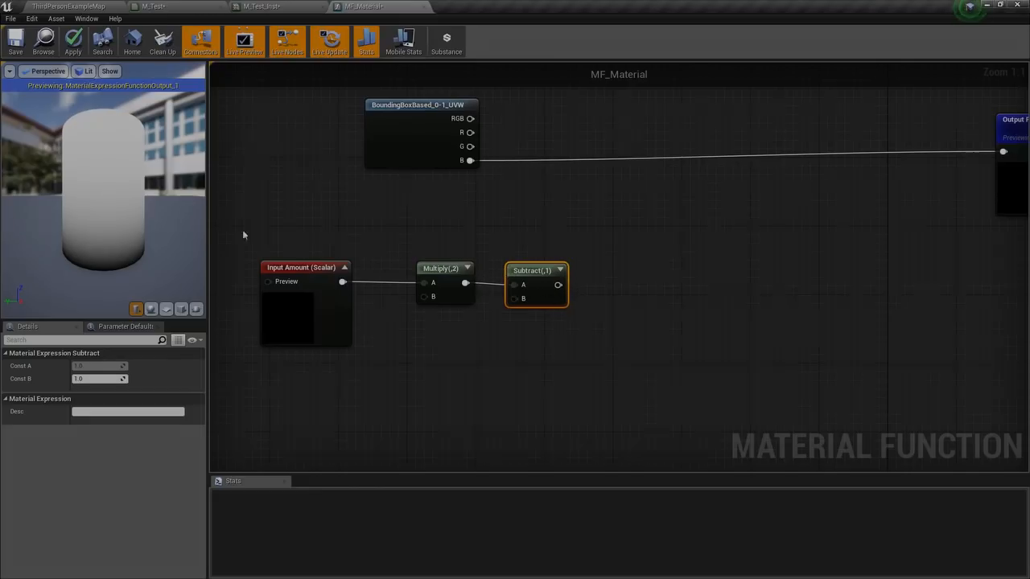
pyautogui.click(246, 233)
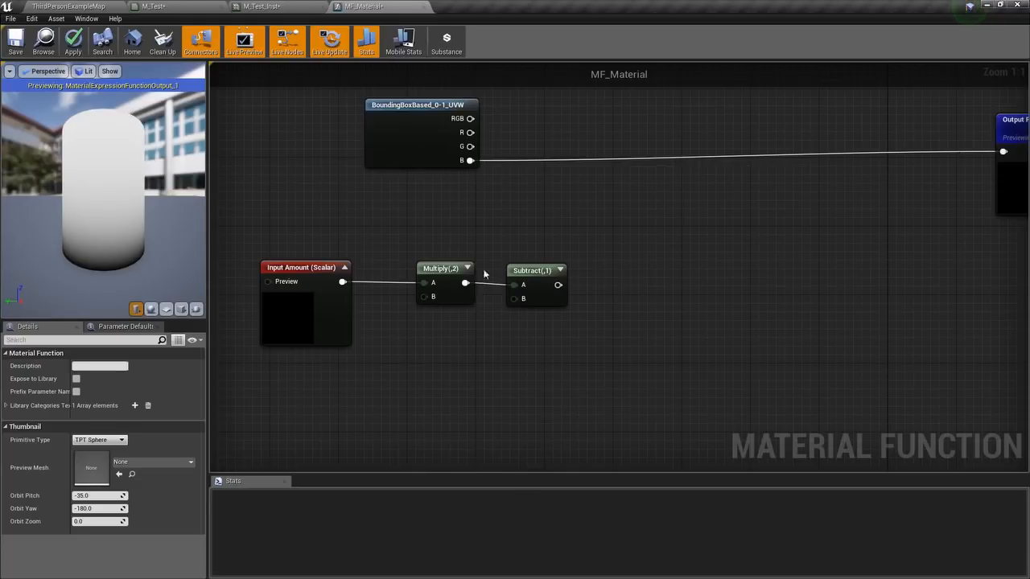
# - Check the gradient nodes in M_Test and insert a matching OneMinus node between the Amount input and Multiply in MF_Material
pyautogui.moveTo(493, 274); pyautogui.dragTo(548, 247, button='right')
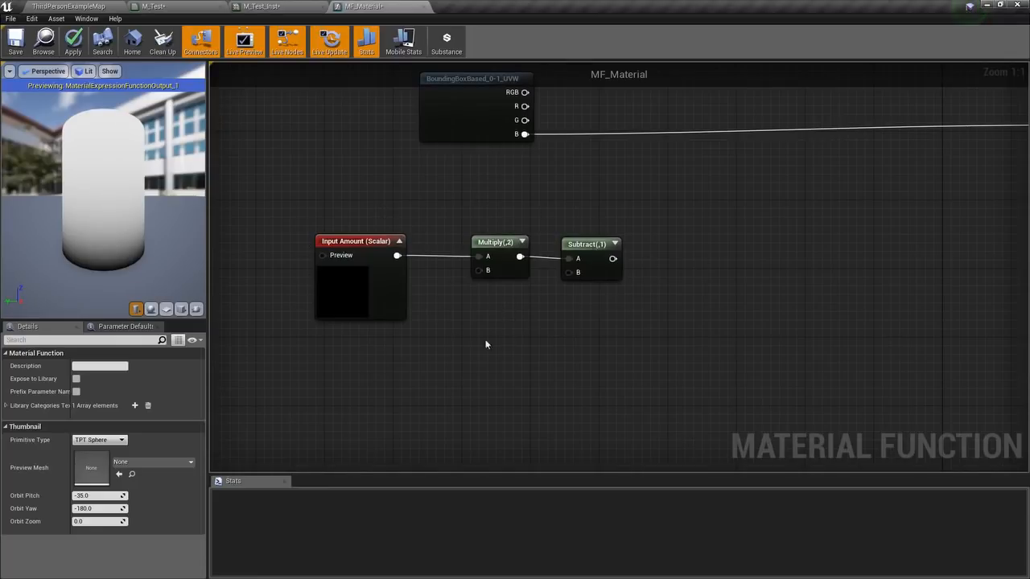
pyautogui.moveTo(659, 277); pyautogui.dragTo(653, 294, button='right')
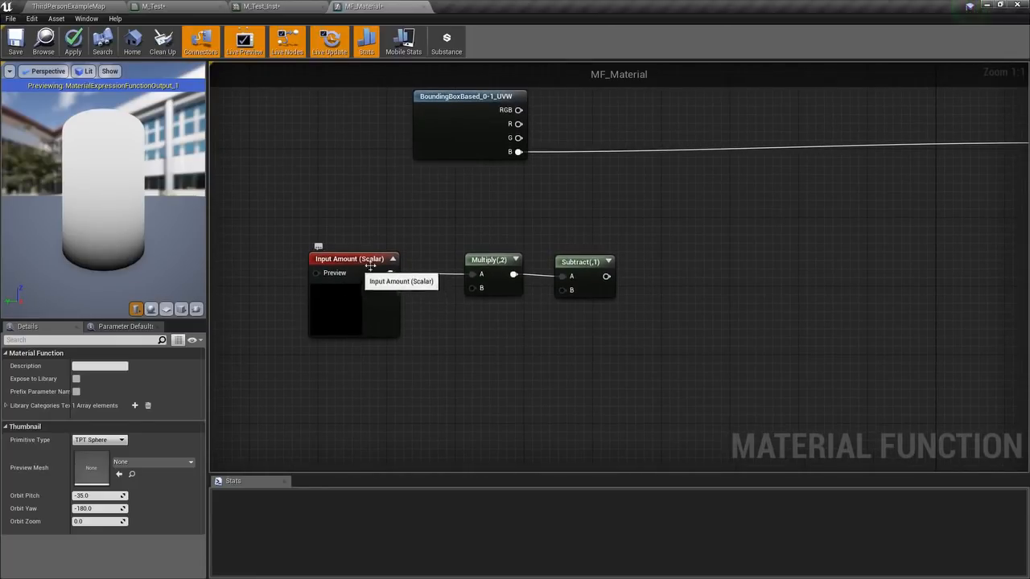
pyautogui.click(261, 6)
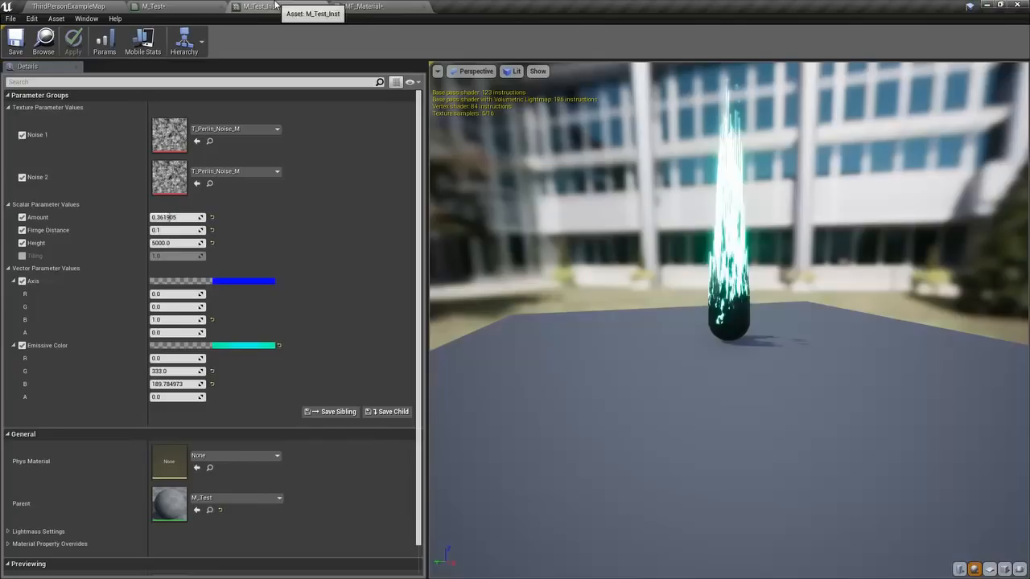
pyautogui.click(153, 6)
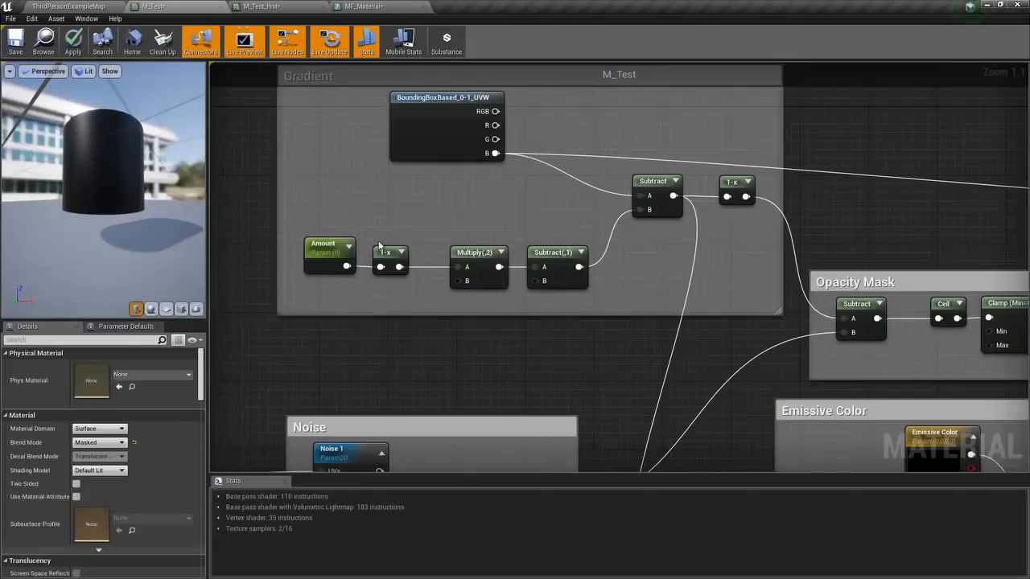
pyautogui.click(356, 5)
pyautogui.moveTo(441, 252); pyautogui.dragTo(402, 267, button='right')
pyautogui.moveTo(382, 272); pyautogui.dragTo(418, 222)
pyautogui.write('one')
pyautogui.press('Return')
pyautogui.moveTo(433, 226); pyautogui.dragTo(465, 275)
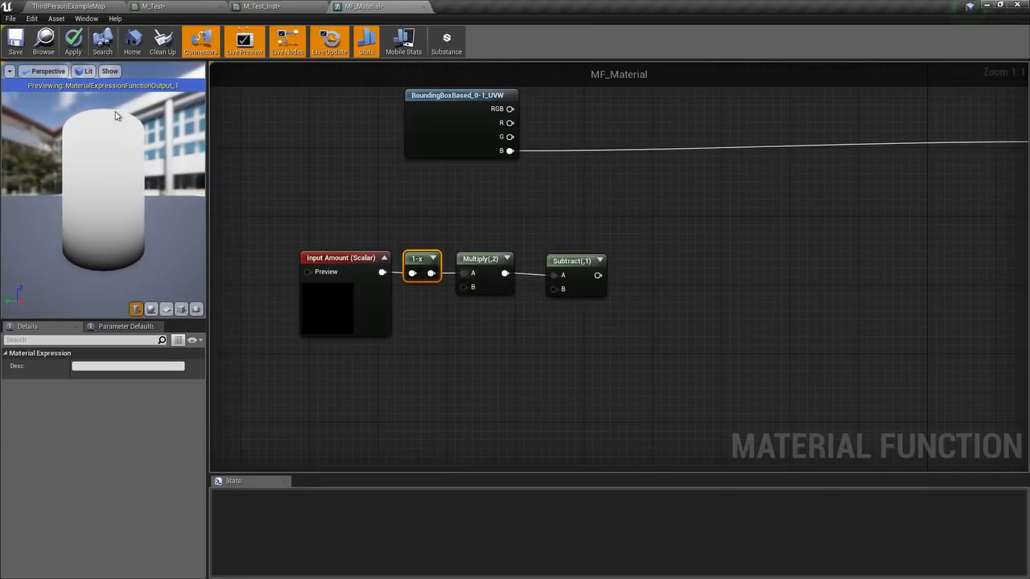
# - Add a Subtract node taking the bounding box B output minus the Subtract(,1) result, and feed it into Output Result
pyautogui.moveTo(550, 212); pyautogui.dragTo(511, 230, button='right')
pyautogui.rightClick(515, 230)
pyautogui.write('sub')
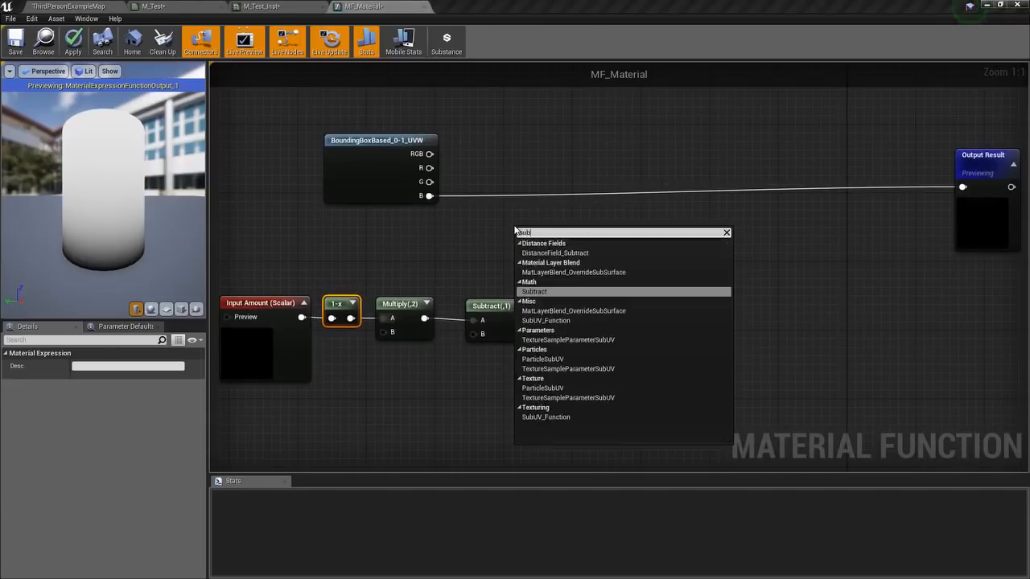
pyautogui.press('Return')
pyautogui.moveTo(429, 195); pyautogui.dragTo(530, 248)
pyautogui.moveTo(543, 233); pyautogui.dragTo(557, 200)
pyautogui.moveTo(517, 320); pyautogui.dragTo(962, 187)
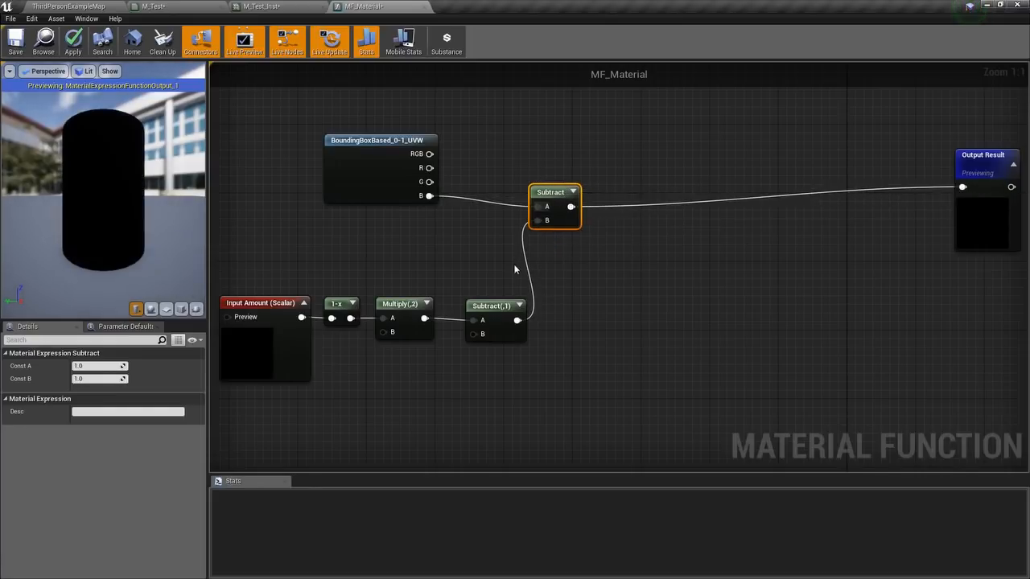
pyautogui.moveTo(519, 261); pyautogui.dragTo(587, 238, button='right')
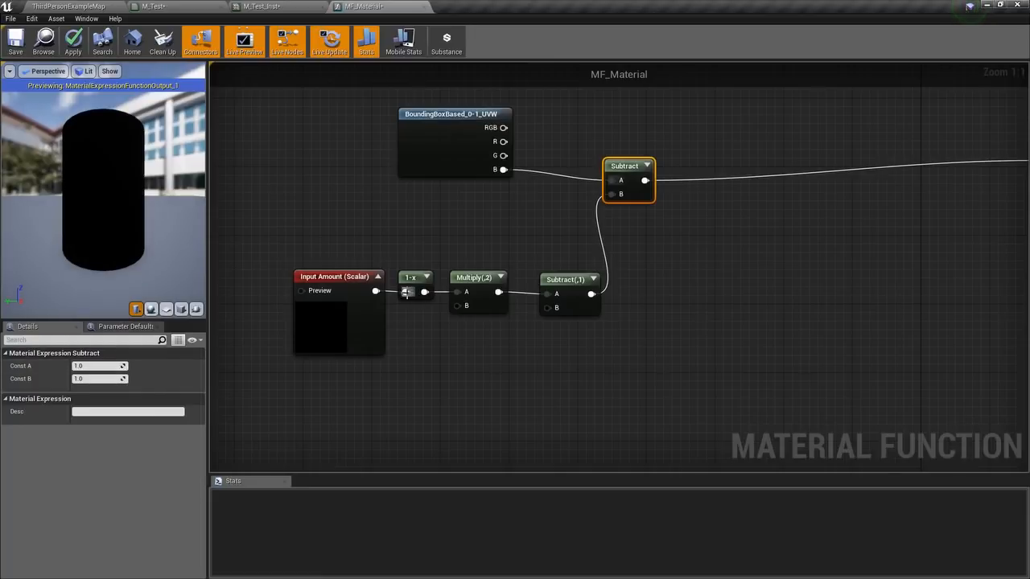
# - Set the Amount input's preview X value to 0.5
pyautogui.click(325, 293)
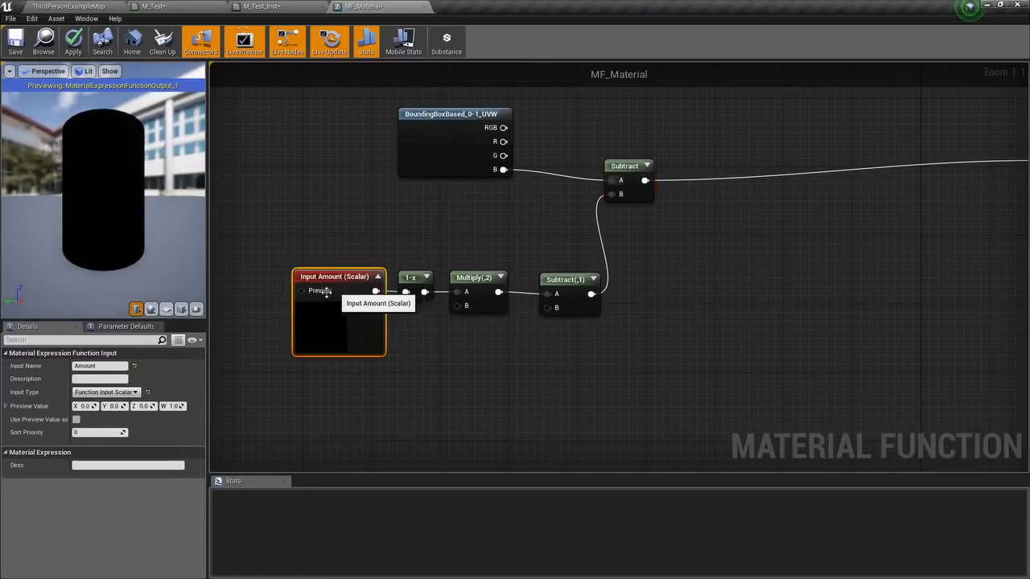
pyautogui.click(7, 406)
pyautogui.click(85, 419)
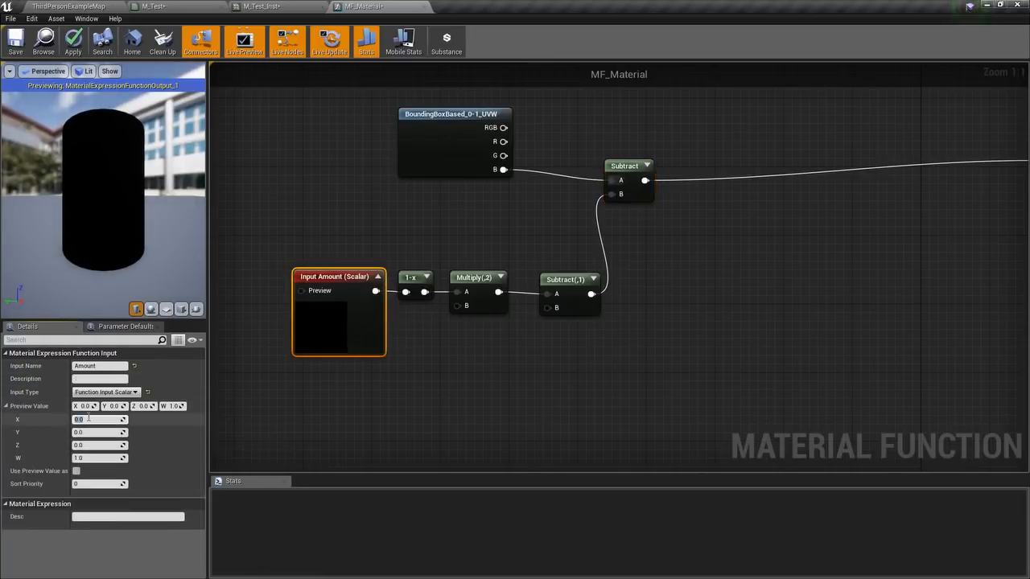
pyautogui.write('.5')
pyautogui.press('Return')
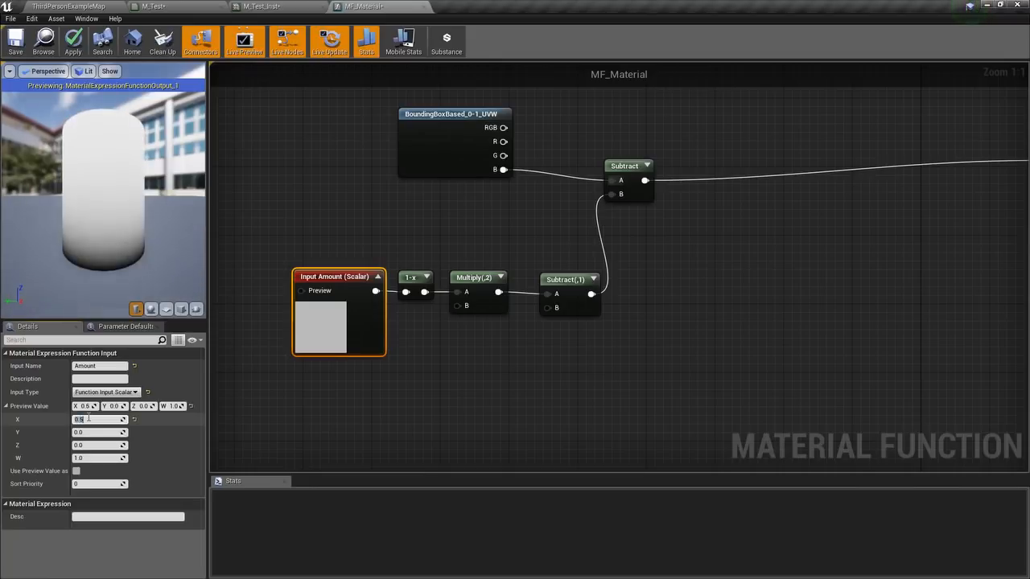
# - Test the gradient with Amount preview X values from 0.1 to 0.6 in 0.1 increments, and with 1
pyautogui.write('.1')
pyautogui.press('Return')
pyautogui.write('.2')
pyautogui.press('Return')
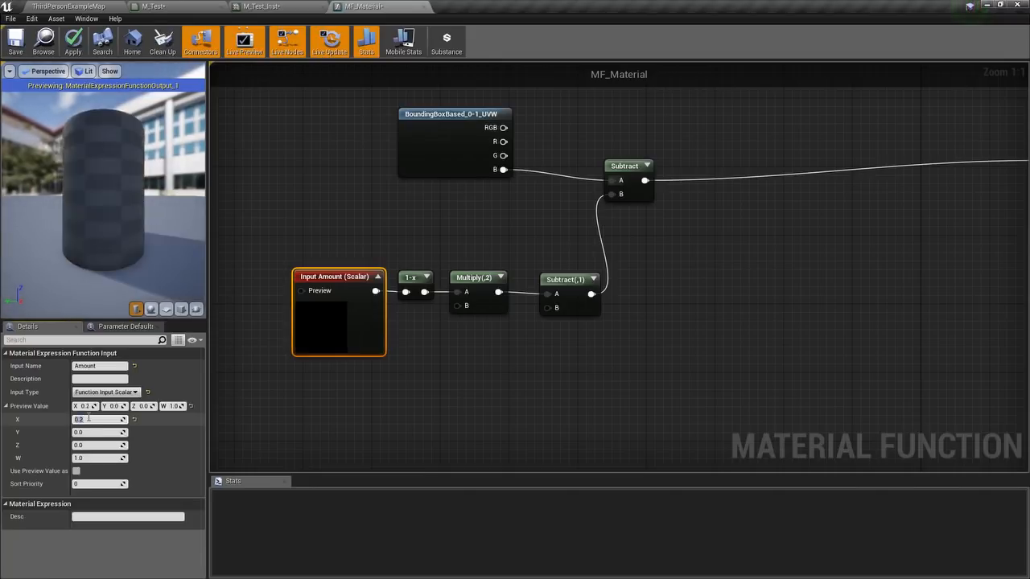
pyautogui.write('.3')
pyautogui.press('Return')
pyautogui.write('.4')
pyautogui.press('Return')
pyautogui.write('.5')
pyautogui.press('Return')
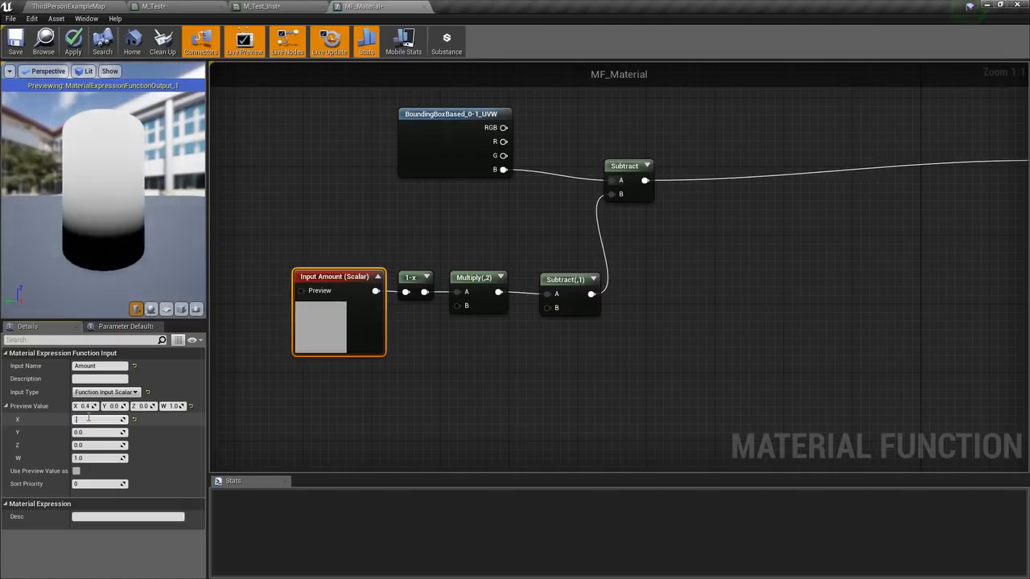
pyautogui.write('.6')
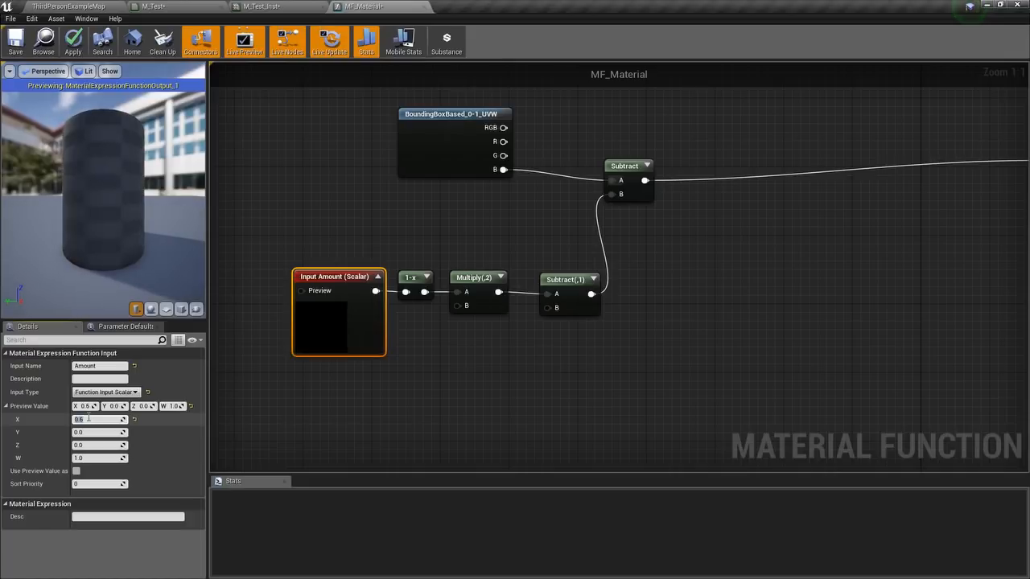
pyautogui.press('Return')
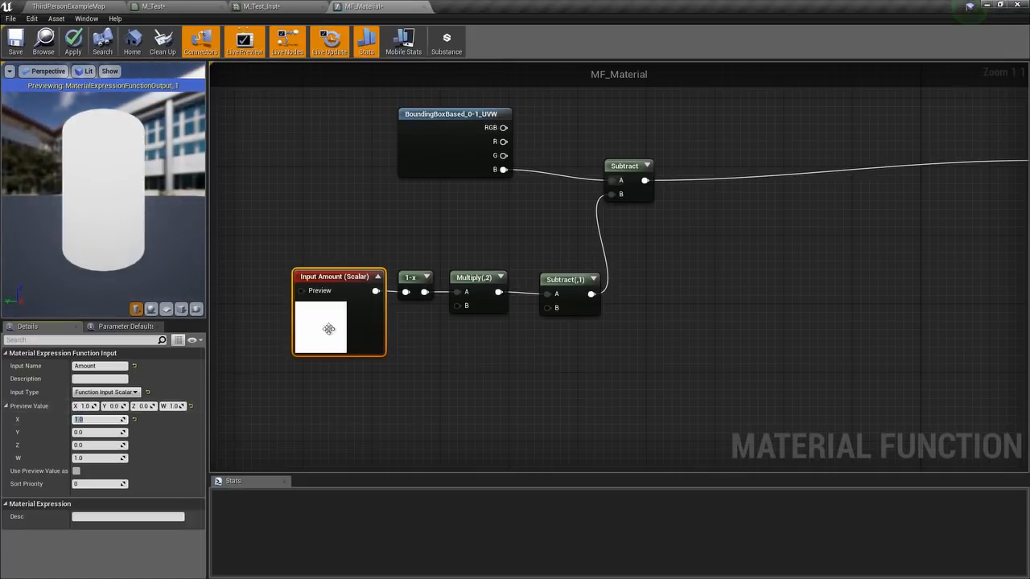
# - Add a OneMinus node fed by the Subtract node that combines the bounding box and Amount branches
pyautogui.moveTo(647, 263); pyautogui.dragTo(530, 265, button='right')
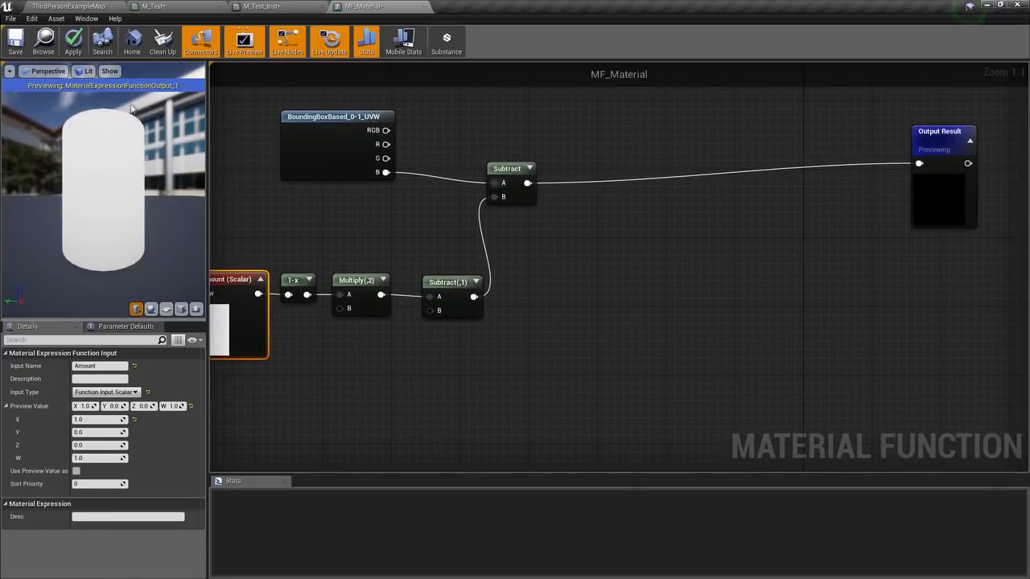
pyautogui.moveTo(526, 182); pyautogui.dragTo(579, 167)
pyautogui.write('1-x')
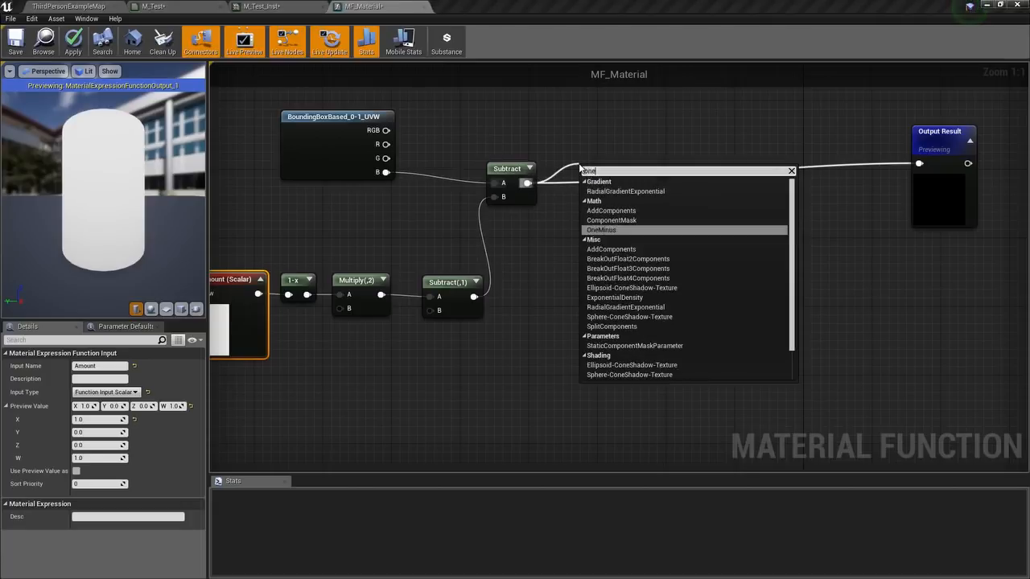
pyautogui.press('Return')
pyautogui.click(610, 171)
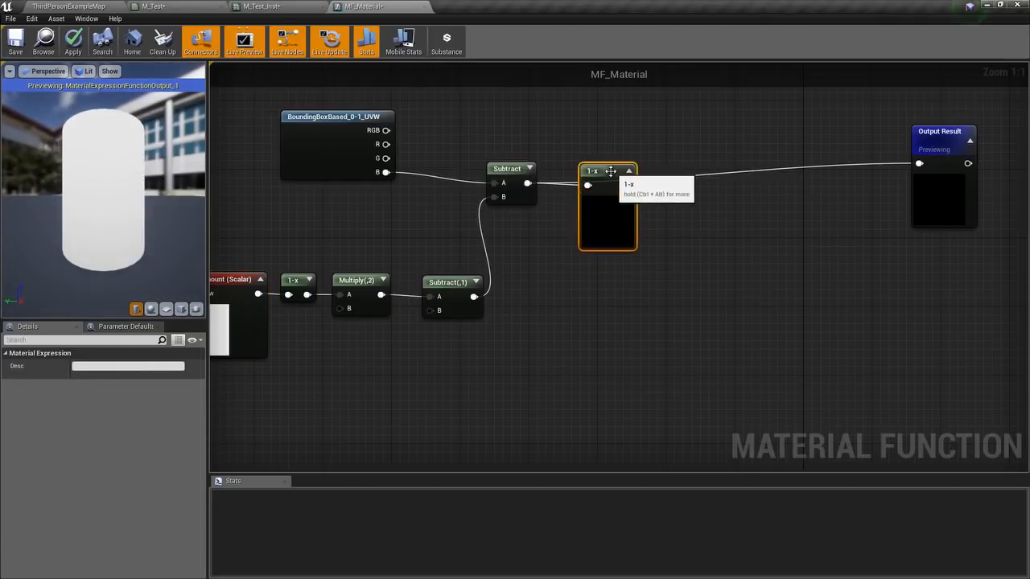
# - Set the Amount input's preview X to 0 and connect the new 1-x node to Output Result
pyautogui.moveTo(532, 225); pyautogui.dragTo(713, 196, button='right')
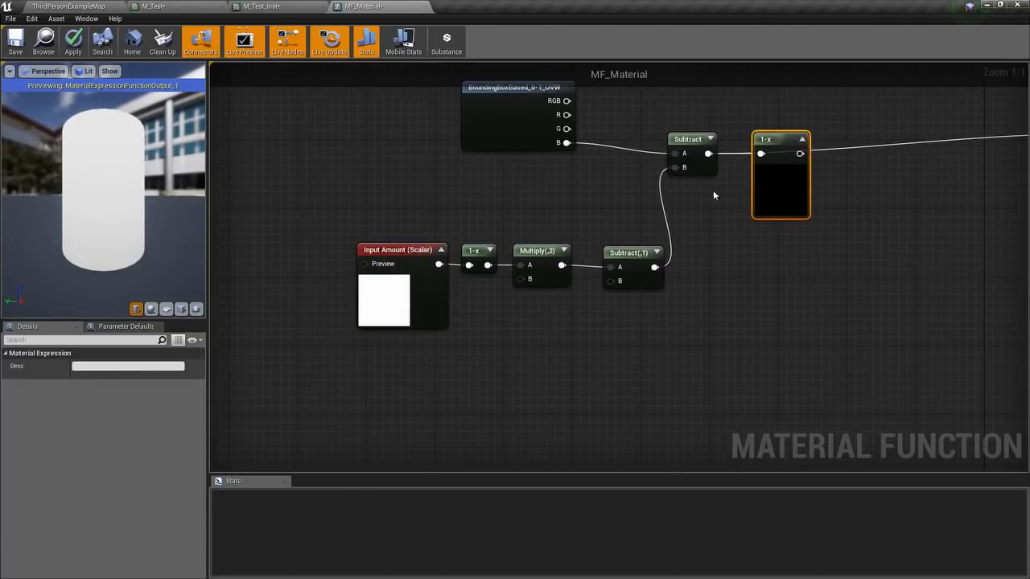
pyautogui.click(387, 256)
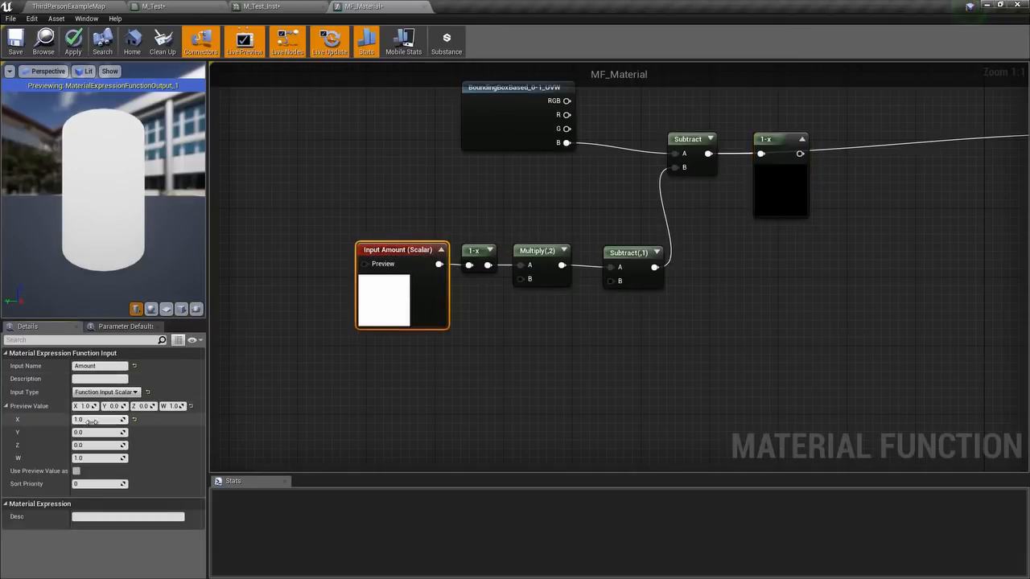
pyautogui.press('Return')
pyautogui.moveTo(145, 233); pyautogui.dragTo(110, 143)
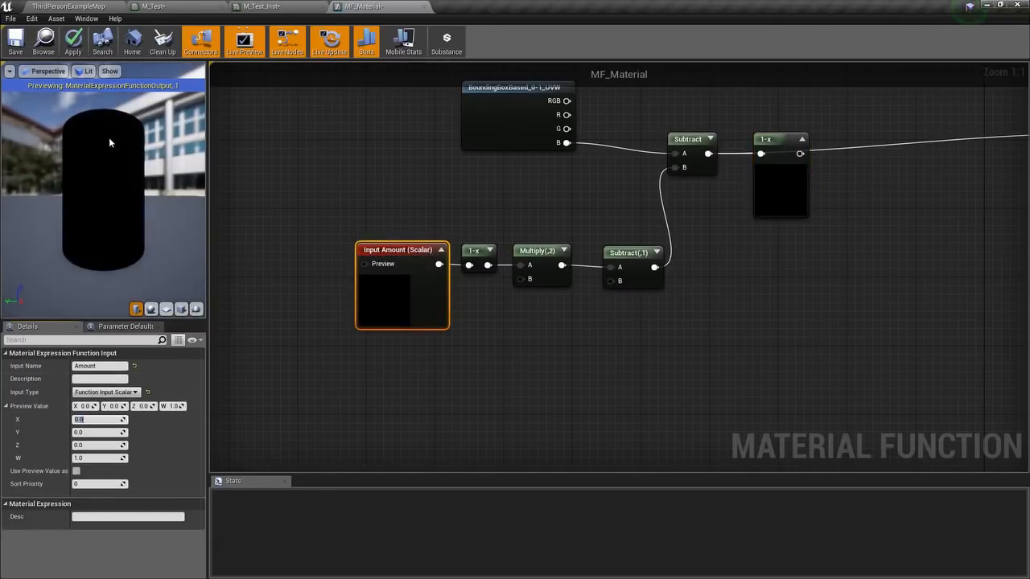
pyautogui.moveTo(573, 219); pyautogui.dragTo(383, 243, button='right')
pyautogui.moveTo(609, 177); pyautogui.dragTo(909, 157)
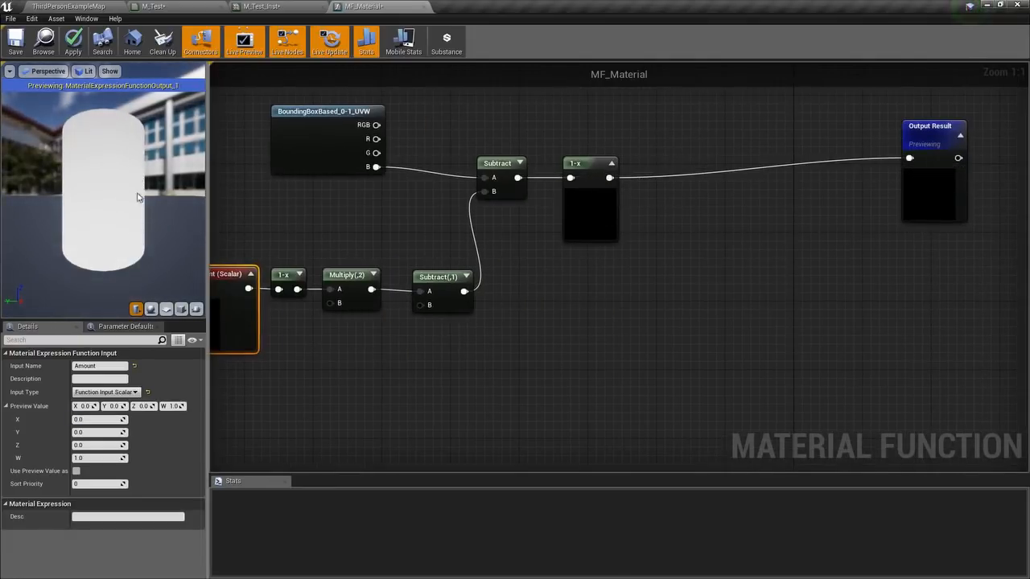
# - Test the inverted gradient with the Amount input's preview X at 1
pyautogui.moveTo(316, 245); pyautogui.dragTo(409, 230, button='right')
pyautogui.click(96, 419)
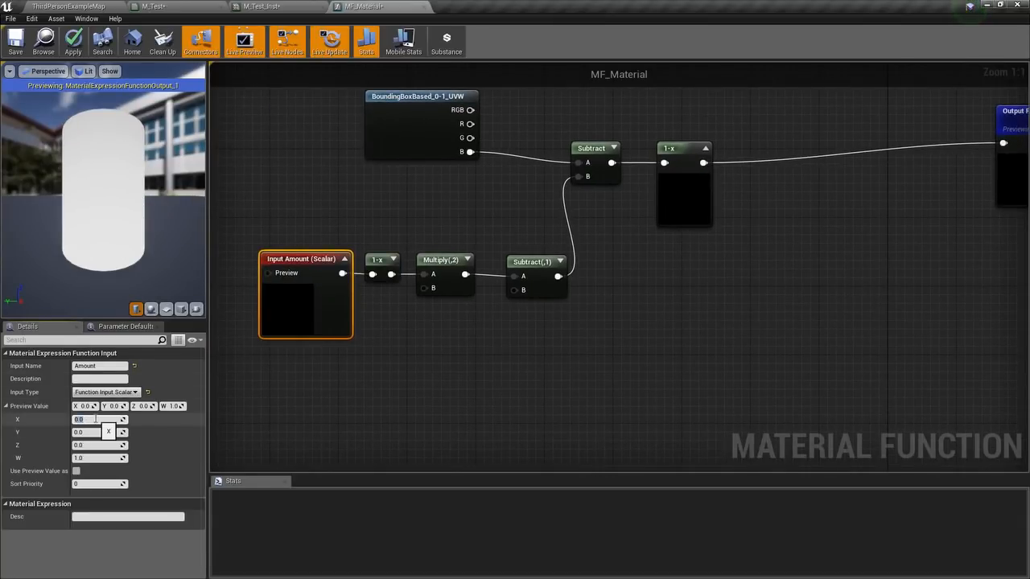
pyautogui.write('1')
pyautogui.press('Return')
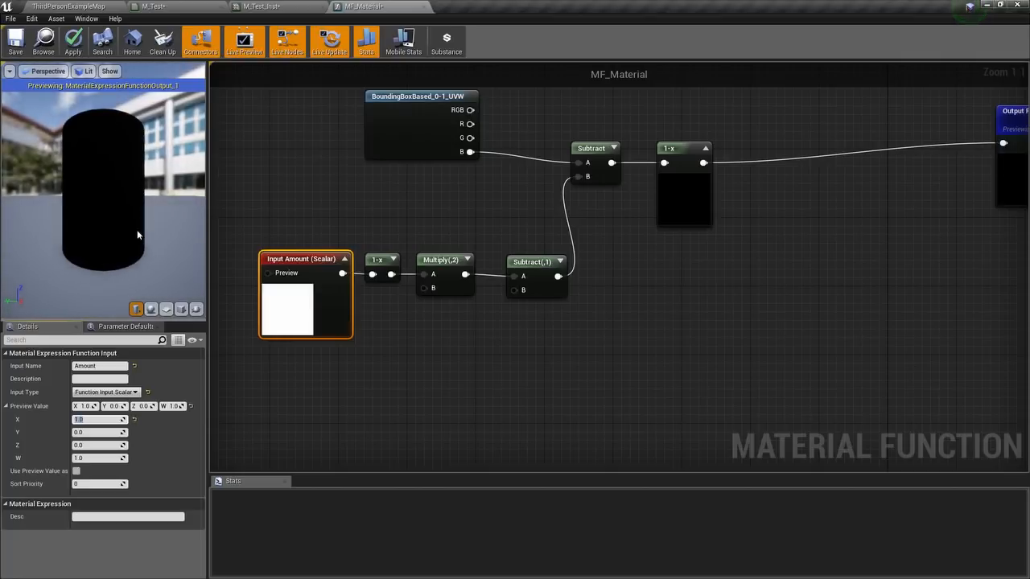
# - Set the Amount input's preview X to 0.5 to preview the inverted gradient halfway
pyautogui.scroll(-1, 338, 236)
pyautogui.moveTo(509, 302); pyautogui.dragTo(622, 275, button='right')
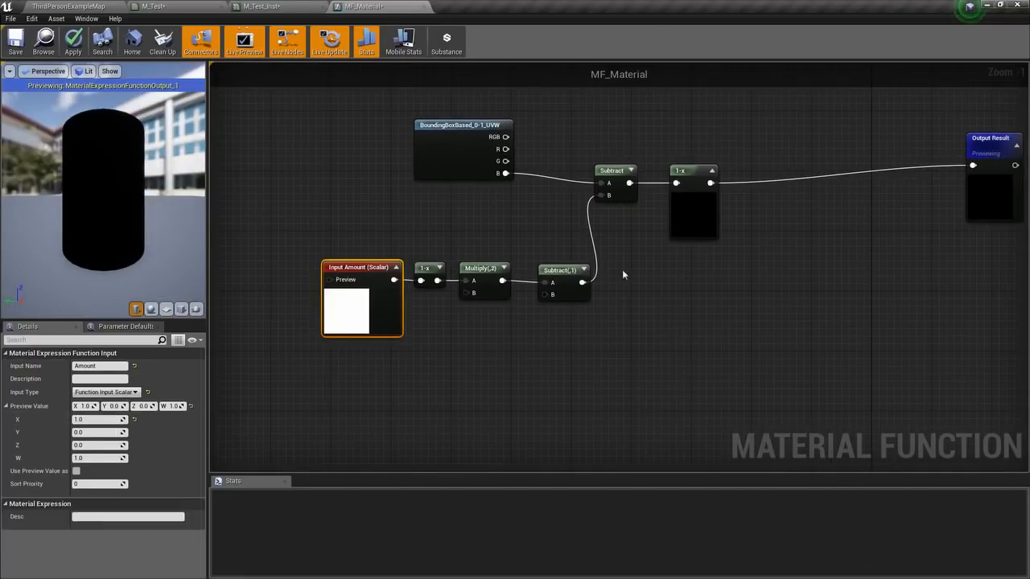
pyautogui.click(110, 420)
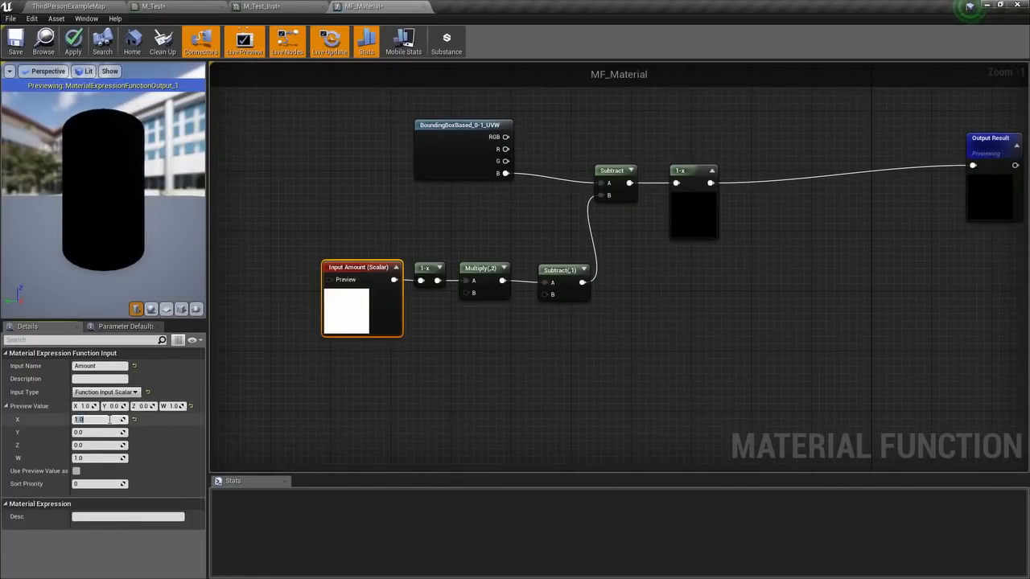
pyautogui.write('.5')
pyautogui.press('Return')
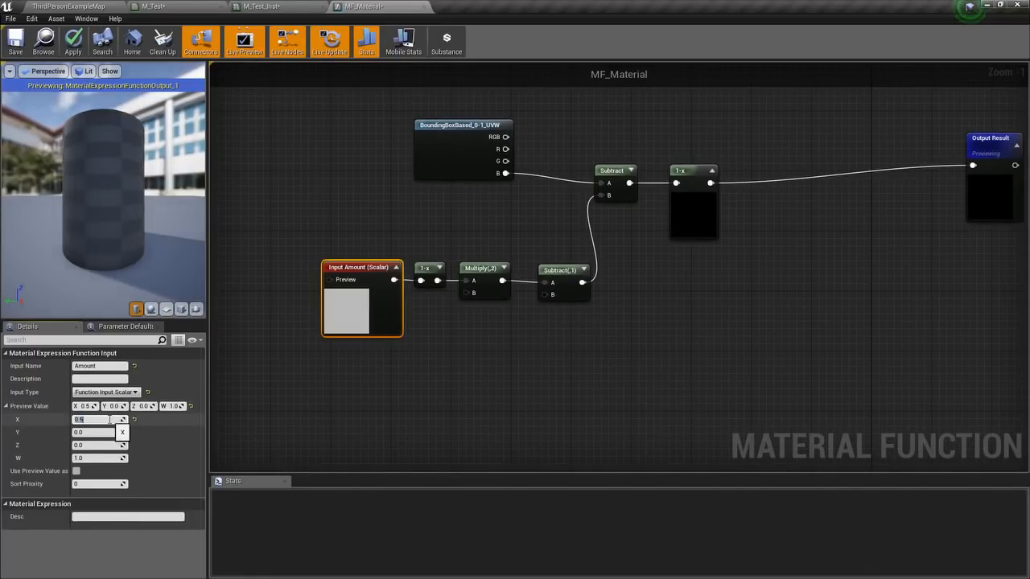
# - Wrap all nodes except Output Result in a comment box titled Gradient
pyautogui.scroll(-1, 349, 182)
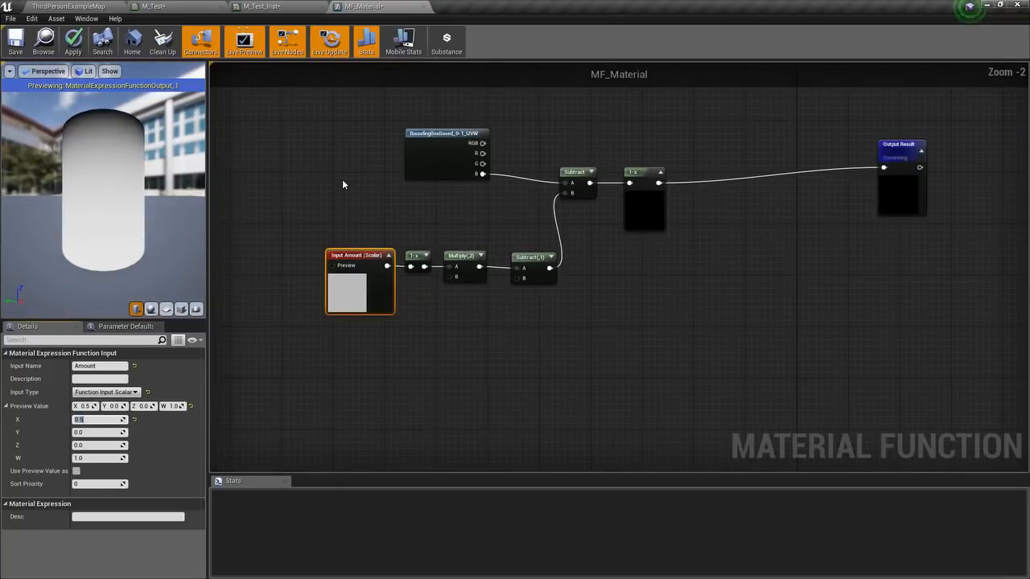
pyautogui.moveTo(243, 108); pyautogui.dragTo(702, 342)
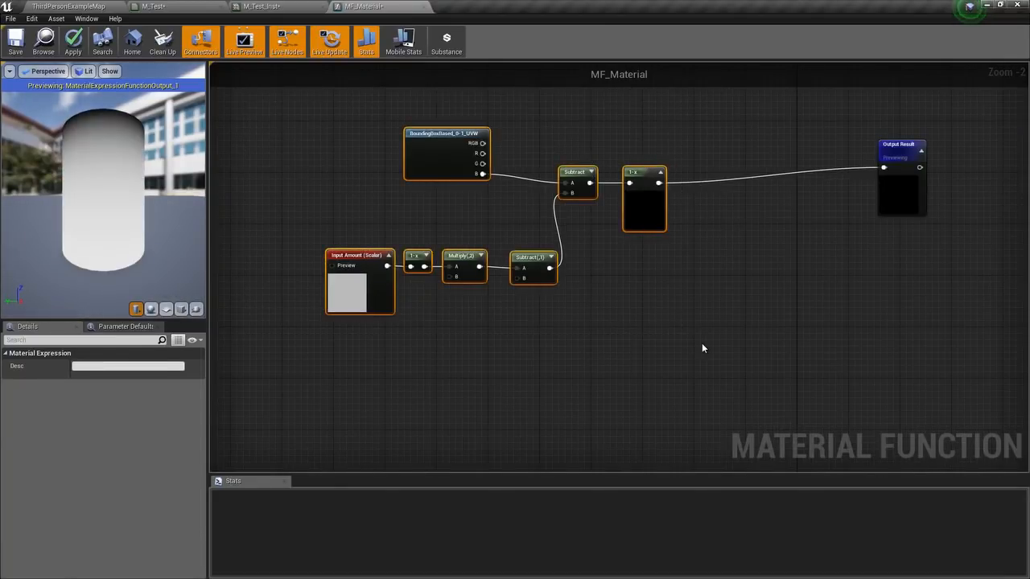
pyautogui.press('c')
pyautogui.write('Gradient')
pyautogui.press('Return')
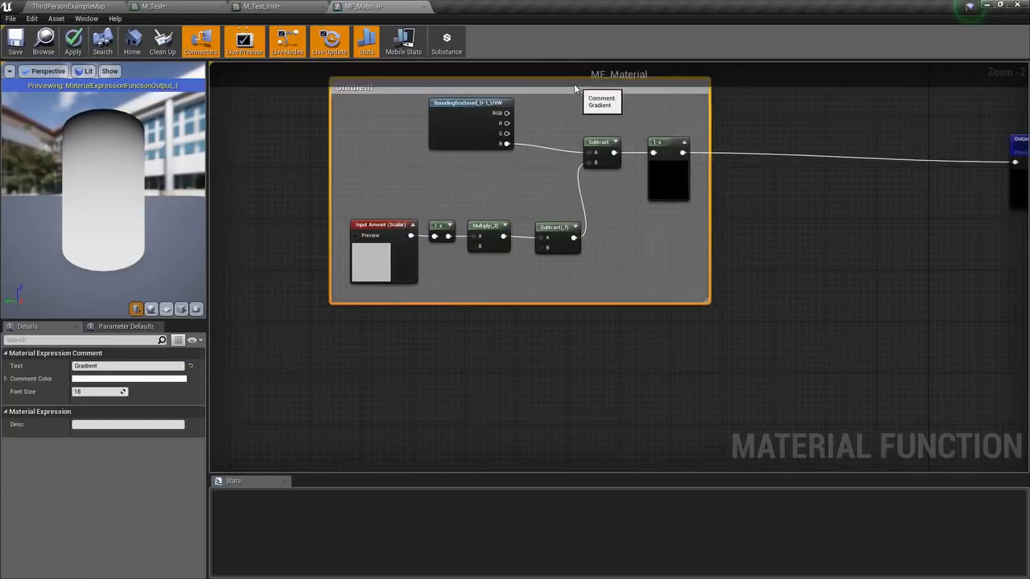
pyautogui.moveTo(574, 88); pyautogui.dragTo(549, 81, button='right')
pyautogui.moveTo(841, 271); pyautogui.dragTo(776, 269, button='right')
pyautogui.scroll(-1, 812, 226)
# - Examine the Noise group in M_Test and the panner nodes that feed its two noise textures
pyautogui.click(181, 5)
pyautogui.scroll(-3, 496, 323)
pyautogui.moveTo(496, 323); pyautogui.dragTo(480, 161, button='right')
pyautogui.scroll(1, 491, 183)
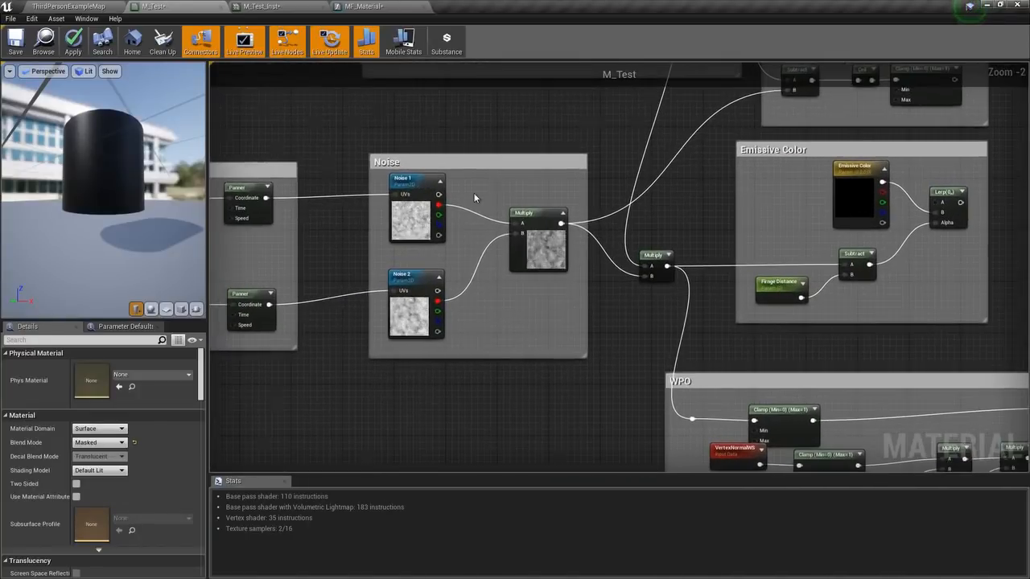
pyautogui.scroll(2, 473, 193)
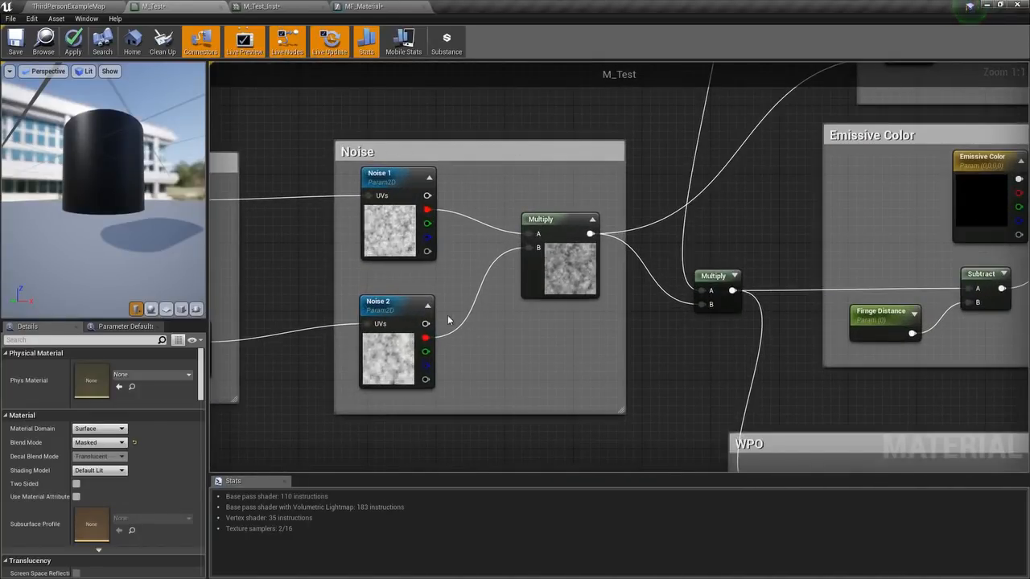
pyautogui.moveTo(273, 202); pyautogui.dragTo(655, 221, button='right')
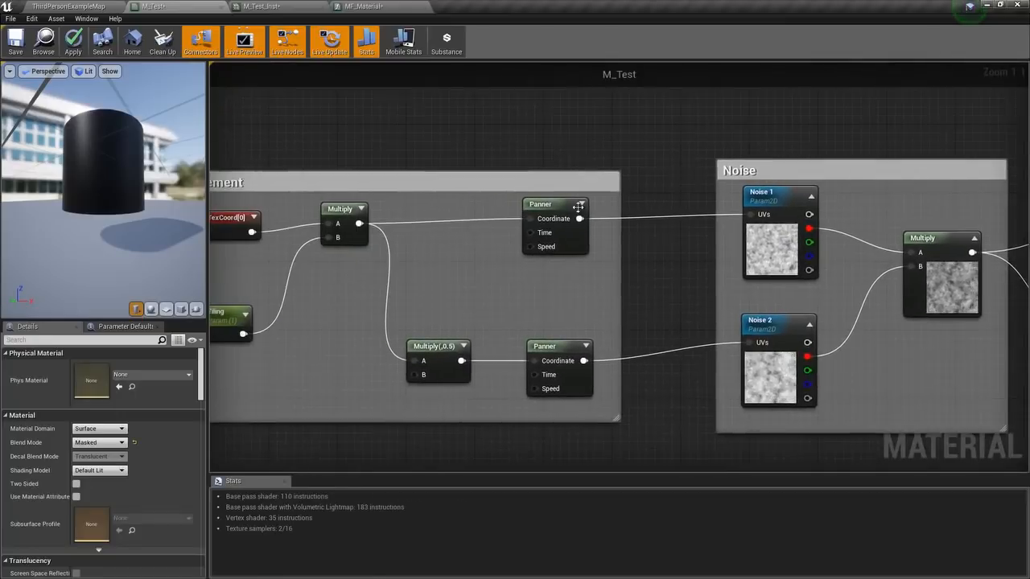
pyautogui.scroll(-2, 400, 143)
pyautogui.moveTo(615, 173); pyautogui.dragTo(410, 161, button='right')
pyautogui.moveTo(531, 163); pyautogui.dragTo(484, 178, button='right')
pyautogui.scroll(1, 439, 164)
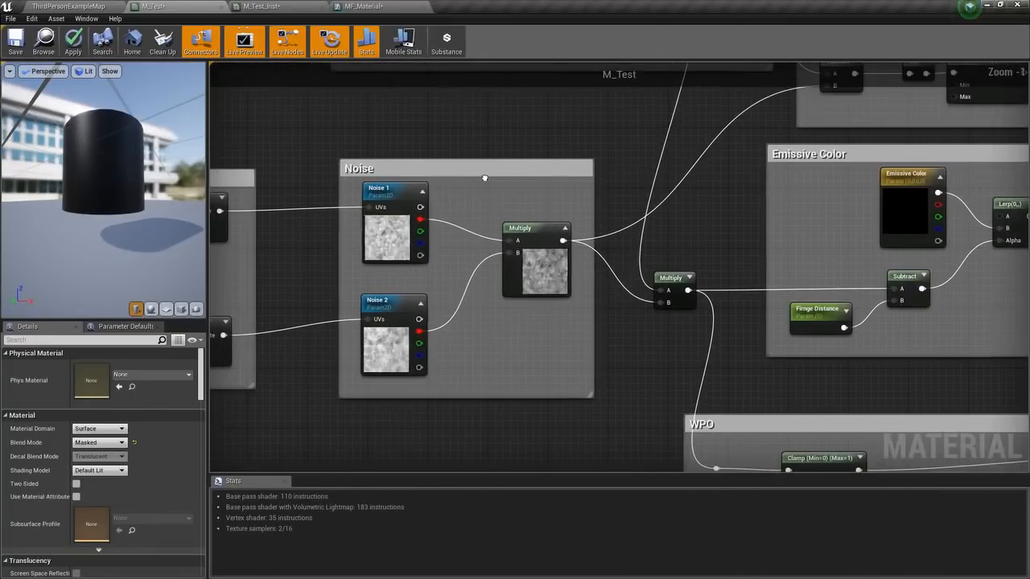
# - Back in MF_Material, duplicate the Amount input and place the copy below the Gradient comment
pyautogui.click(362, 7)
pyautogui.moveTo(477, 323); pyautogui.dragTo(447, 289, button='right')
pyautogui.scroll(2, 447, 289)
pyautogui.click(336, 117)
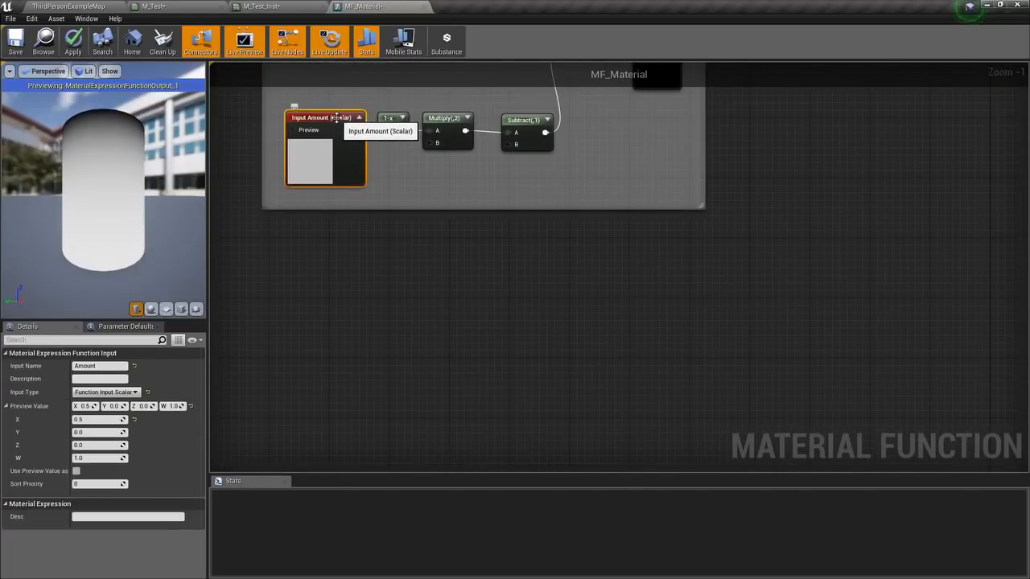
pyautogui.hotkey('ctrl', 'w')
pyautogui.moveTo(419, 155); pyautogui.dragTo(471, 293)
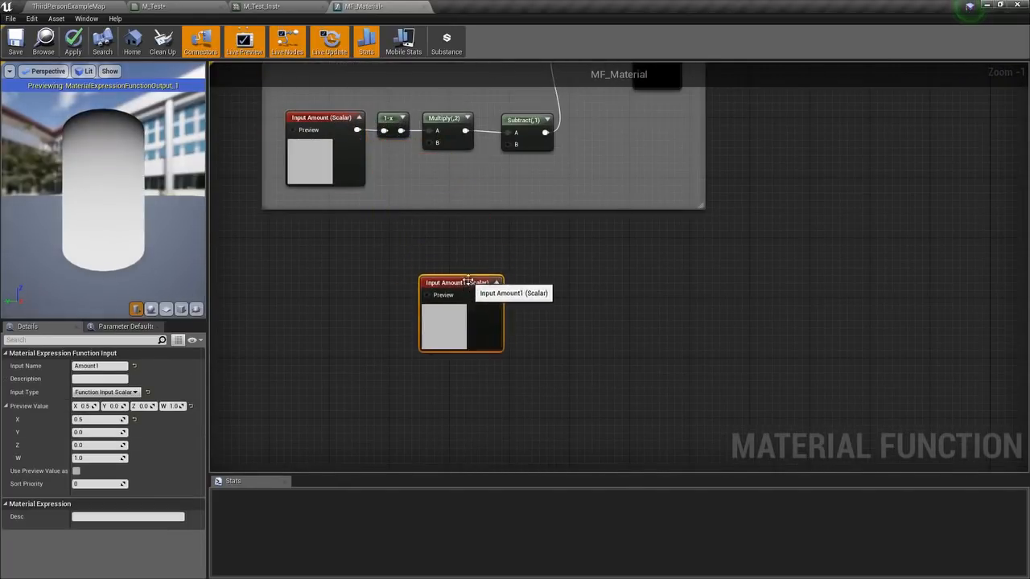
# - Rename the duplicated scalar input to Noise 1 and set its Sort Priority to 1
pyautogui.click(103, 367)
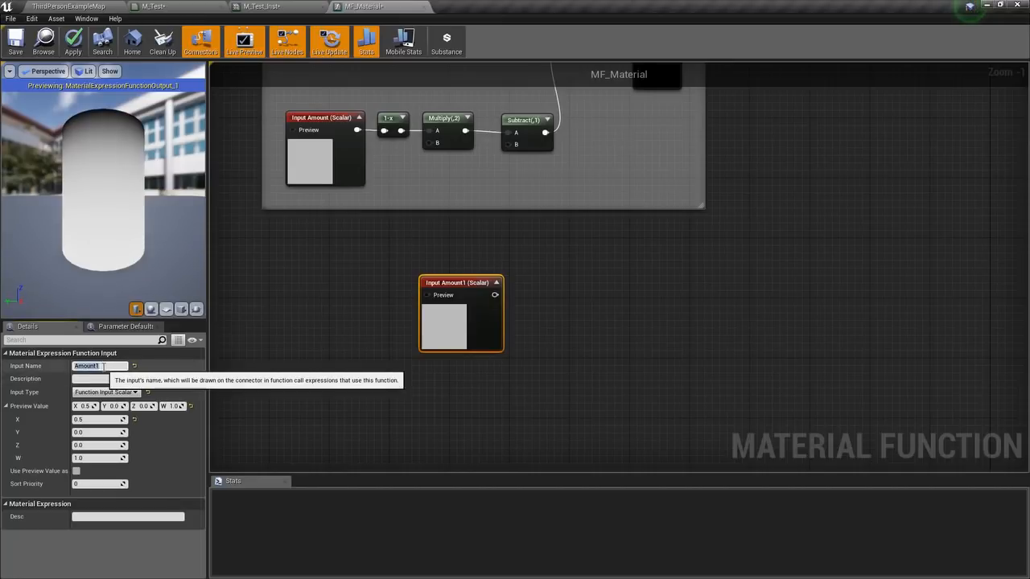
pyautogui.write('Noise 1')
pyautogui.press('Return')
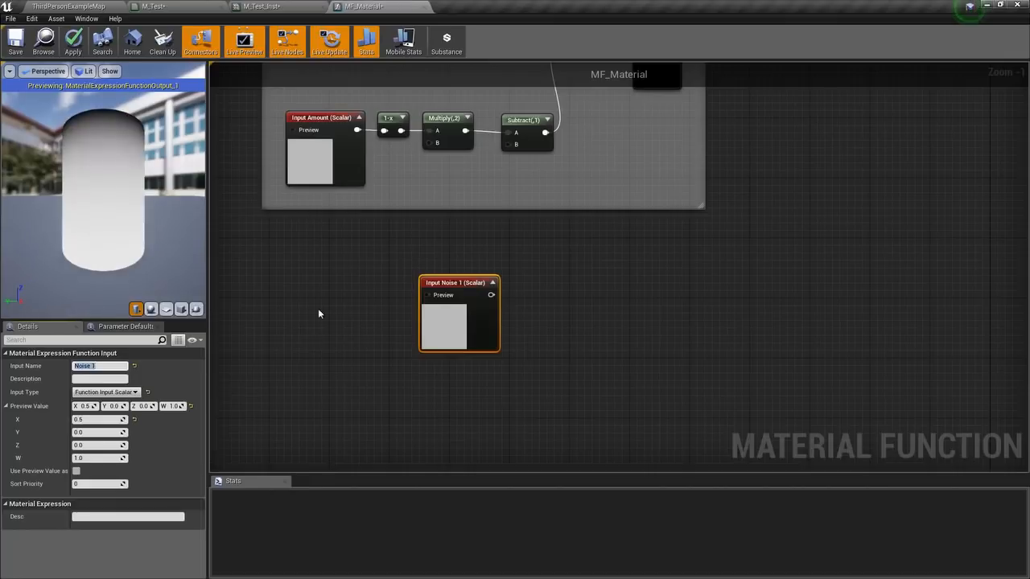
pyautogui.click(107, 392)
pyautogui.click(112, 395)
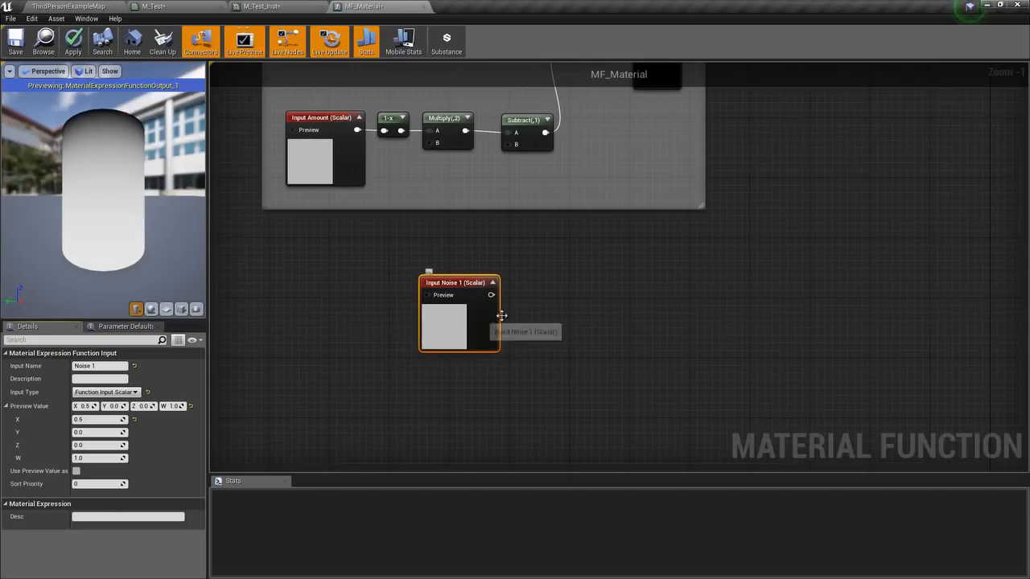
pyautogui.moveTo(499, 315); pyautogui.dragTo(554, 269, button='right')
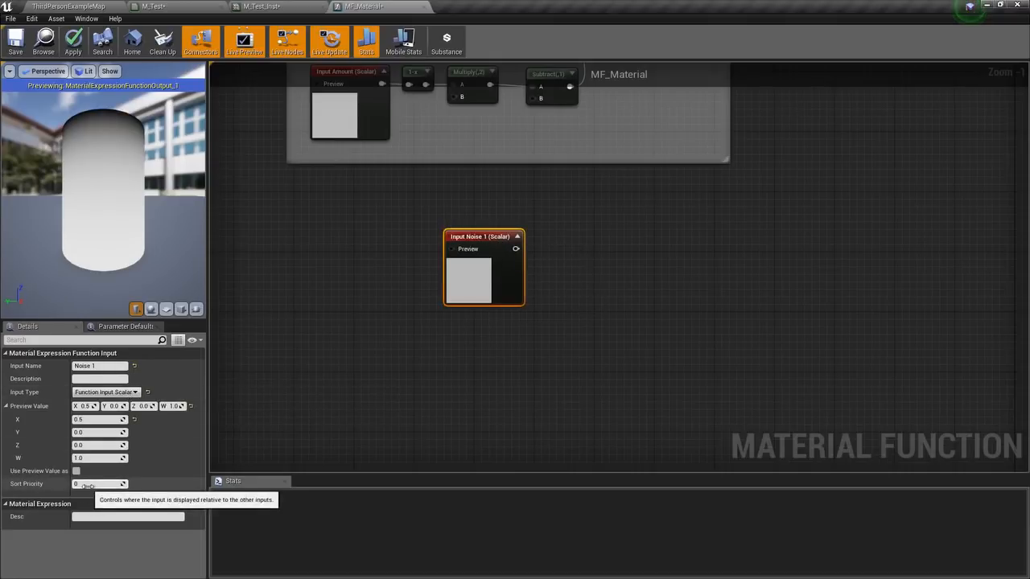
pyautogui.moveTo(87, 486); pyautogui.dragTo(95, 486)
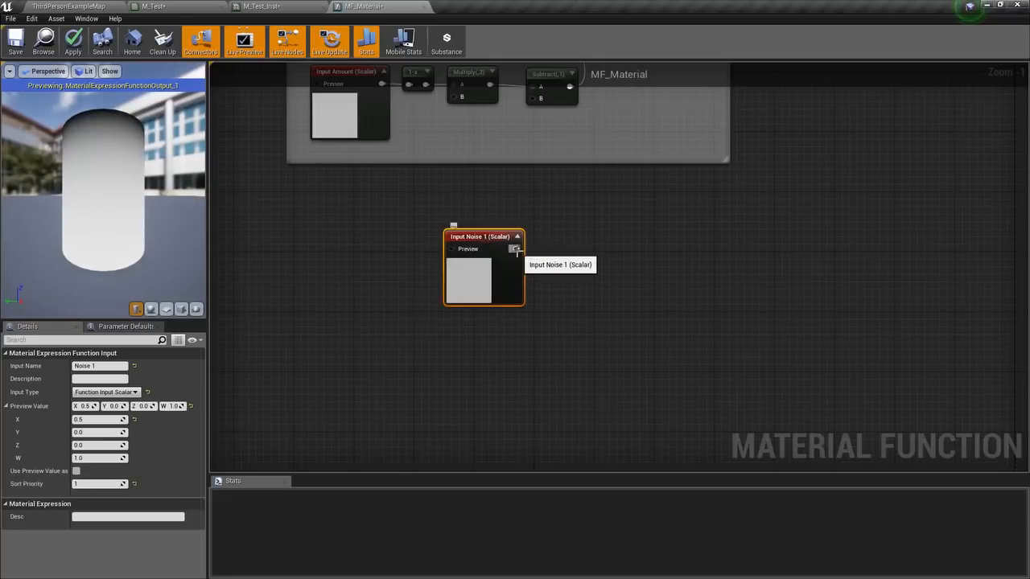
# - Duplicate the Noise 1 input and place the copy below the original
pyautogui.hotkey('ctrl', 'w')
pyautogui.moveTo(558, 255); pyautogui.dragTo(471, 380)
pyautogui.moveTo(374, 401); pyautogui.dragTo(416, 327, button='right')
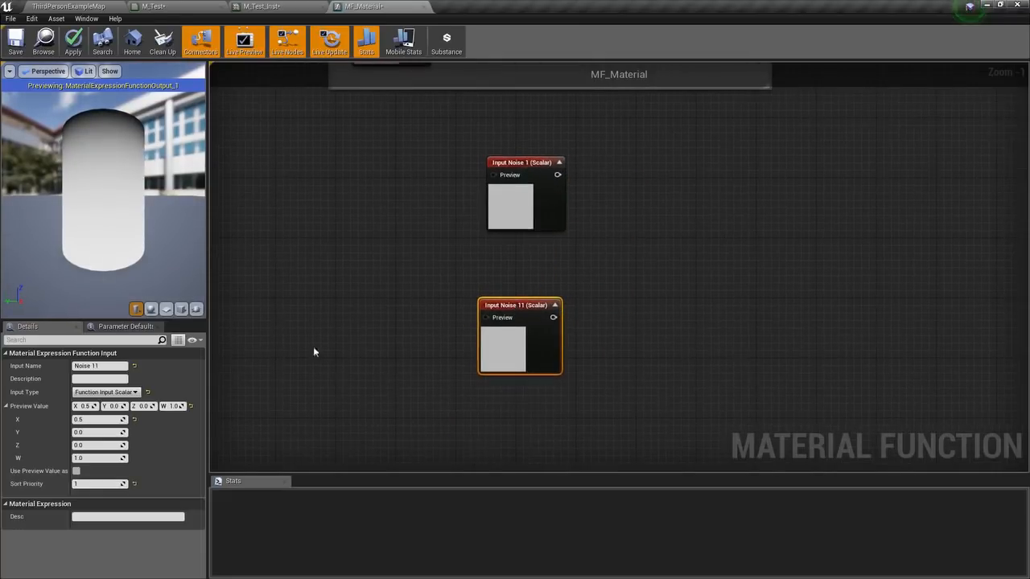
# - Set the duplicated noise input's Sort Priority to 2 and rename it to Noise 2
pyautogui.click(87, 484)
pyautogui.press('Return')
pyautogui.click(115, 366)
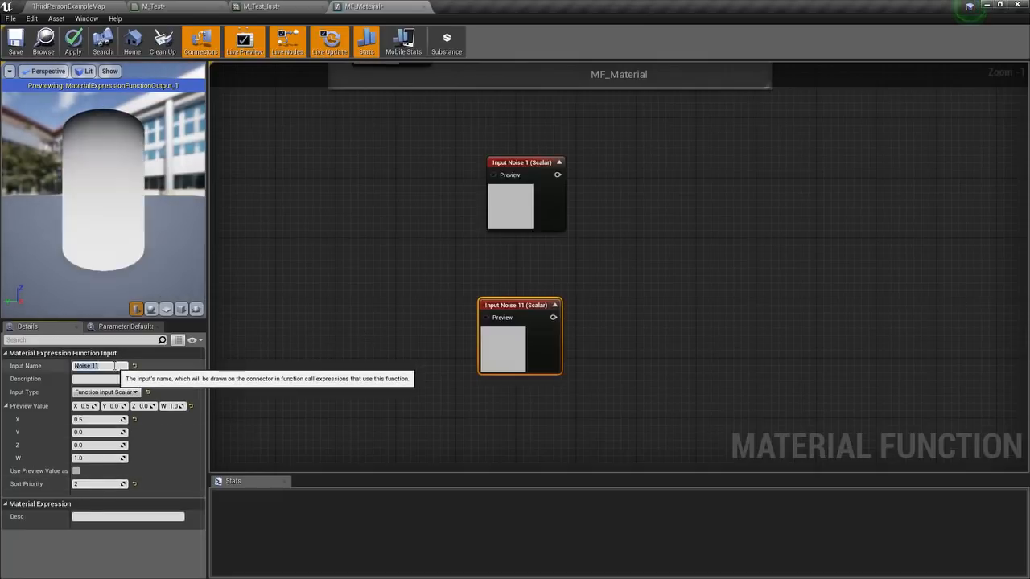
pyautogui.write('Noise ')
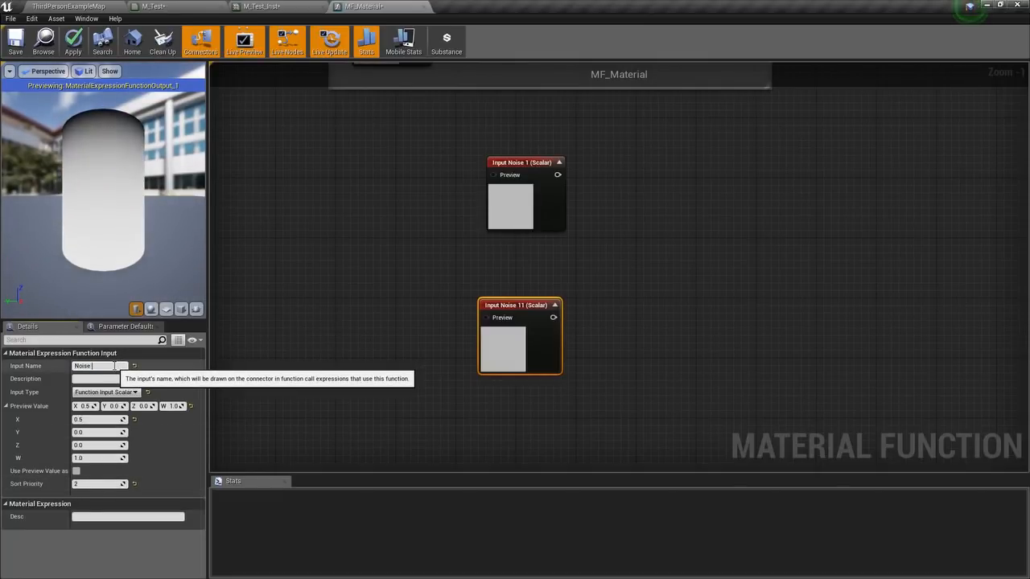
pyautogui.write('2')
# - Add a Multiply node beside the noise inputs and connect Noise 1 to A and Noise 2 to B
pyautogui.moveTo(559, 282); pyautogui.dragTo(425, 329, button='right')
pyautogui.scroll(-1, 424, 322)
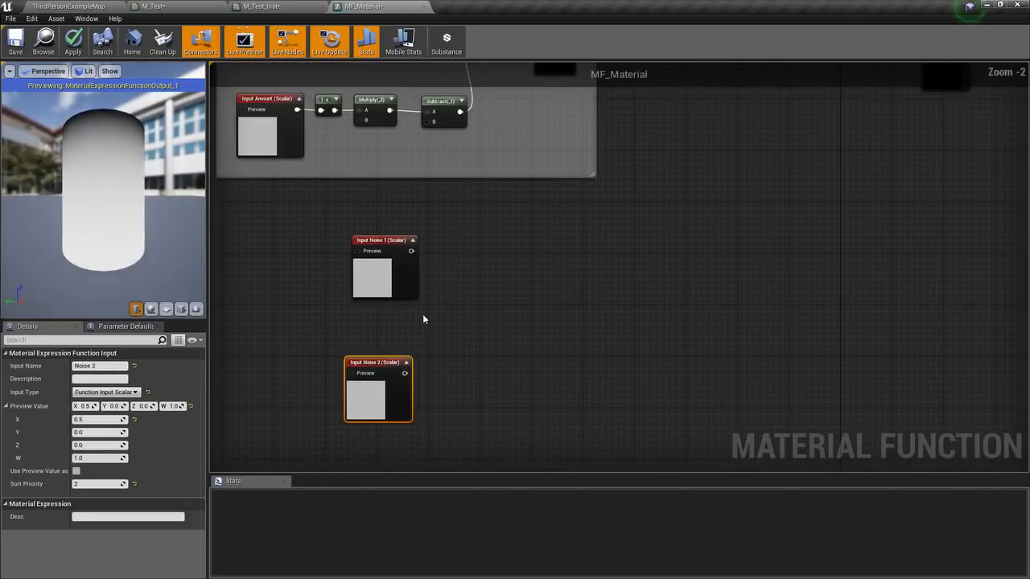
pyautogui.click(412, 287)
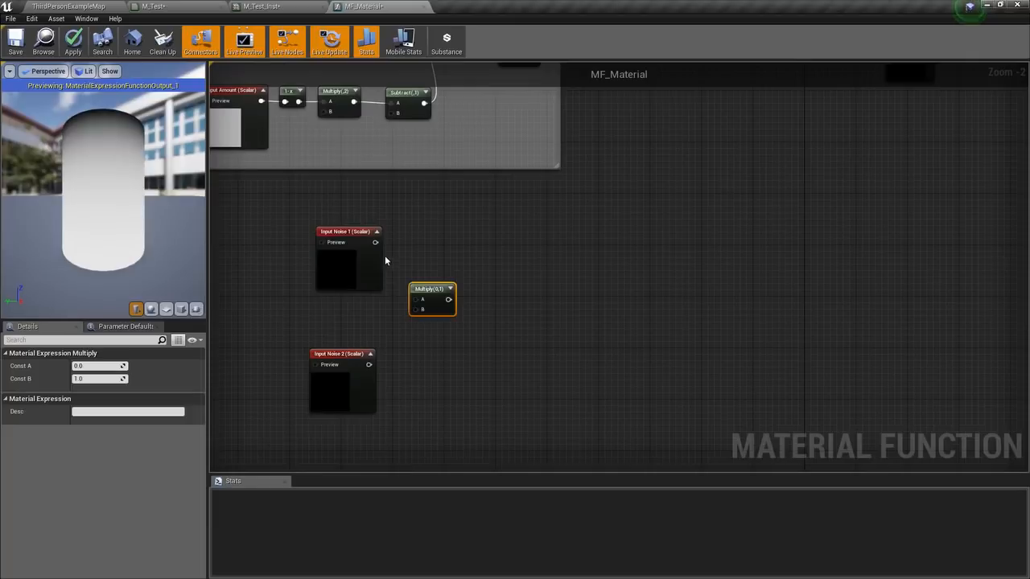
pyautogui.moveTo(374, 242); pyautogui.dragTo(374, 248)
pyautogui.moveTo(424, 301); pyautogui.dragTo(424, 300)
pyautogui.moveTo(369, 364); pyautogui.dragTo(420, 314)
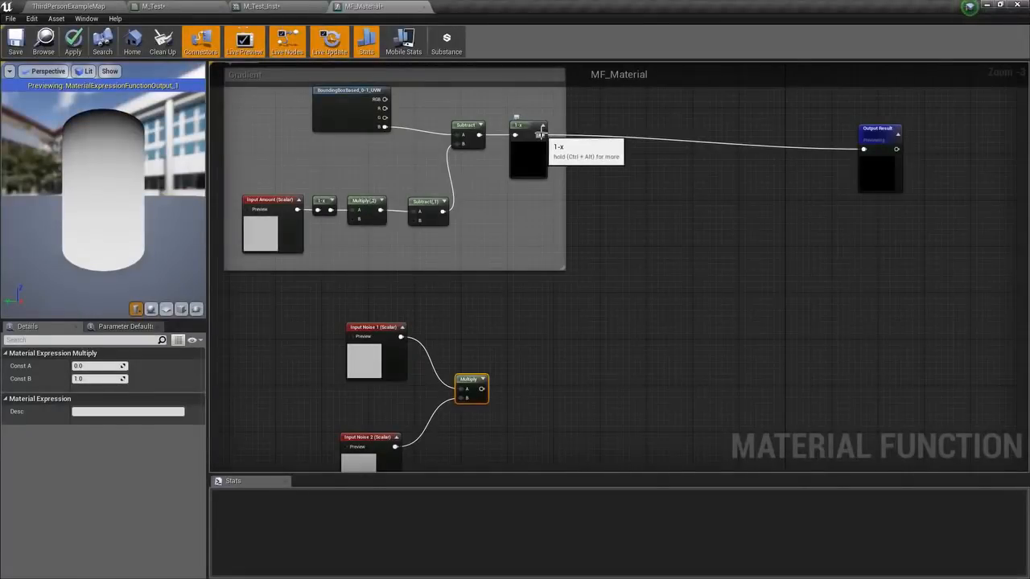
# - Add a Subtract node fed by the output of the Gradient group's final 1-x node
pyautogui.moveTo(539, 134); pyautogui.dragTo(598, 295)
pyautogui.write('subtract')
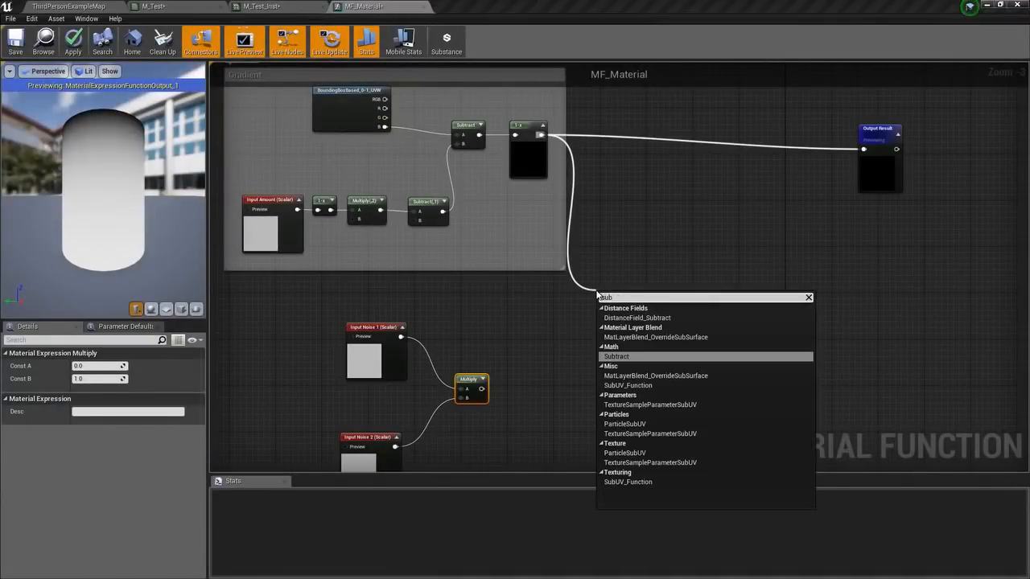
pyautogui.press('Return')
# - Align Noise 2 under Noise 1 and enclose both inputs and their Multiply node in a comment titled Noise
pyautogui.moveTo(448, 304); pyautogui.dragTo(509, 217, button='right')
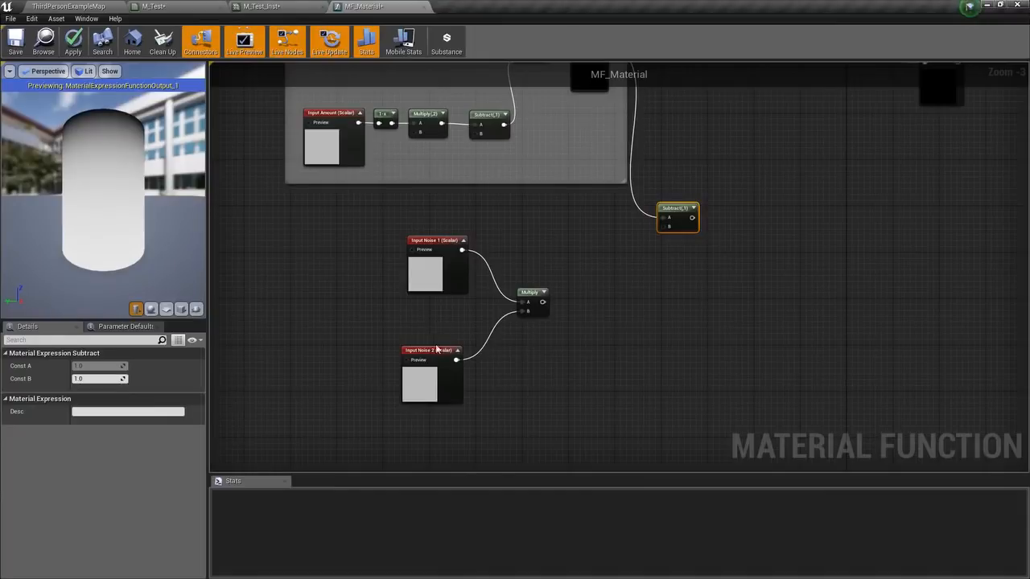
pyautogui.moveTo(435, 352); pyautogui.dragTo(439, 328)
pyautogui.moveTo(330, 226); pyautogui.dragTo(574, 415)
pyautogui.press('c')
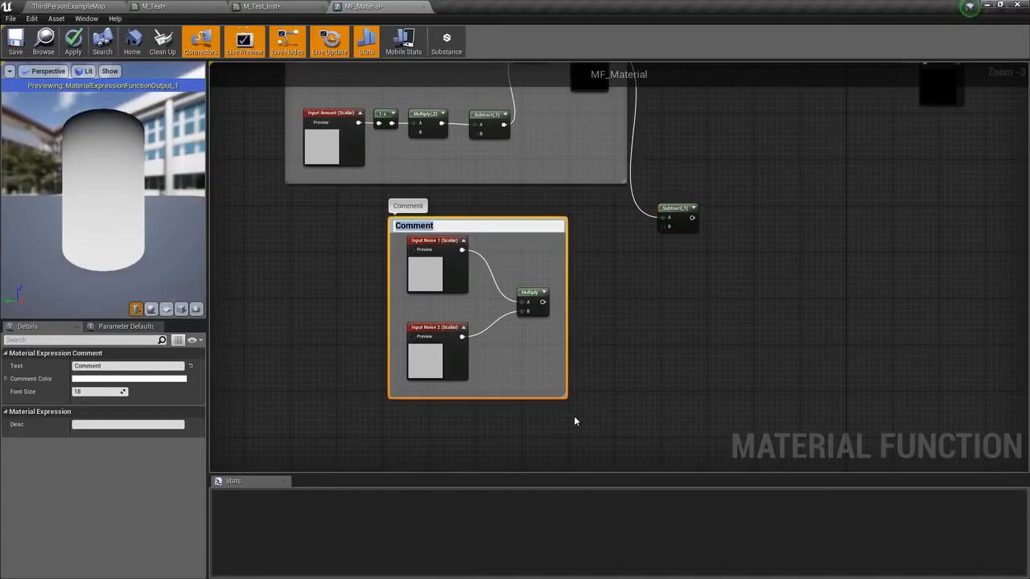
pyautogui.write('Noise')
pyautogui.press('Return')
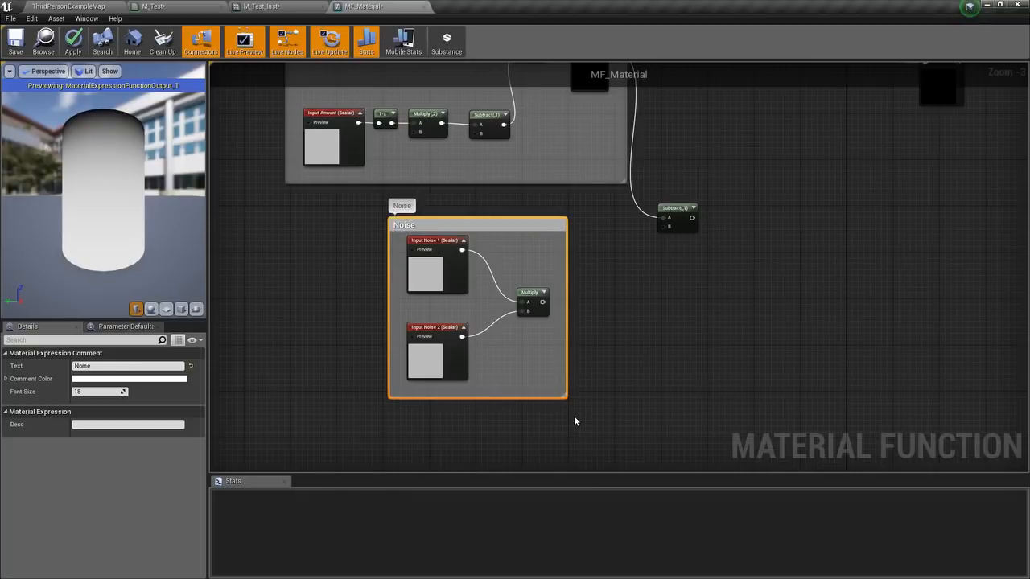
# - Connect the Noise group's Multiply output to input B of the new Subtract node and reposition the Subtract node
pyautogui.scroll(2, 582, 316)
pyautogui.moveTo(534, 298); pyautogui.dragTo(686, 200)
pyautogui.moveTo(686, 201); pyautogui.dragTo(530, 298, button='right')
pyautogui.moveTo(563, 270); pyautogui.dragTo(575, 242)
pyautogui.moveTo(575, 242); pyautogui.dragTo(582, 264, button='right')
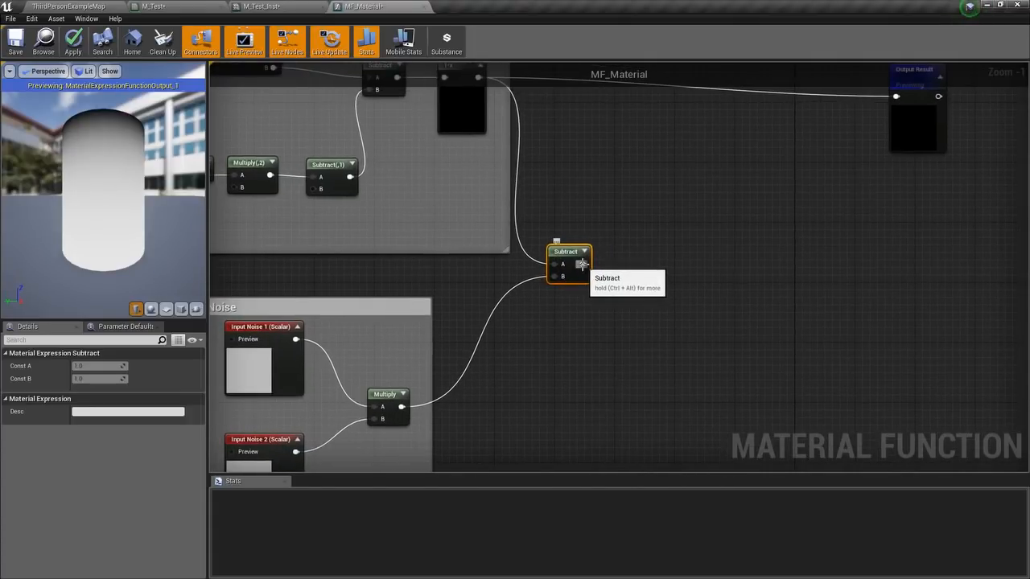
# - In M_Test, connect the Opacity Mask group's Clamp output to the material's Opacity Mask input and apply the change
pyautogui.click(161, 6)
pyautogui.scroll(-1, 482, 268)
pyautogui.moveTo(538, 270); pyautogui.dragTo(500, 278, button='right')
pyautogui.moveTo(787, 237); pyautogui.dragTo(694, 255, button='right')
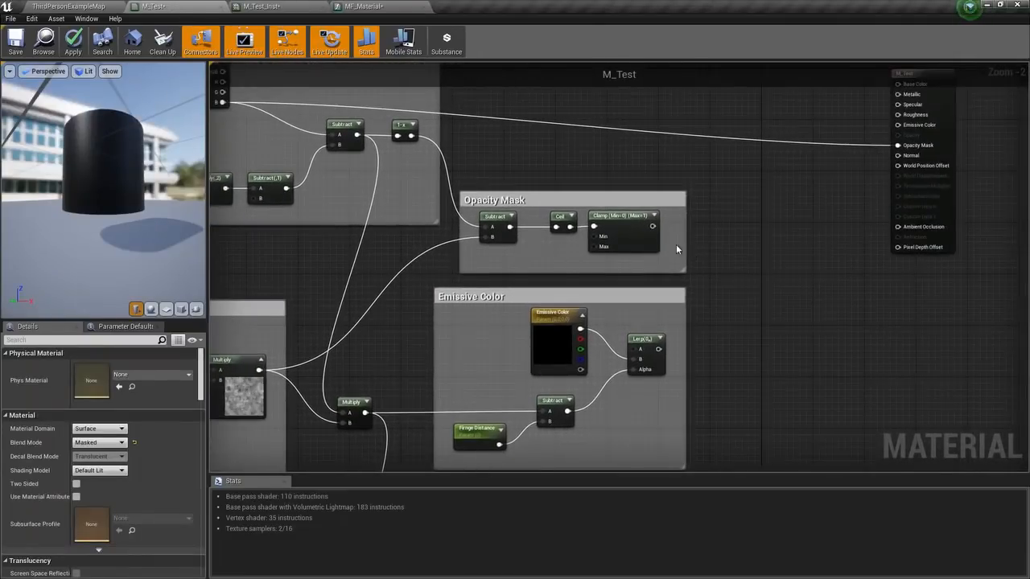
pyautogui.moveTo(652, 226); pyautogui.dragTo(897, 144)
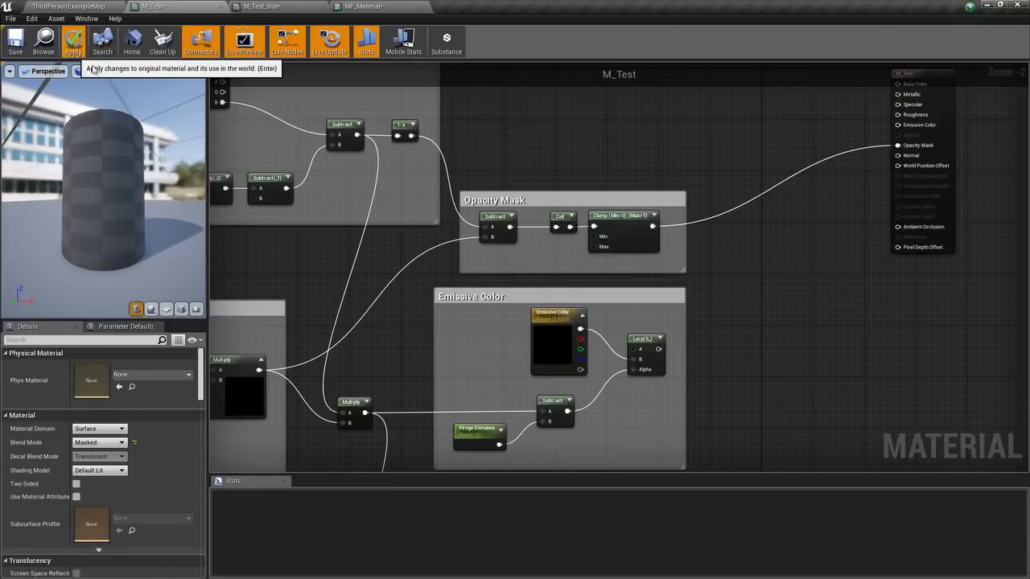
pyautogui.click(74, 49)
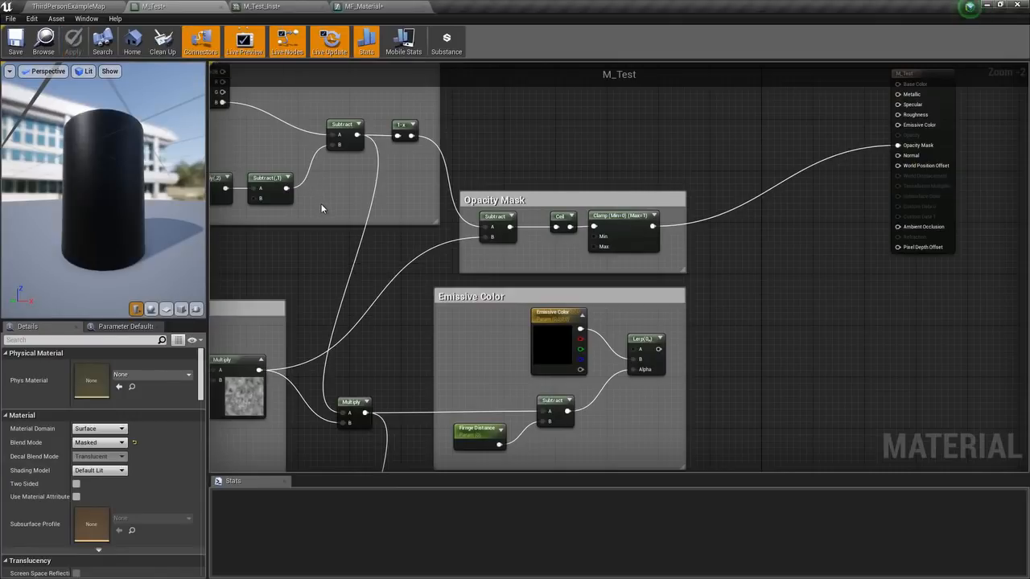
# - In M_Test_Inst, raise Amount to about 0.51 and examine the dissolve pattern on the preview sphere
pyautogui.click(258, 6)
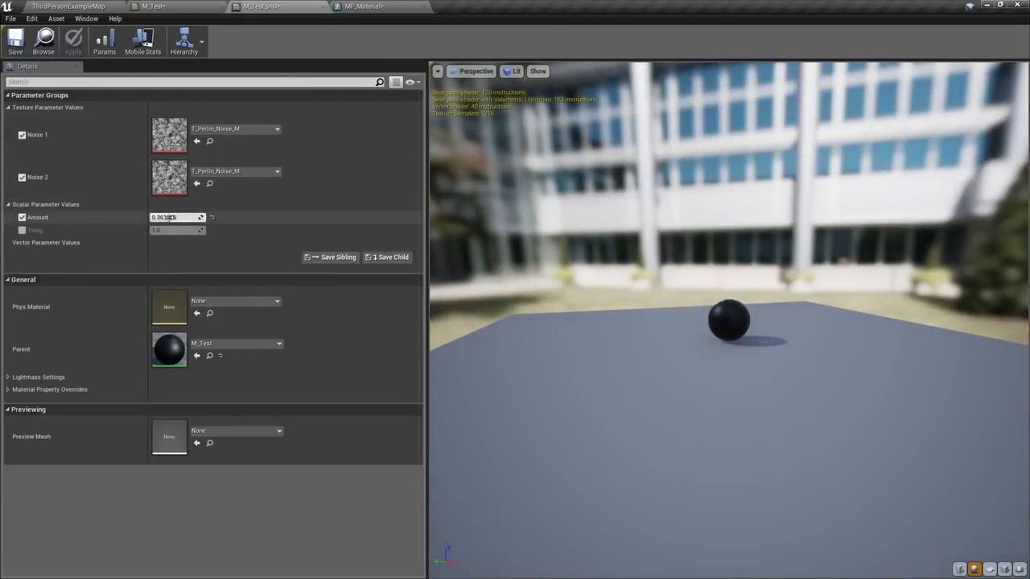
pyautogui.moveTo(176, 217)
pyautogui.mouseDown()
pyautogui.moveTo(193, 217)
pyautogui.moveTo(180, 217)
pyautogui.mouseUp()
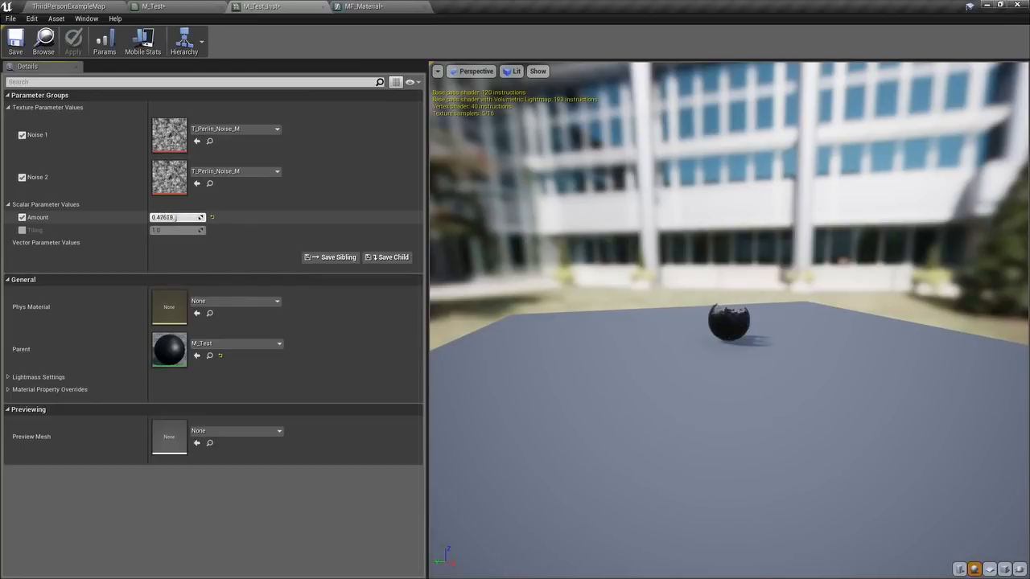
pyautogui.scroll(3, 720, 312)
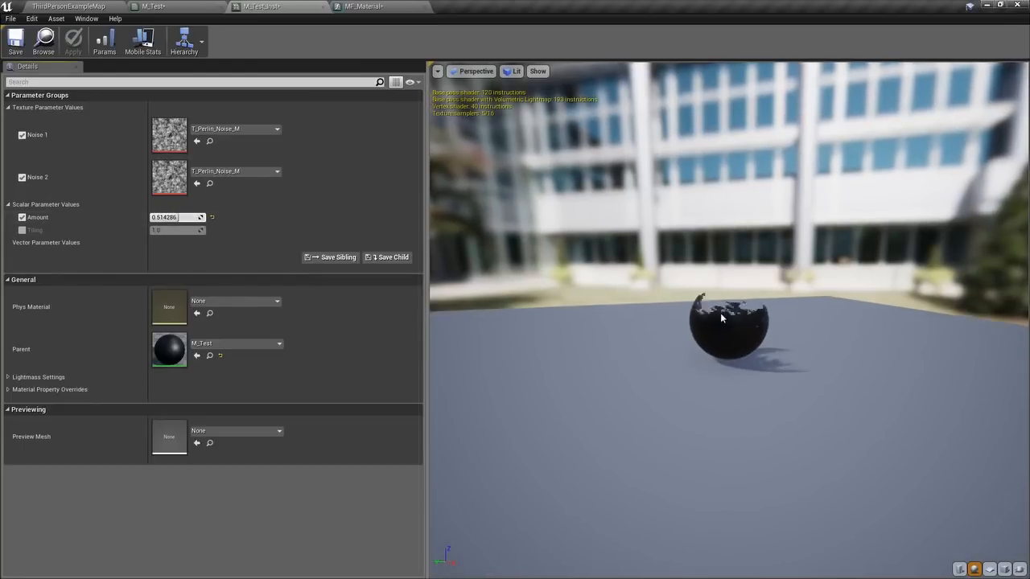
pyautogui.moveTo(720, 312); pyautogui.dragTo(684, 283)
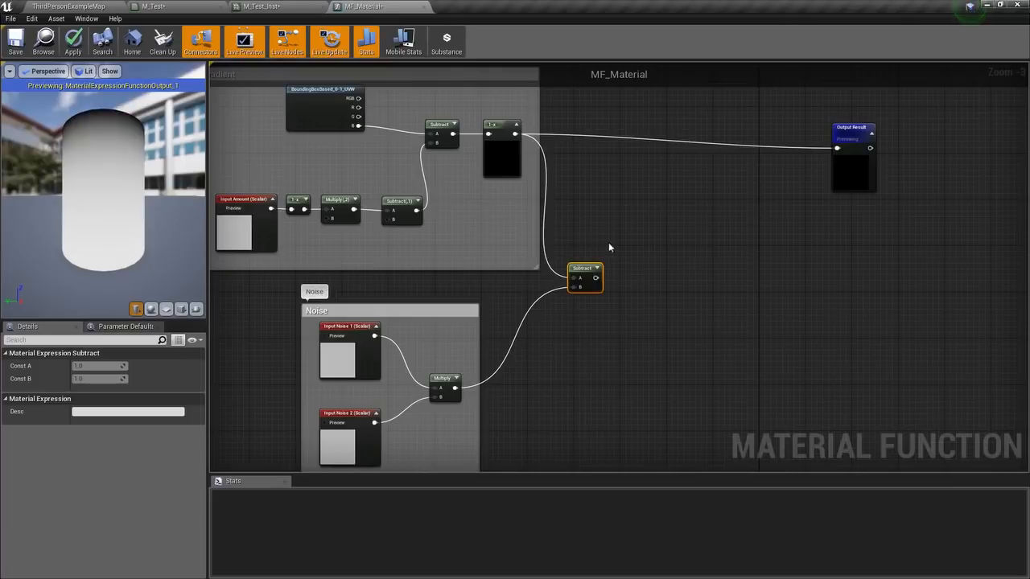
# - Compare the gradient preview in MF_Material with the dissolving sphere in M_Test_Inst while varying Amount slightly
pyautogui.moveTo(139, 153); pyautogui.dragTo(135, 166)
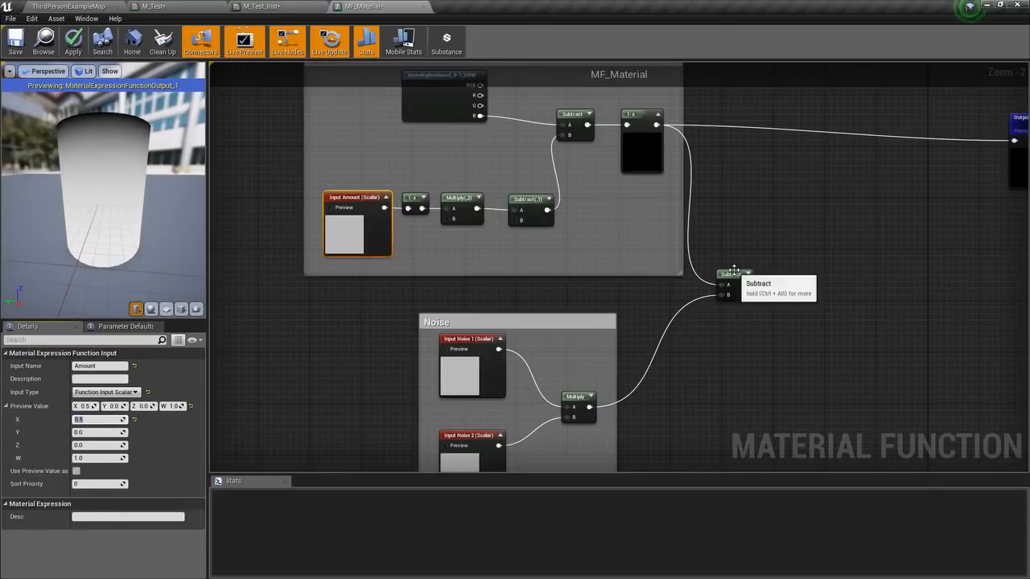
pyautogui.moveTo(563, 151); pyautogui.dragTo(487, 181, button='right')
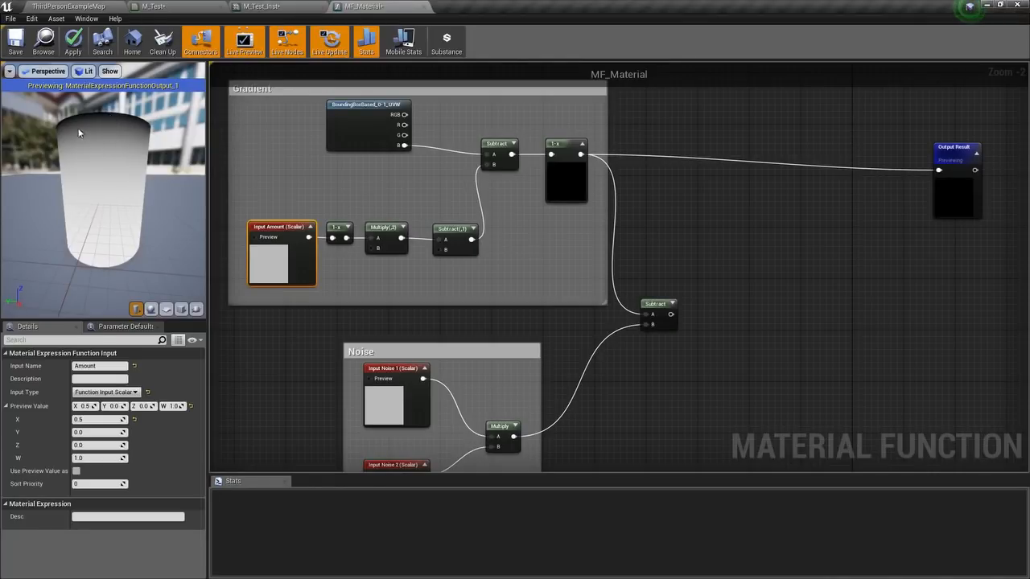
pyautogui.click(265, 6)
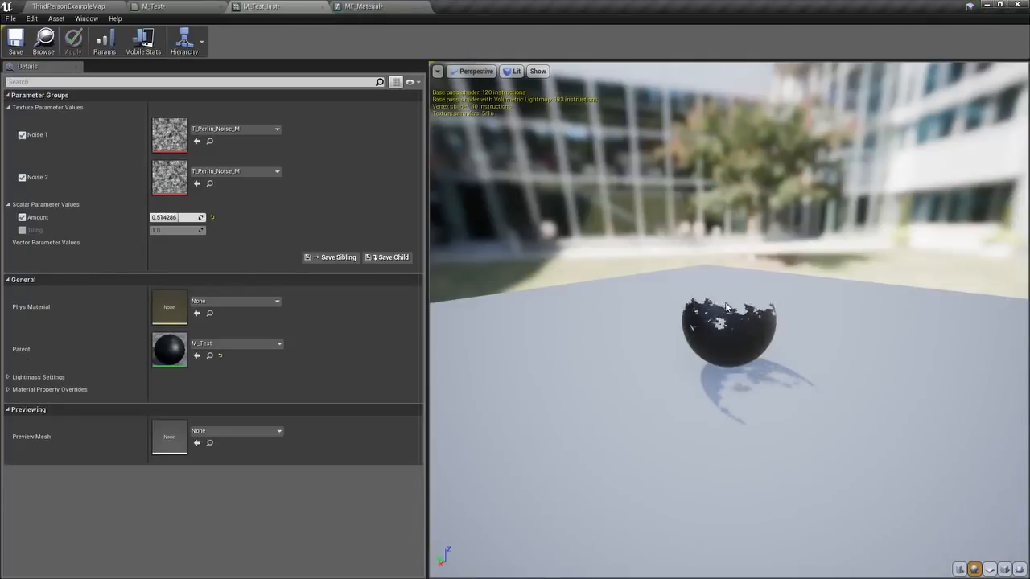
pyautogui.moveTo(161, 218)
pyautogui.mouseDown()
pyautogui.moveTo(181, 217)
pyautogui.moveTo(163, 218)
pyautogui.mouseUp()
# - In MF_Material, set the Amount input's preview X value to 0.7 and then to 0.9
pyautogui.click(364, 6)
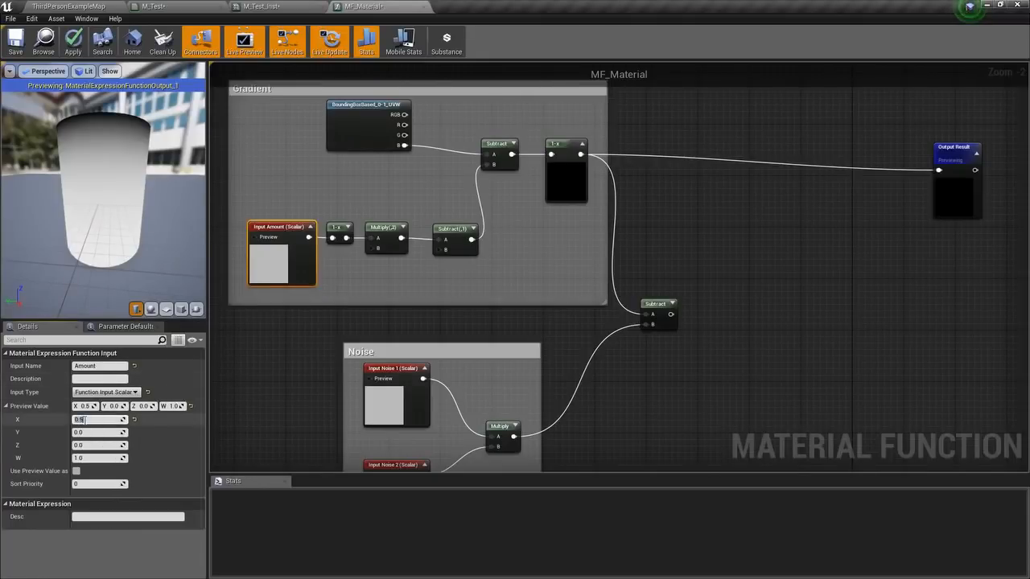
pyautogui.click(99, 419)
pyautogui.write('0.7')
pyautogui.press('Return')
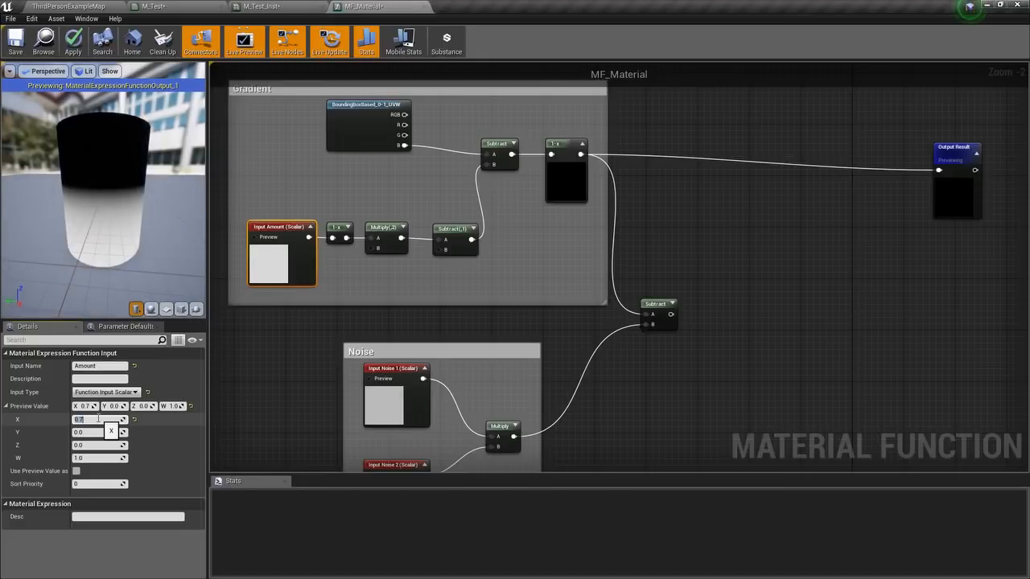
pyautogui.press('Return')
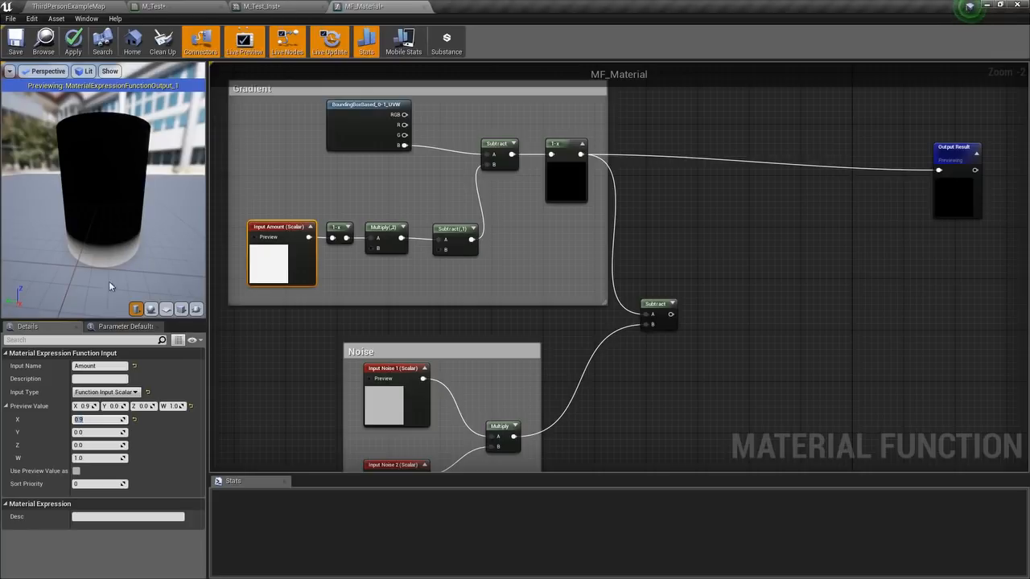
# - Vary Amount in M_Test_Inst to examine how the sphere dissolves, and return to MF_Material
pyautogui.click(309, 6)
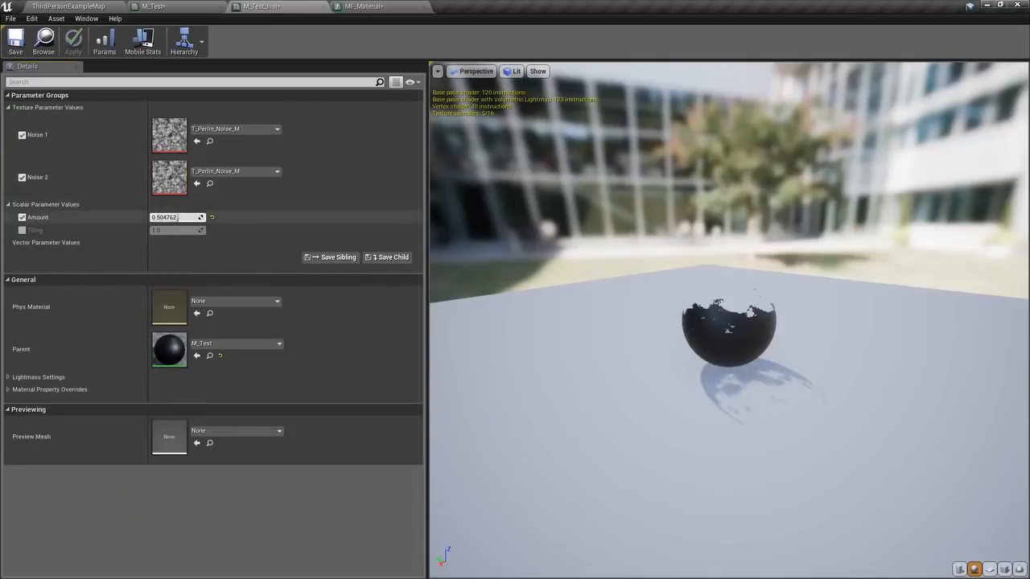
pyautogui.moveTo(152, 217); pyautogui.dragTo(205, 218)
pyautogui.click(362, 6)
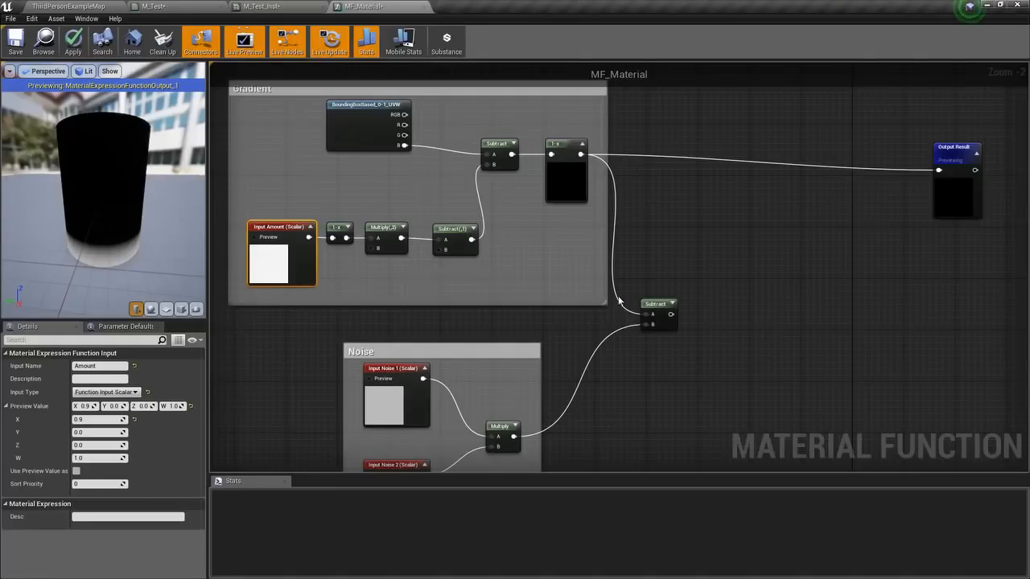
# - Add a Ceil node to the Subtract output, expand its preview and align it with the Subtract node
pyautogui.scroll(4, 532, 254)
pyautogui.moveTo(532, 254); pyautogui.dragTo(467, 256, button='right')
pyautogui.moveTo(523, 273); pyautogui.dragTo(585, 261)
pyautogui.write('ceil')
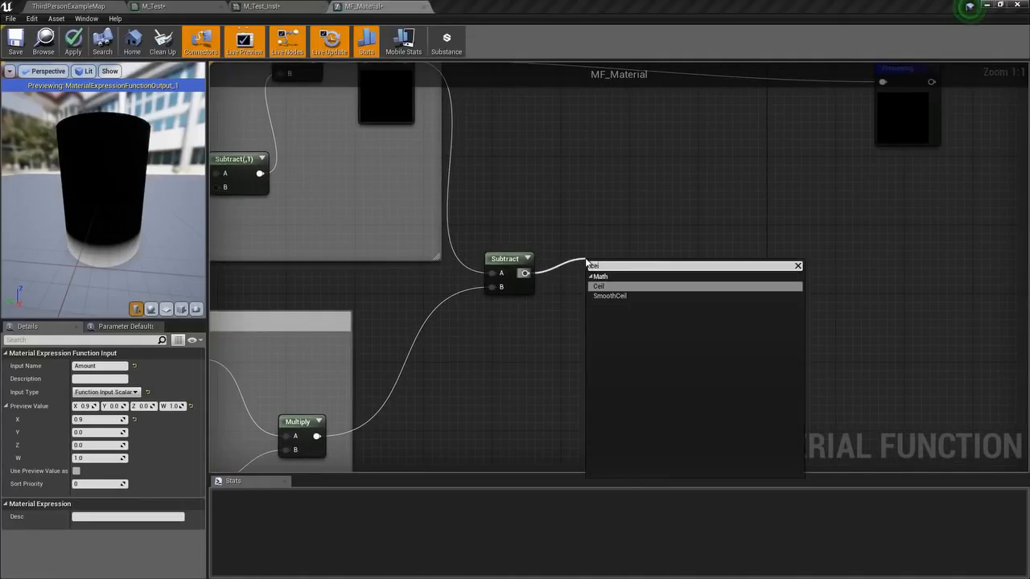
pyautogui.press('Return')
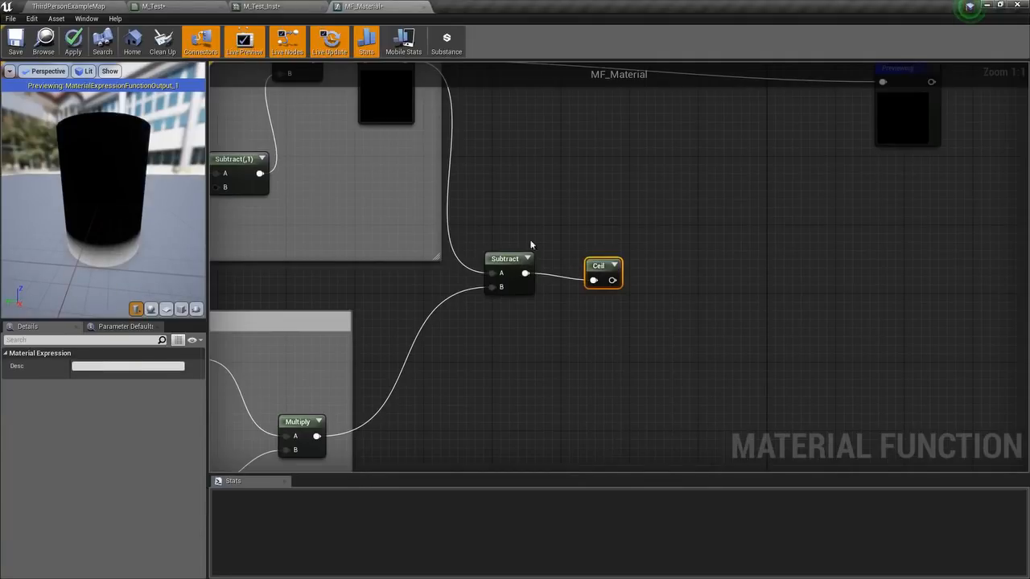
pyautogui.click(614, 265)
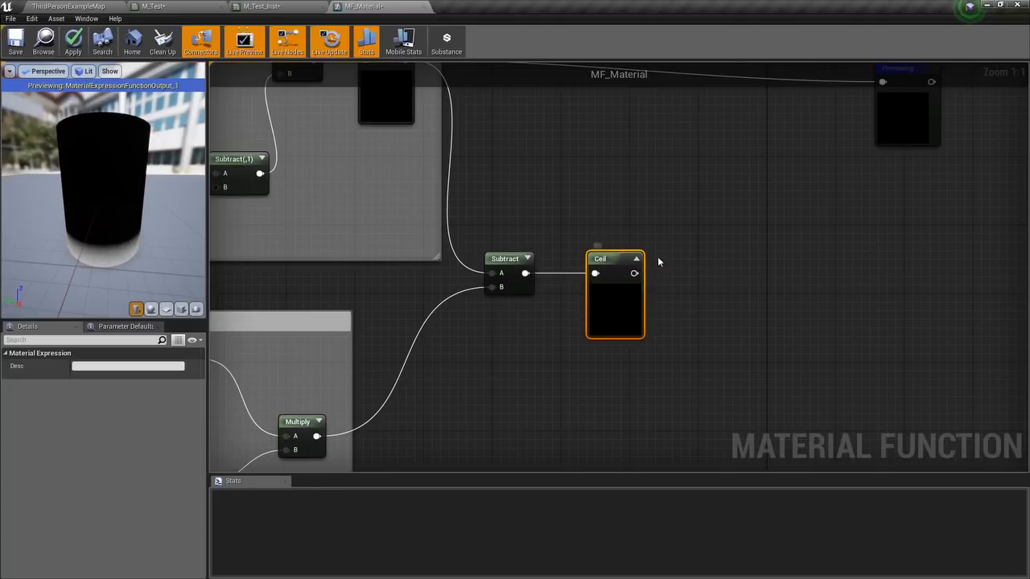
pyautogui.moveTo(606, 258); pyautogui.dragTo(590, 258)
# - Duplicate the Output Result node and place the copy below the original
pyautogui.scroll(-2, 665, 256)
pyautogui.moveTo(664, 263); pyautogui.dragTo(602, 307, button='right')
pyautogui.scroll(2, 583, 269)
pyautogui.click(728, 116)
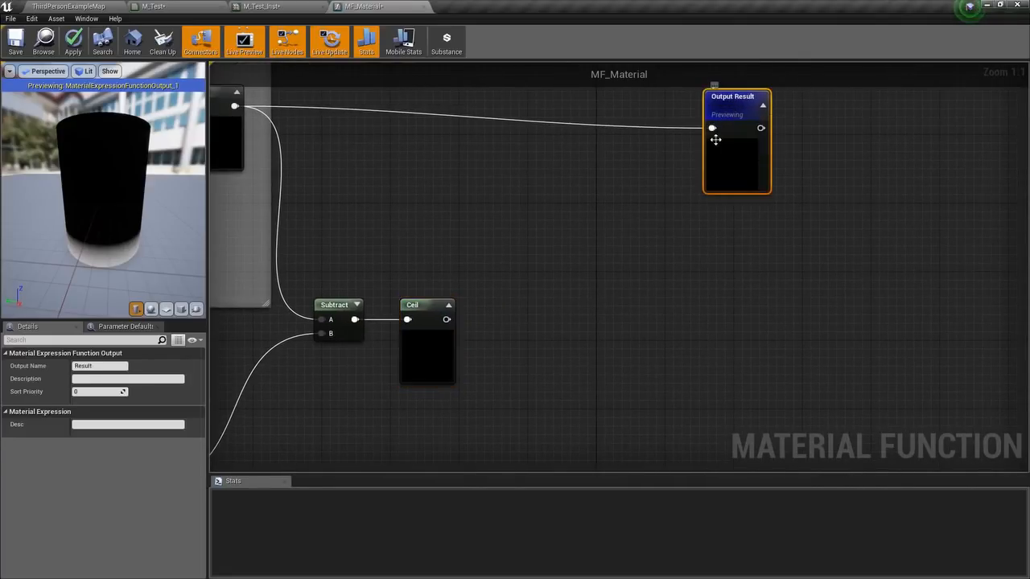
pyautogui.hotkey('ctrl', 'w')
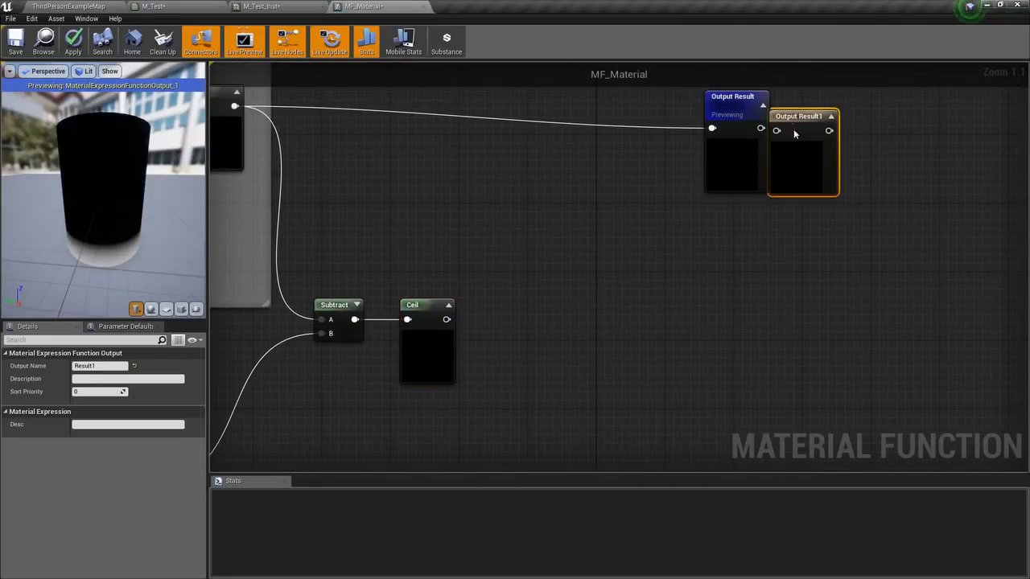
pyautogui.moveTo(802, 125); pyautogui.dragTo(756, 235)
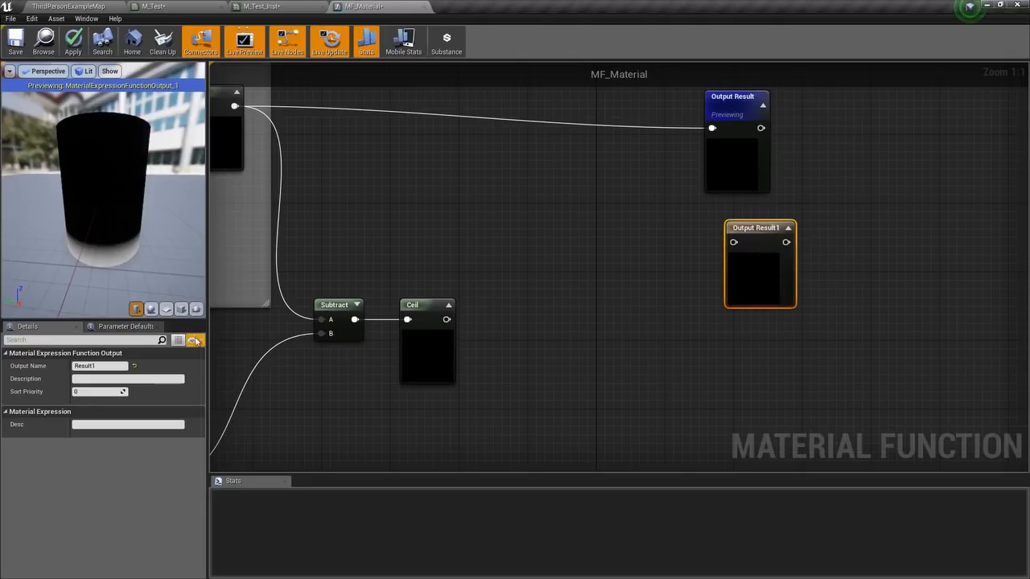
# - Rename the duplicated output to Opacity and connect the Ceil node's output to it
pyautogui.click(116, 364)
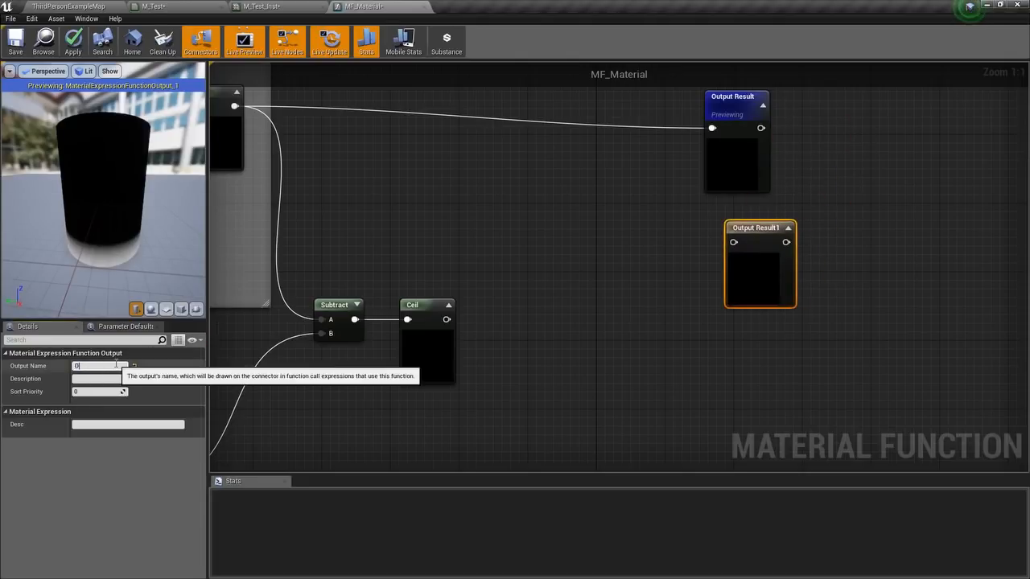
pyautogui.write('Opacity')
pyautogui.press('Return')
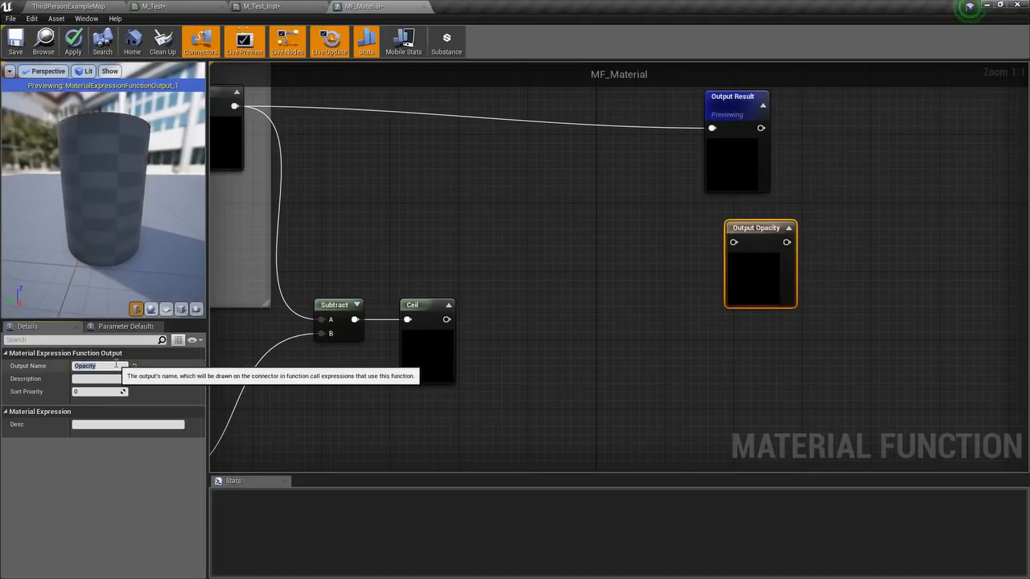
pyautogui.moveTo(446, 319); pyautogui.dragTo(770, 255)
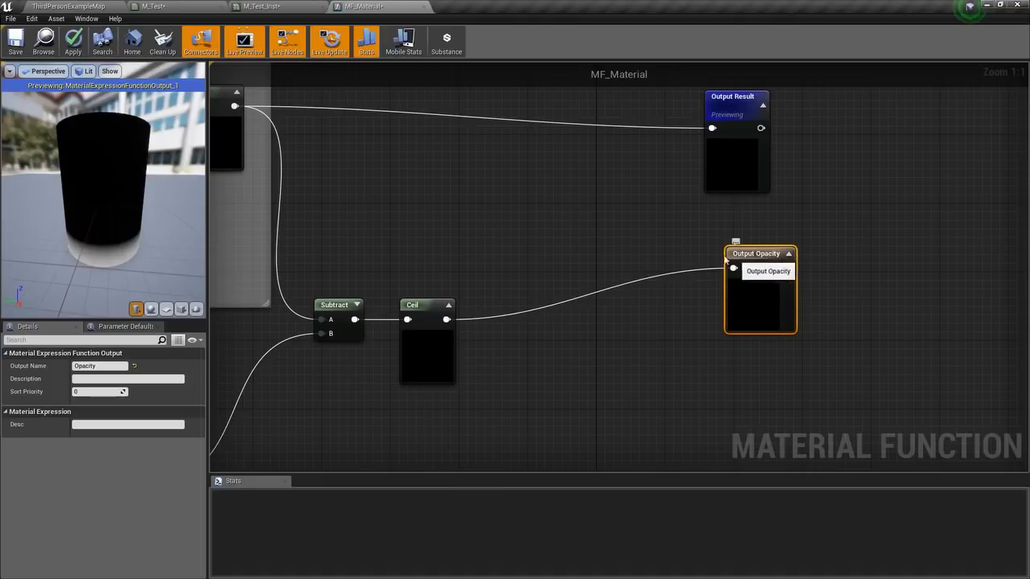
# - Rename the Output Result node to Emissive
pyautogui.click(740, 109)
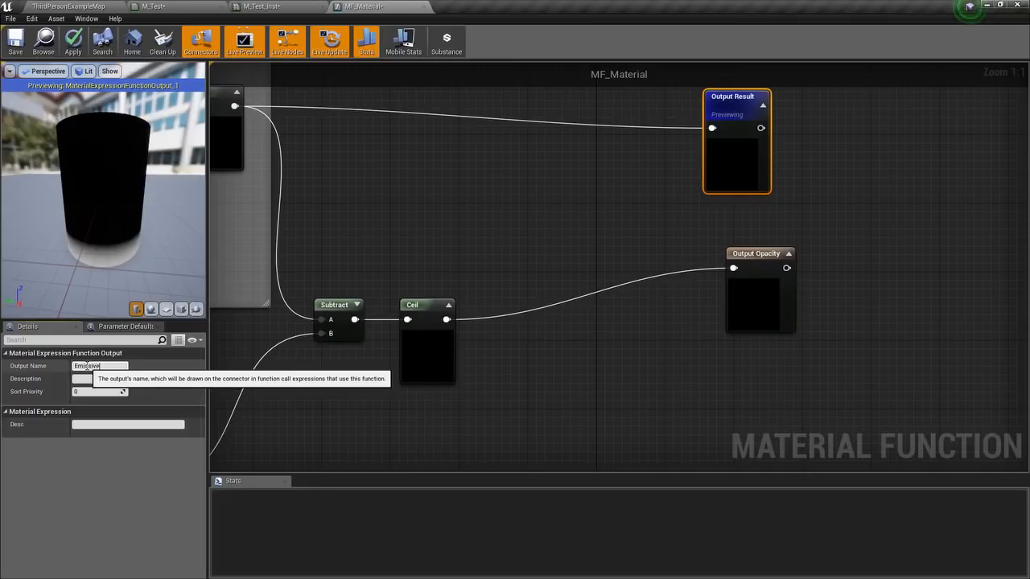
pyautogui.press('Return')
pyautogui.click(534, 346)
# - Add a Multiply node below the Ceil node, connecting the gradient's 1-x output to A and the noise Multiply output to B
pyautogui.scroll(-2, 534, 346)
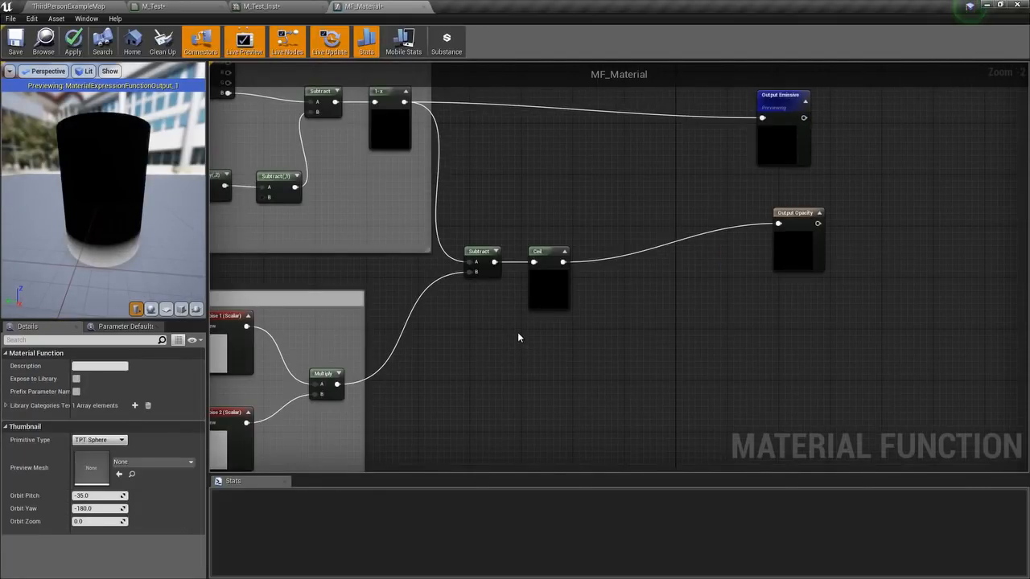
pyautogui.click(516, 338)
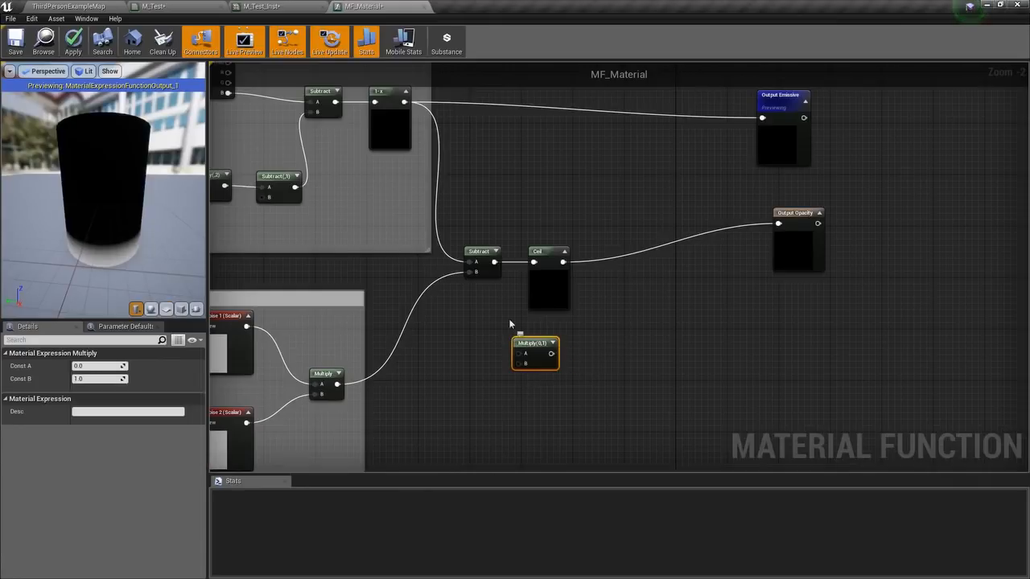
pyautogui.moveTo(520, 336); pyautogui.dragTo(504, 335, button='right')
pyautogui.moveTo(389, 100); pyautogui.dragTo(508, 355)
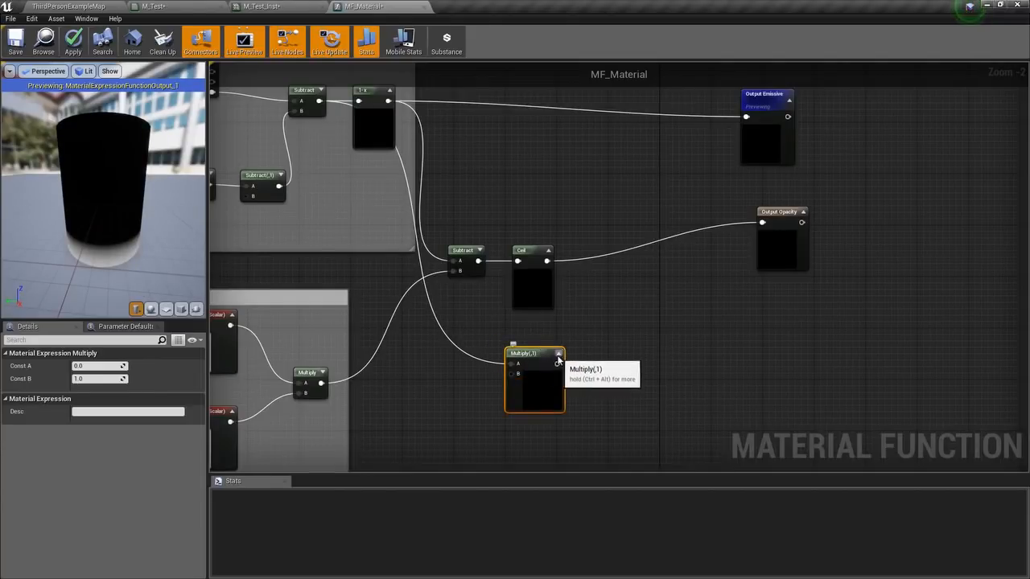
pyautogui.moveTo(556, 356); pyautogui.dragTo(535, 315, button='right')
pyautogui.moveTo(350, 344); pyautogui.dragTo(546, 334)
pyautogui.moveTo(603, 324); pyautogui.dragTo(605, 345, button='right')
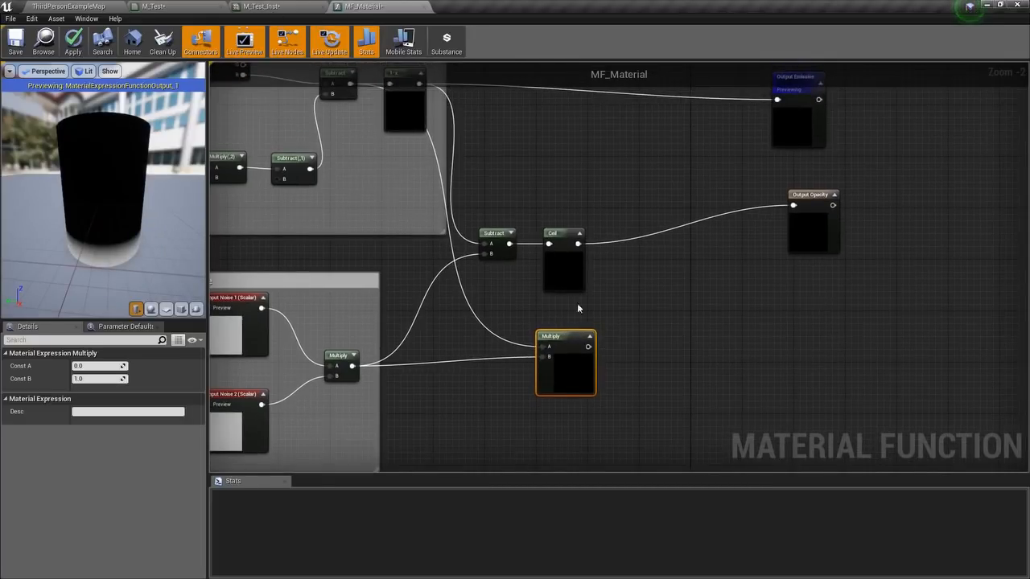
# - In M_Test, feed the gradient-noise Multiply into Emissive Color with Opacity Mask disconnected, and apply the changes
pyautogui.click(214, 6)
pyautogui.moveTo(533, 179); pyautogui.dragTo(550, 252, button='right')
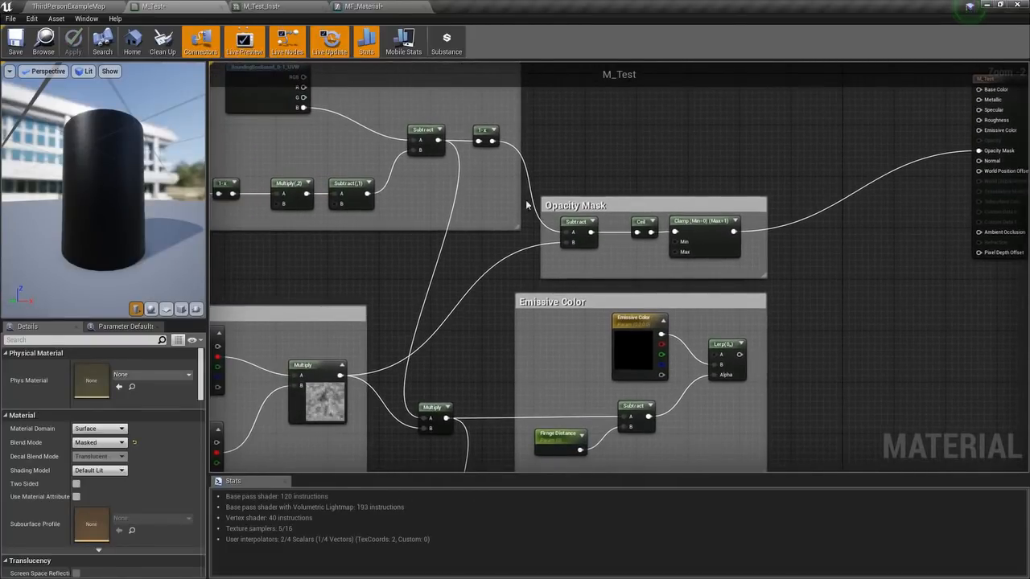
pyautogui.moveTo(439, 310); pyautogui.dragTo(469, 223, button='right')
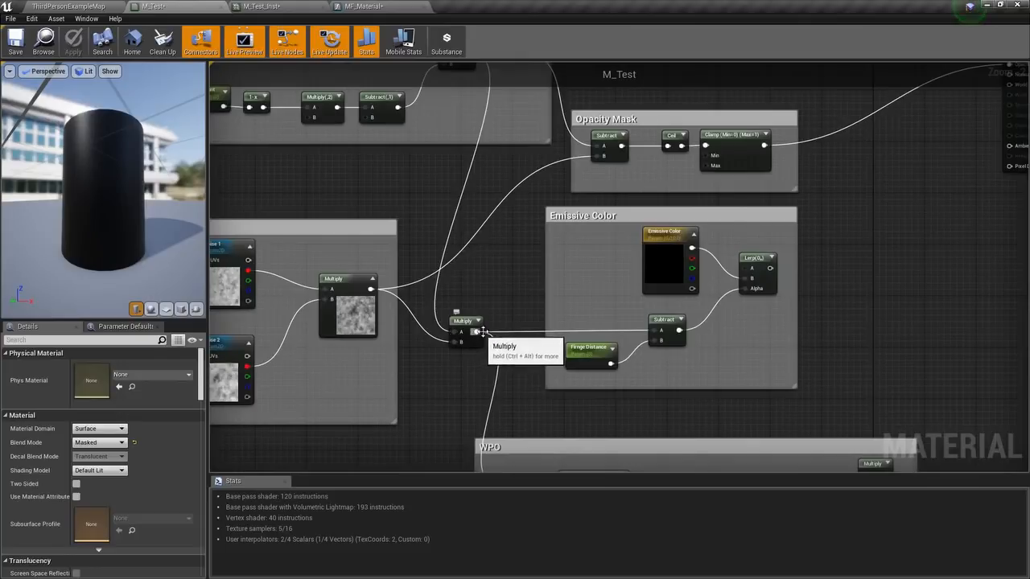
pyautogui.scroll(-2, 500, 281)
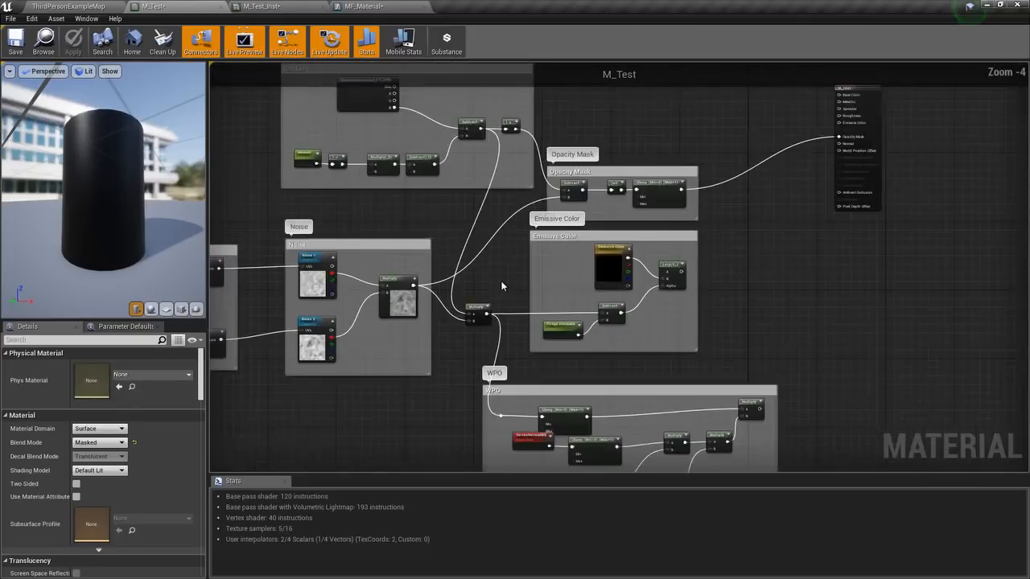
pyautogui.moveTo(499, 281); pyautogui.dragTo(454, 318, button='right')
pyautogui.scroll(1, 443, 346)
pyautogui.moveTo(443, 344); pyautogui.dragTo(923, 86)
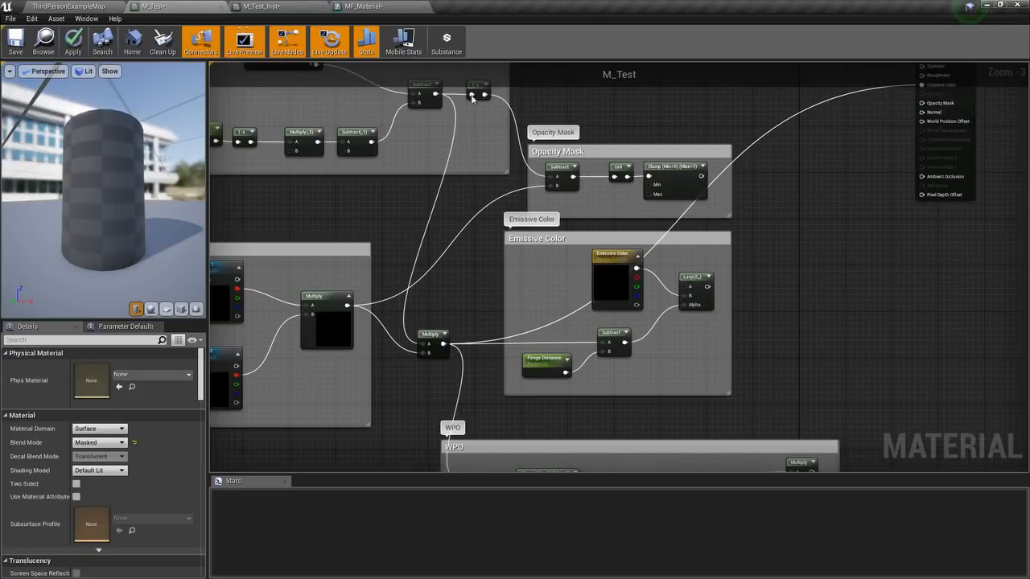
pyautogui.click(73, 40)
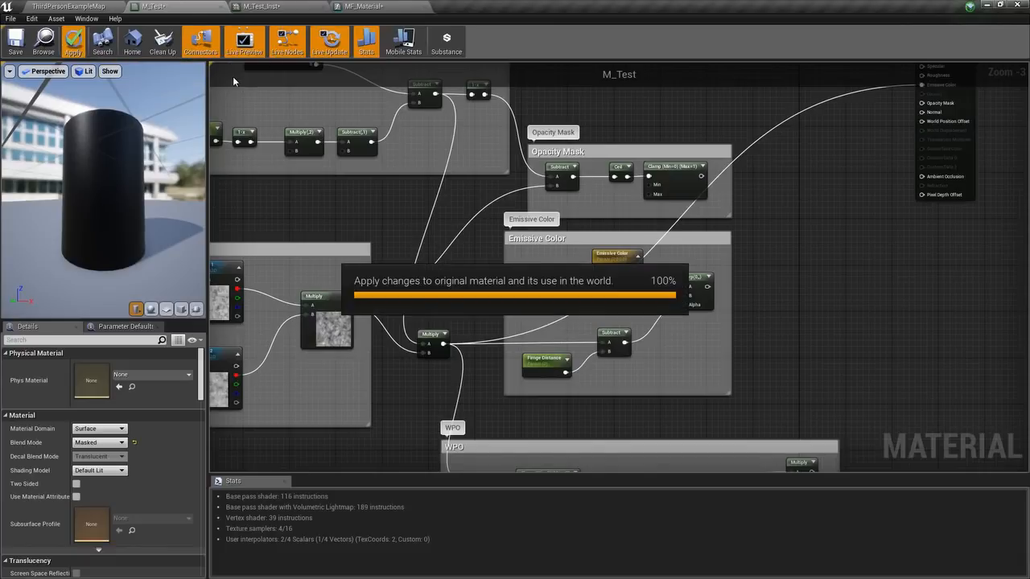
# - In M_Test_Inst, switch the preview to a cylinder and vary Amount to examine the gradient-noise blend
pyautogui.click(283, 6)
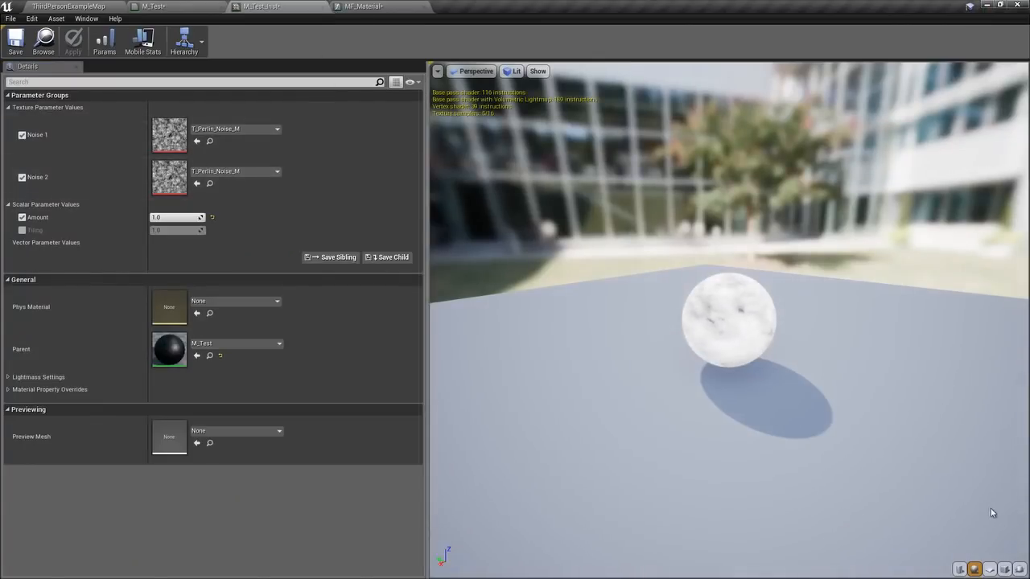
pyautogui.click(959, 568)
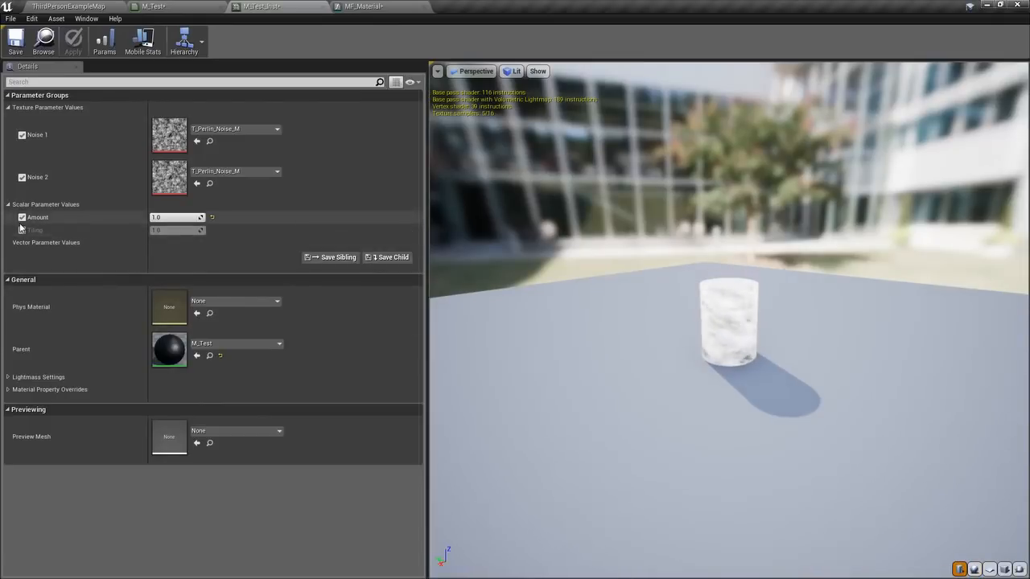
pyautogui.moveTo(197, 217); pyautogui.dragTo(161, 218)
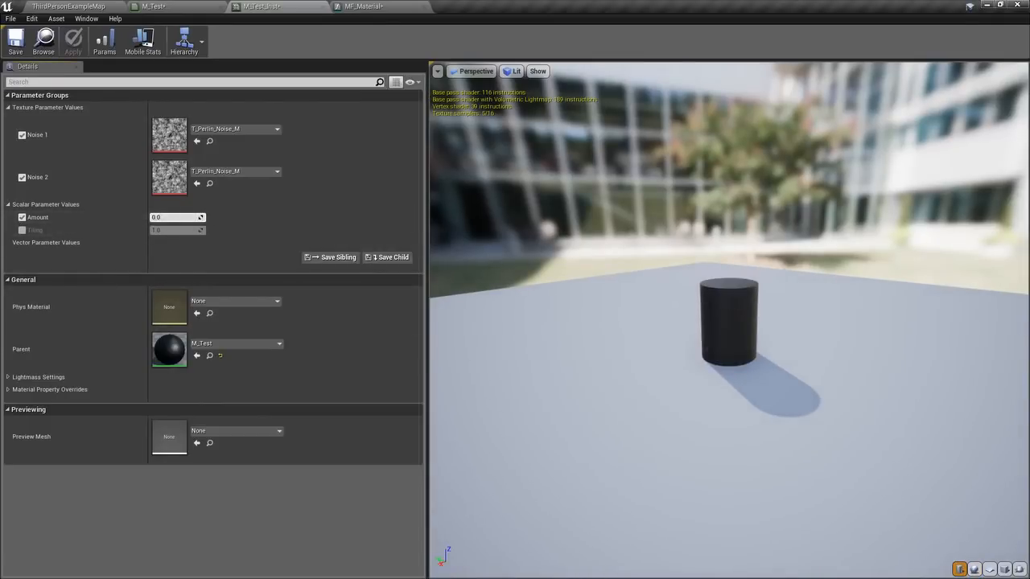
pyautogui.moveTo(163, 217)
pyautogui.mouseDown()
pyautogui.moveTo(197, 218)
pyautogui.moveTo(161, 217)
pyautogui.mouseUp()
pyautogui.moveTo(156, 217)
pyautogui.mouseDown()
pyautogui.moveTo(200, 217)
pyautogui.moveTo(155, 217)
pyautogui.moveTo(170, 217)
pyautogui.mouseUp()
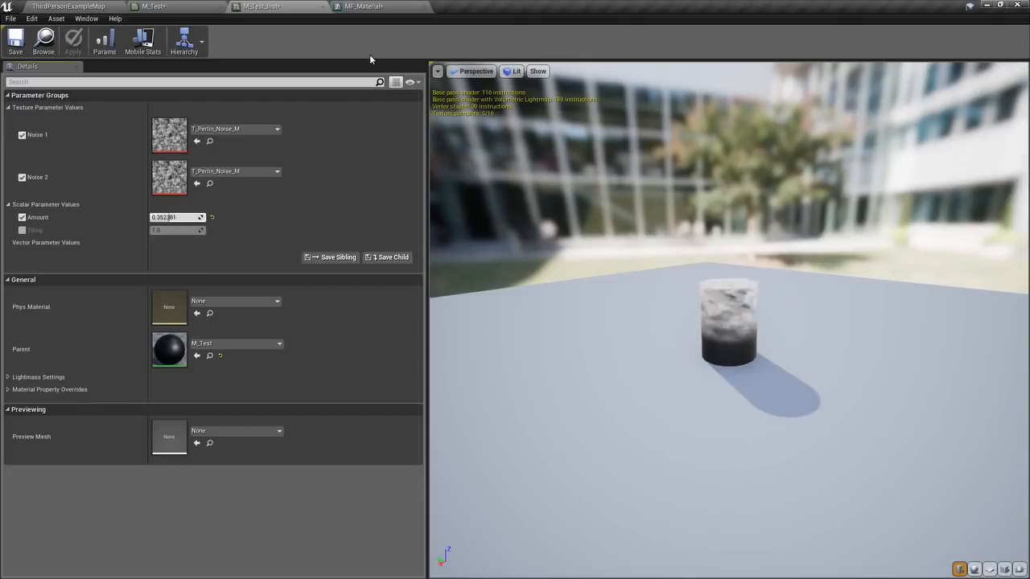
# - Back in MF_Material, add a Lerp node and connect the new Multiply node's output to its Alpha input
pyautogui.click(364, 6)
pyautogui.scroll(2, 625, 314)
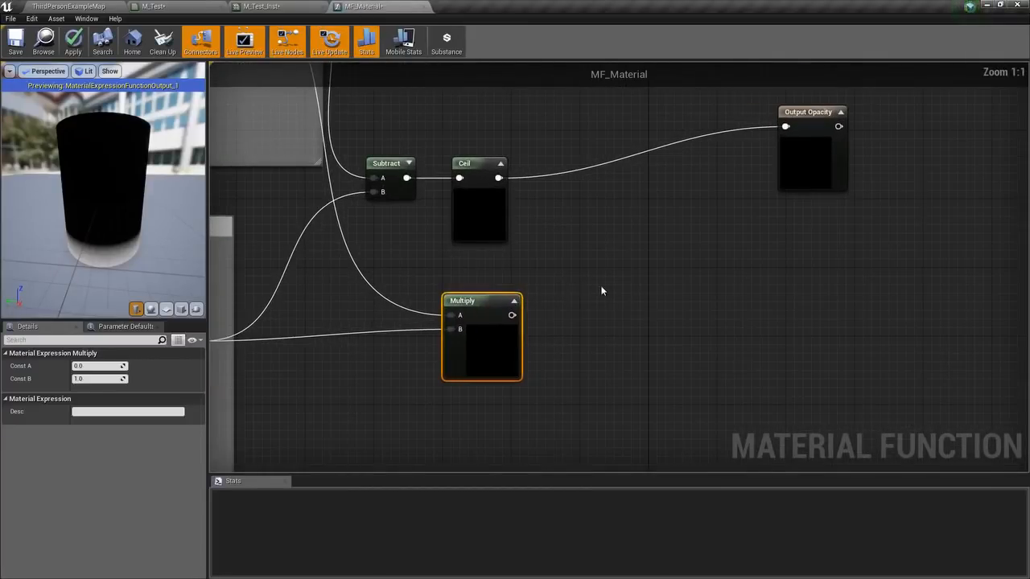
pyautogui.moveTo(601, 290); pyautogui.dragTo(557, 282, button='right')
pyautogui.click(605, 241)
pyautogui.moveTo(467, 308); pyautogui.dragTo(596, 283)
pyautogui.moveTo(615, 239); pyautogui.dragTo(636, 259)
pyautogui.moveTo(440, 304); pyautogui.dragTo(414, 330)
# - Duplicate Input Noise 2 below the new Multiply node, set the copy's type to Function Input Vector 3 and name it Emissive Color
pyautogui.scroll(-3, 532, 289)
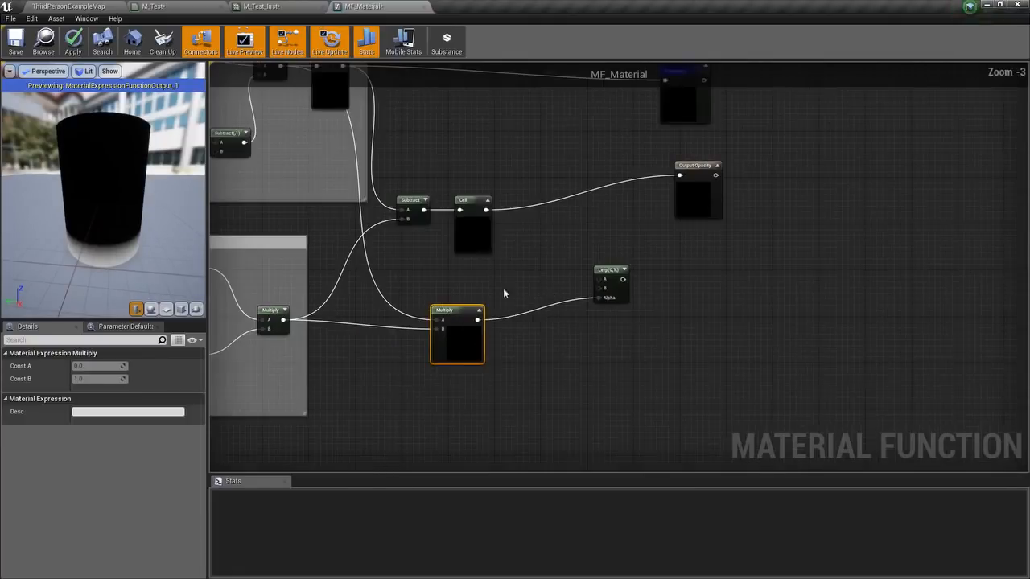
pyautogui.click(272, 342)
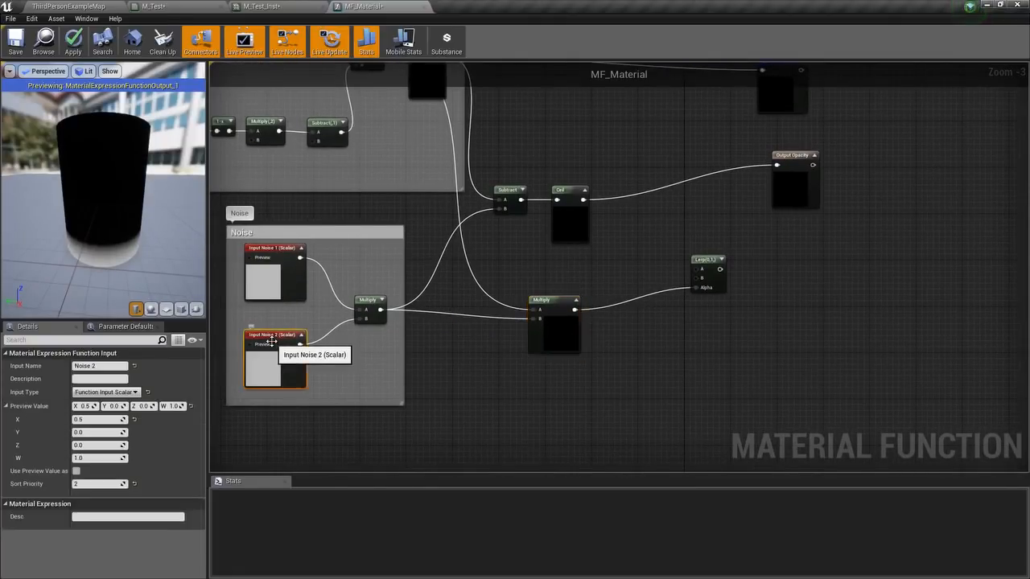
pyautogui.hotkey('ctrl', 'w')
pyautogui.moveTo(350, 354); pyautogui.dragTo(510, 382)
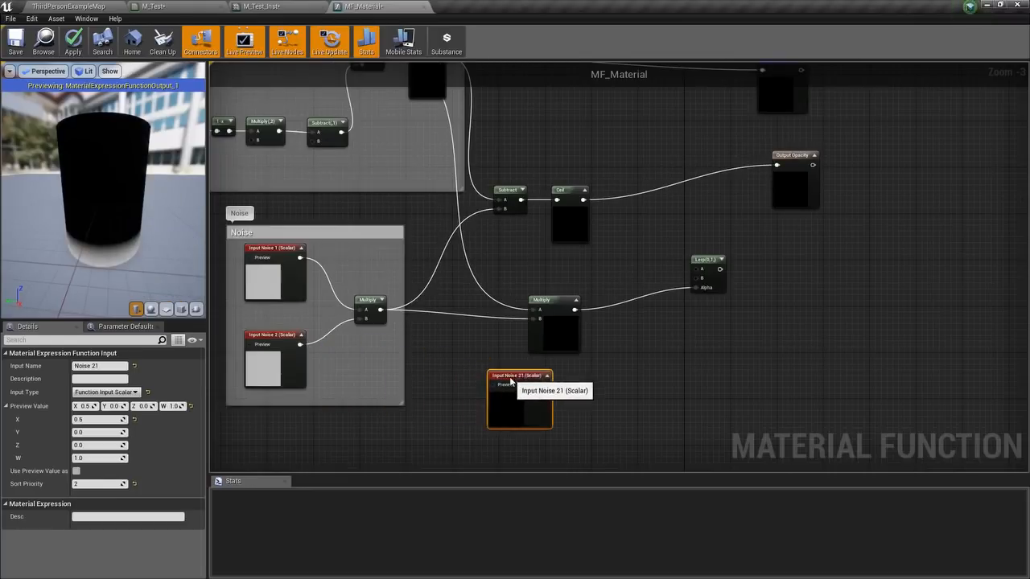
pyautogui.click(104, 392)
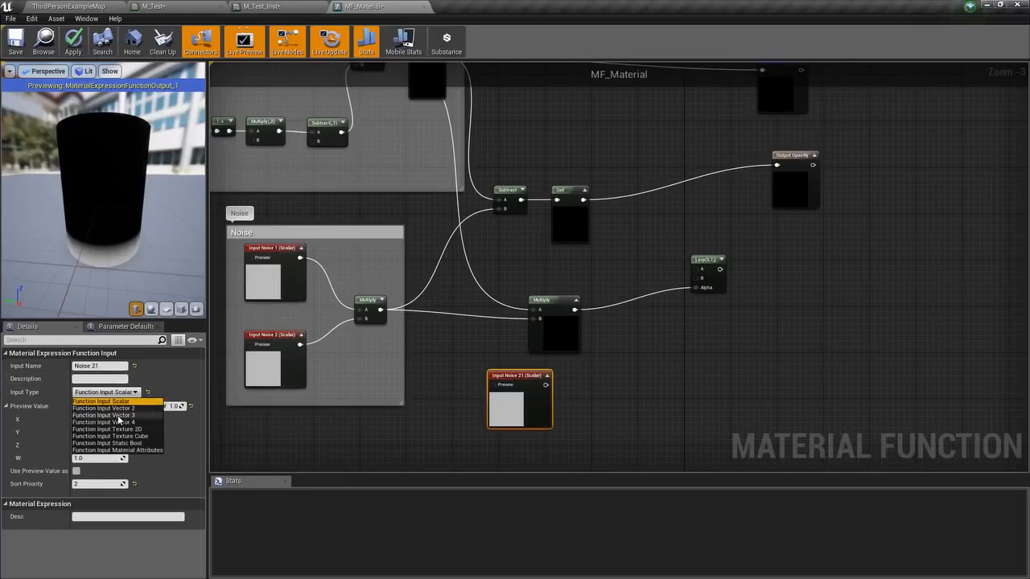
pyautogui.click(118, 415)
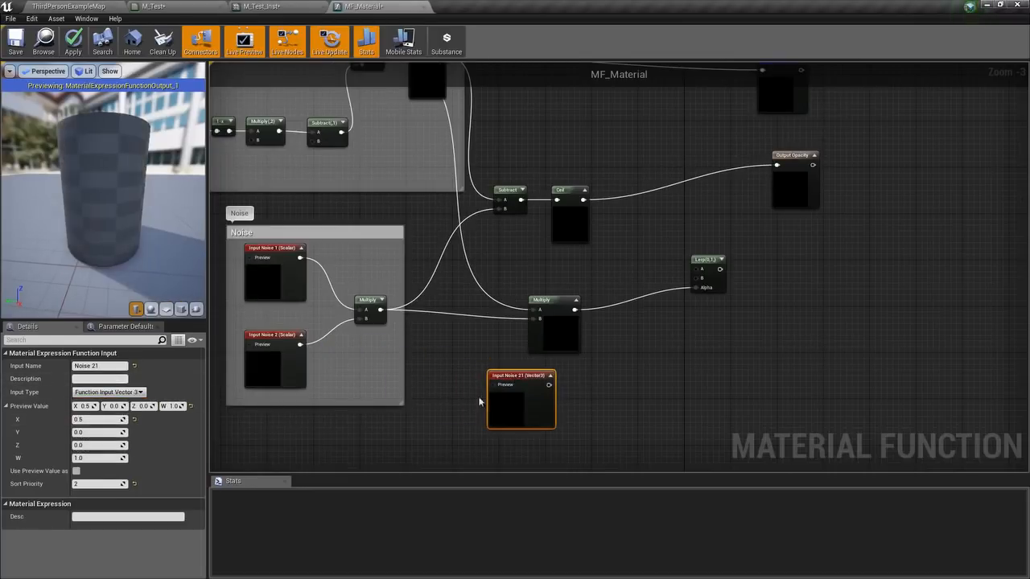
pyautogui.click(102, 366)
pyautogui.write('Emmissive Color')
pyautogui.press('Return')
# - Connect the Emissive Color input to the Lerp's B input and the Lerp's output to Output Emissive
pyautogui.moveTo(561, 385); pyautogui.dragTo(696, 287)
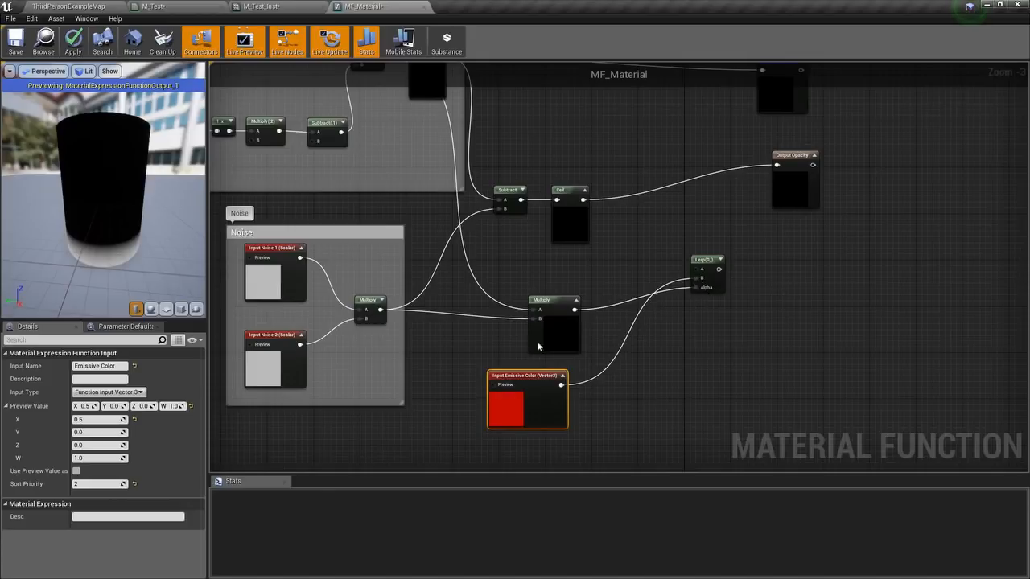
pyautogui.moveTo(725, 255); pyautogui.dragTo(666, 294, button='right')
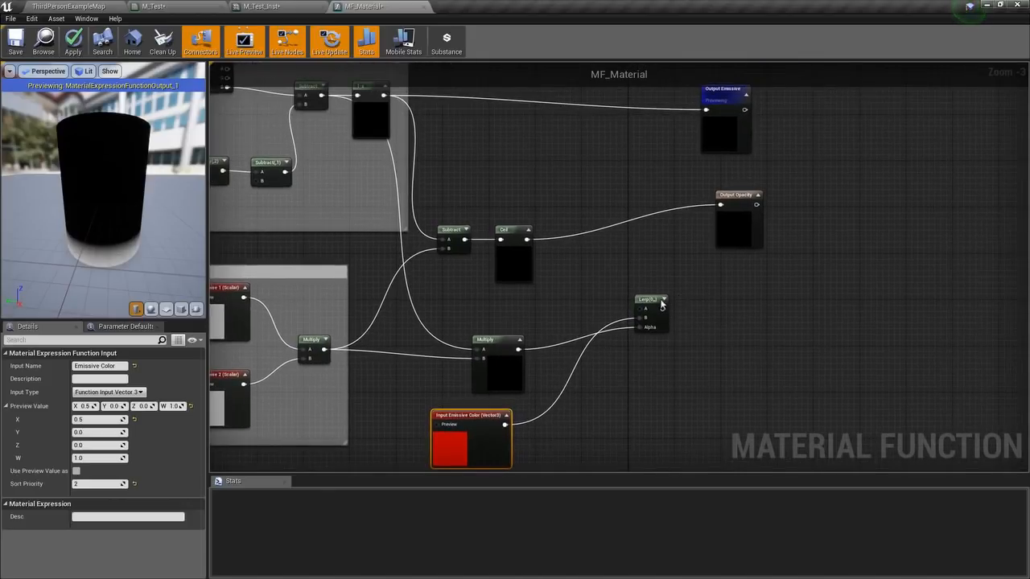
pyautogui.moveTo(662, 308); pyautogui.dragTo(706, 110)
# - Rearrange the nodes so the Emissive Color input sits above the Multiply node that feeds the Lerp
pyautogui.moveTo(591, 298); pyautogui.dragTo(632, 265, button='right')
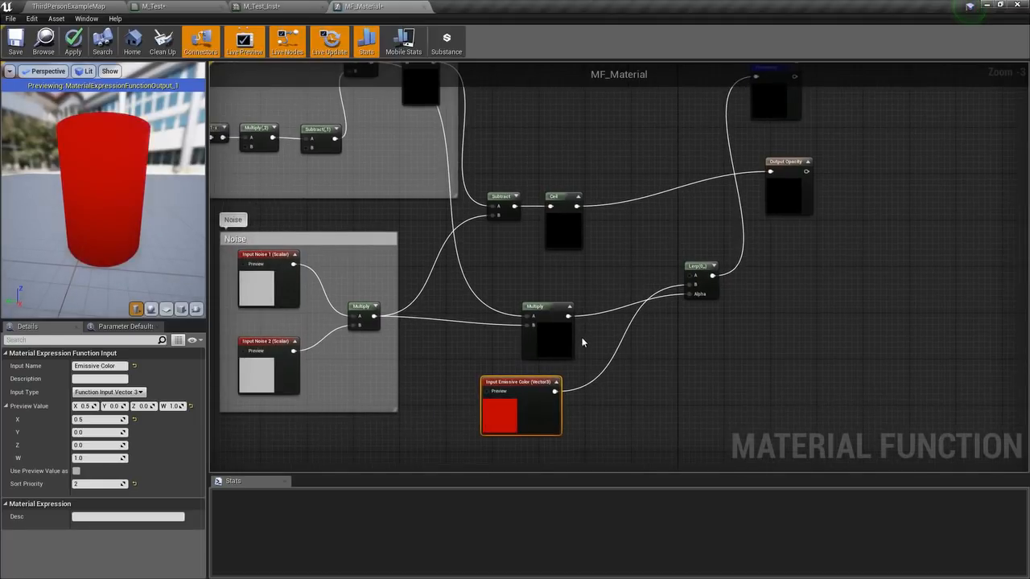
pyautogui.moveTo(540, 380); pyautogui.dragTo(517, 261)
pyautogui.moveTo(561, 327); pyautogui.dragTo(502, 374)
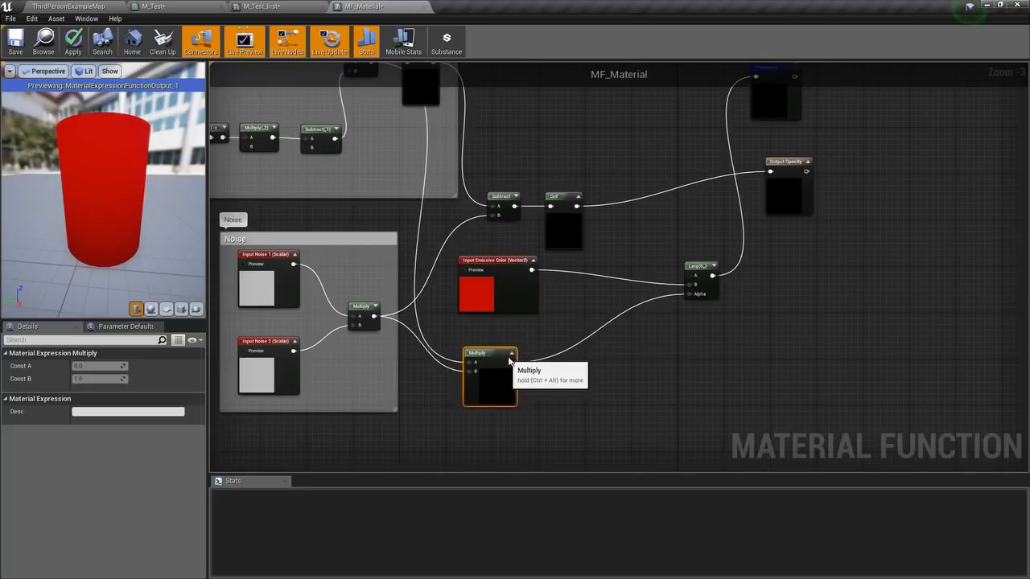
# - Insert a Subtract node between the Multiply node's output and the Lerp's Alpha input
pyautogui.scroll(2, 538, 365)
pyautogui.rightClick(594, 358)
pyautogui.write('subtract')
pyautogui.press('Return')
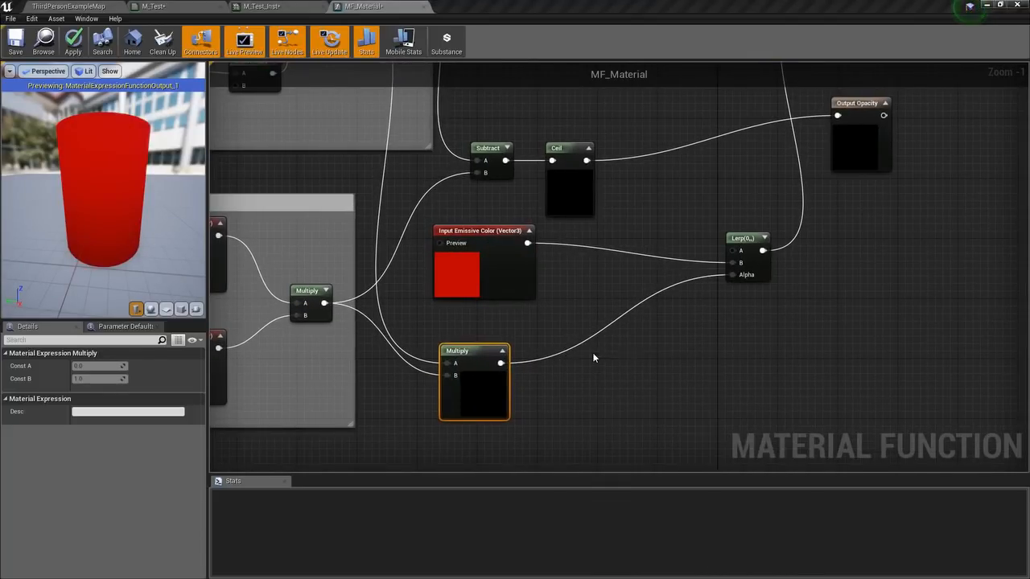
pyautogui.moveTo(500, 363); pyautogui.dragTo(732, 276)
pyautogui.moveTo(616, 330); pyautogui.dragTo(639, 285, button='right')
# - Duplicate Input Noise 2 and place the copy below the Multiply node that feeds the new Subtract
pyautogui.scroll(-2, 457, 241)
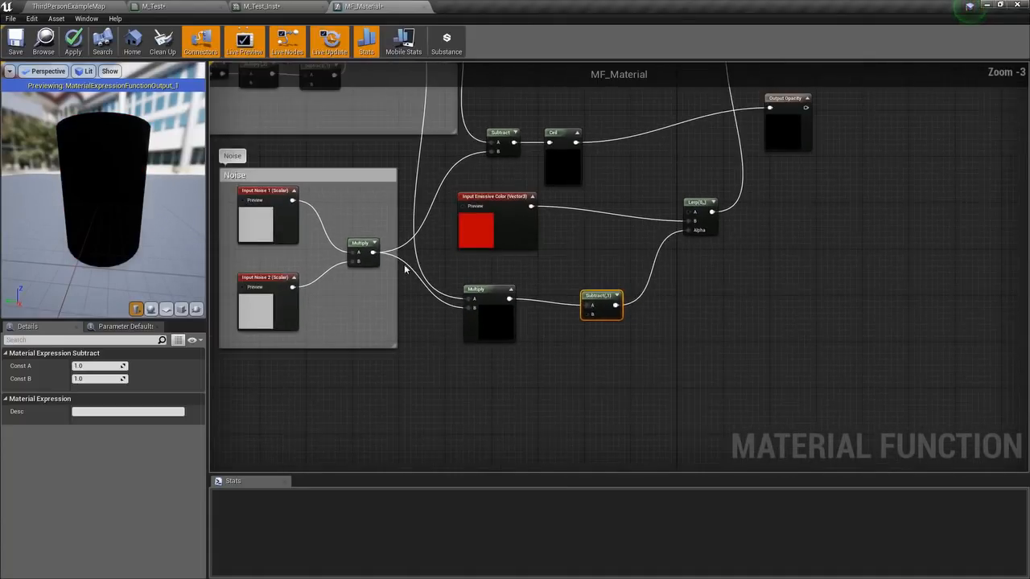
pyautogui.moveTo(404, 267); pyautogui.dragTo(487, 242, button='right')
pyautogui.click(357, 256)
pyautogui.hotkey('ctrl', 'w')
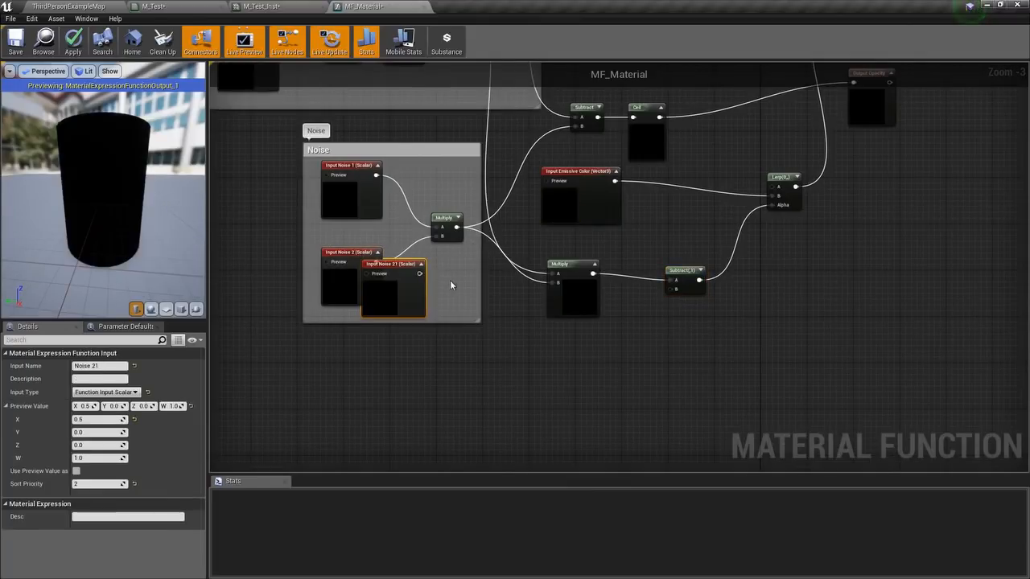
pyautogui.moveTo(394, 263); pyautogui.dragTo(595, 321)
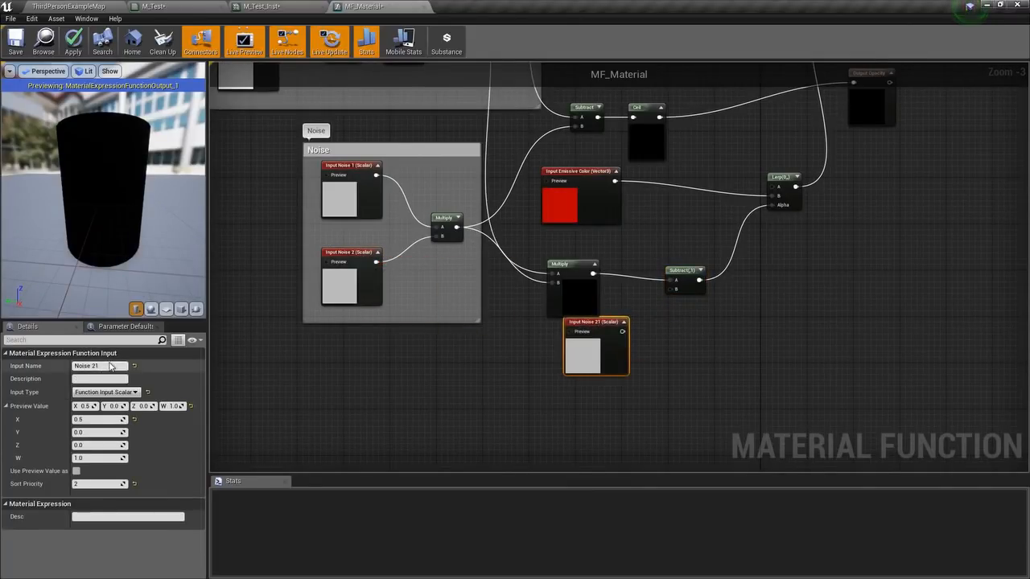
# - Rename the duplicated scalar input to Fringe Height and connect it to the new Subtract node's B input
pyautogui.click(110, 366)
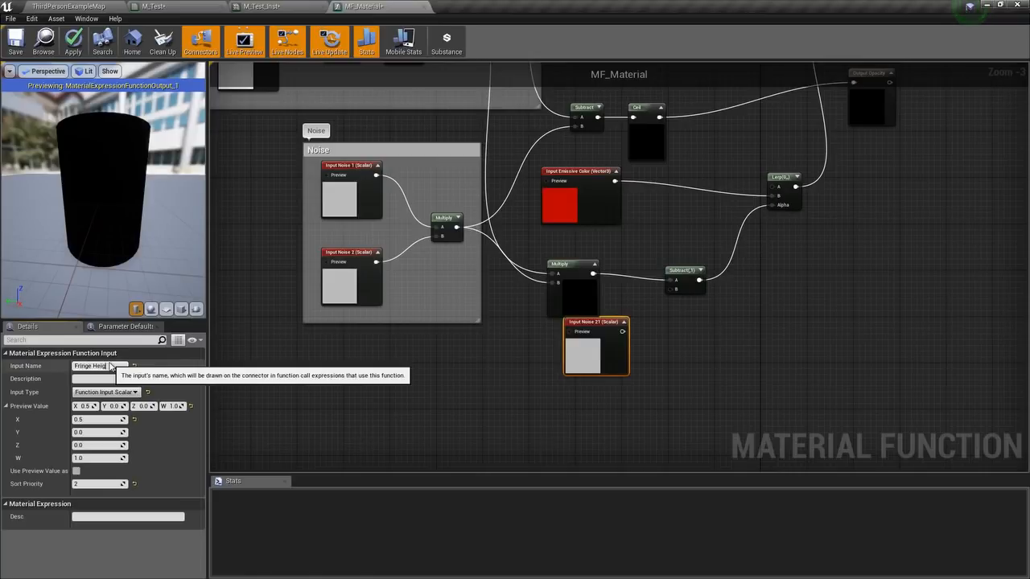
pyautogui.write('Fringe Height')
pyautogui.press('Return')
pyautogui.moveTo(613, 333); pyautogui.dragTo(641, 326)
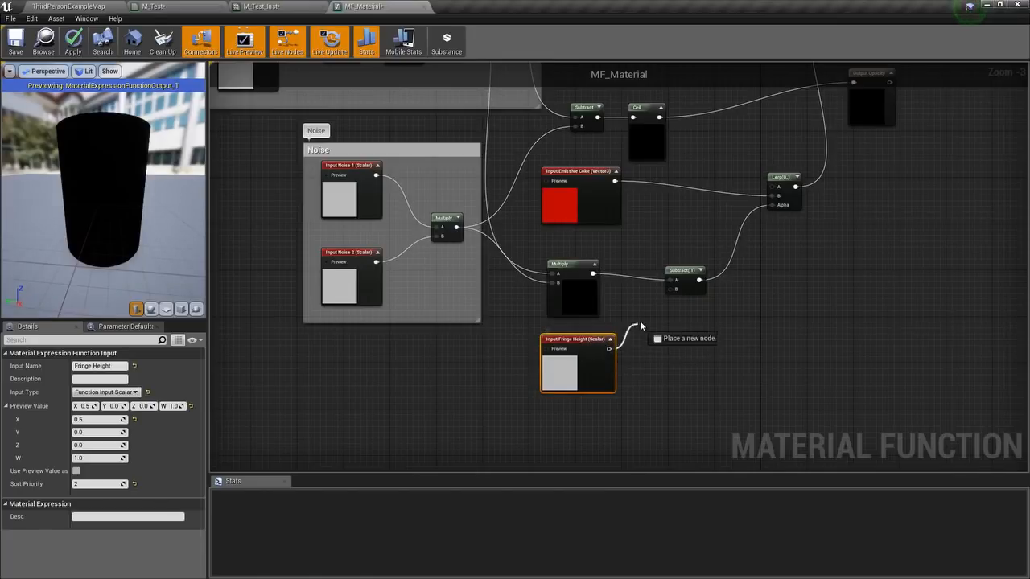
pyautogui.moveTo(674, 295); pyautogui.dragTo(674, 291)
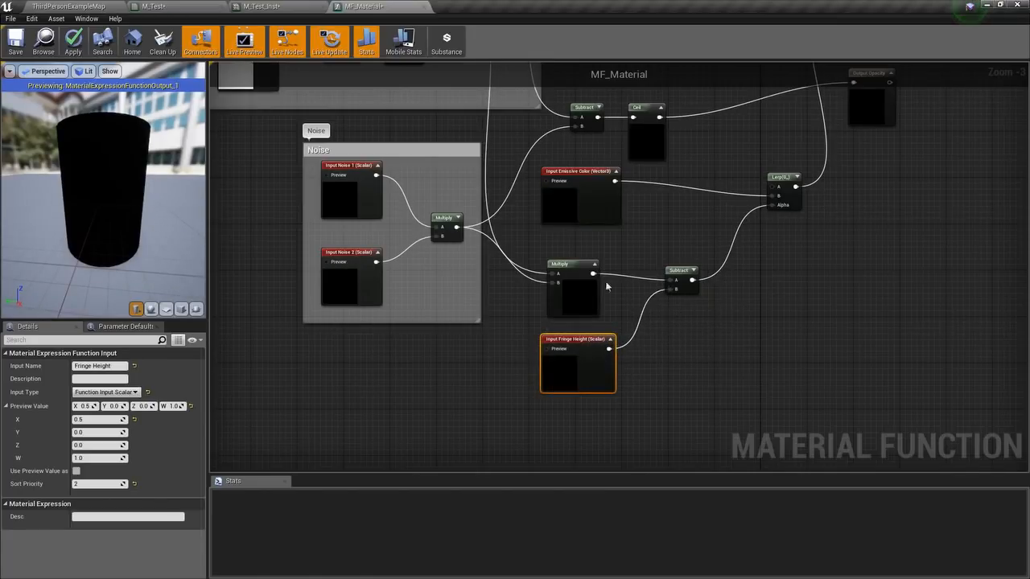
# - Set the Emissive Color input's sort priority to 3
pyautogui.click(590, 201)
pyautogui.scroll(-1, 515, 342)
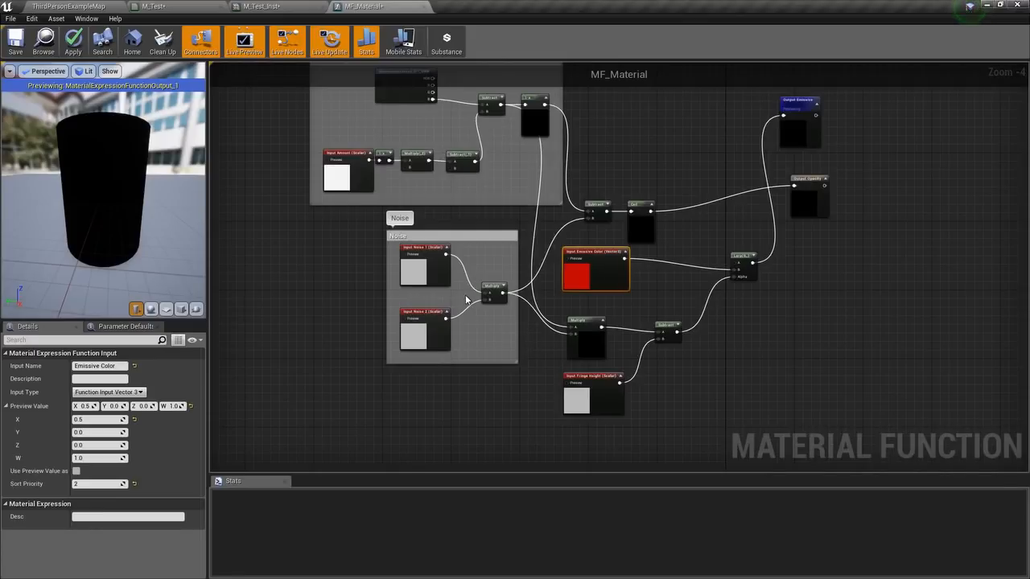
pyautogui.scroll(2, 478, 280)
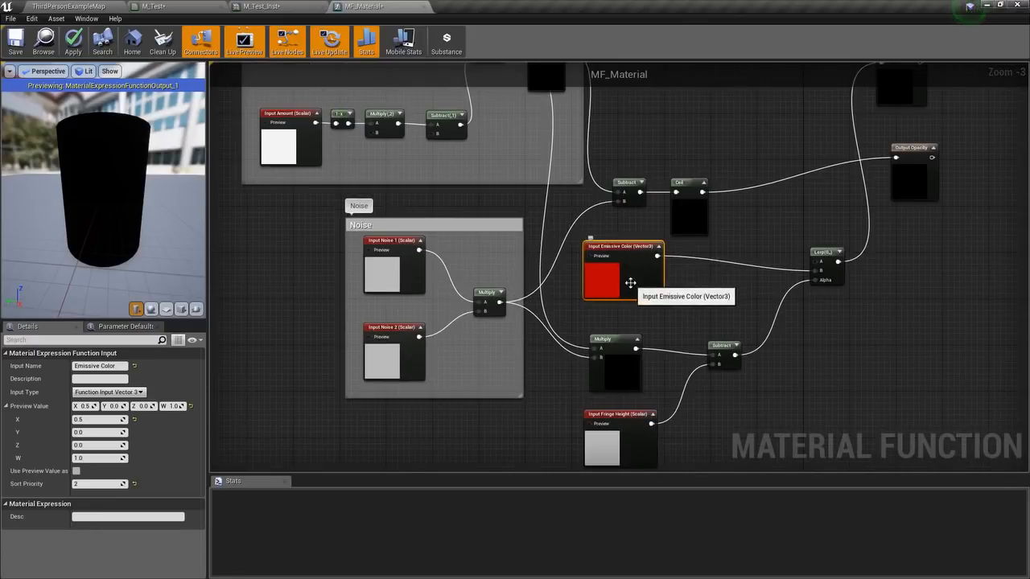
pyautogui.scroll(1, 602, 239)
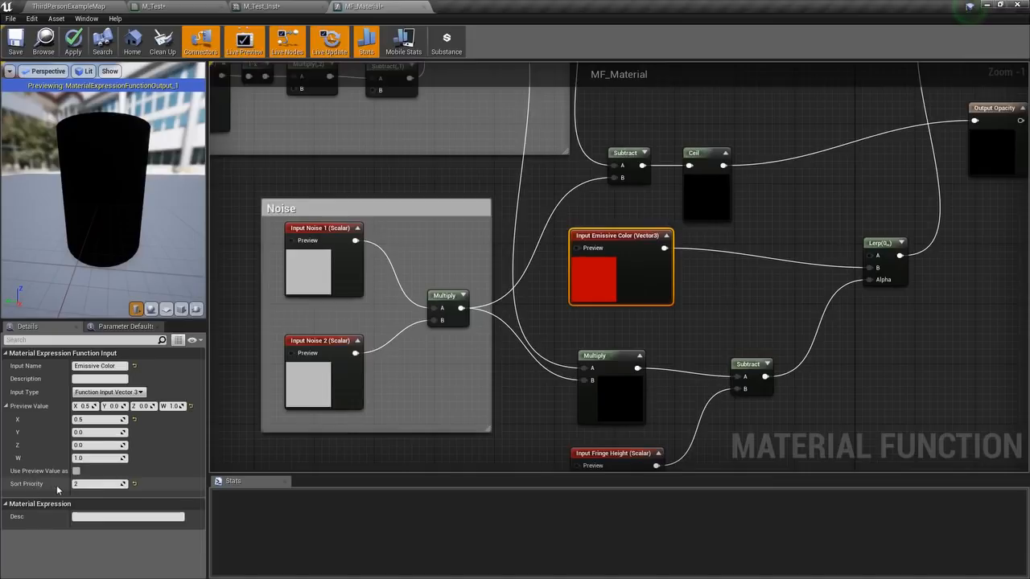
pyautogui.write('3')
pyautogui.press('Return')
pyautogui.scroll(-2, 580, 290)
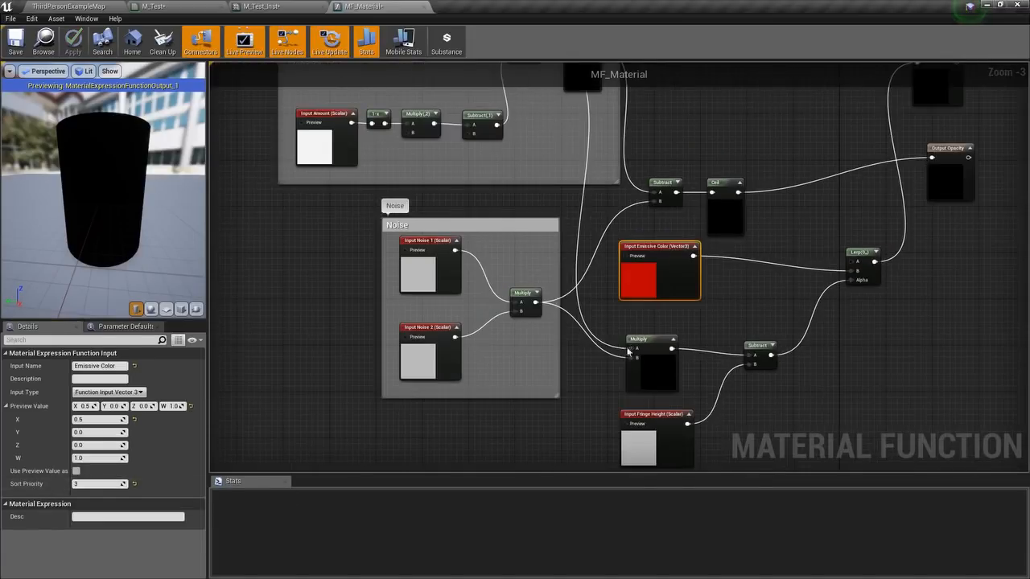
# - Set the Fringe Height input's sort priority to 4 and shift its node slightly away from the Subtract node
pyautogui.click(587, 333)
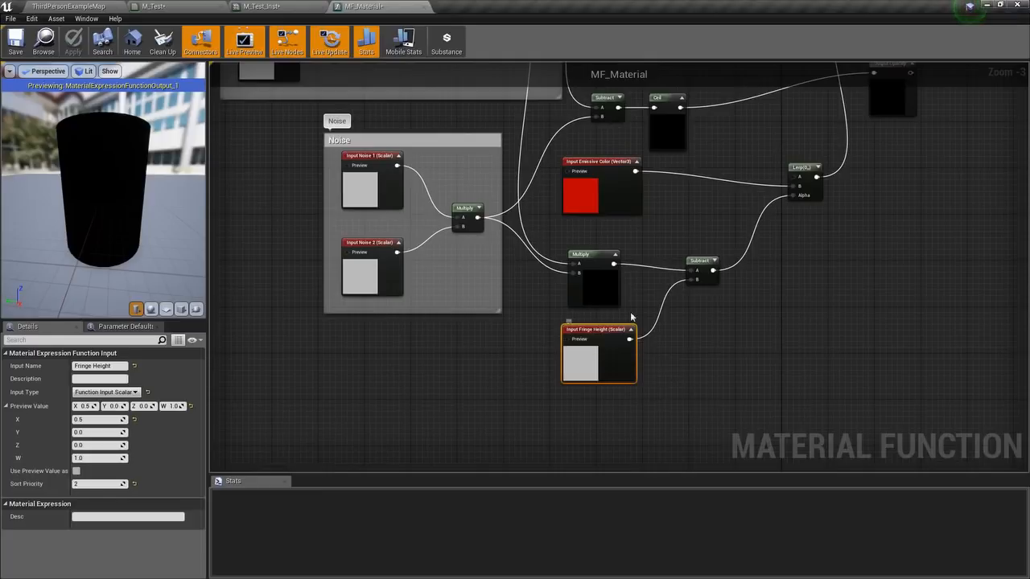
pyautogui.click(86, 483)
pyautogui.write('4')
pyautogui.press('Return')
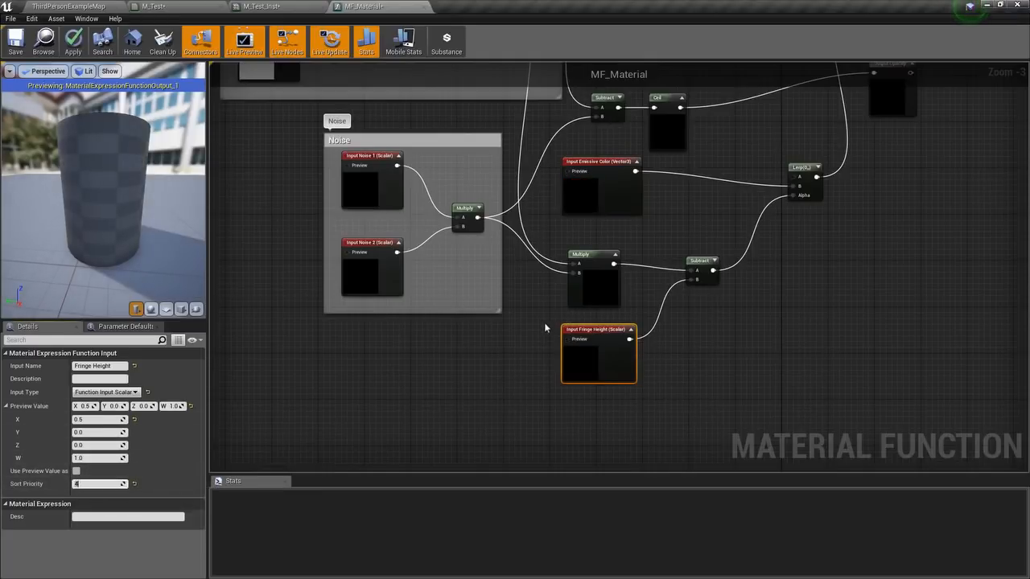
pyautogui.moveTo(613, 329); pyautogui.dragTo(596, 329)
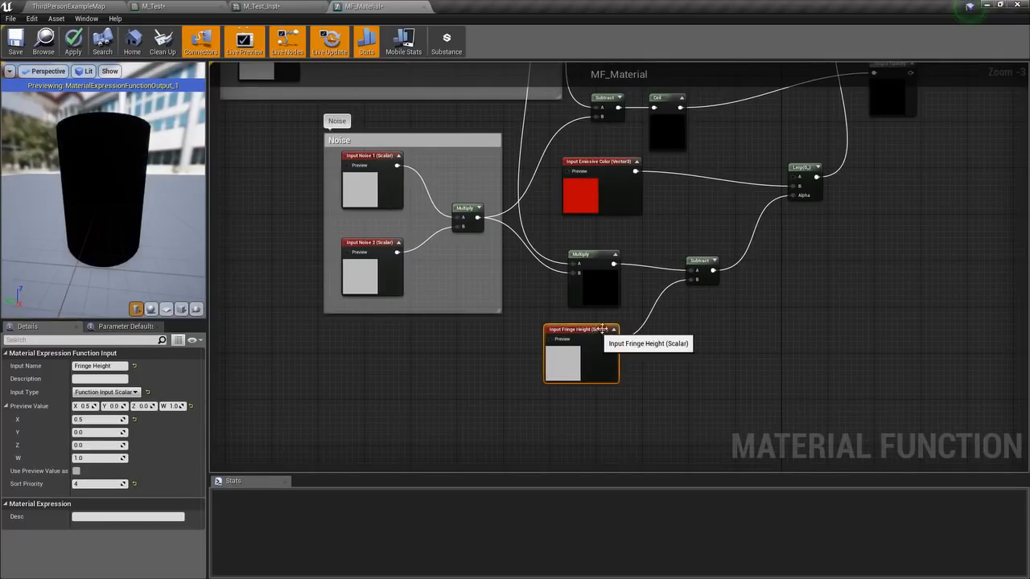
pyautogui.scroll(-1, 689, 294)
pyautogui.moveTo(690, 255); pyautogui.dragTo(627, 272, button='right')
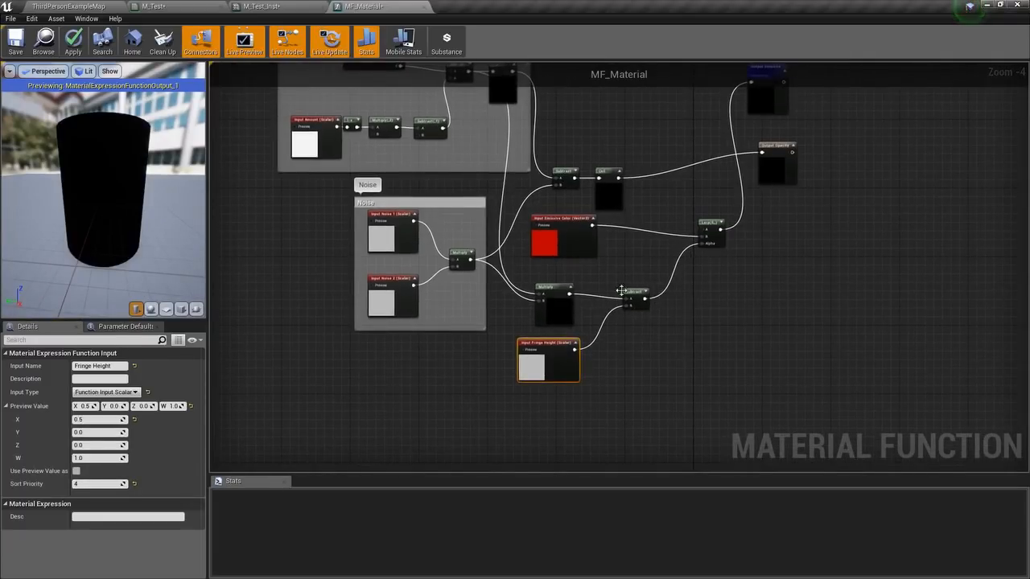
# - In the M_Test material, connect the Lerp output in the Emissive Color group to the material's Emissive Color input
pyautogui.click(182, 6)
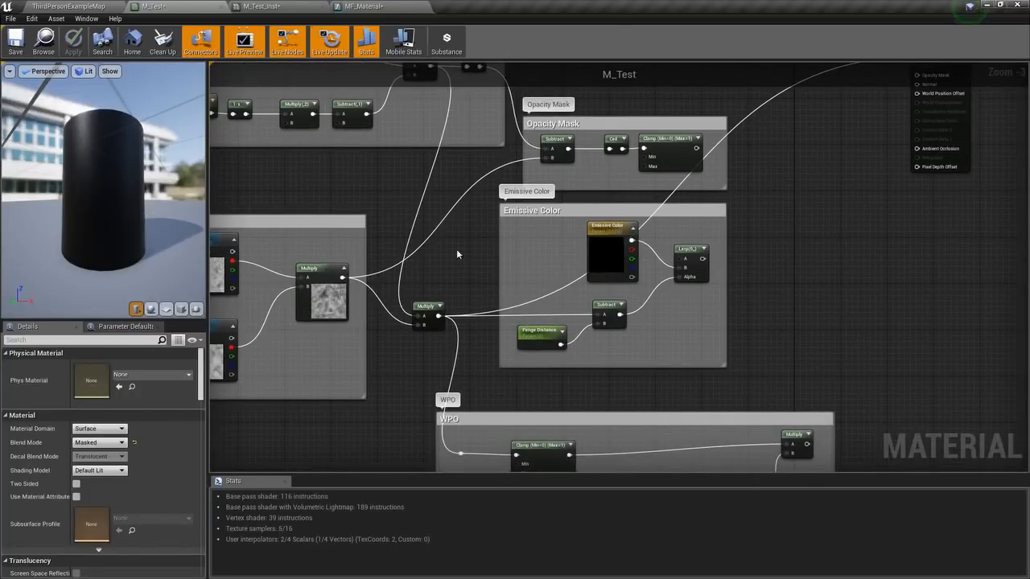
pyautogui.moveTo(595, 265); pyautogui.dragTo(511, 309, button='right')
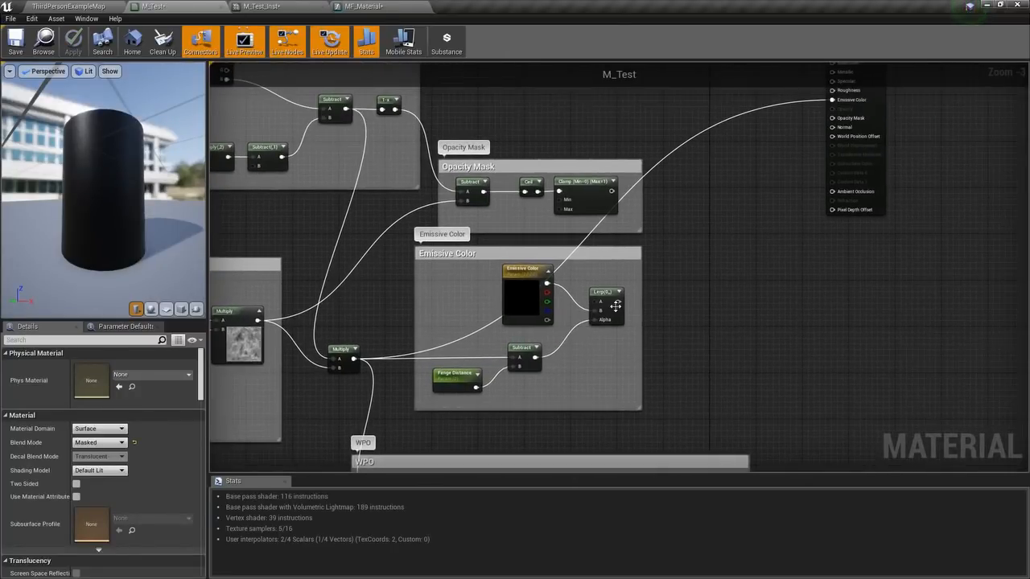
pyautogui.moveTo(618, 302); pyautogui.dragTo(835, 101)
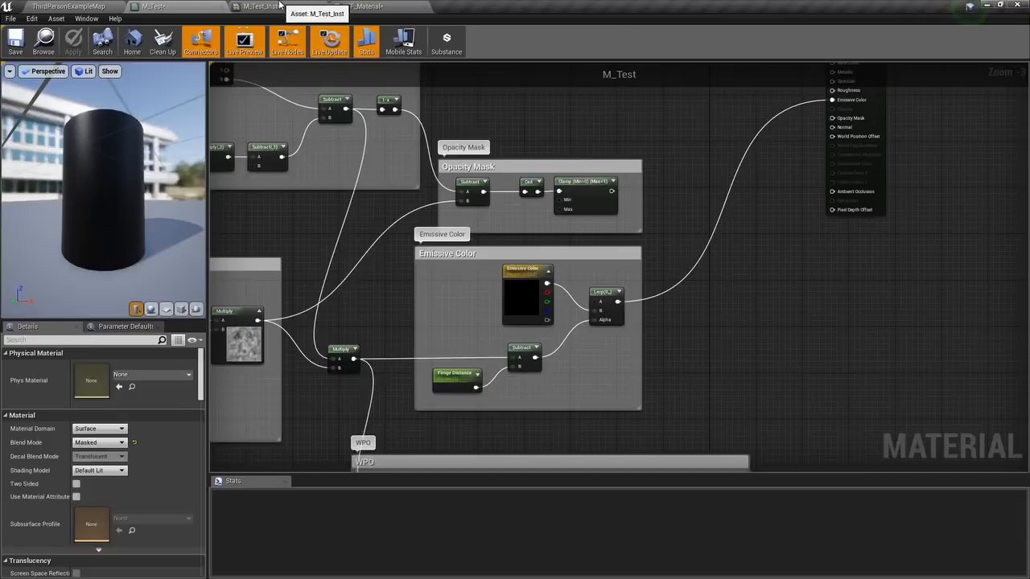
# - In M_Test_Inst, set Amount to about 0.59 and Emissive Color to R 333, G 12, B 0
pyautogui.click(274, 6)
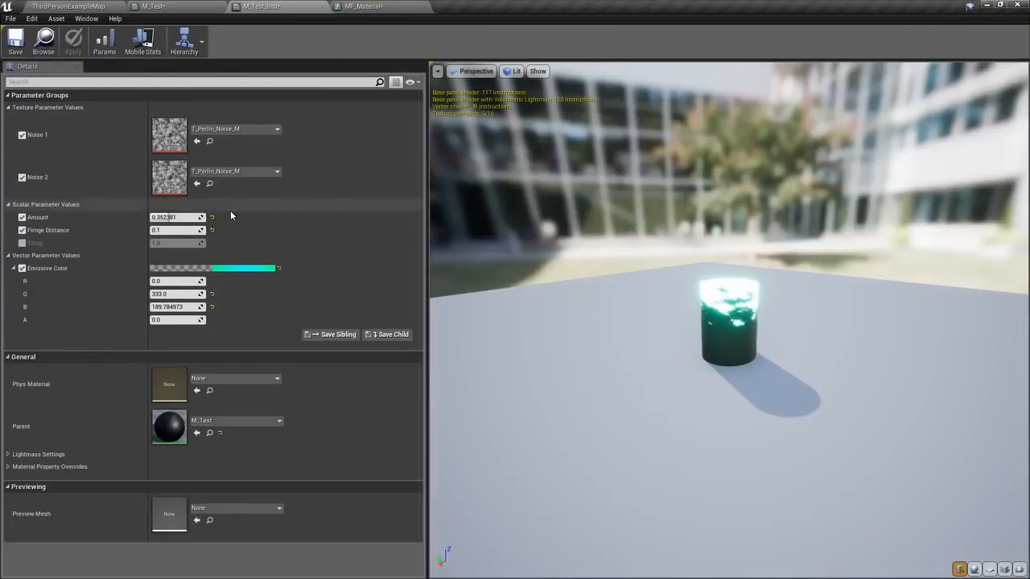
pyautogui.moveTo(160, 217)
pyautogui.mouseDown()
pyautogui.moveTo(136, 217)
pyautogui.moveTo(180, 217)
pyautogui.mouseUp()
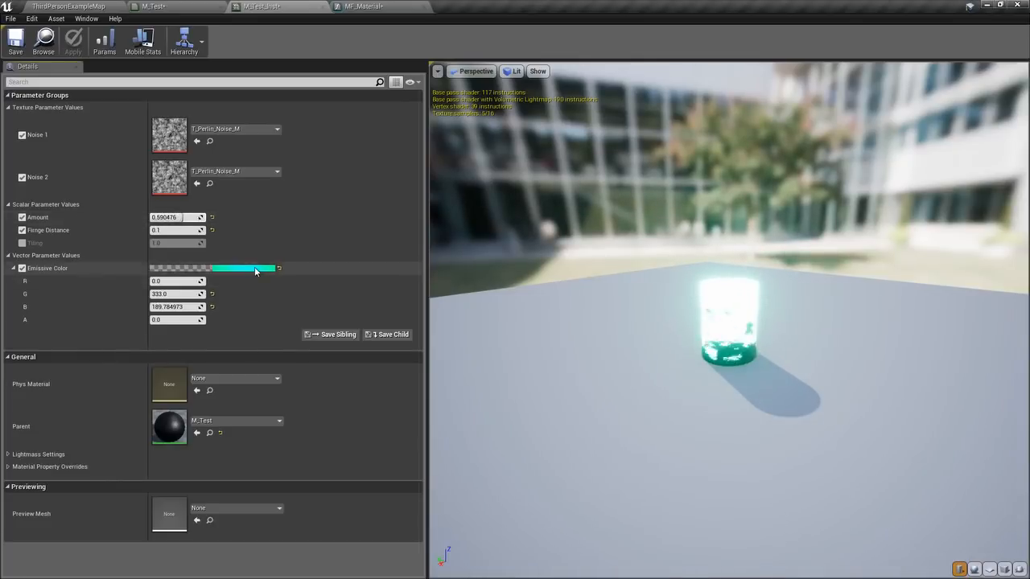
pyautogui.click(260, 268)
pyautogui.moveTo(362, 322)
pyautogui.mouseDown()
pyautogui.moveTo(352, 333)
pyautogui.moveTo(373, 357)
pyautogui.mouseUp()
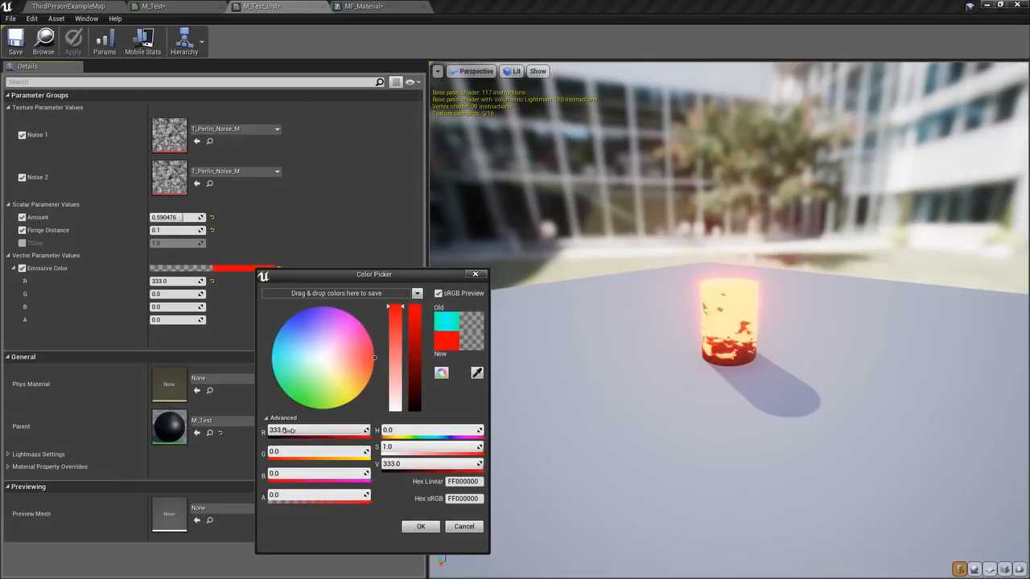
pyautogui.press('Return')
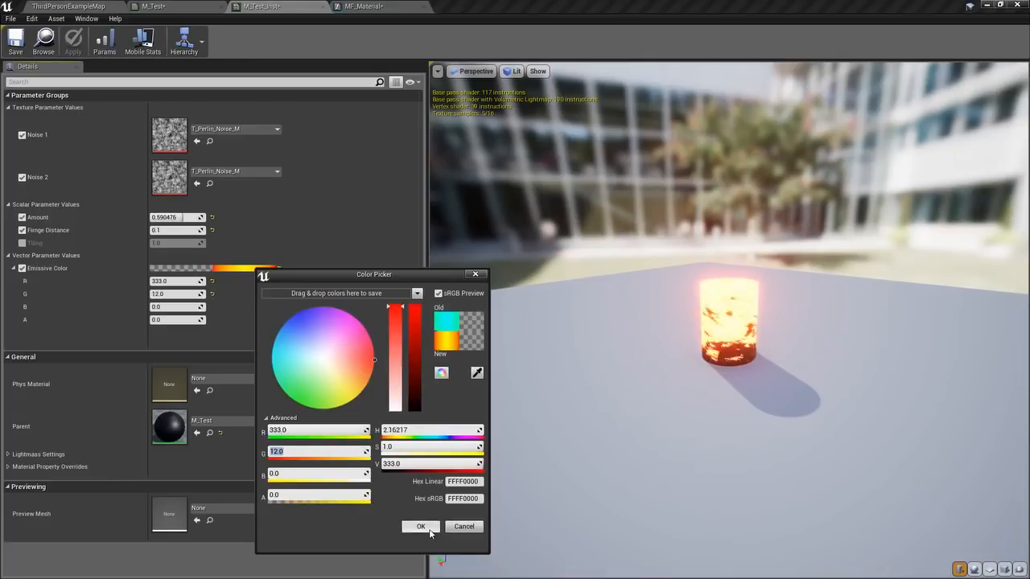
pyautogui.click(429, 531)
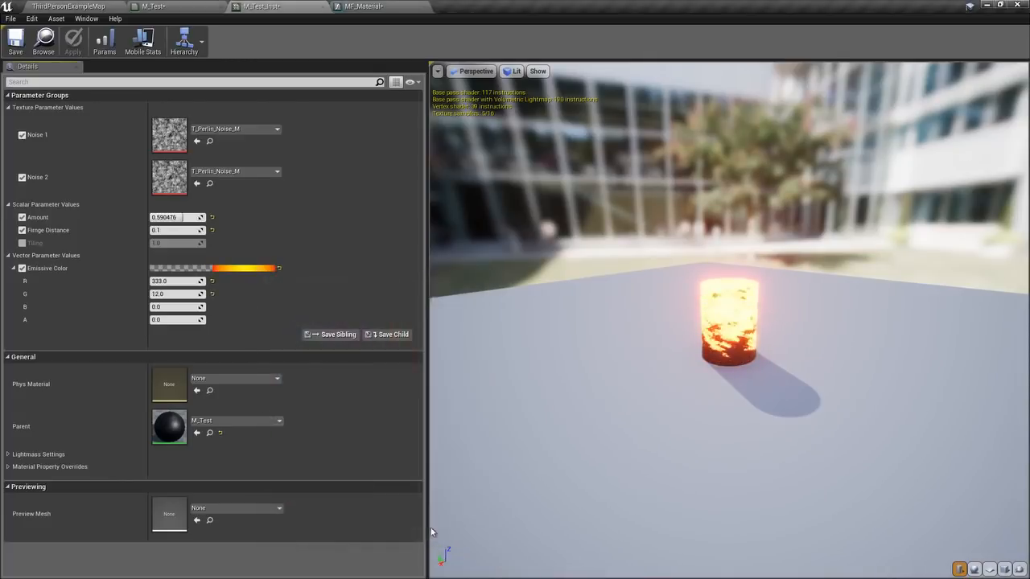
# - Return to MF_Material, move the Noise group away from the emissive nodes, and bring the Emissive Color input closer to the Multiply
pyautogui.click(372, 5)
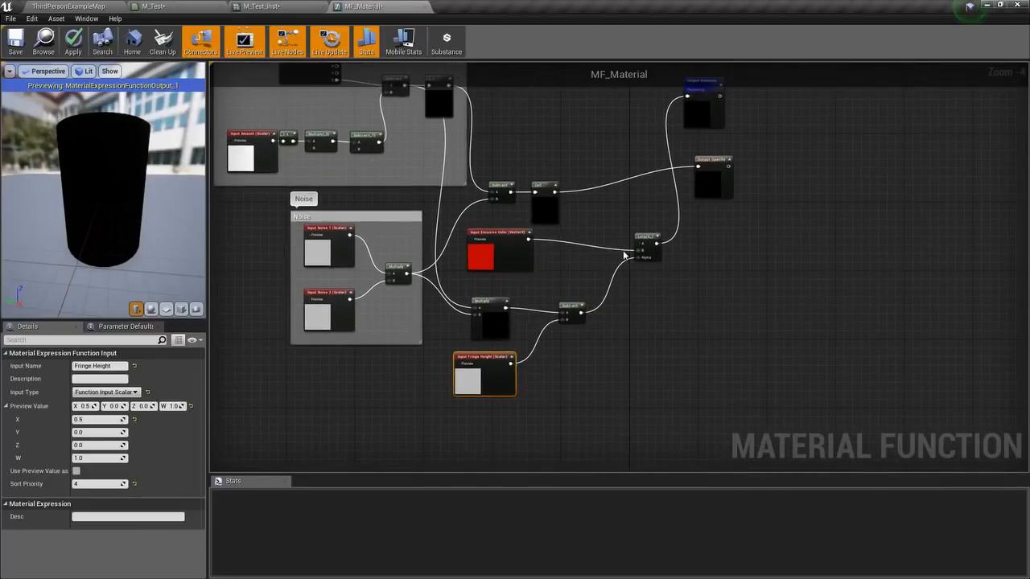
pyautogui.moveTo(439, 195); pyautogui.dragTo(286, 208)
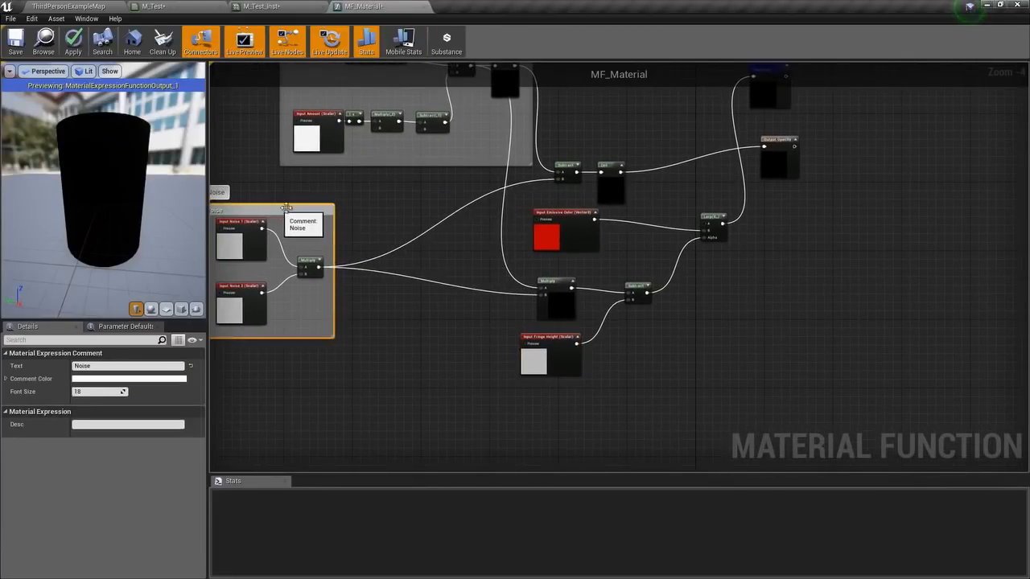
pyautogui.moveTo(568, 234); pyautogui.dragTo(558, 250)
# - Wrap the Emissive Color, Fringe Height, Multiply, Subtract and Lerp nodes in a comment box titled Emissive
pyautogui.click(741, 390)
pyautogui.moveTo(756, 427); pyautogui.dragTo(529, 259)
pyautogui.moveTo(461, 211); pyautogui.dragTo(461, 211)
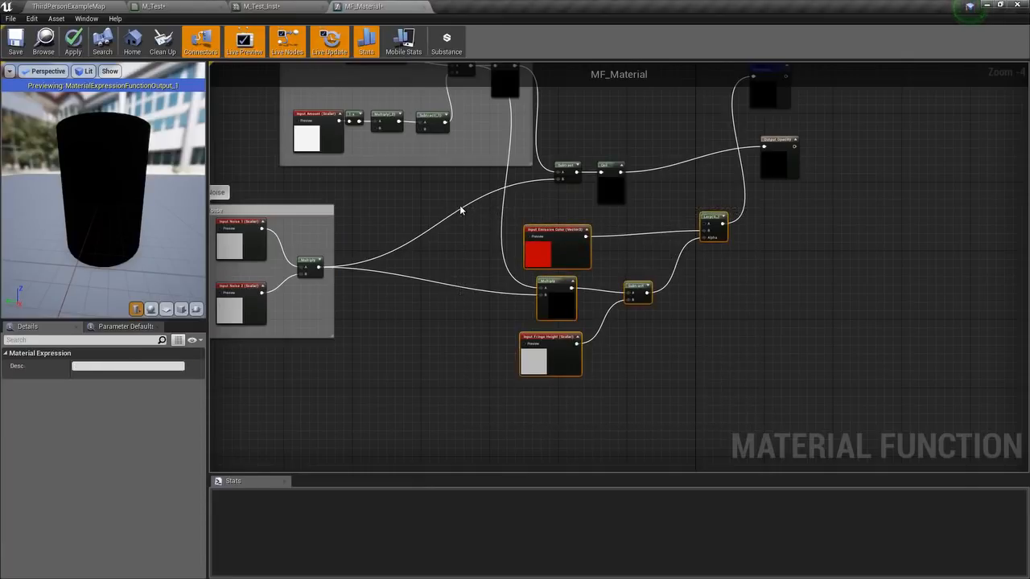
pyautogui.press('c')
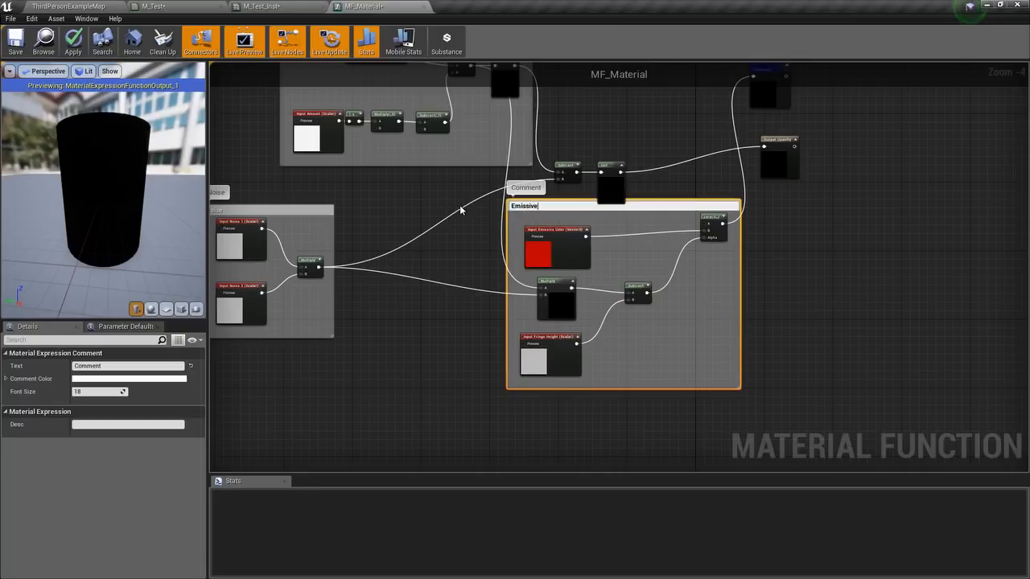
pyautogui.press('Return')
# - Align the Subtract and Ceil nodes with Output Opacity and shift the Emissive comment group toward the Noise group
pyautogui.moveTo(553, 144); pyautogui.dragTo(615, 146)
pyautogui.moveTo(610, 202); pyautogui.dragTo(563, 208)
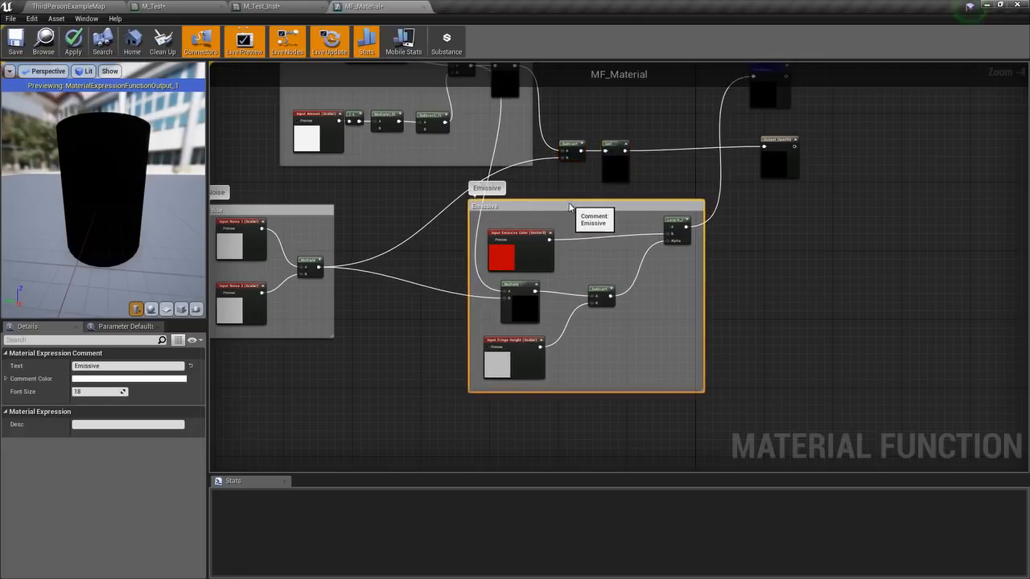
pyautogui.moveTo(783, 202); pyautogui.dragTo(731, 233, button='right')
pyautogui.click(718, 110)
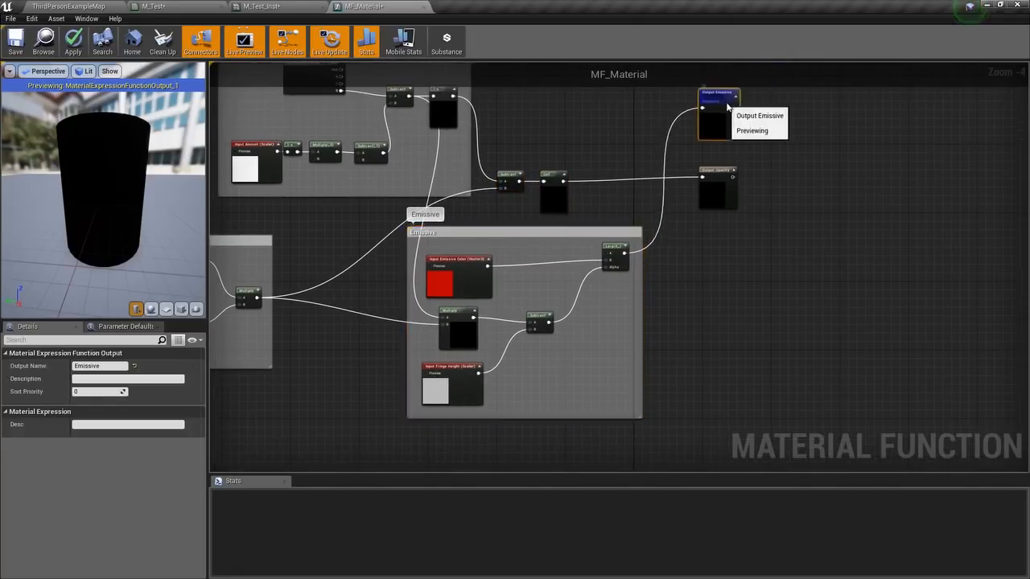
# - Move the Multiply node out of the Emissive comment box into the space between it and the Noise group
pyautogui.moveTo(616, 269); pyautogui.dragTo(611, 225, button='right')
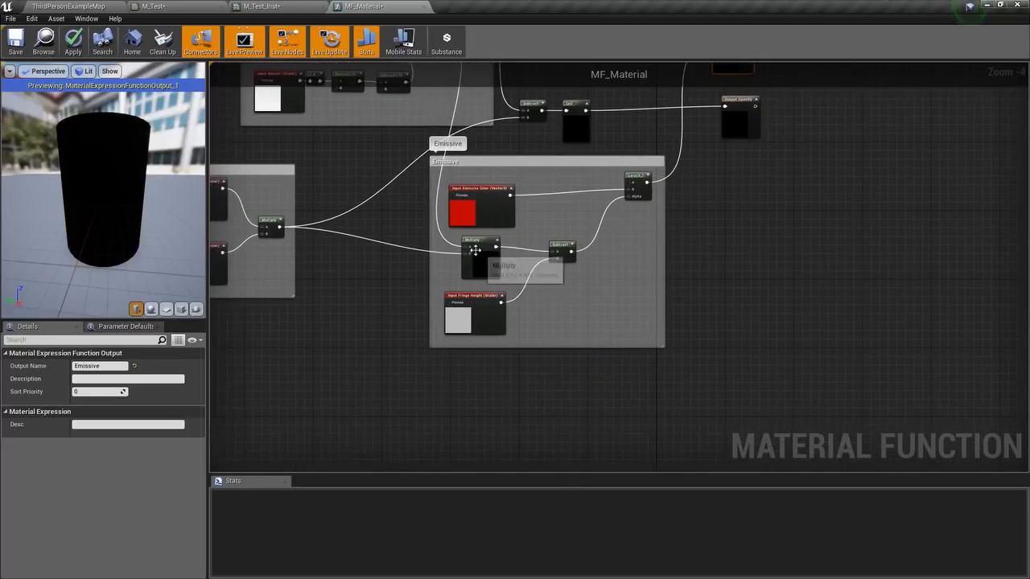
pyautogui.moveTo(481, 250); pyautogui.dragTo(390, 253)
pyautogui.scroll(2, 398, 250)
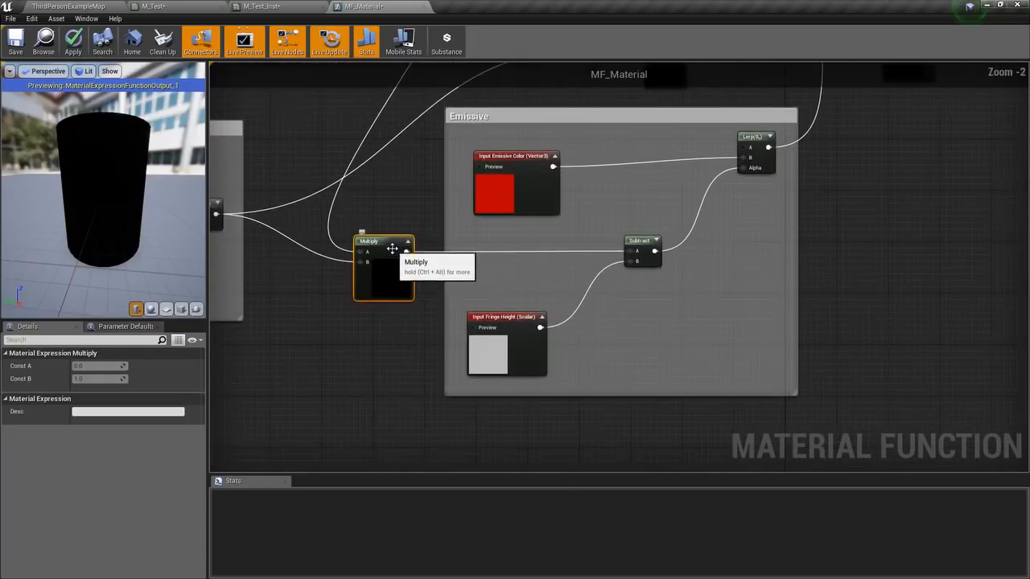
# - Add three Multiply nodes below the Emissive group and chain each output into the next node's A input
pyautogui.moveTo(508, 303); pyautogui.dragTo(550, 232, button='right')
pyautogui.moveTo(502, 383); pyautogui.dragTo(500, 310, button='right')
pyautogui.click(498, 320)
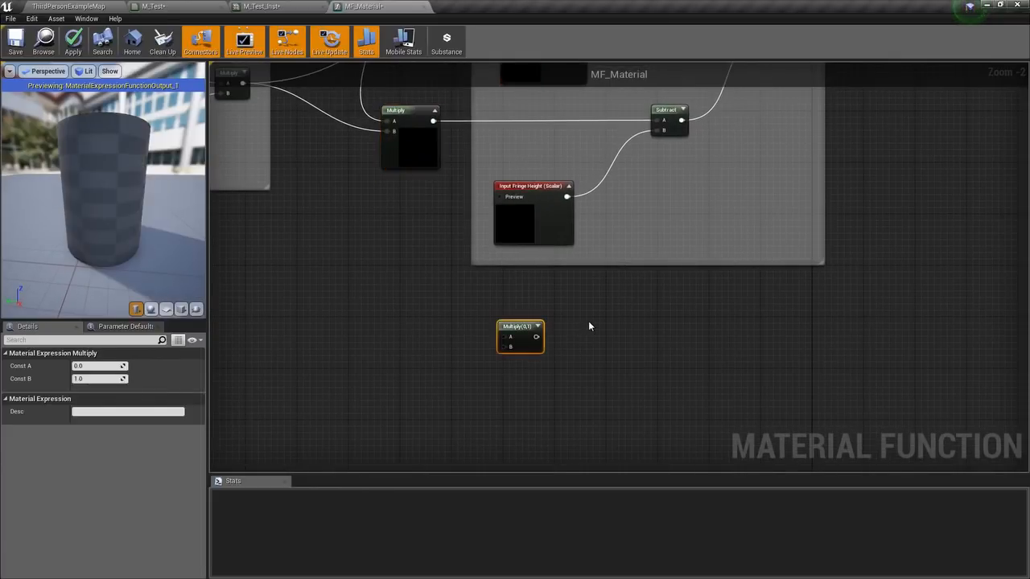
pyautogui.click(589, 324)
pyautogui.click(576, 325)
pyautogui.click(668, 325)
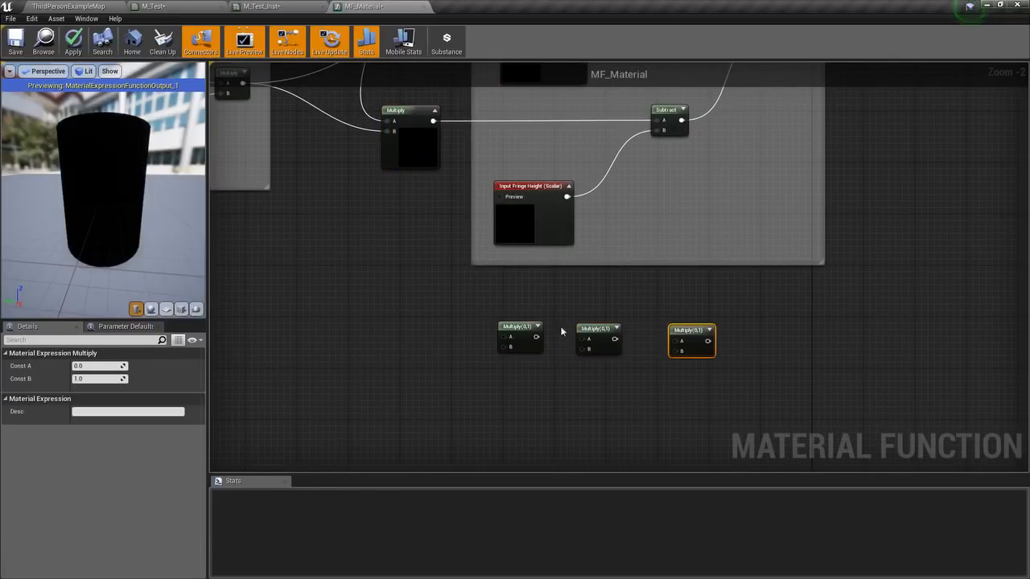
pyautogui.moveTo(525, 337); pyautogui.dragTo(677, 340)
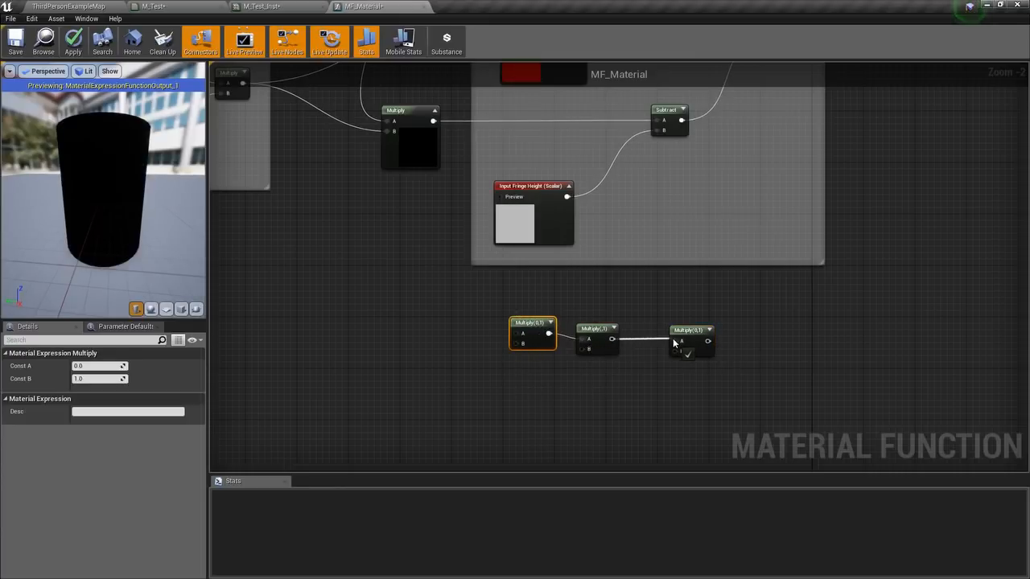
pyautogui.moveTo(536, 322); pyautogui.dragTo(511, 328)
# - Add a VertexNormalWS node and place it beside the Emissive group, below Output Opacity
pyautogui.moveTo(485, 318); pyautogui.dragTo(522, 276, button='right')
pyautogui.rightClick(453, 331)
pyautogui.write('vert')
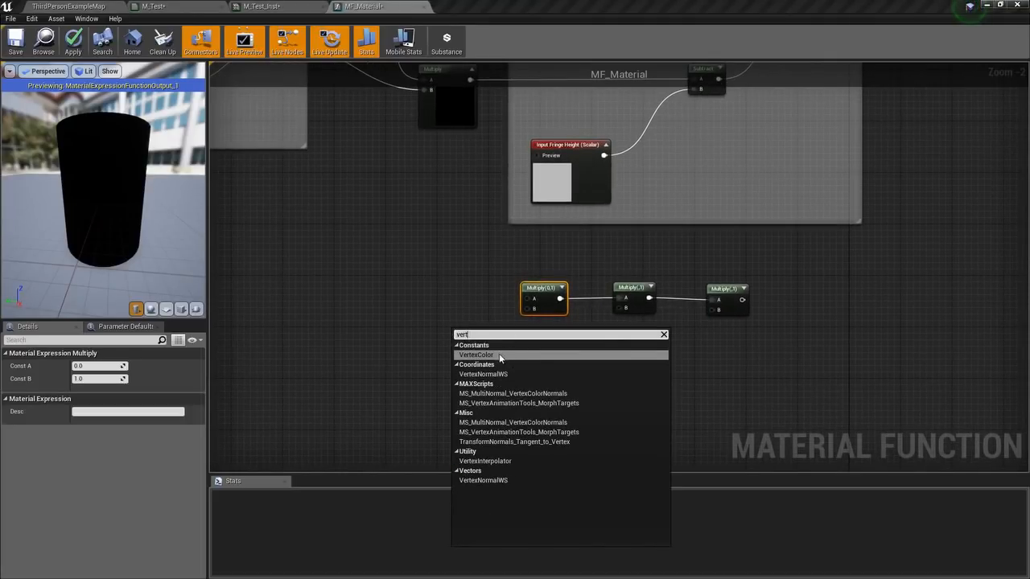
pyautogui.click(504, 374)
pyautogui.scroll(-2, 517, 356)
pyautogui.moveTo(491, 351); pyautogui.dragTo(798, 136)
pyautogui.moveTo(798, 137); pyautogui.dragTo(771, 193, button='right')
pyautogui.scroll(3, 741, 258)
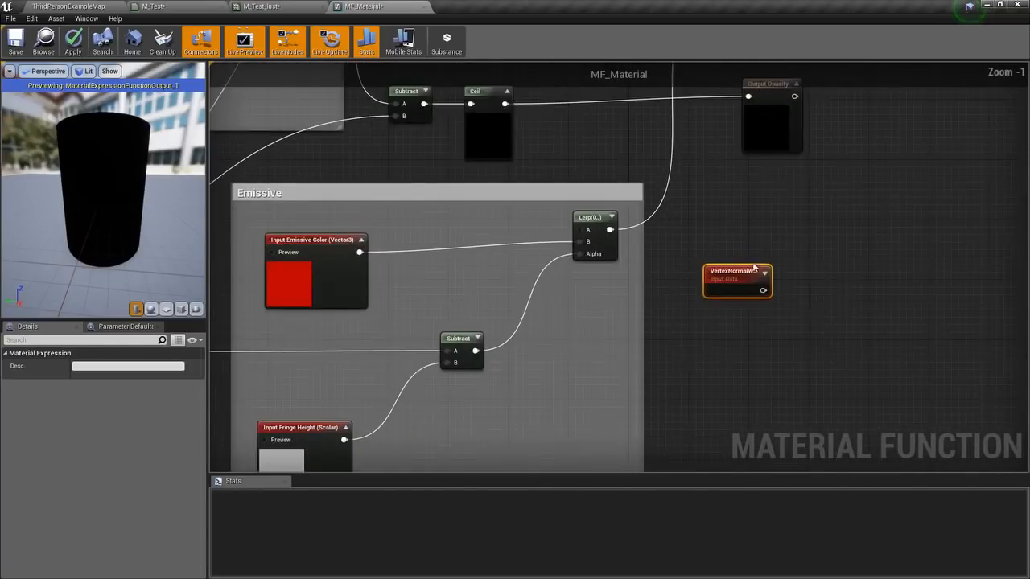
pyautogui.scroll(-1, 722, 271)
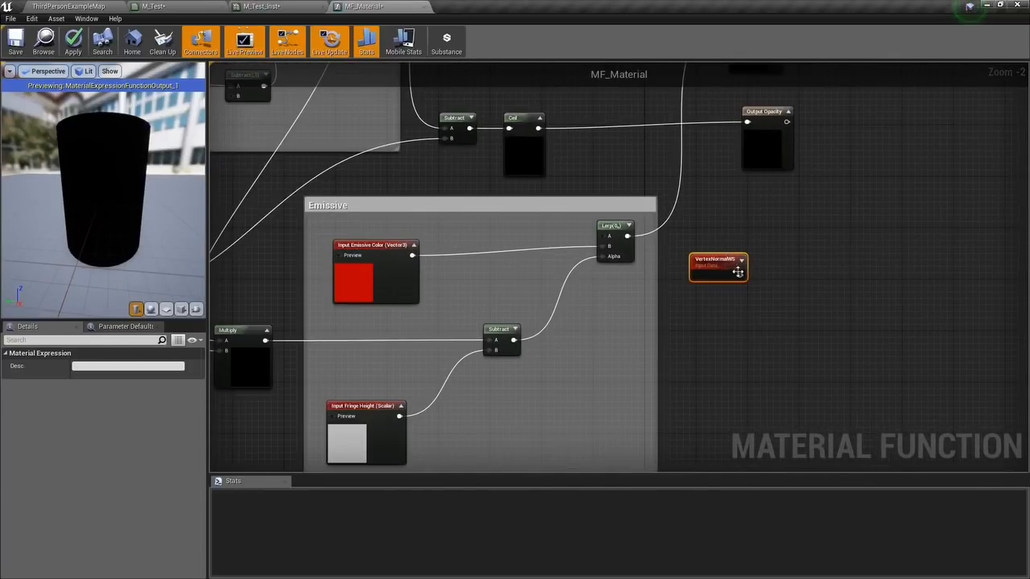
# - Connect VertexNormalWS to the Output Opacity node and enable realtime preview on that output
pyautogui.moveTo(720, 272); pyautogui.dragTo(747, 122)
pyautogui.rightClick(767, 112)
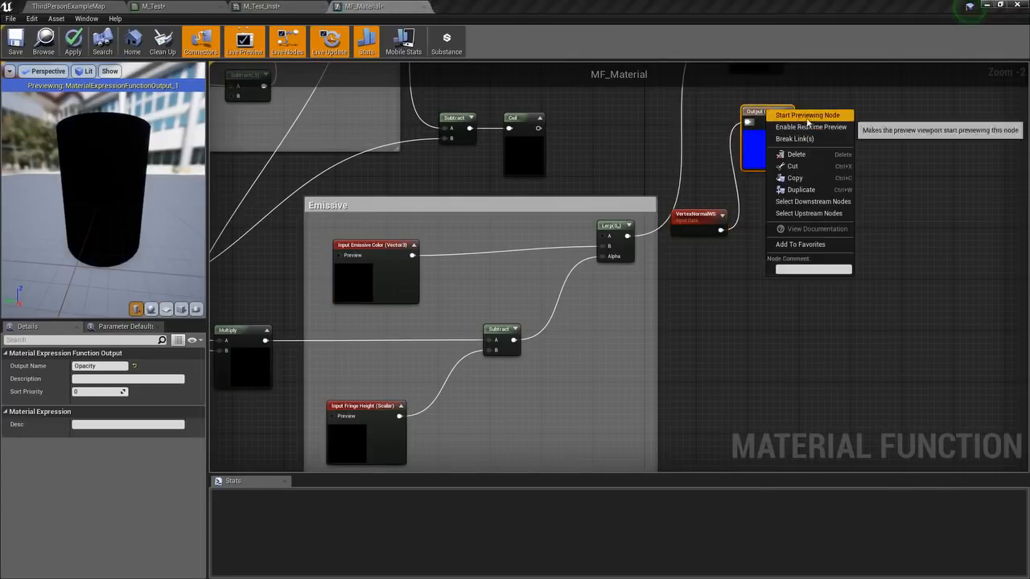
pyautogui.click(812, 127)
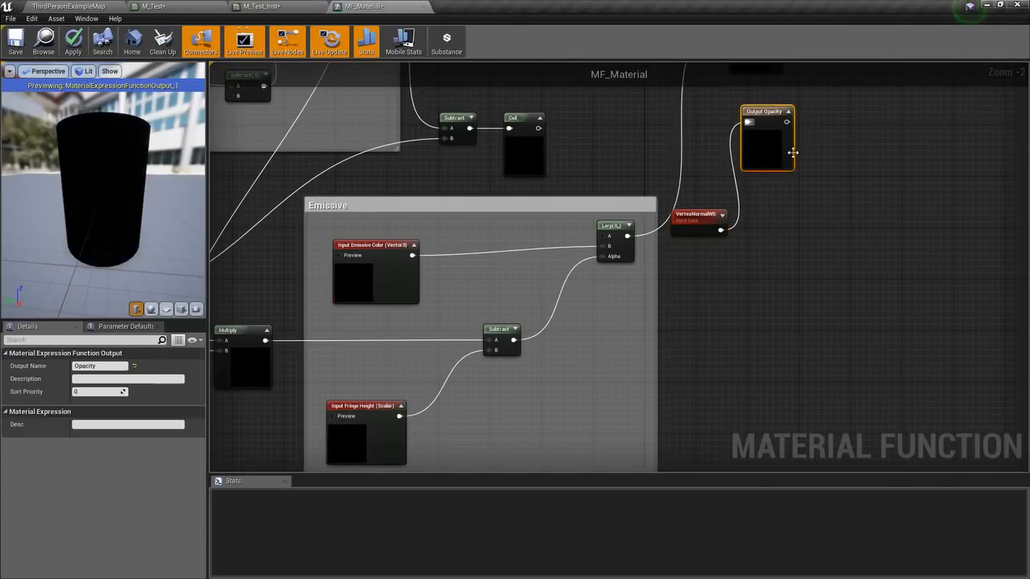
# - Change the preview mesh to a cube and start previewing the Output Opacity node on it
pyautogui.click(181, 310)
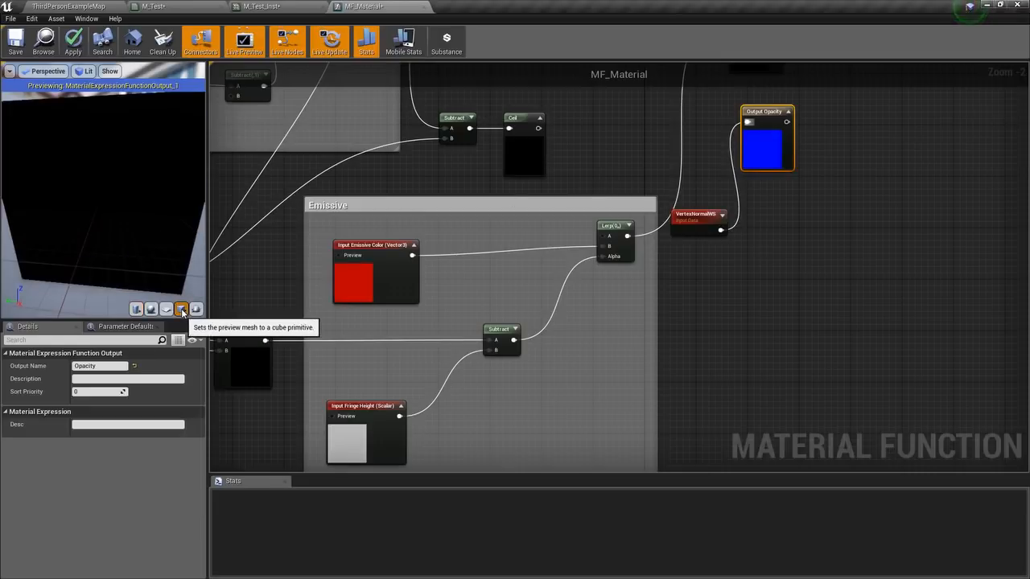
pyautogui.moveTo(105, 201); pyautogui.dragTo(153, 161)
pyautogui.rightClick(764, 113)
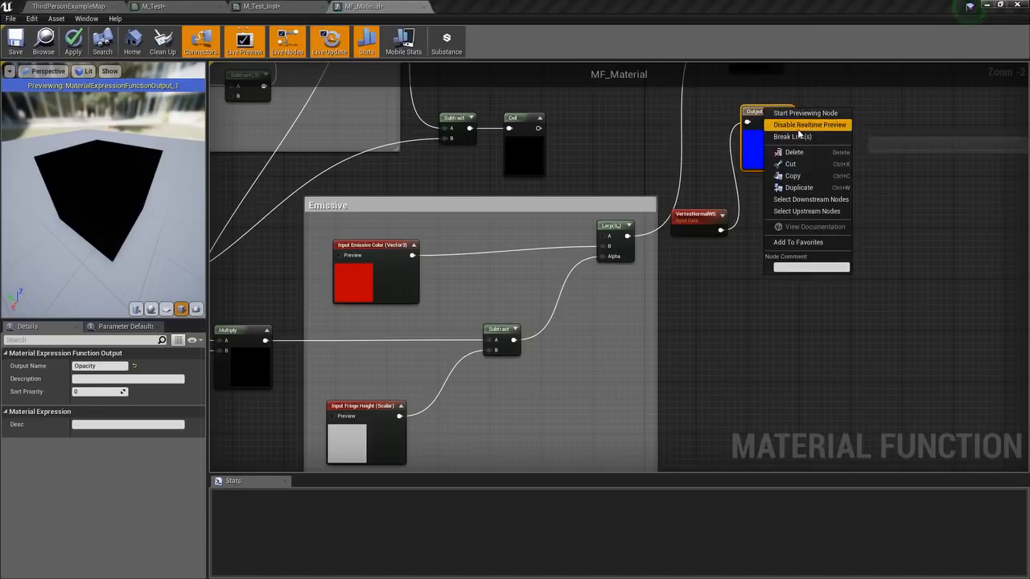
pyautogui.click(805, 113)
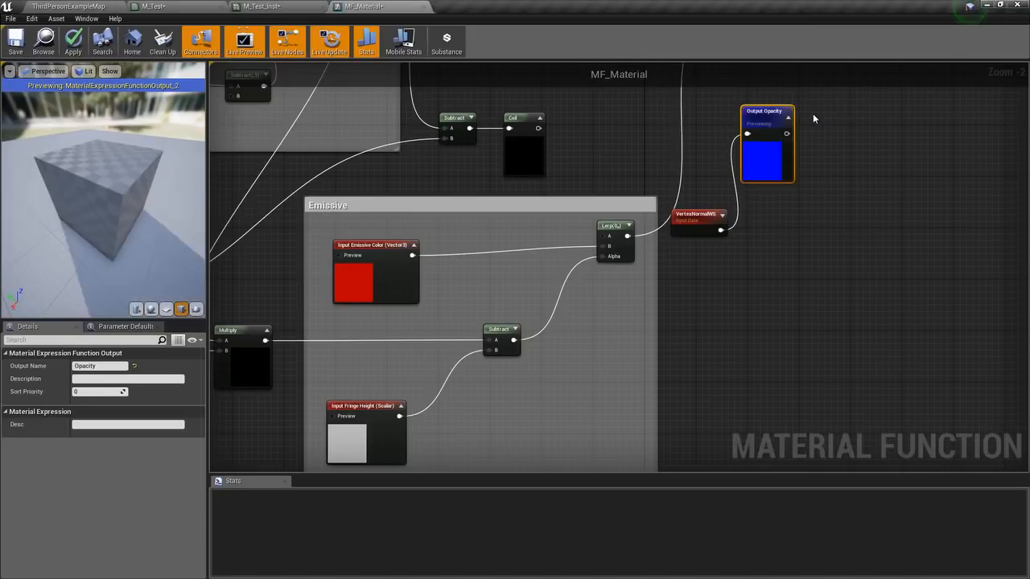
# - Examine the world-space vertex normal colors on the preview cube's faces from several angles
pyautogui.moveTo(103, 193); pyautogui.dragTo(147, 186)
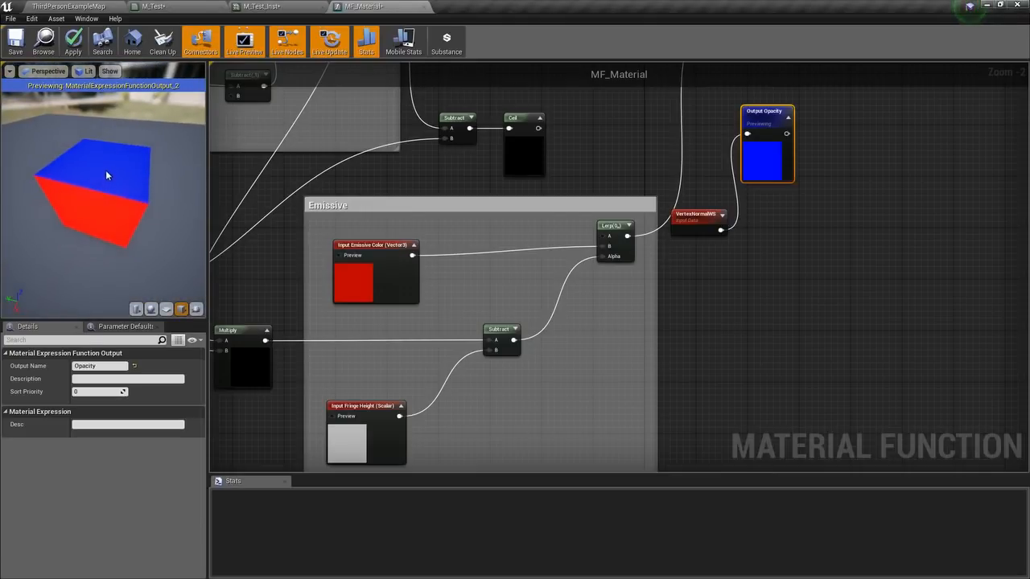
pyautogui.moveTo(114, 150); pyautogui.dragTo(182, 193)
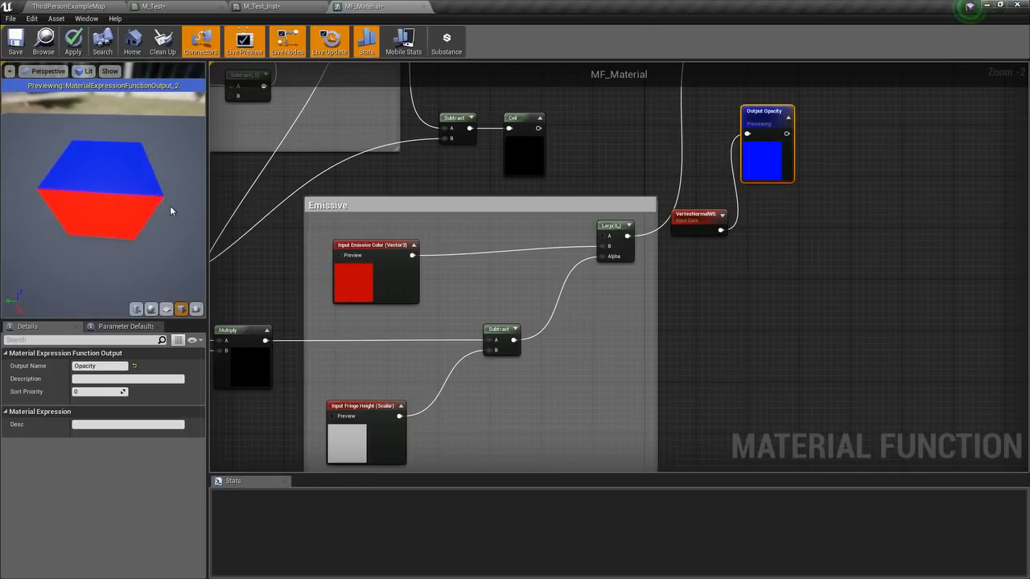
pyautogui.moveTo(168, 209); pyautogui.dragTo(169, 211)
pyautogui.moveTo(106, 213); pyautogui.dragTo(100, 213)
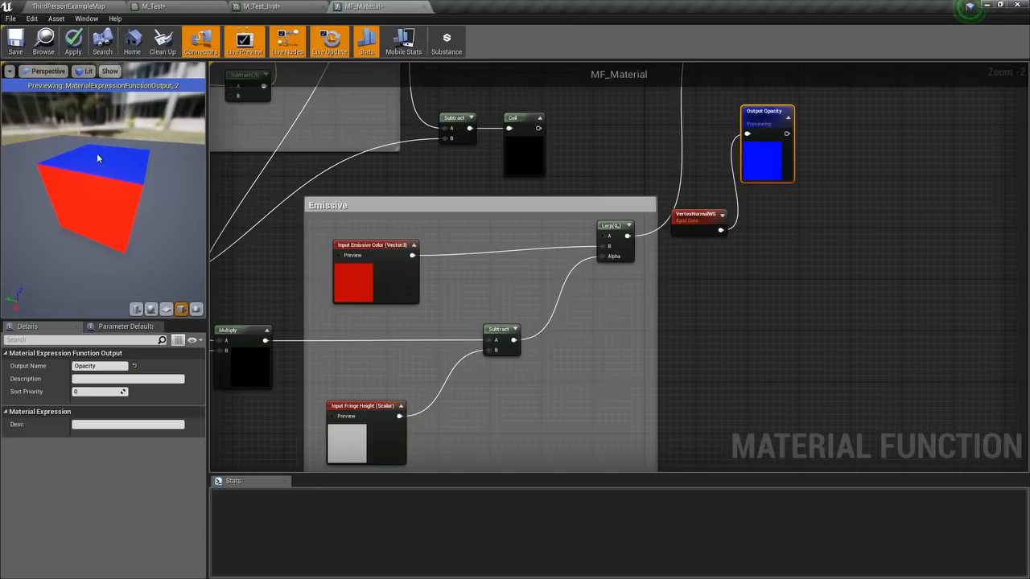
pyautogui.moveTo(123, 191); pyautogui.dragTo(89, 194)
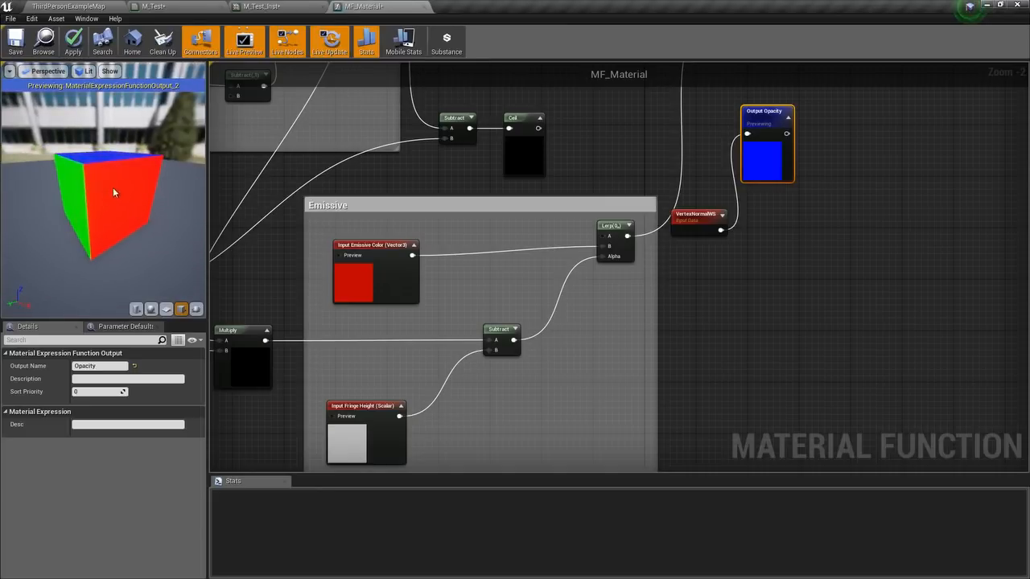
# - Inspect the vertex normal shading on the preview cube's opposite sides and its underside
pyautogui.moveTo(115, 196); pyautogui.dragTo(41, 227)
pyautogui.moveTo(141, 209); pyautogui.dragTo(80, 201)
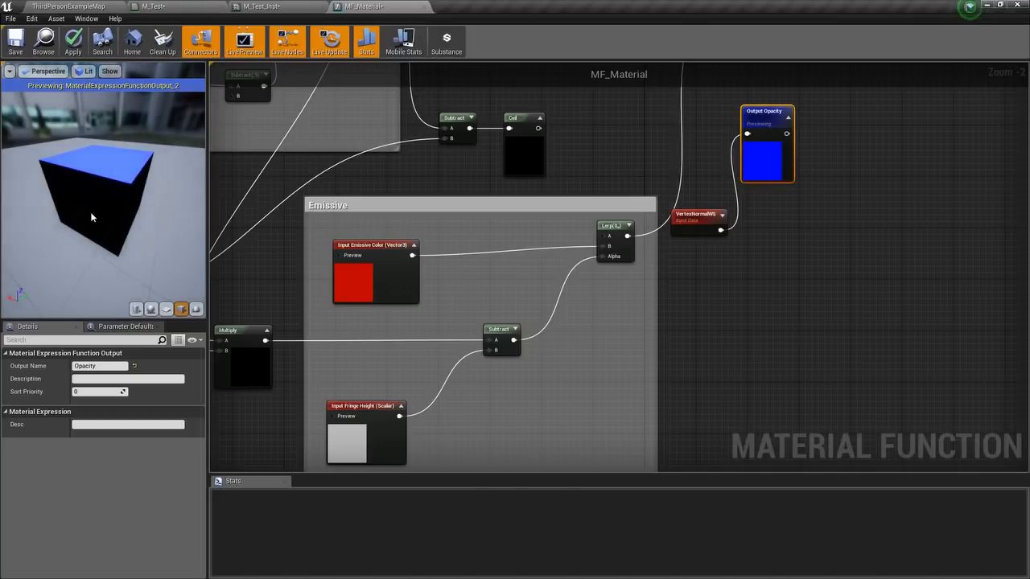
pyautogui.moveTo(88, 206)
pyautogui.mouseDown()
pyautogui.moveTo(109, 205)
pyautogui.moveTo(101, 197)
pyautogui.moveTo(89, 209)
pyautogui.moveTo(83, 176)
pyautogui.moveTo(73, 193)
pyautogui.mouseUp()
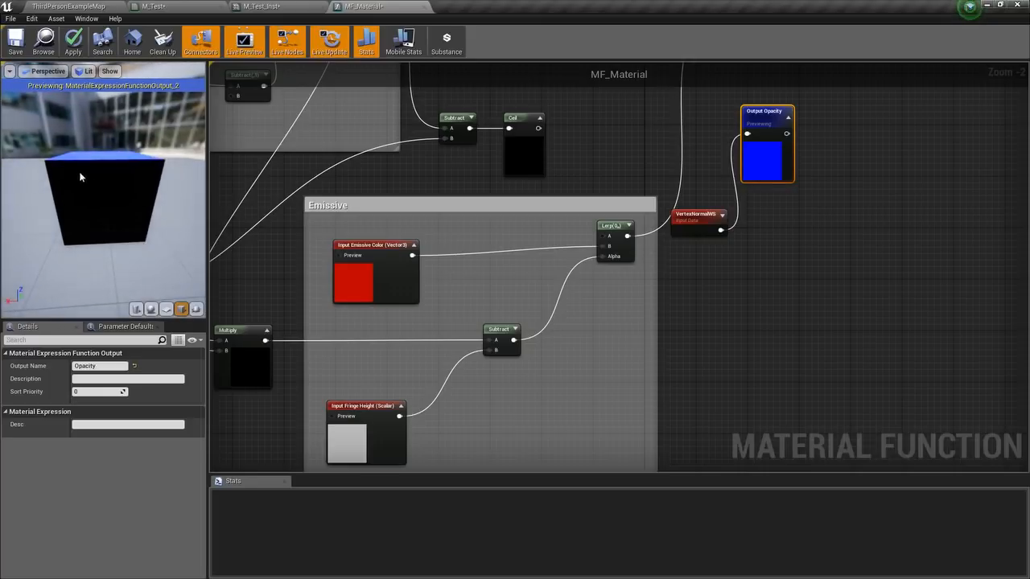
pyautogui.moveTo(116, 189); pyautogui.dragTo(137, 217)
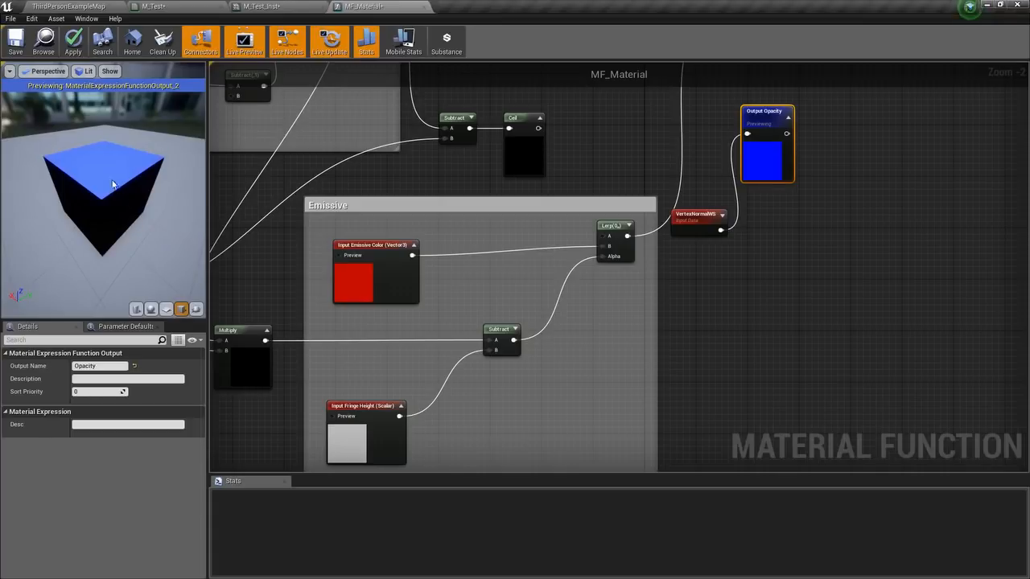
pyautogui.moveTo(107, 166); pyautogui.dragTo(103, 293)
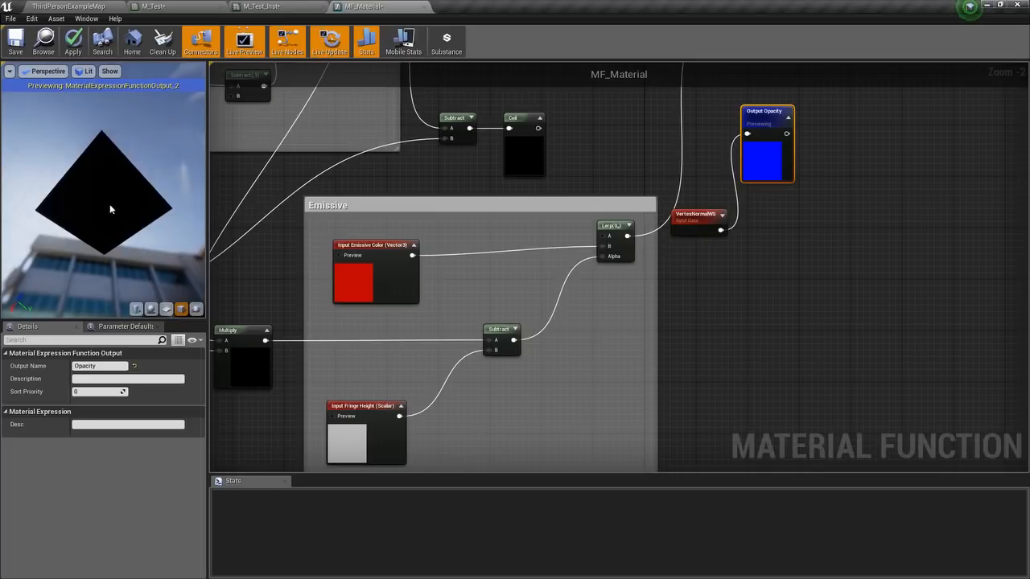
pyautogui.moveTo(113, 220); pyautogui.dragTo(118, 282)
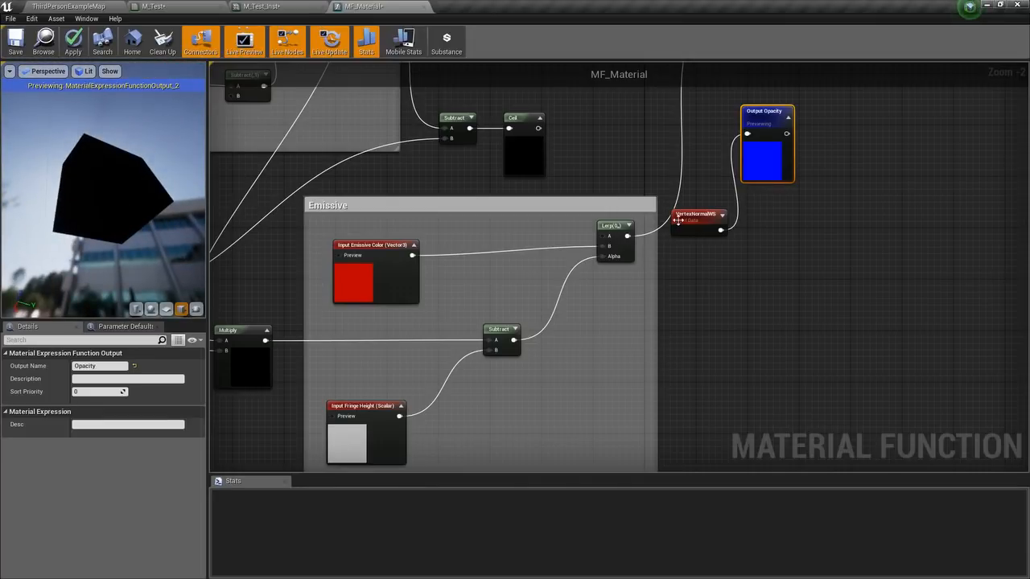
# - Disconnect VertexNormalWS from Output Opacity and move it away from the output, down into the Emissive group
pyautogui.keyDown('alt'); pyautogui.click(720, 230); pyautogui.keyUp('alt')
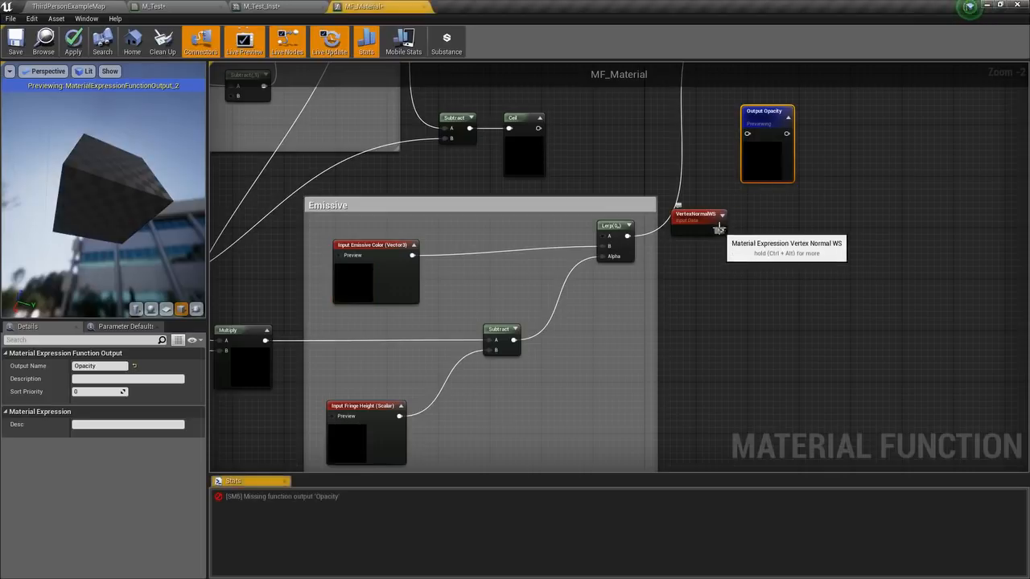
pyautogui.moveTo(710, 225); pyautogui.dragTo(549, 359)
pyautogui.moveTo(549, 359); pyautogui.dragTo(593, 265, button='right')
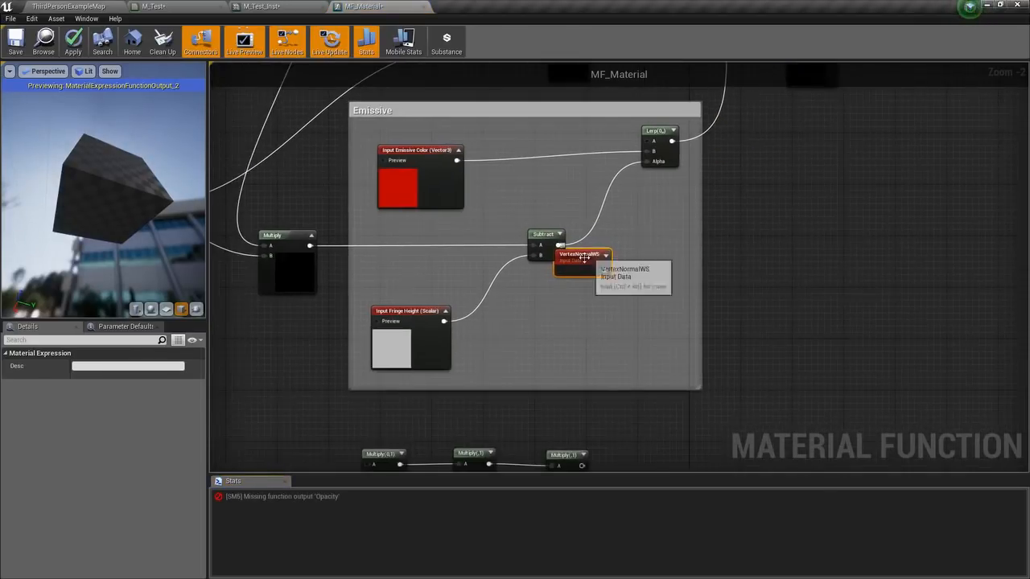
# - Try reconnecting VertexNormalWS to the Output Opacity node and undo that connection
pyautogui.moveTo(659, 235); pyautogui.dragTo(594, 347, button='right')
pyautogui.moveTo(531, 376); pyautogui.dragTo(725, 150)
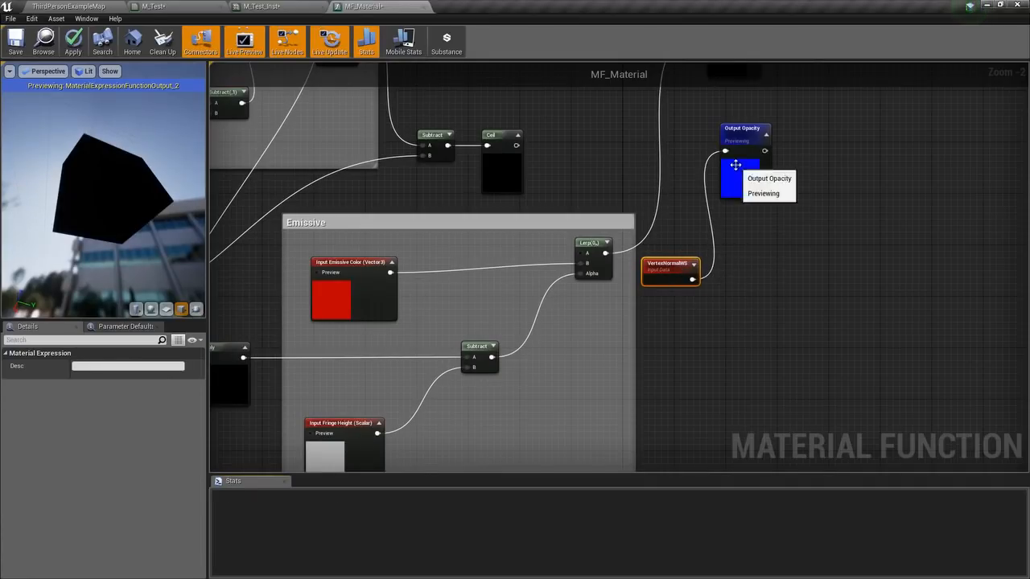
pyautogui.hotkey('ctrl', 'z')
# - Move the VertexNormalWS node below the Emissive group, ahead of the chain of three Multiply nodes
pyautogui.moveTo(684, 267); pyautogui.dragTo(511, 418)
pyautogui.moveTo(511, 418); pyautogui.dragTo(641, 233, button='right')
pyautogui.moveTo(641, 235); pyautogui.dragTo(330, 367)
# - Add a Clamp node fed by VertexNormalWS, connect it to the first Multiply's A input, and align both nodes with the chain
pyautogui.scroll(2, 375, 366)
pyautogui.moveTo(381, 363); pyautogui.dragTo(449, 282, button='right')
pyautogui.moveTo(370, 287); pyautogui.dragTo(374, 330)
pyautogui.write('a')
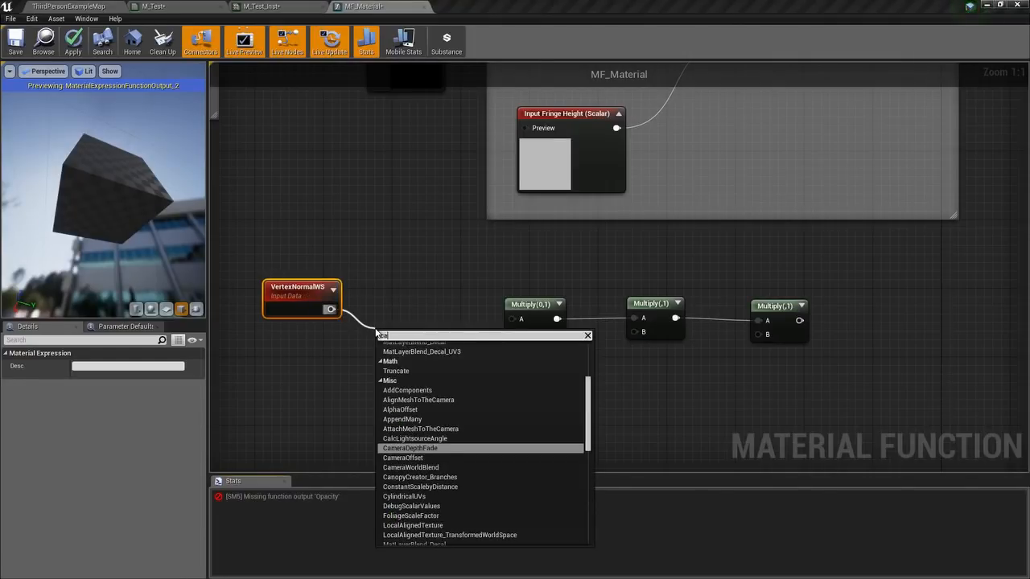
pyautogui.write('lamp')
pyautogui.press('Return')
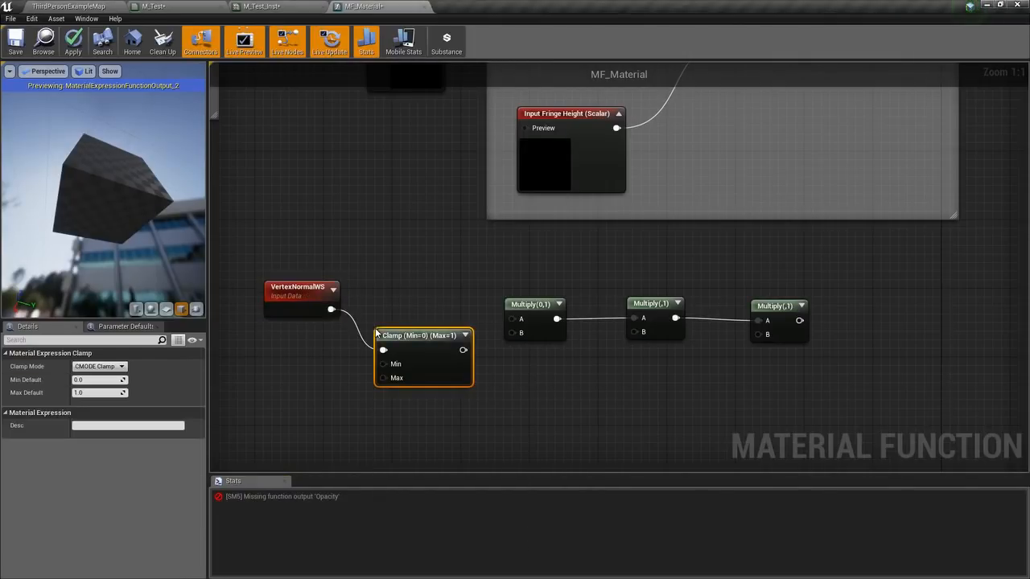
pyautogui.moveTo(413, 336); pyautogui.dragTo(512, 320)
pyautogui.moveTo(282, 264); pyautogui.dragTo(400, 314)
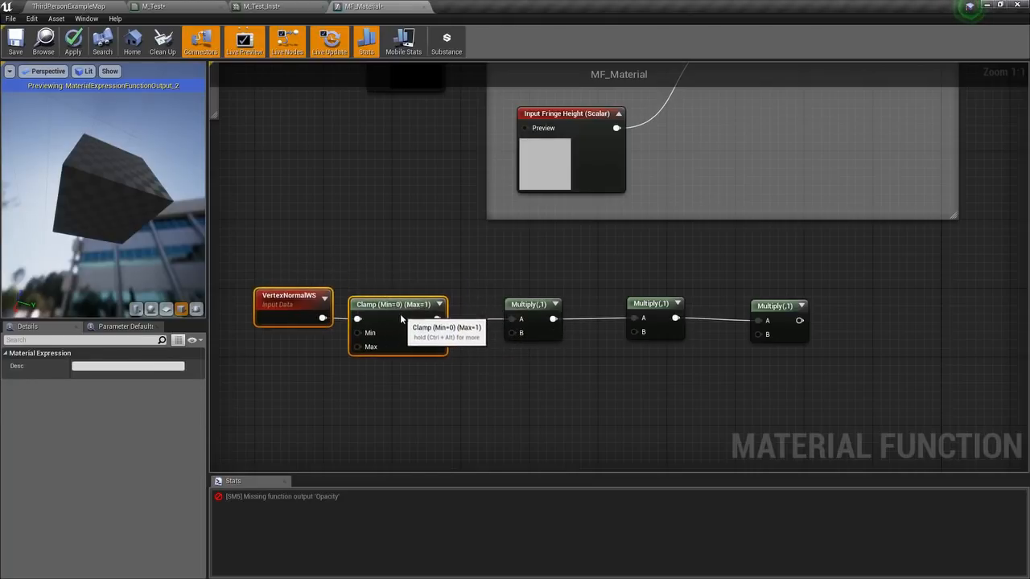
pyautogui.click(595, 383)
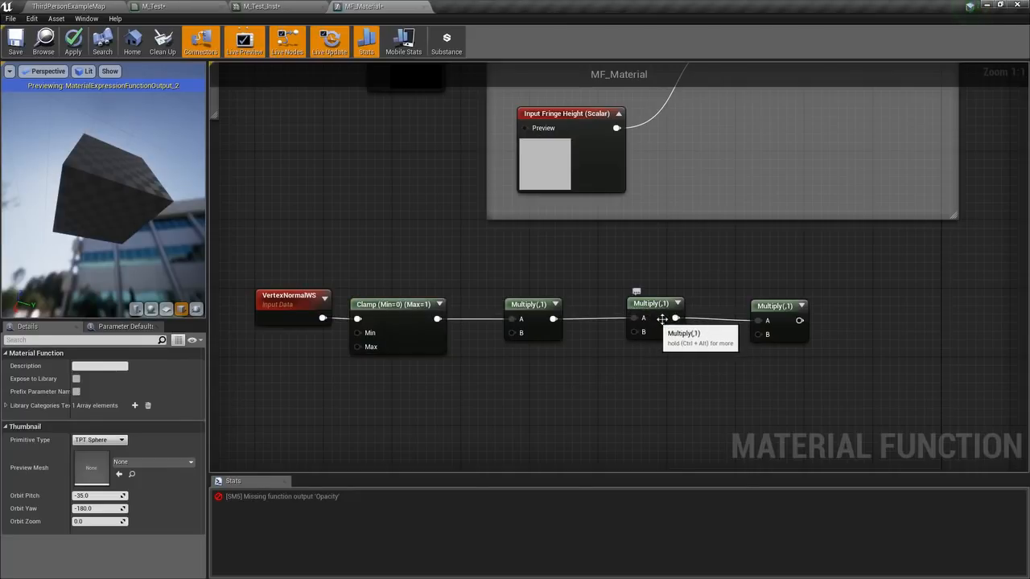
# - Add a FunctionInput node and place it between the Clamp and first Multiply nodes, just below them
pyautogui.rightClick(533, 370)
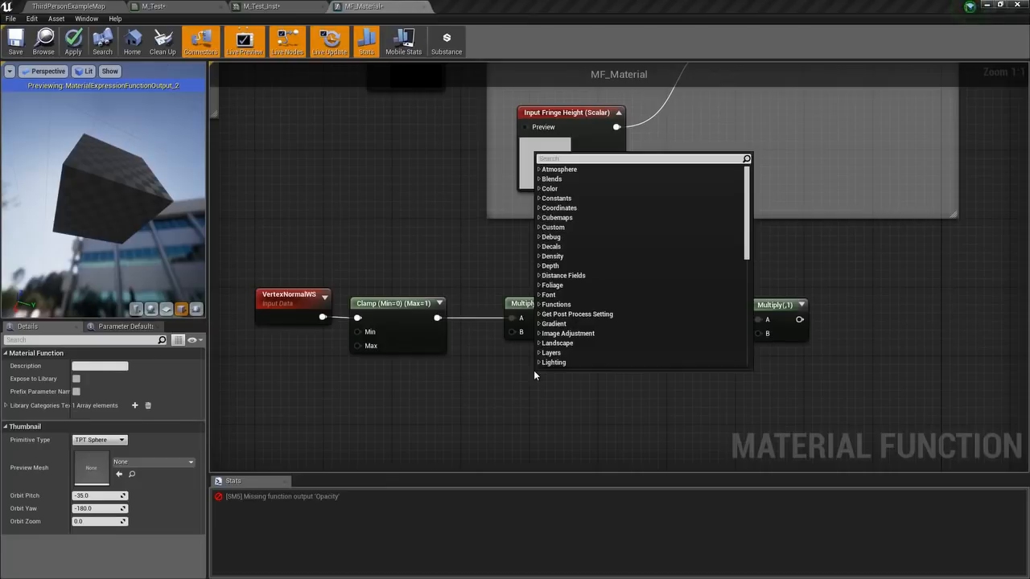
pyautogui.write('ip')
pyautogui.press('BackSpace')
pyautogui.write('npu')
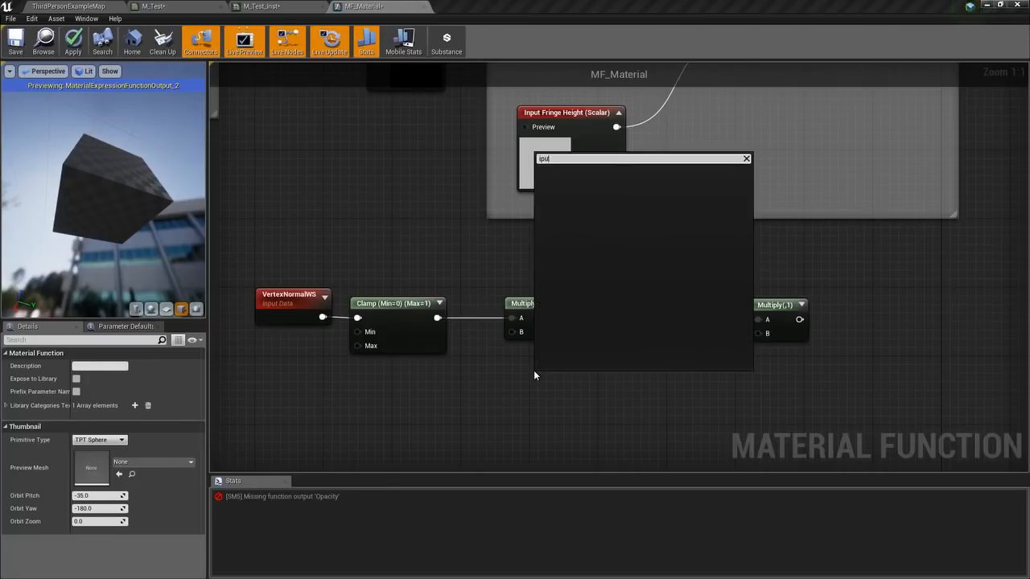
pyautogui.write('t')
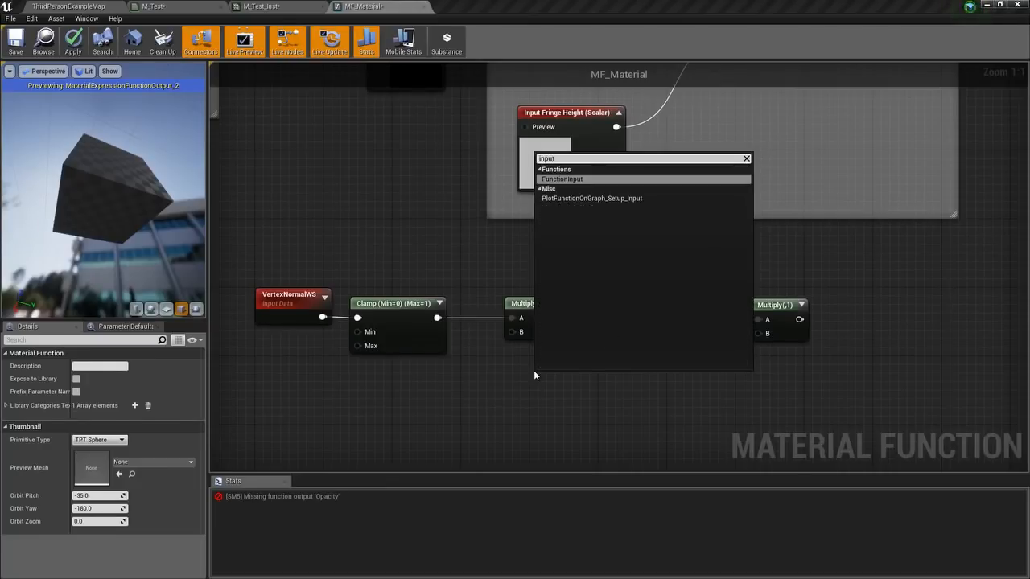
pyautogui.press('Return')
pyautogui.moveTo(534, 375); pyautogui.dragTo(462, 368)
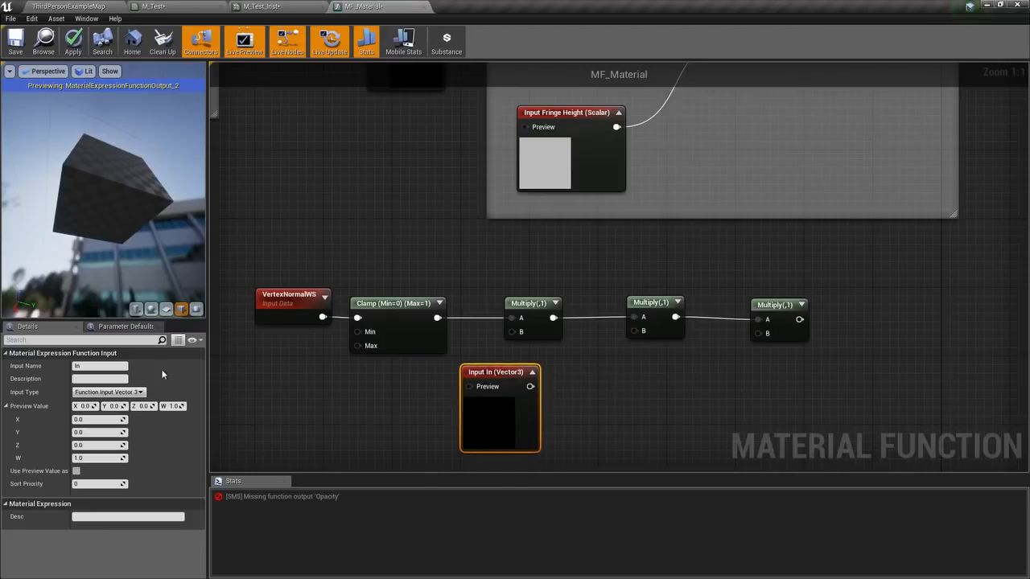
# - Change the new function input's type to Function Input Scalar and name it Height
pyautogui.click(109, 391)
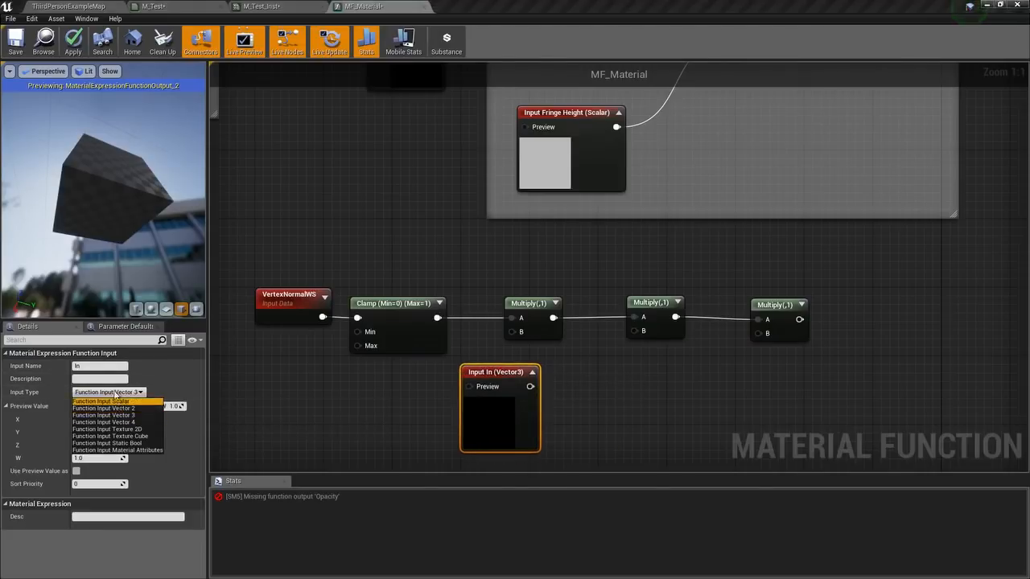
pyautogui.click(100, 401)
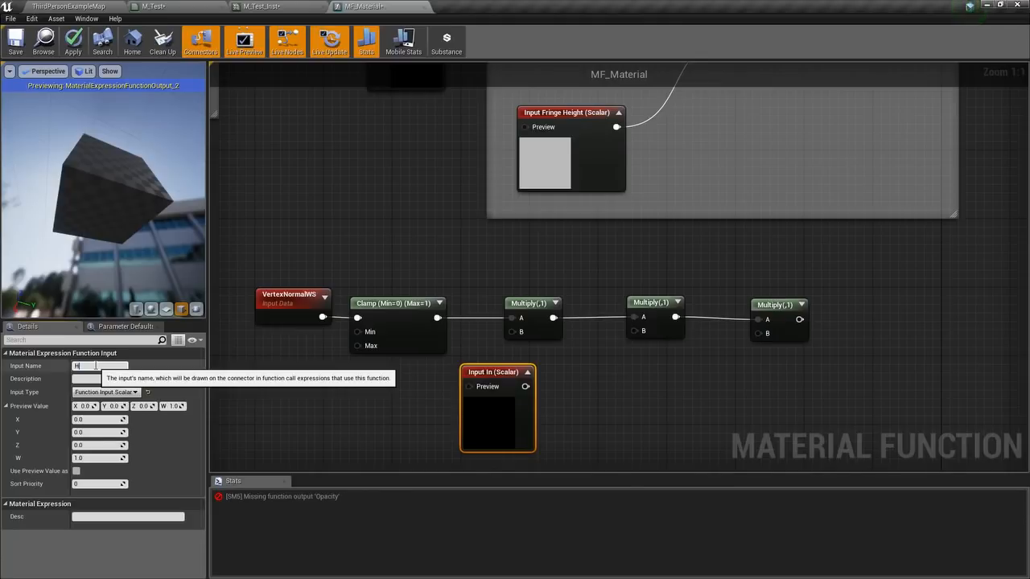
pyautogui.press('Return')
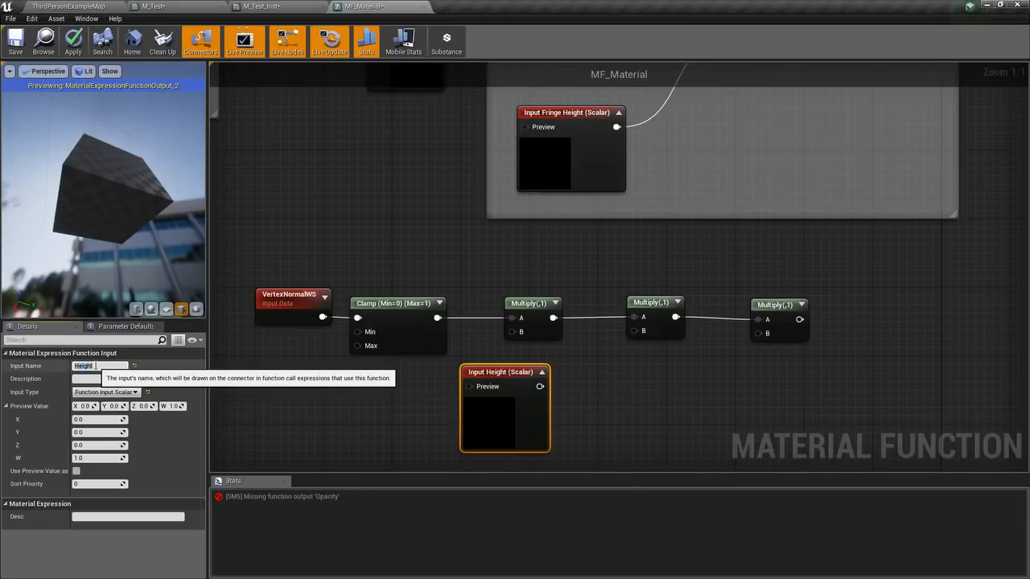
# - Connect Input Height to the first Multiply's B input and place it directly beneath the Clamp node
pyautogui.moveTo(580, 332); pyautogui.dragTo(666, 274, button='right')
pyautogui.moveTo(621, 306); pyautogui.dragTo(602, 276)
pyautogui.moveTo(601, 276); pyautogui.dragTo(595, 242, button='right')
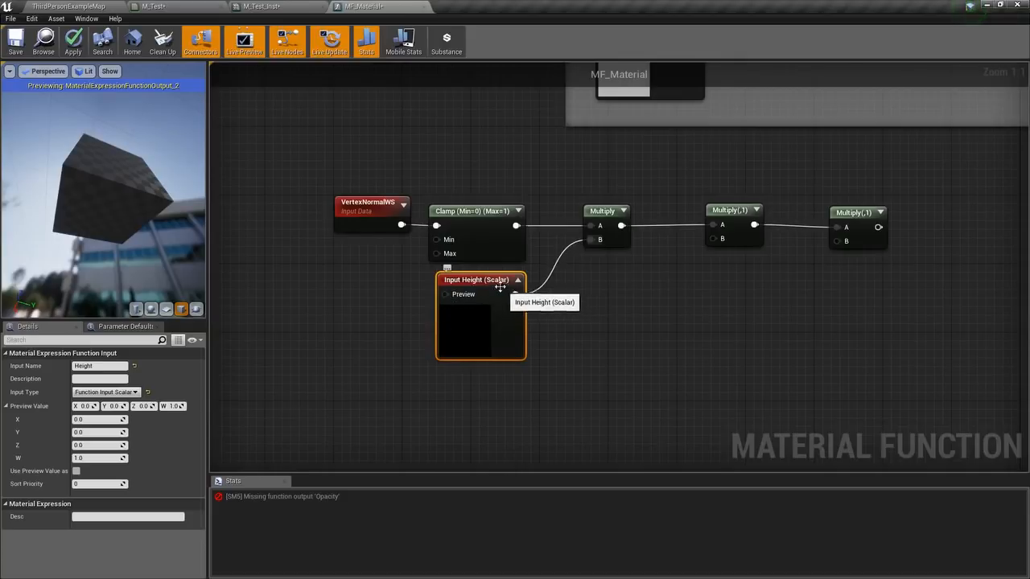
# - Set the sort priority of the Height input to 5
pyautogui.scroll(-2, 524, 246)
pyautogui.moveTo(636, 123); pyautogui.dragTo(586, 237, button='right')
pyautogui.click(587, 237)
pyautogui.click(448, 398)
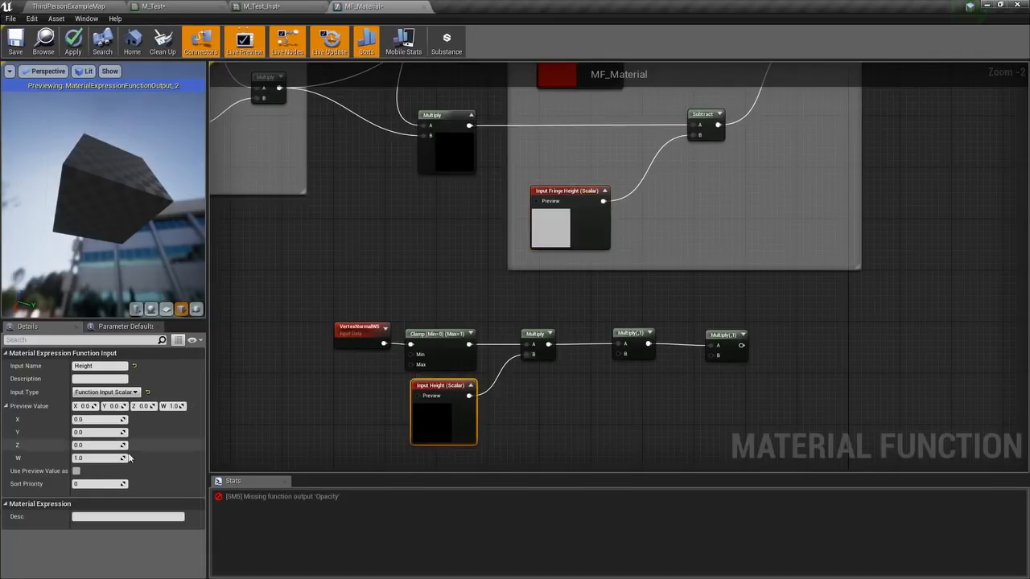
pyautogui.click(105, 483)
pyautogui.write('5')
pyautogui.press('Return')
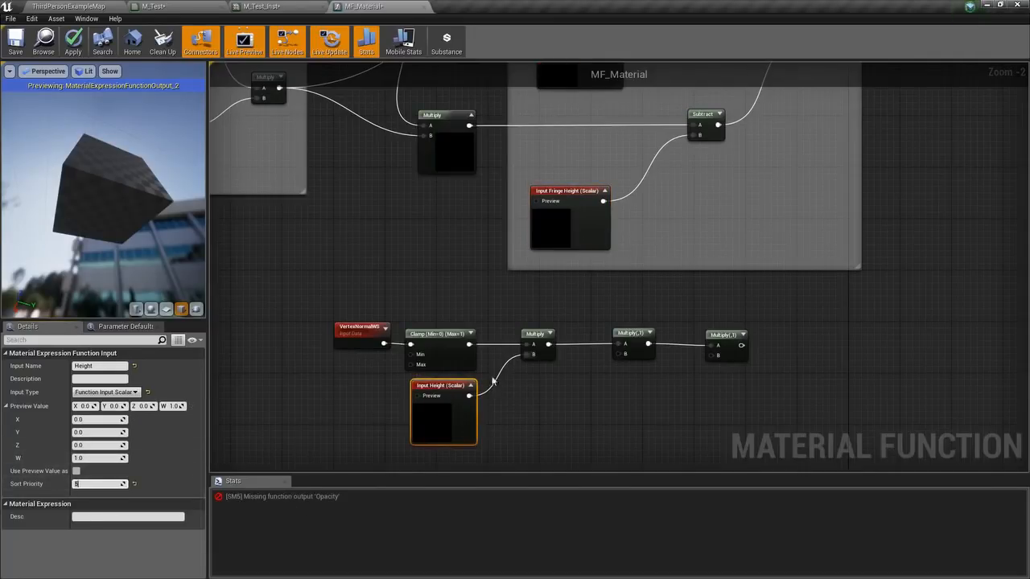
# - Duplicate the Height input, place the copy beside it, name it Axis, and set its type to Function Input Vector 3
pyautogui.scroll(2, 558, 379)
pyautogui.moveTo(280, 309); pyautogui.dragTo(339, 273, button='right')
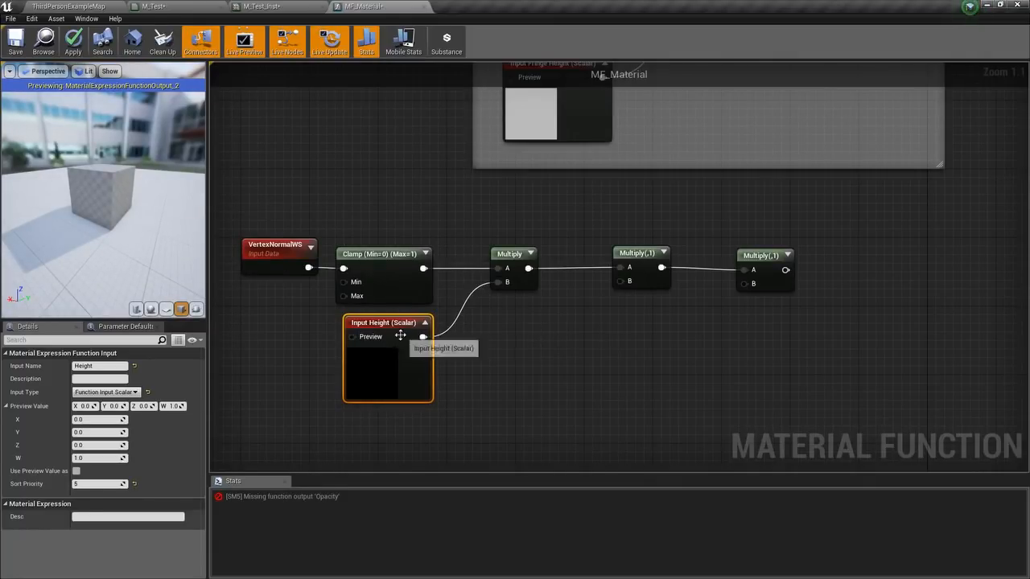
pyautogui.hotkey('ctrl', 'w')
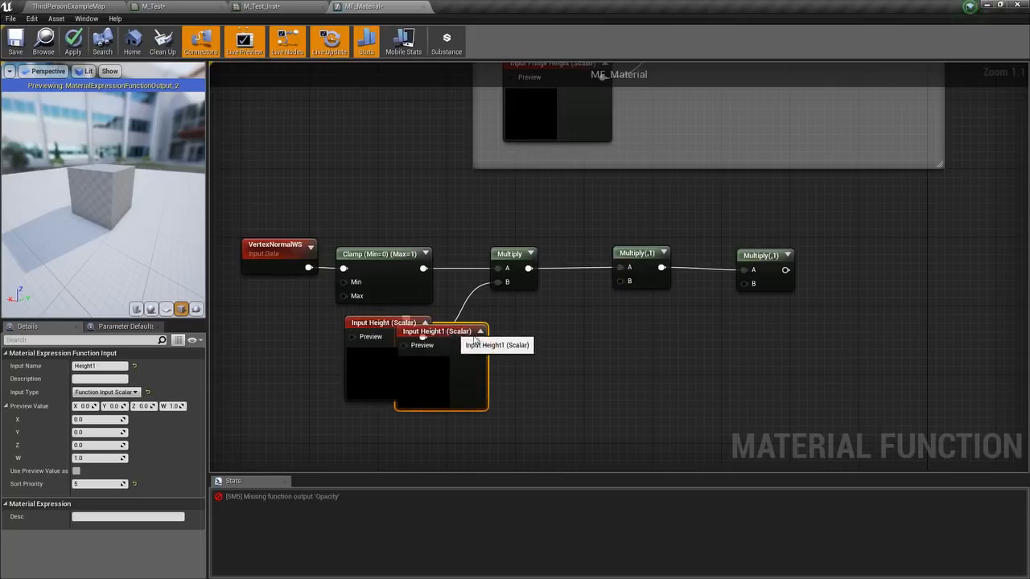
pyautogui.moveTo(435, 334); pyautogui.dragTo(490, 348)
pyautogui.click(85, 367)
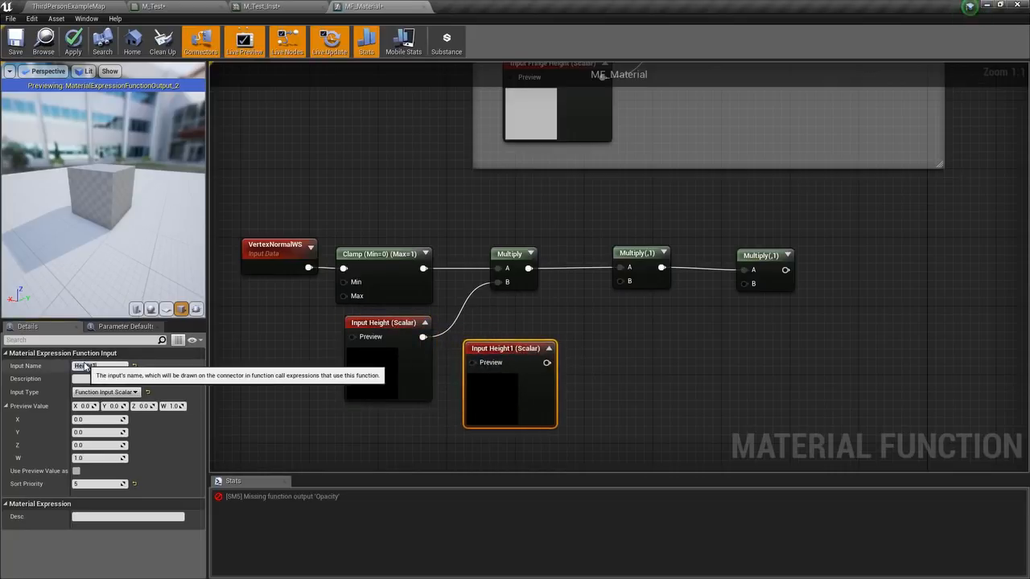
pyautogui.write('Axis')
pyautogui.press('Return')
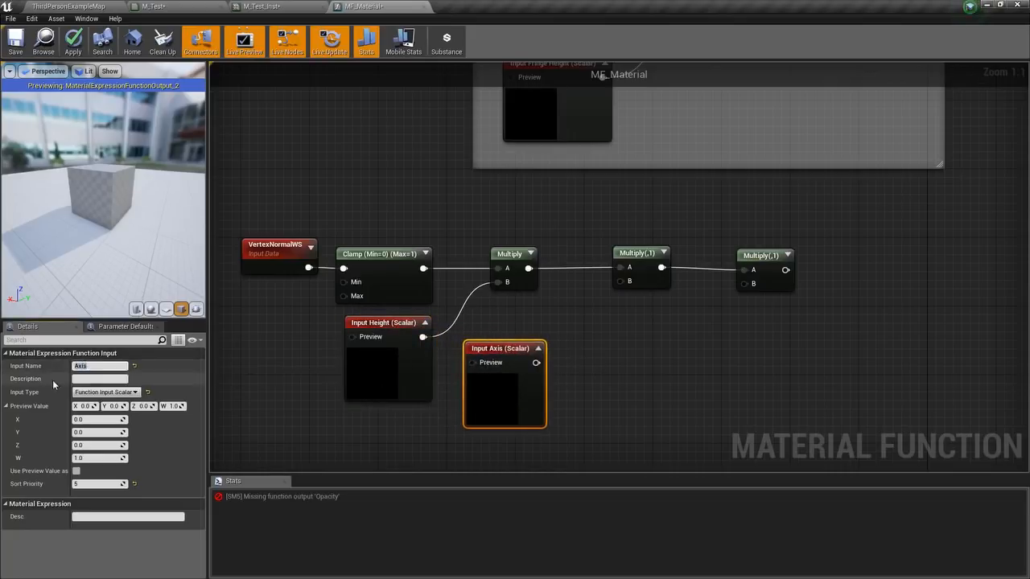
pyautogui.click(105, 391)
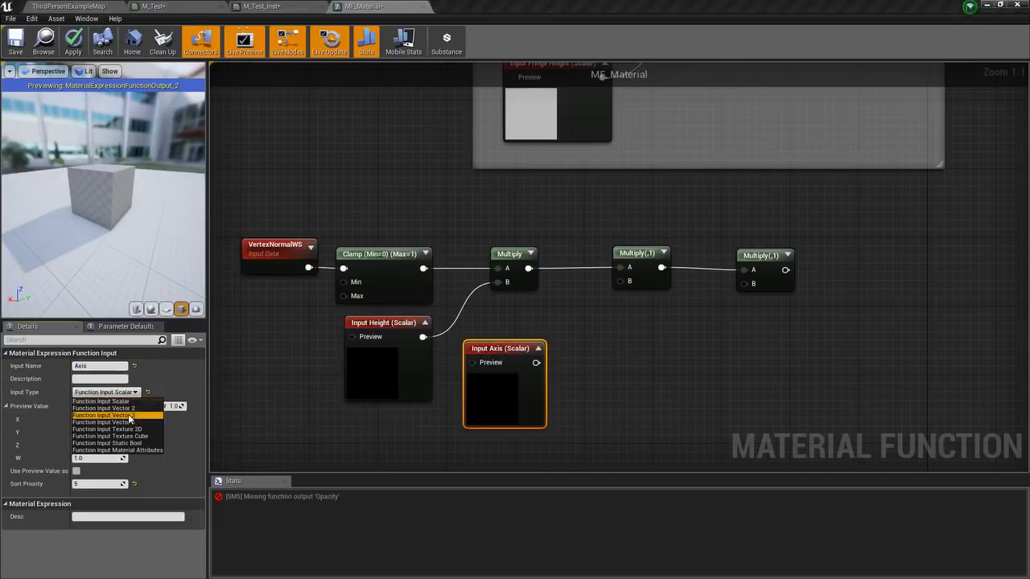
pyautogui.click(128, 415)
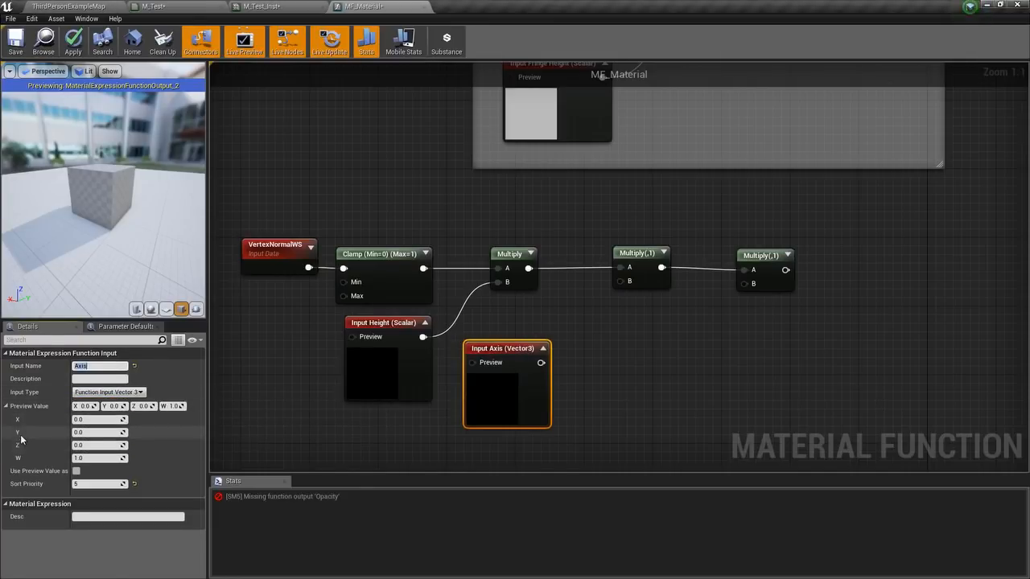
# - Connect Input Axis to the second Multiply's B input, and the Multiply feeding the Emissive group to the third Multiply's B input
pyautogui.moveTo(545, 370); pyautogui.dragTo(489, 353, button='right')
pyautogui.moveTo(485, 347); pyautogui.dragTo(569, 265)
pyautogui.scroll(-2, 568, 266)
pyautogui.moveTo(554, 211); pyautogui.dragTo(538, 286, button='right')
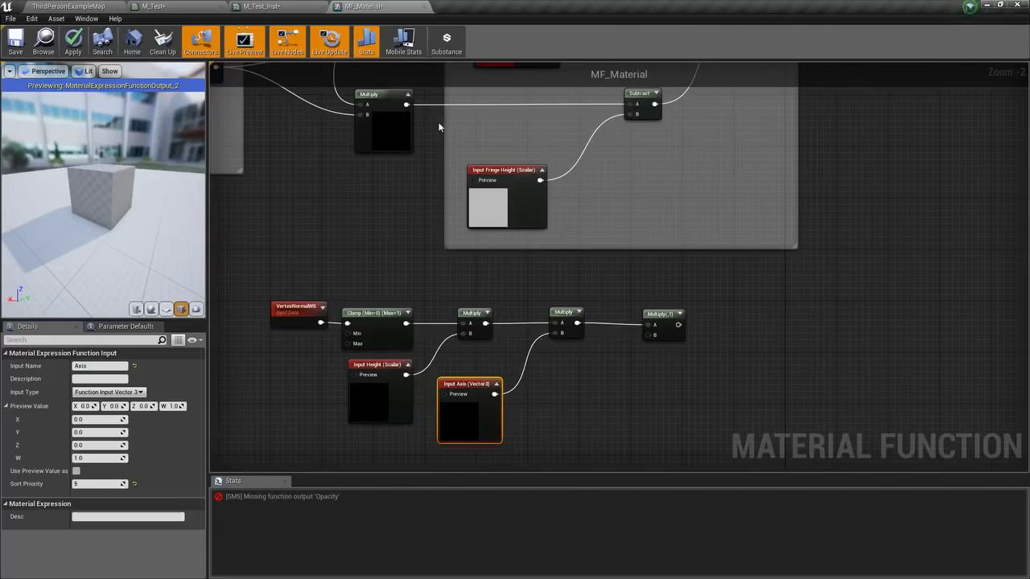
pyautogui.moveTo(407, 104); pyautogui.dragTo(651, 336)
# - Group the vertex normal, Clamp, Height, Axis and three Multiply nodes in a comment titled WPO
pyautogui.scroll(-2, 650, 329)
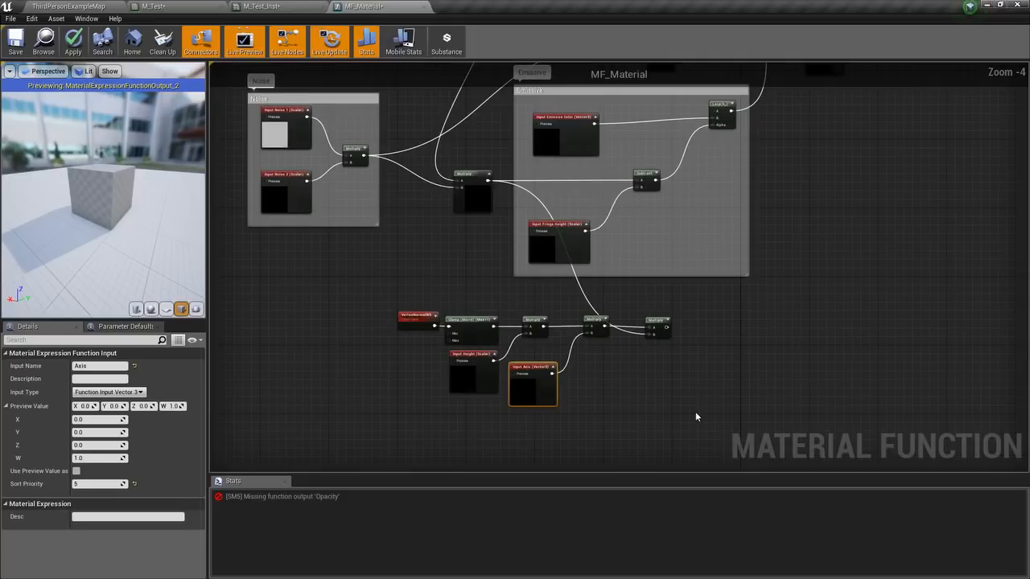
pyautogui.moveTo(695, 411); pyautogui.dragTo(424, 314)
pyautogui.moveTo(368, 296); pyautogui.dragTo(368, 296)
pyautogui.press('c')
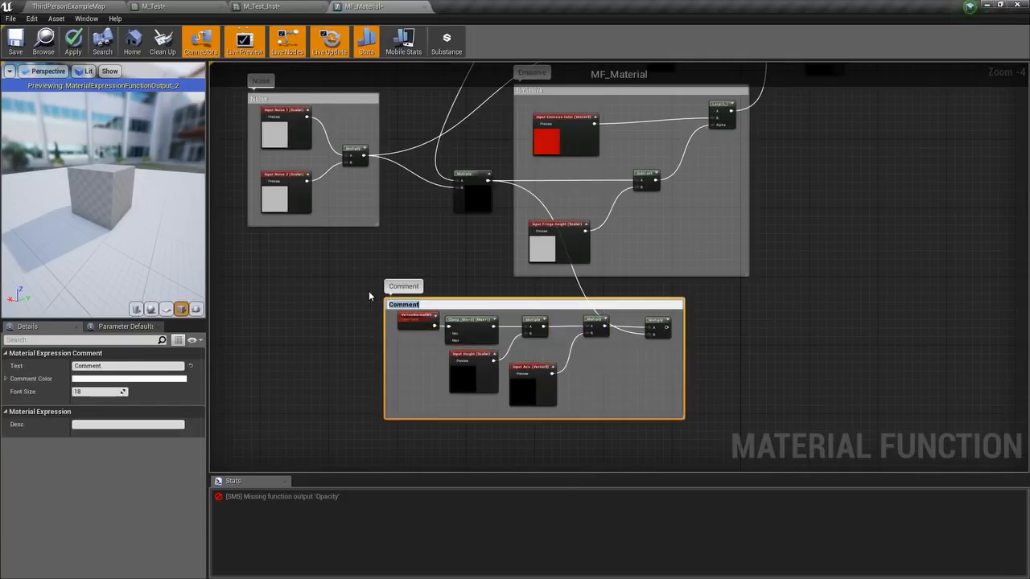
pyautogui.write('WPO')
pyautogui.press('Return')
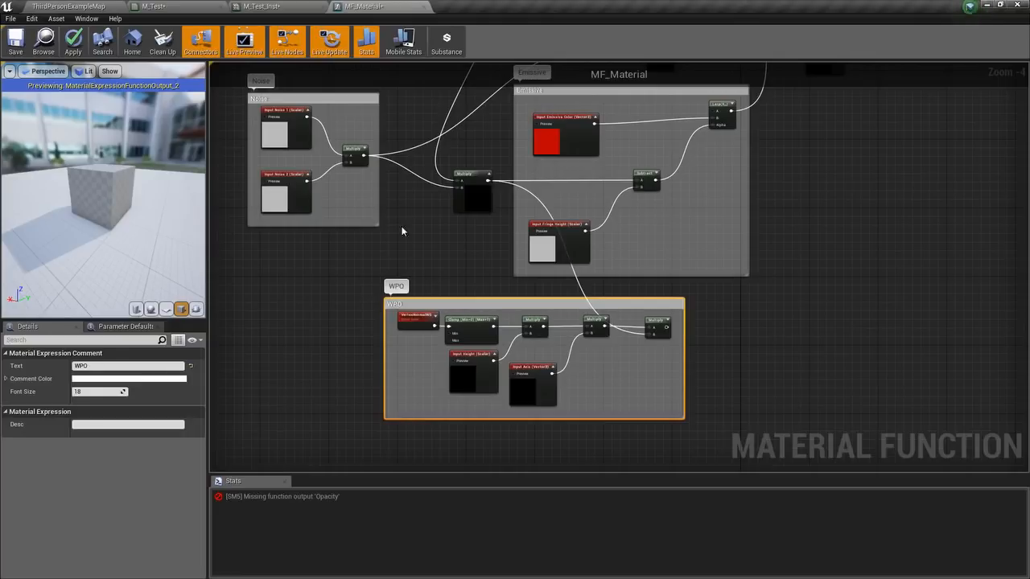
# - Duplicate the Opacity function output below the original and stop previewing the original node
pyautogui.scroll(1, 643, 241)
pyautogui.scroll(-4, 678, 287)
pyautogui.scroll(2, 663, 290)
pyautogui.scroll(1, 664, 291)
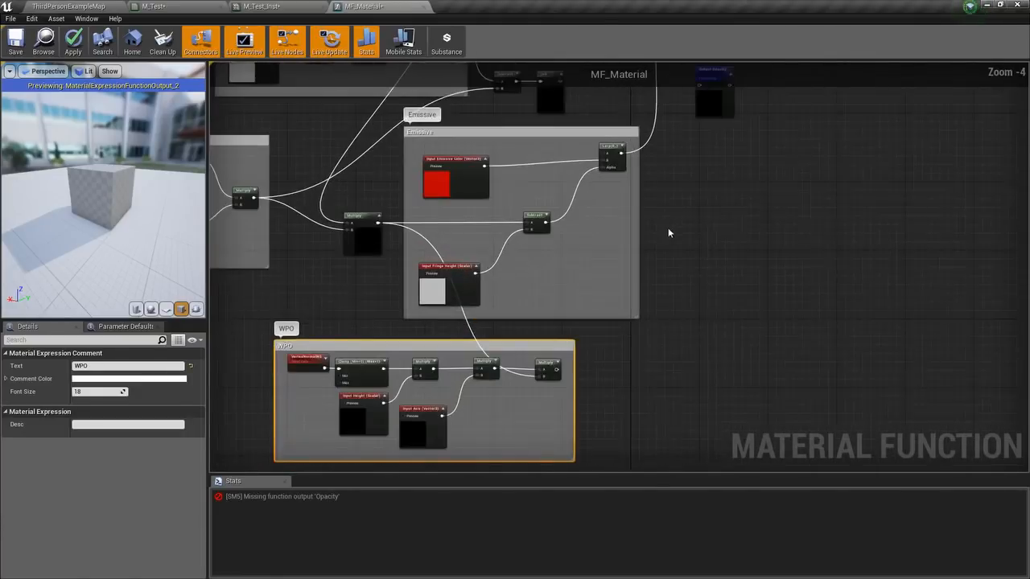
pyautogui.moveTo(673, 230); pyautogui.dragTo(643, 221, button='right')
pyautogui.click(667, 118)
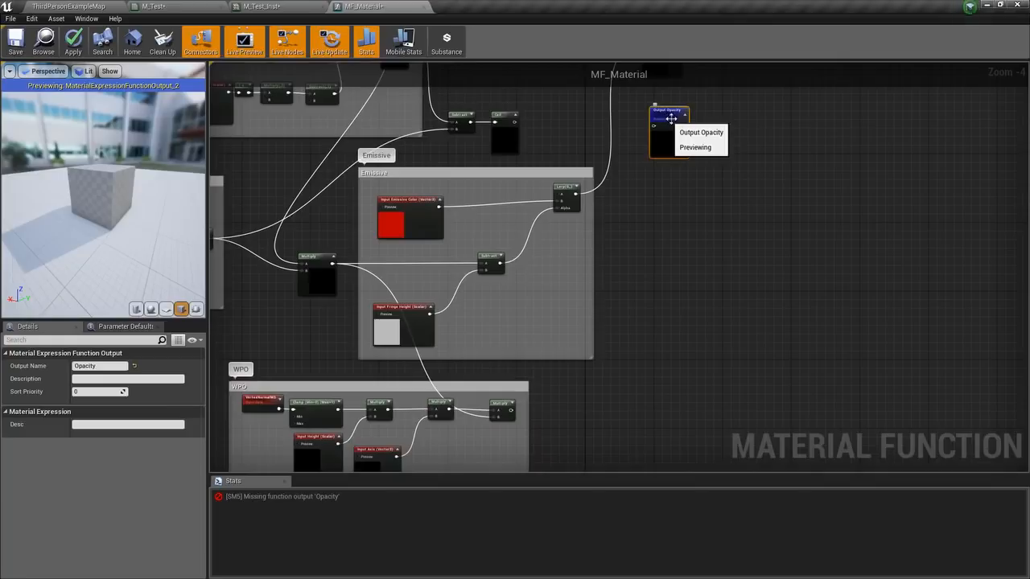
pyautogui.rightClick(672, 123)
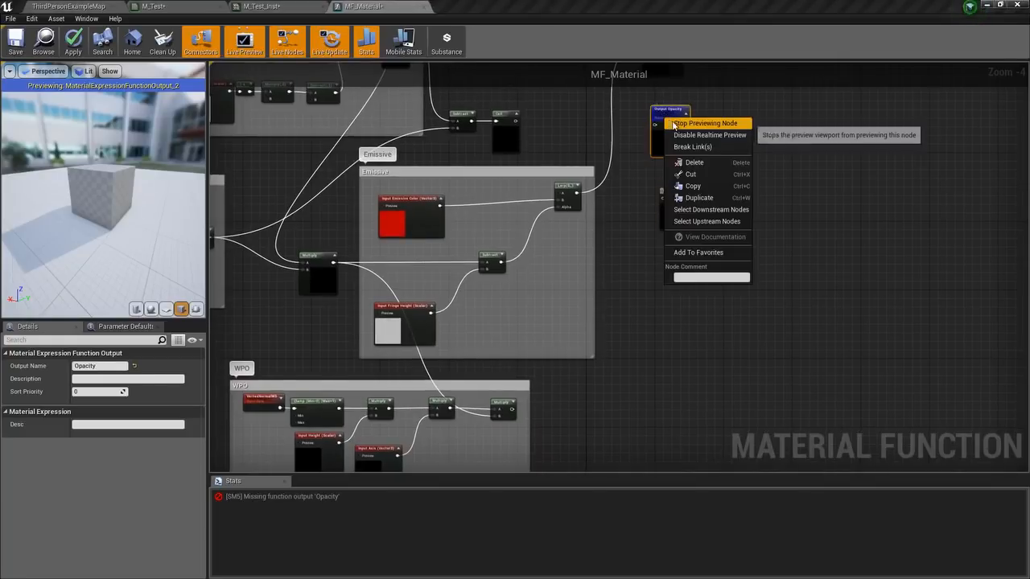
pyautogui.click(699, 197)
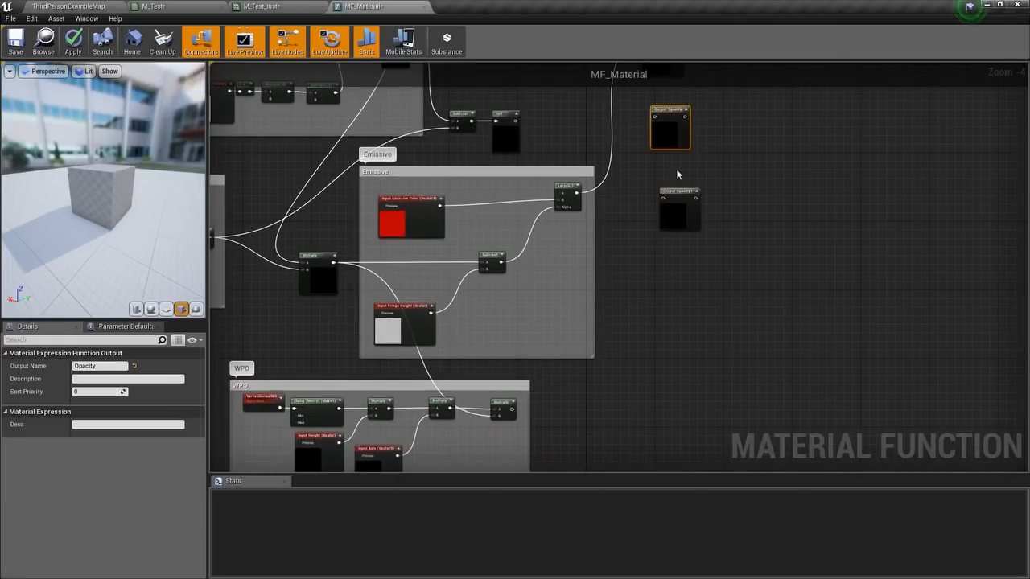
# - Name the duplicated function output WPO and set its sort priority to 2
pyautogui.click(103, 366)
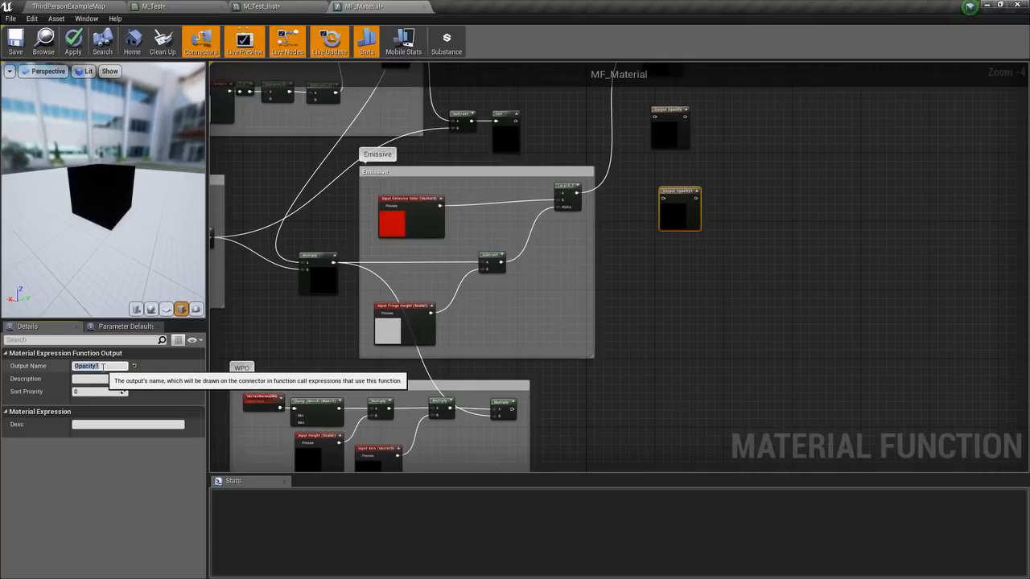
pyautogui.press('Return')
pyautogui.press('Return')
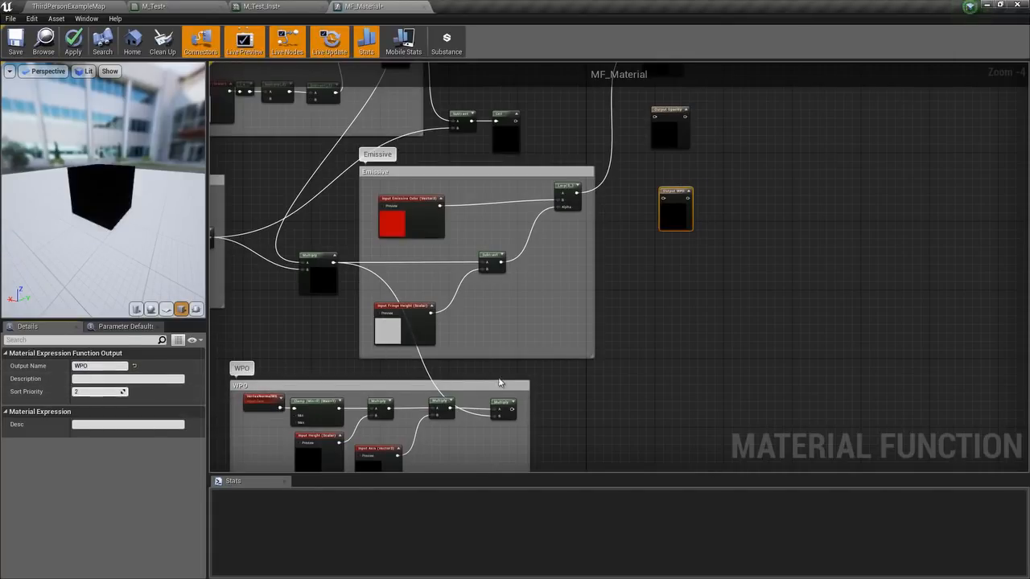
# - Connect the WPO group's last Multiply to Output WPO and the Ceil node to Output Opacity, and apply the function
pyautogui.moveTo(512, 408); pyautogui.dragTo(667, 198)
pyautogui.moveTo(666, 198); pyautogui.dragTo(601, 298, button='right')
pyautogui.scroll(1, 601, 298)
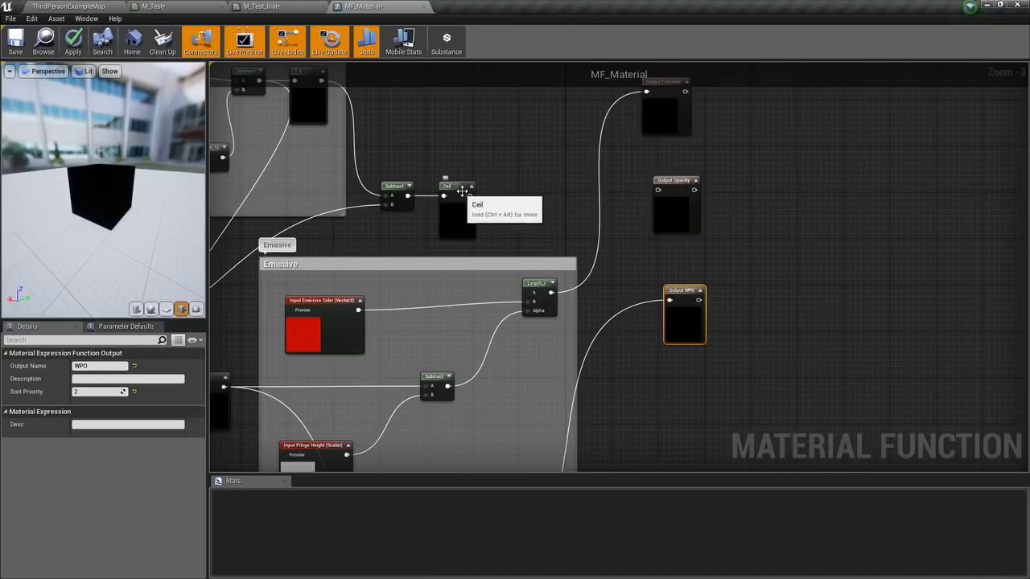
pyautogui.moveTo(470, 195); pyautogui.dragTo(658, 194)
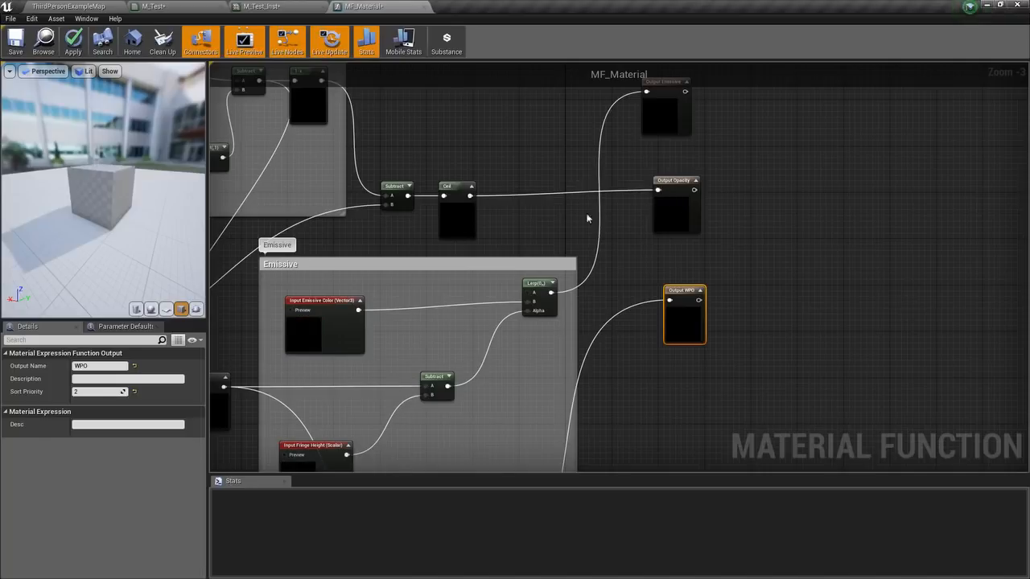
pyautogui.scroll(-2, 588, 218)
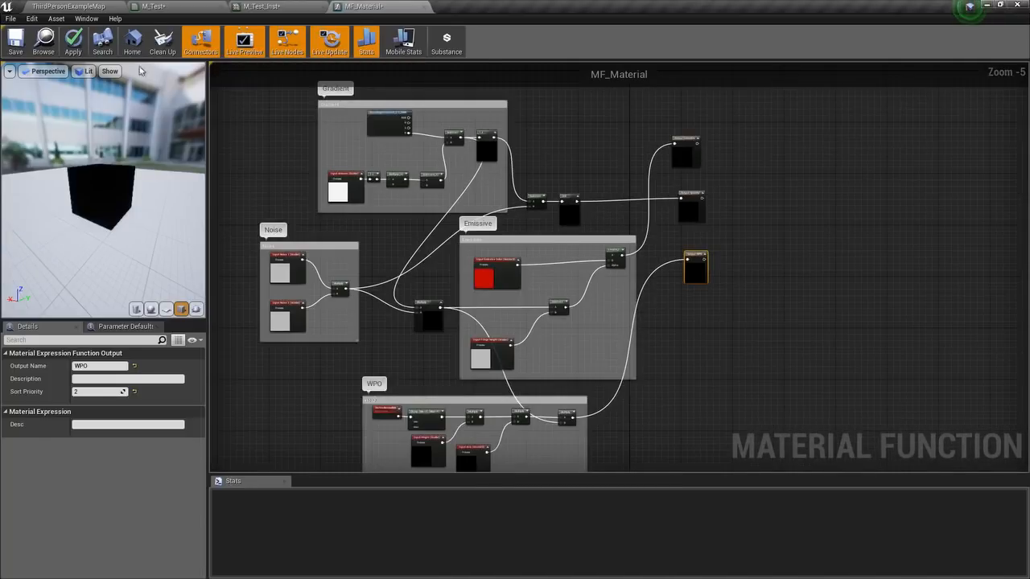
pyautogui.click(73, 40)
# - In M_Test, connect the WPO group's final Multiply to World Position Offset and apply the material
pyautogui.moveTo(437, 238); pyautogui.dragTo(436, 94, button='right')
pyautogui.scroll(2, 473, 268)
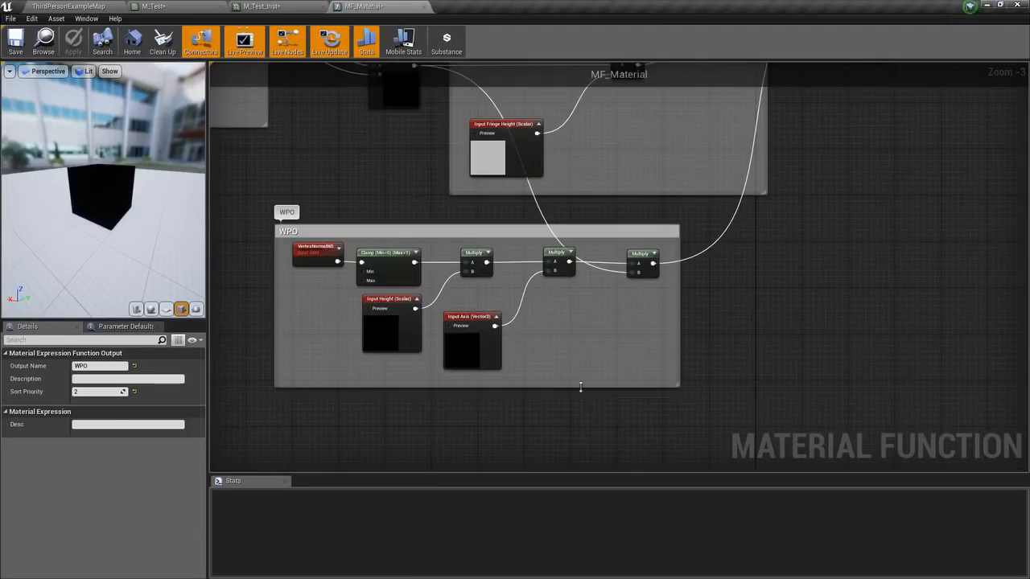
pyautogui.moveTo(537, 225); pyautogui.dragTo(423, 28, button='right')
pyautogui.click(179, 6)
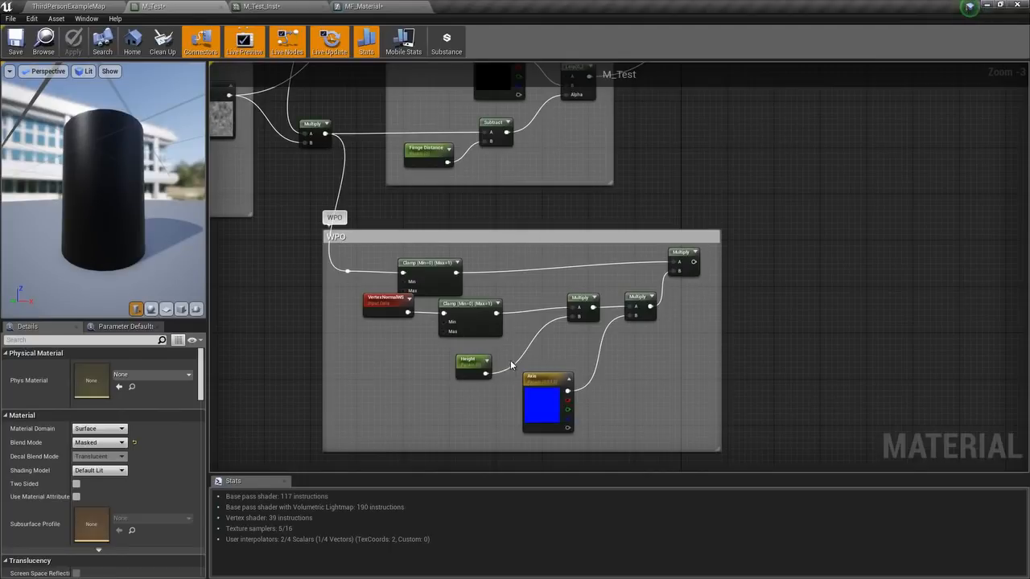
pyautogui.moveTo(568, 321); pyautogui.dragTo(531, 338, button='right')
pyautogui.scroll(-1, 578, 314)
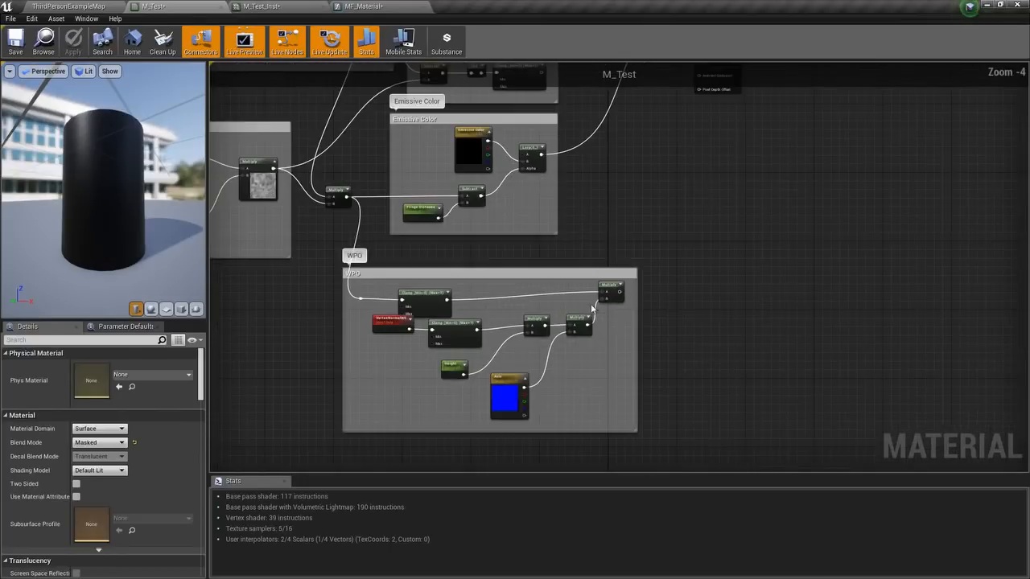
pyautogui.moveTo(578, 315); pyautogui.dragTo(507, 360, button='right')
pyautogui.moveTo(500, 354); pyautogui.dragTo(591, 99)
pyautogui.moveTo(591, 99); pyautogui.dragTo(603, 152, button='right')
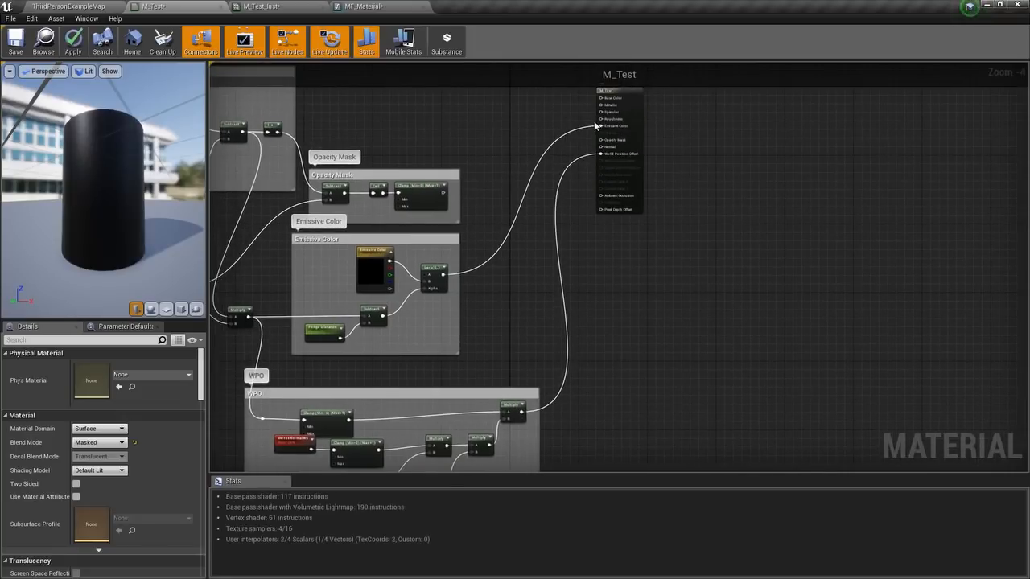
pyautogui.click(73, 42)
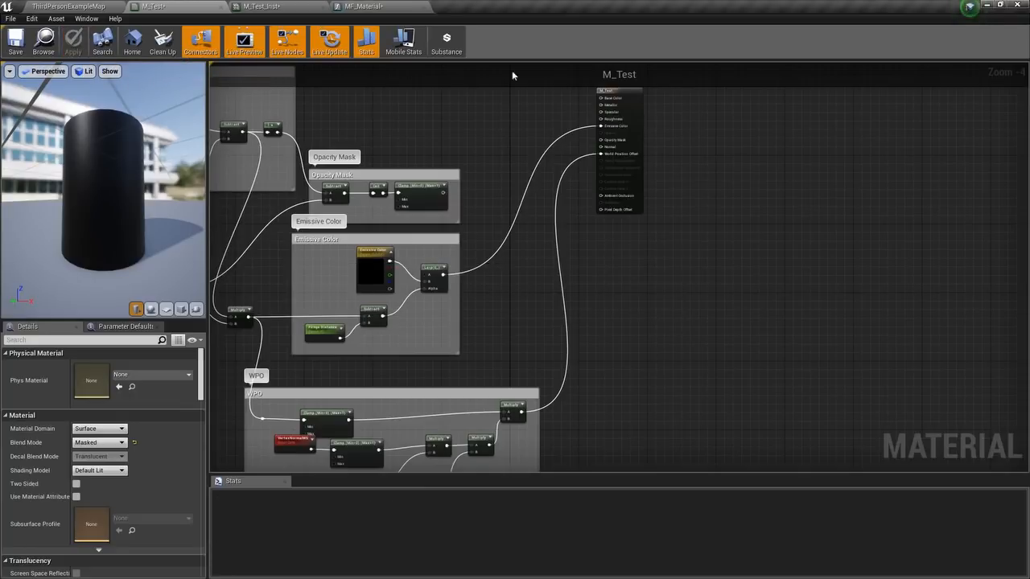
# - Open the M_Test_Inst material instance and preview it on a sphere
pyautogui.click(243, 6)
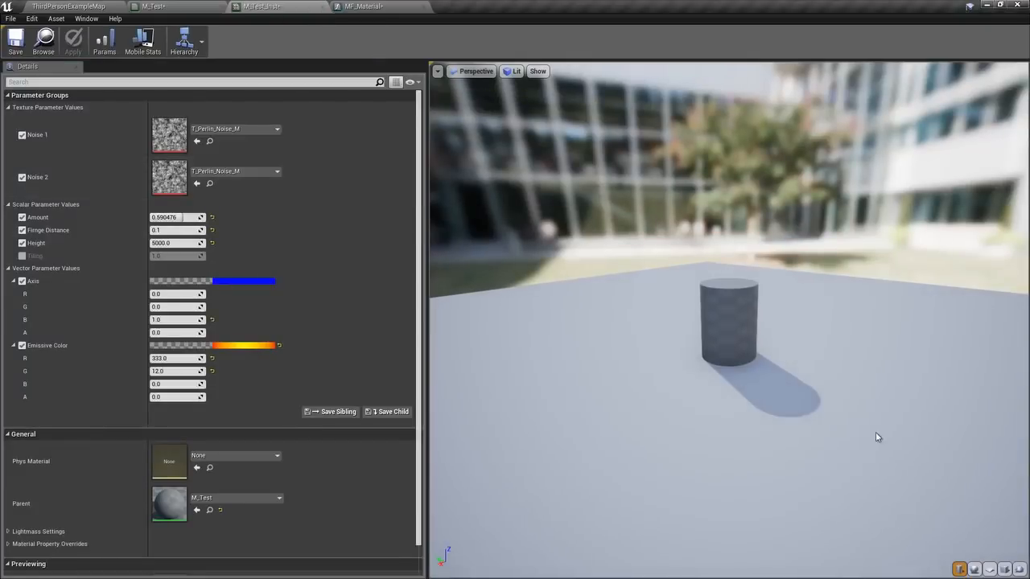
pyautogui.moveTo(824, 436); pyautogui.dragTo(732, 341)
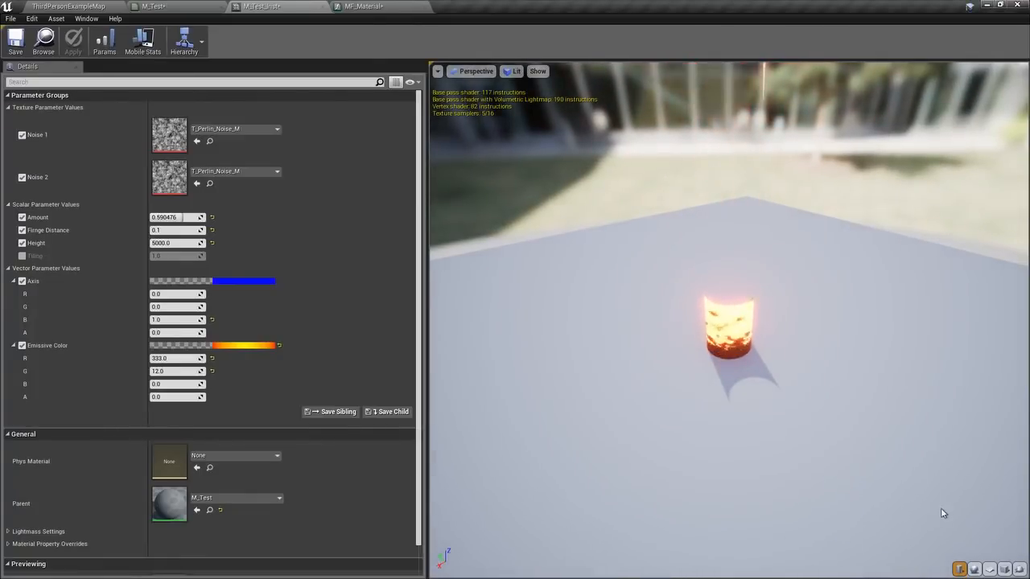
pyautogui.click(975, 569)
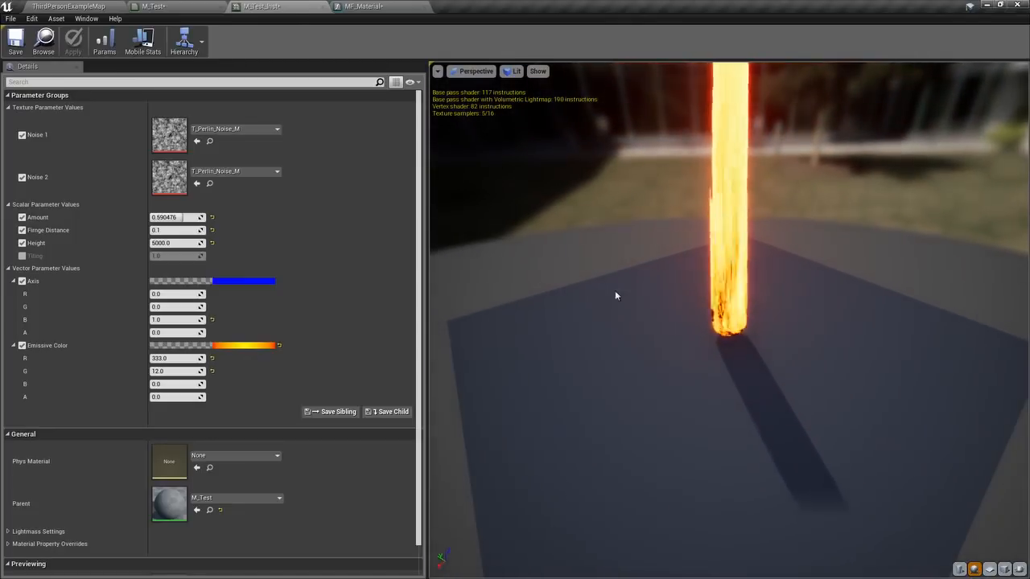
# - Set the instance's Height to 1000 and scrub its Amount up to 0.990476
pyautogui.click(172, 242)
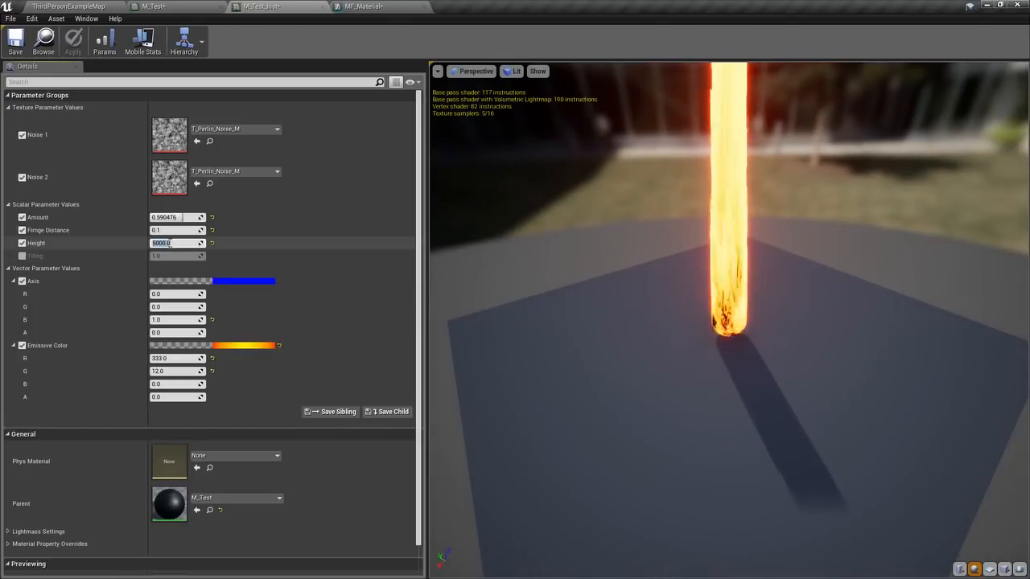
pyautogui.write('1000')
pyautogui.press('Return')
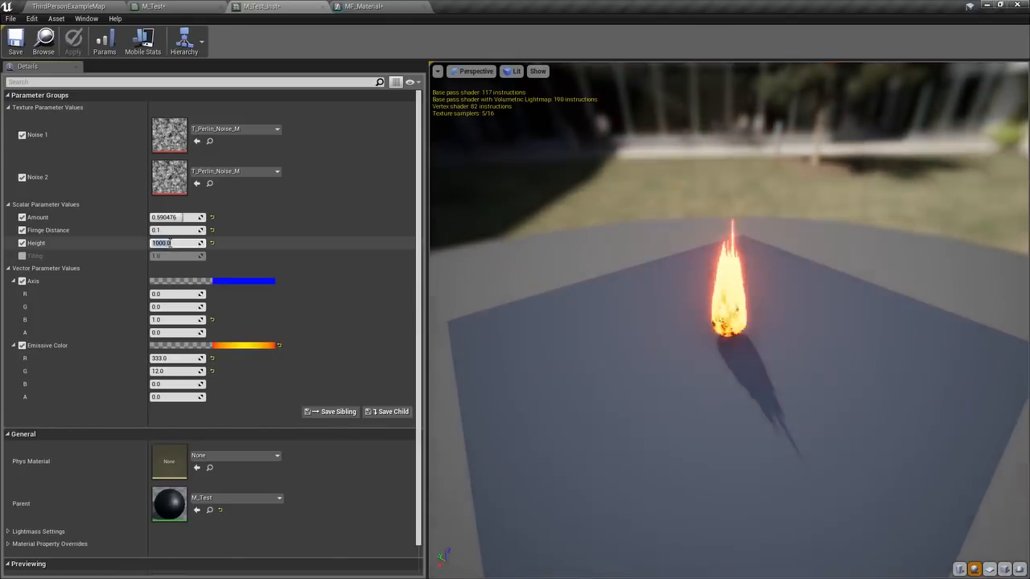
pyautogui.moveTo(173, 217)
pyautogui.mouseDown()
pyautogui.moveTo(157, 217)
pyautogui.moveTo(197, 217)
pyautogui.moveTo(153, 217)
pyautogui.moveTo(191, 217)
pyautogui.mouseUp()
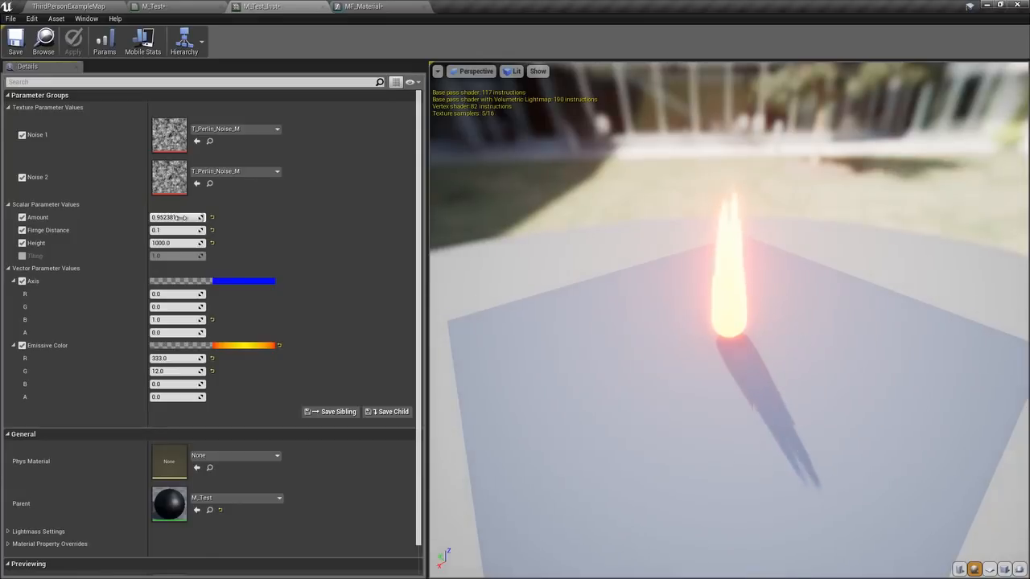
pyautogui.moveTo(188, 217)
pyautogui.mouseDown()
pyautogui.moveTo(153, 217)
pyautogui.moveTo(202, 217)
pyautogui.mouseUp()
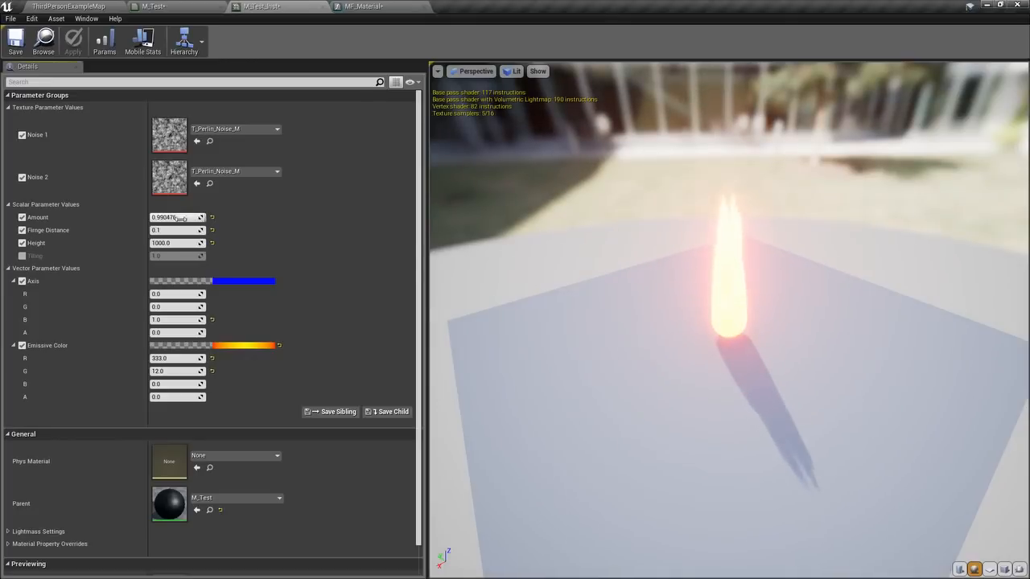
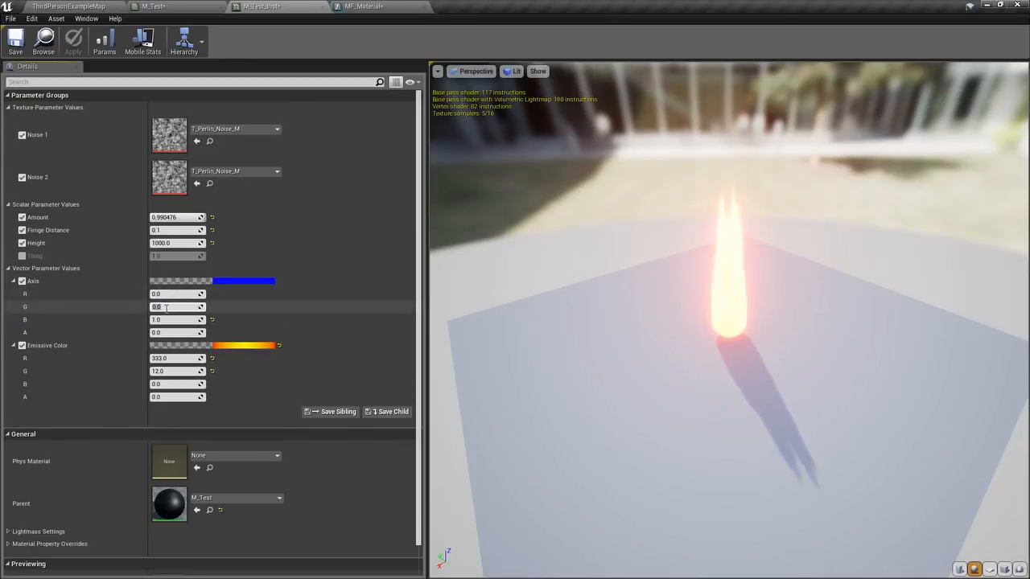
# - Try a sideways stretch by setting the Axis vector's G to 1 and B to 0
pyautogui.write('1')
pyautogui.press('Return')
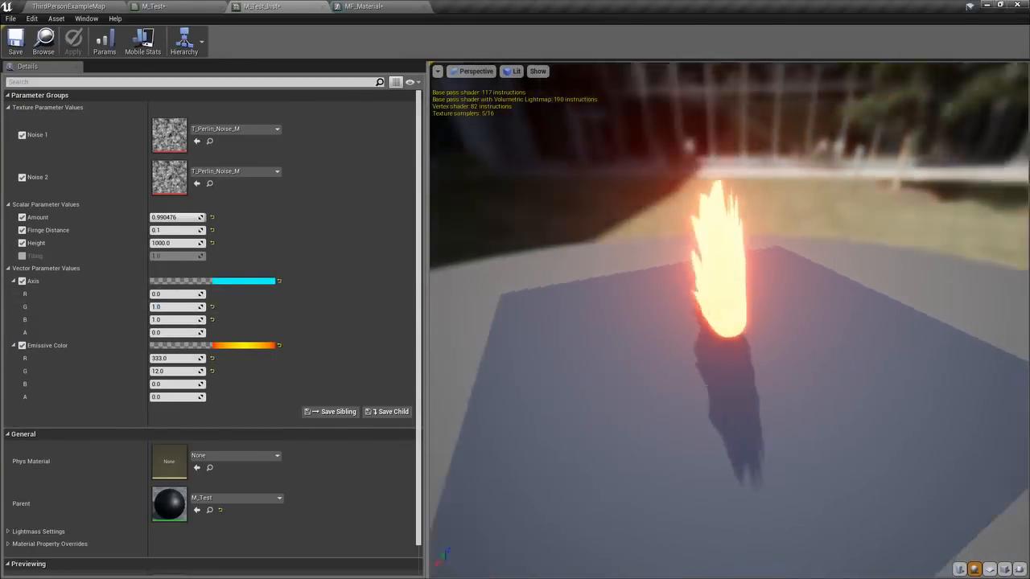
pyautogui.moveTo(694, 363)
pyautogui.mouseDown()
pyautogui.moveTo(643, 363)
pyautogui.moveTo(694, 363)
pyautogui.mouseUp()
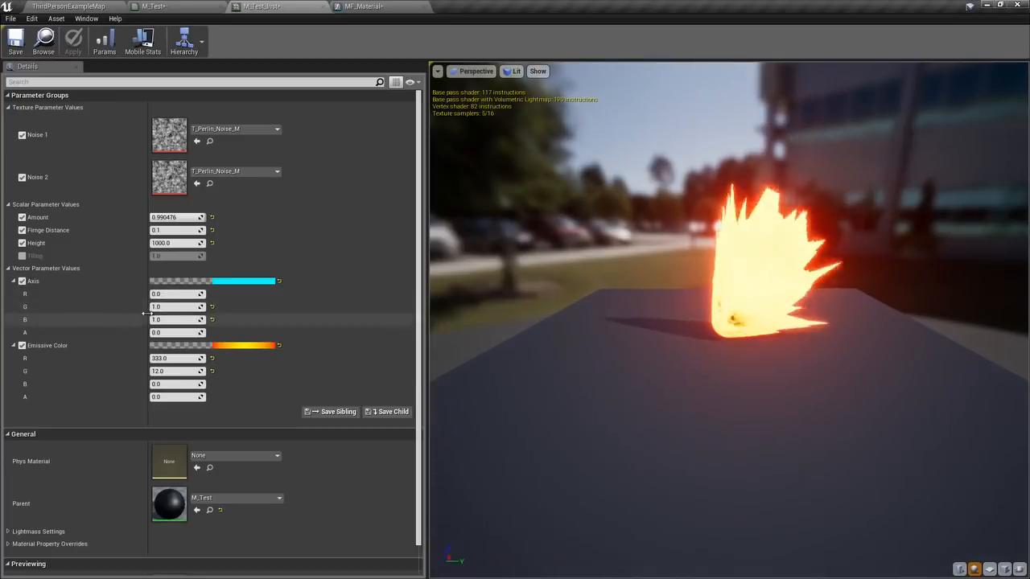
pyautogui.moveTo(737, 271); pyautogui.dragTo(696, 273)
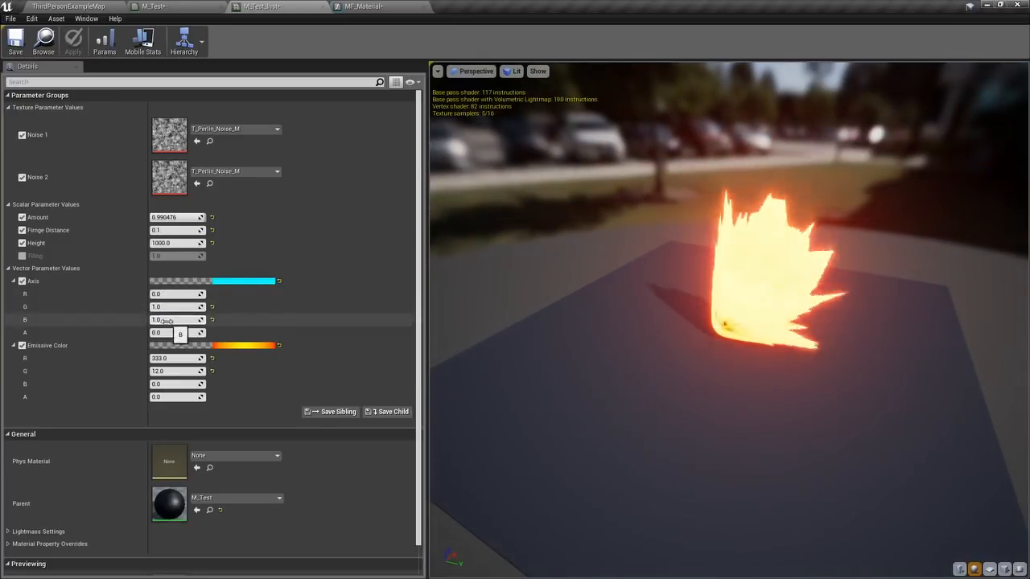
pyautogui.click(192, 319)
pyautogui.write('0')
pyautogui.press('Return')
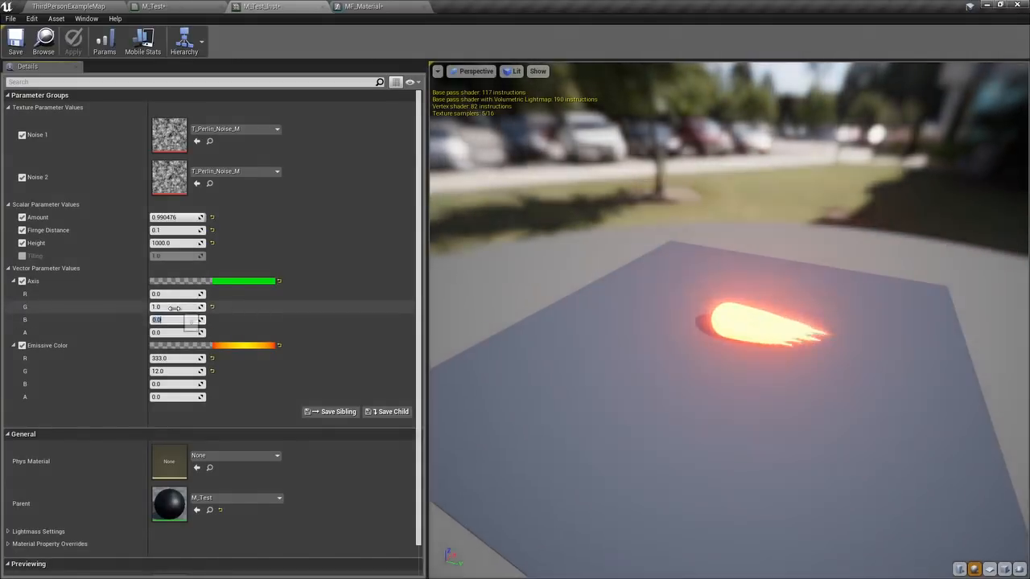
# - Restore the vertical stretch by setting the Axis vector's G to 0 and B to 1
pyautogui.click(174, 306)
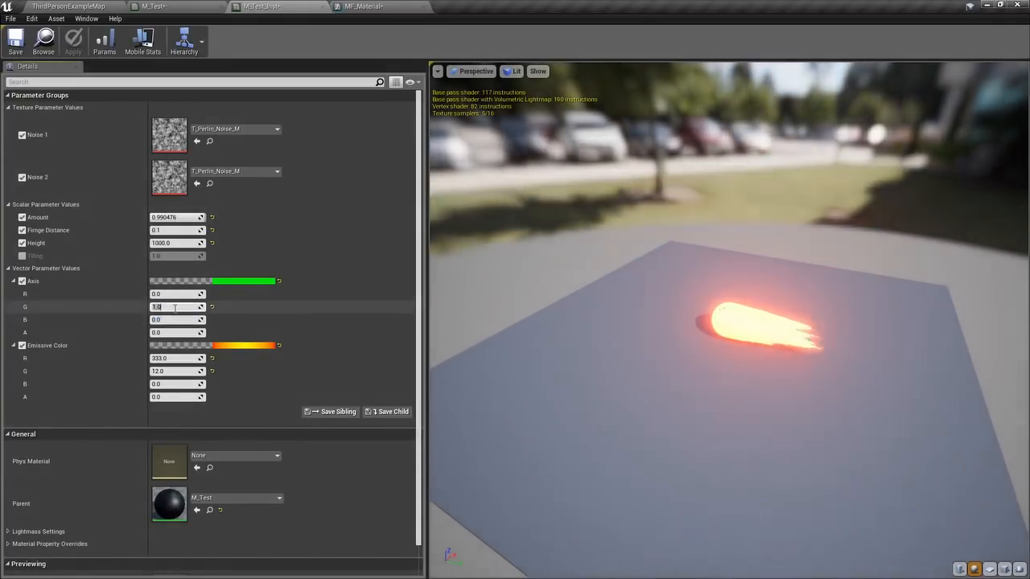
pyautogui.write('0')
pyautogui.press('Return')
pyautogui.click(164, 320)
pyautogui.write('1')
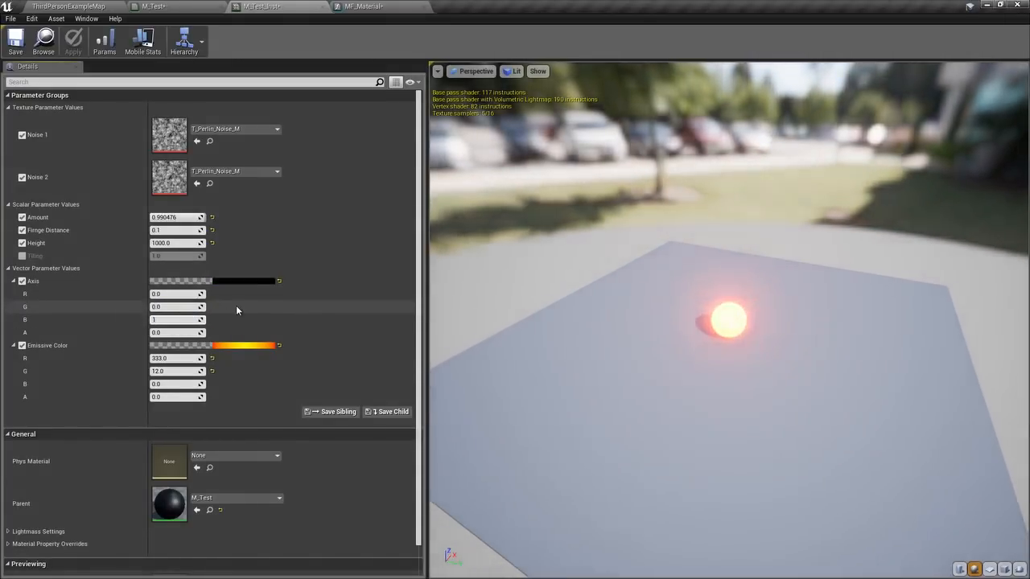
pyautogui.press('Return')
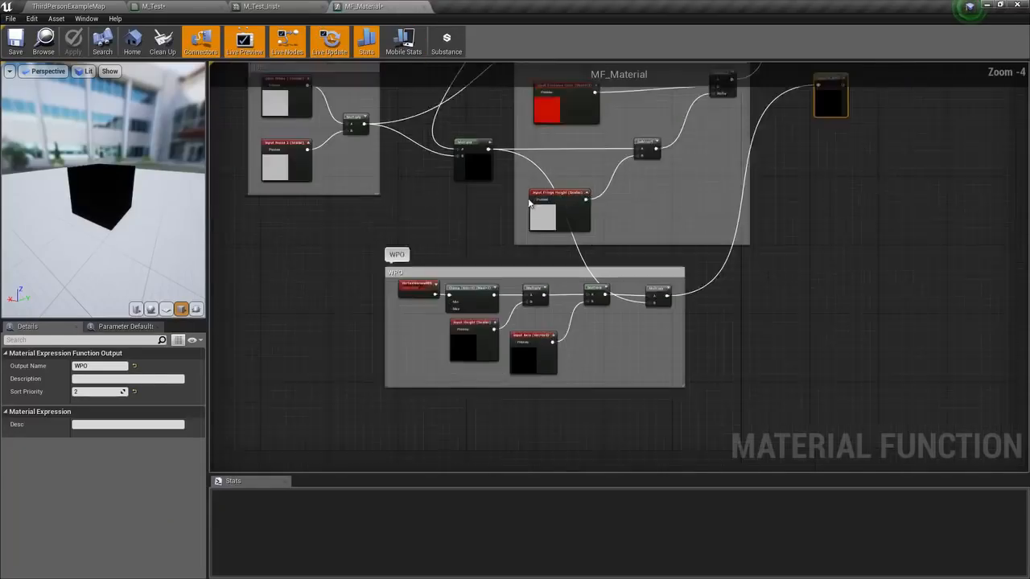
# - Review the MF_Material graph's Gradient, Noise, Emissive and WPO groups and their connections to the three outputs
pyautogui.scroll(-1, 529, 204)
pyautogui.moveTo(477, 182); pyautogui.dragTo(489, 274, button='right')
pyautogui.scroll(2, 515, 217)
pyautogui.moveTo(635, 248); pyautogui.dragTo(508, 267, button='right')
pyautogui.scroll(-3, 579, 301)
pyautogui.moveTo(579, 304); pyautogui.dragTo(575, 238, button='right')
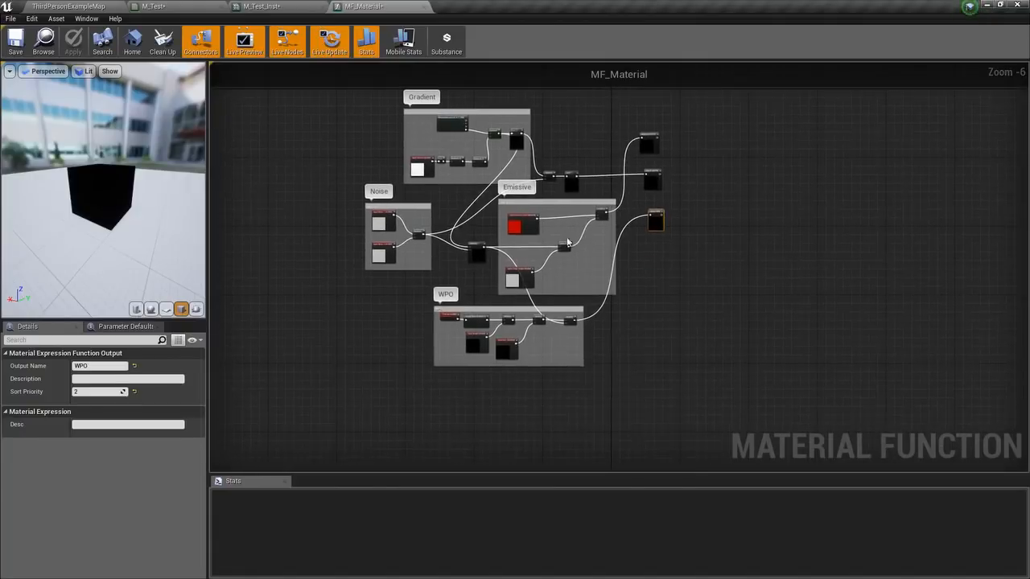
pyautogui.scroll(2, 515, 274)
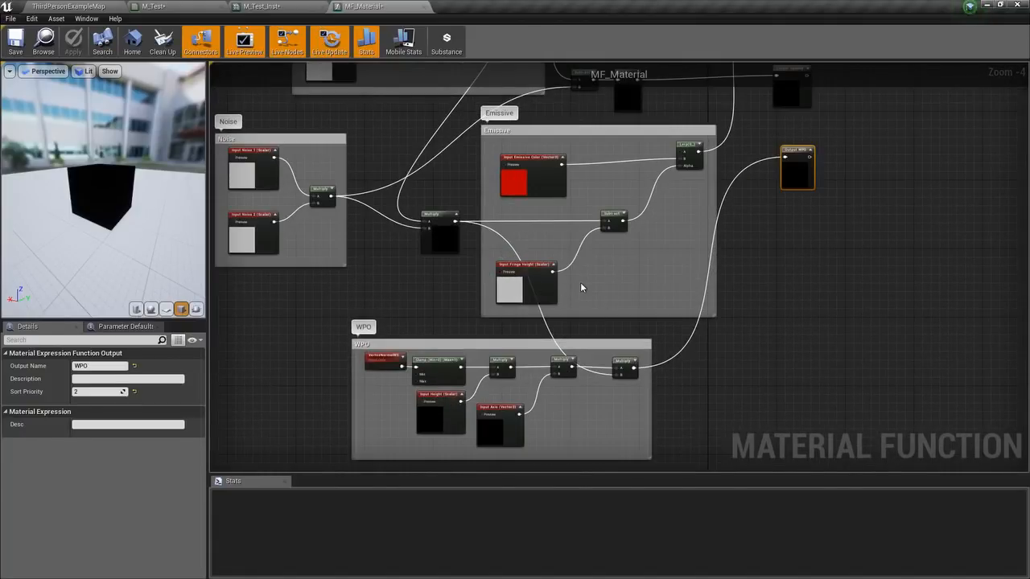
pyautogui.scroll(-4, 591, 306)
pyautogui.scroll(3, 615, 310)
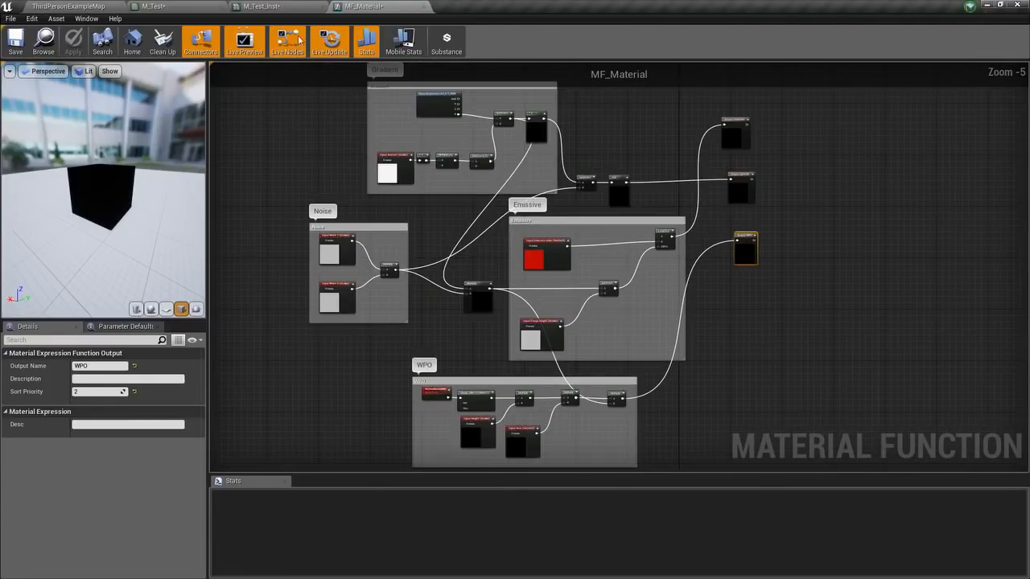
# - Create a new material named M_Material in the Tutorial/T2 folder
pyautogui.click(101, 6)
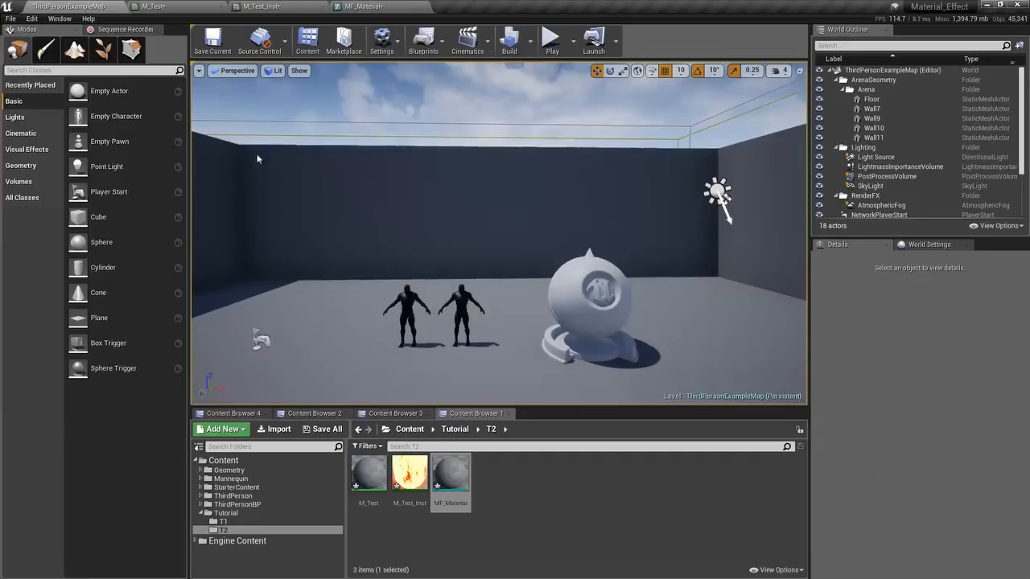
pyautogui.rightClick(501, 480)
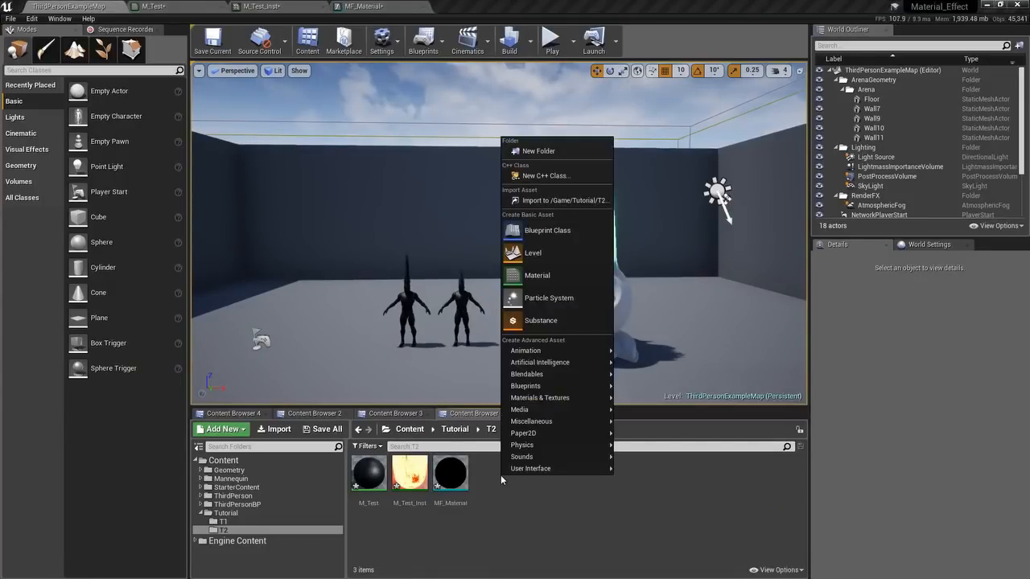
pyautogui.click(536, 275)
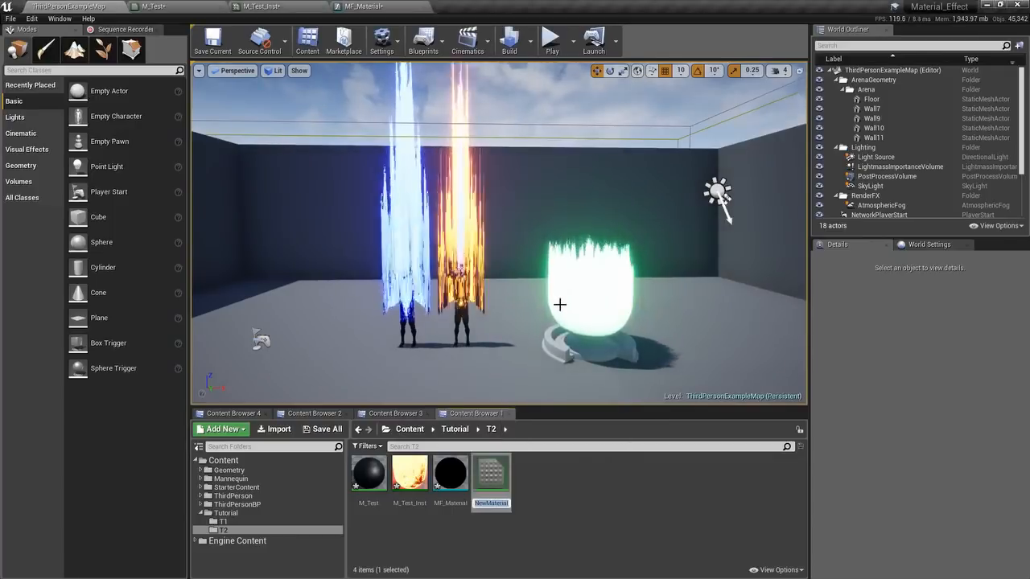
pyautogui.write('M_')
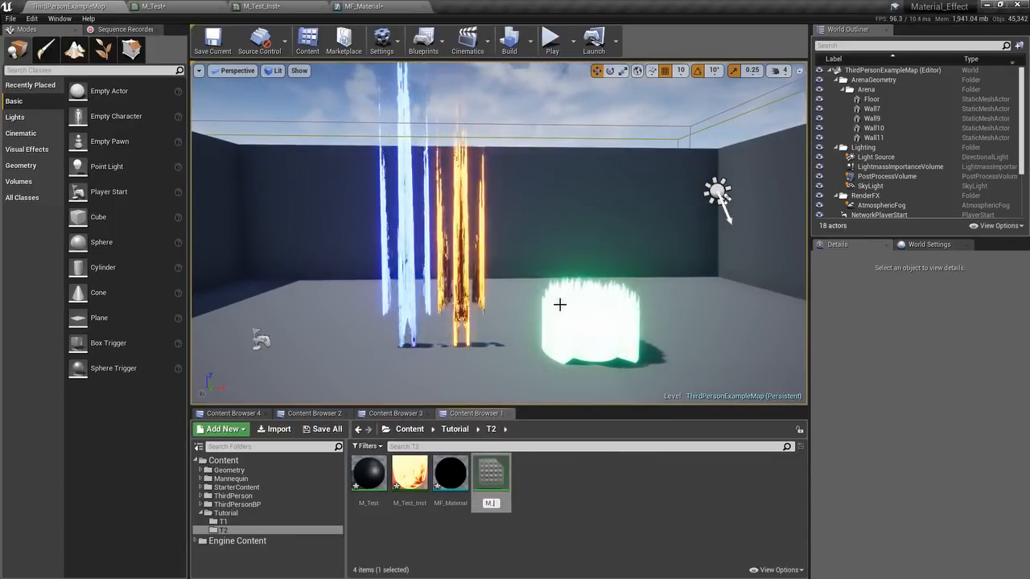
pyautogui.write('Material')
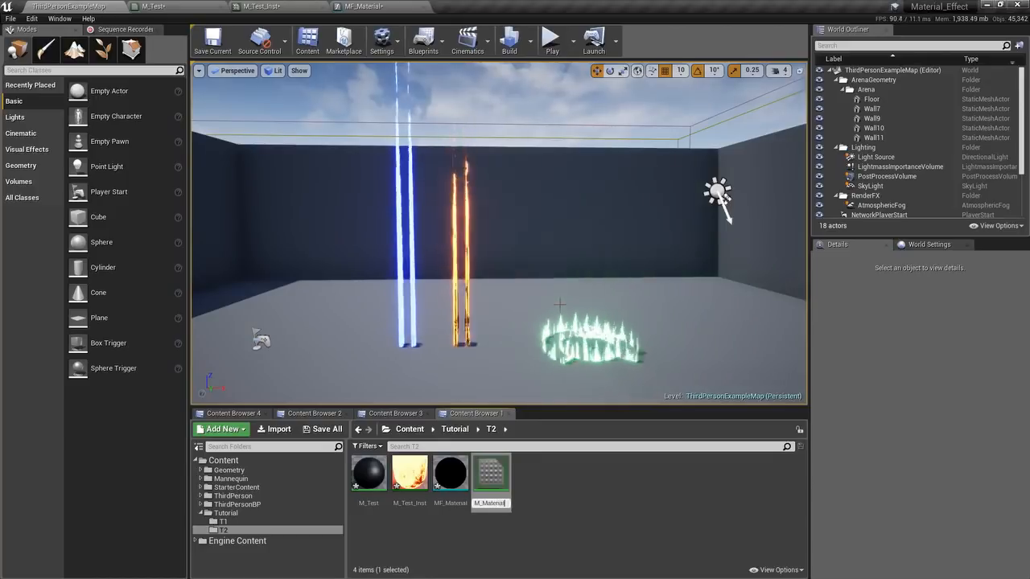
pyautogui.press('Return')
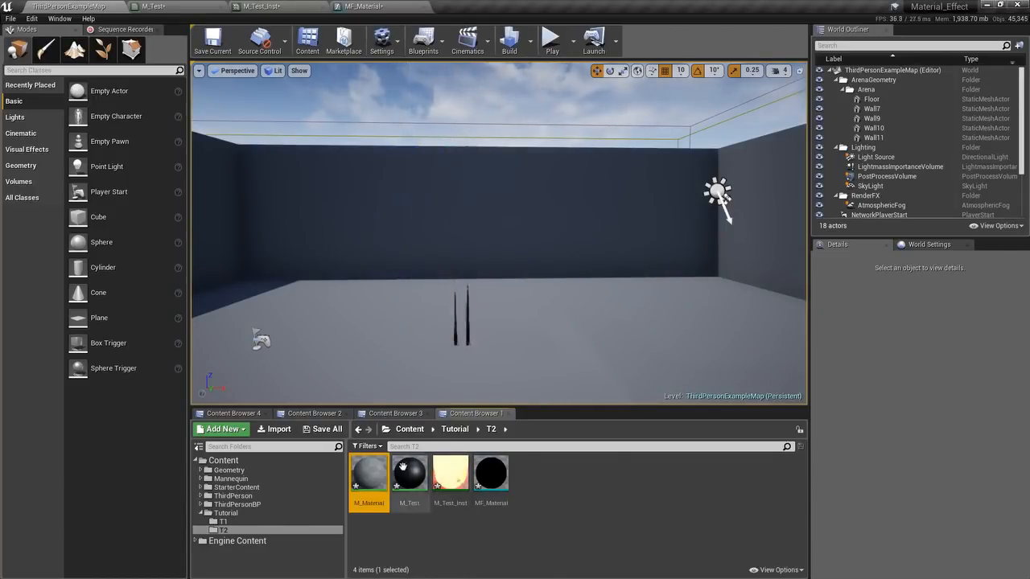
# - Open M_Material for editing and set its Blend Mode to Masked
pyautogui.doubleClick(376, 477)
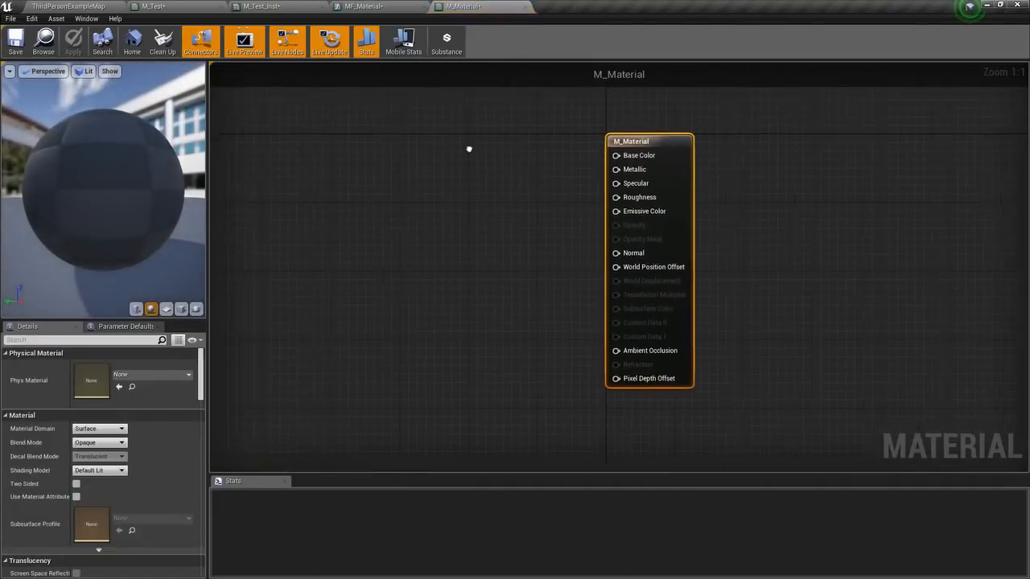
pyautogui.click(114, 443)
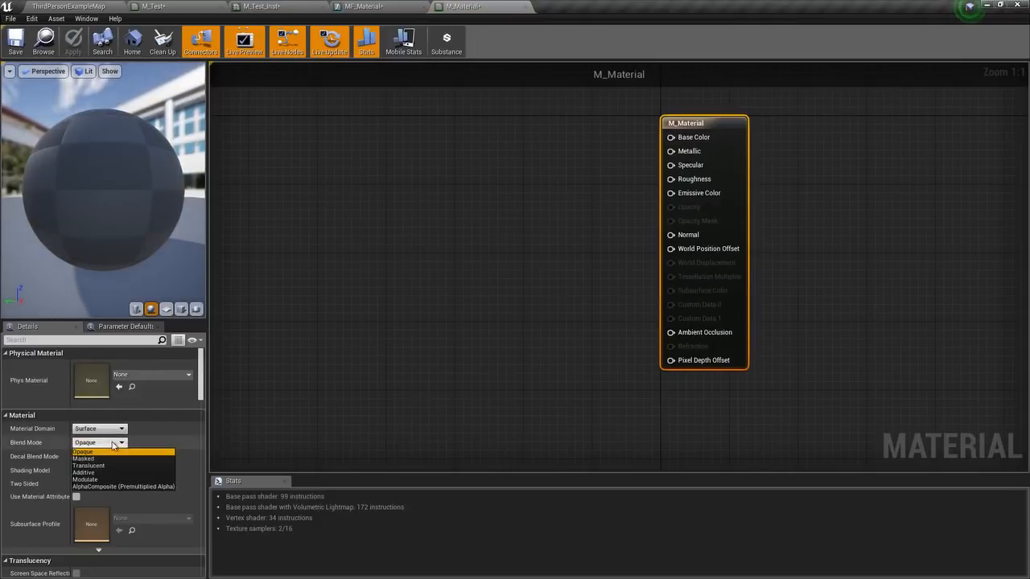
pyautogui.click(101, 459)
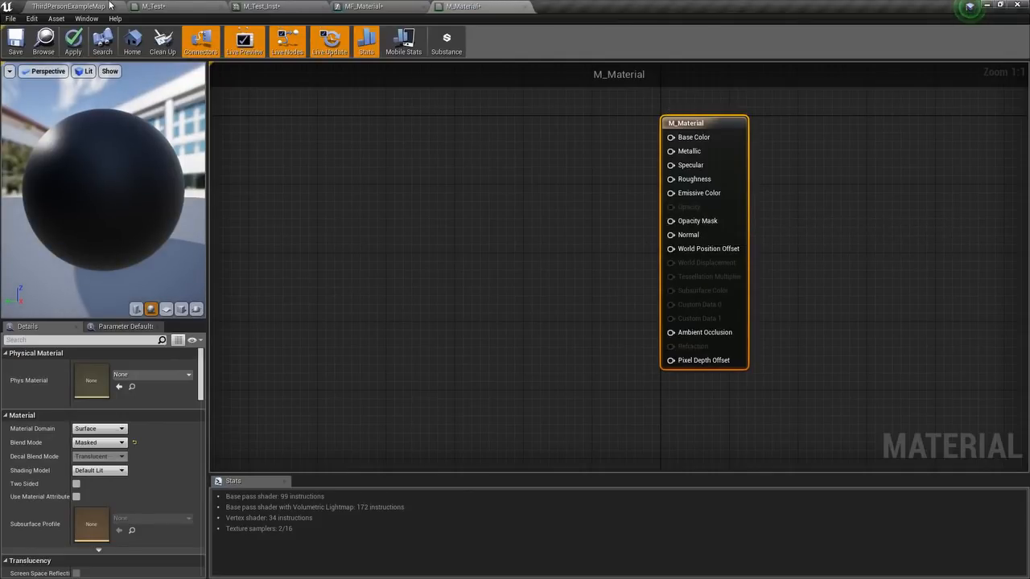
# - Place MF_Material in the M_Material graph and wire Opacity to Opacity Mask, Emissive to Emissive Color and WPO to World Position Offset
pyautogui.click(110, 6)
pyautogui.moveTo(491, 474); pyautogui.dragTo(457, 185)
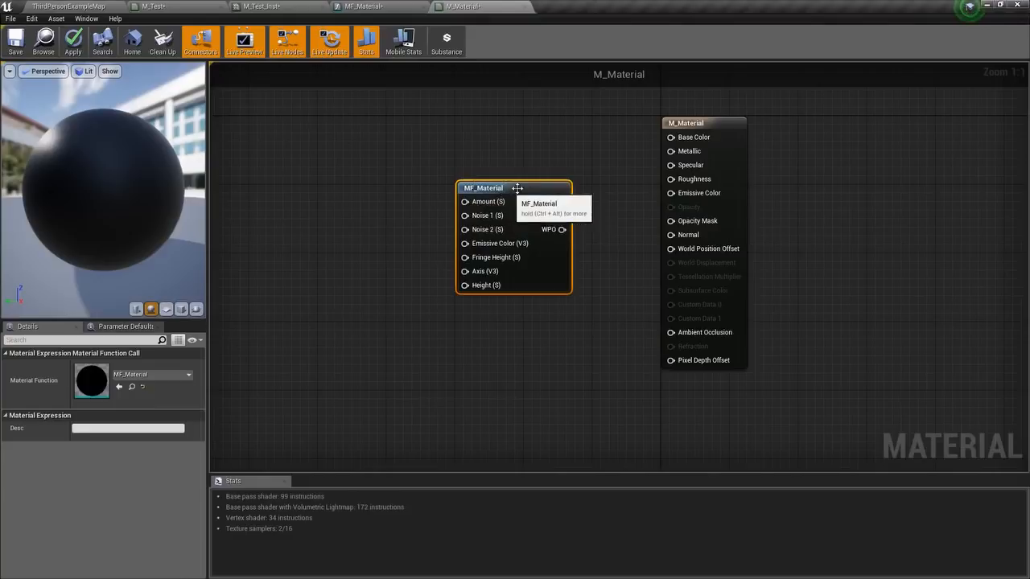
pyautogui.moveTo(484, 222); pyautogui.dragTo(586, 221)
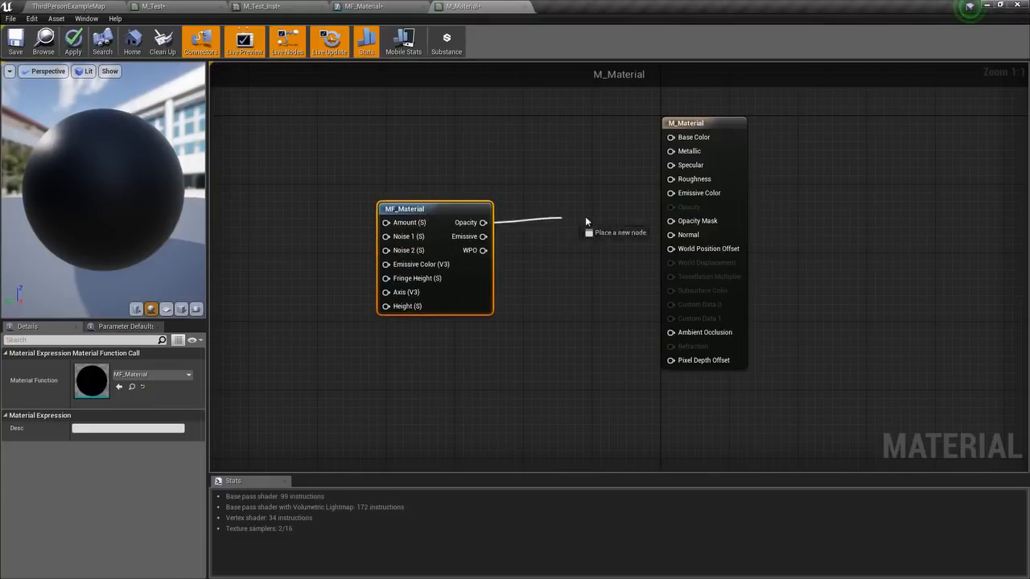
pyautogui.moveTo(681, 223); pyautogui.dragTo(680, 222)
pyautogui.moveTo(484, 236); pyautogui.dragTo(671, 193)
pyautogui.moveTo(484, 250); pyautogui.dragTo(726, 249)
# - Add a scalar parameter named Amount and connect it to the Amount input of the MF_Material node
pyautogui.moveTo(536, 300); pyautogui.dragTo(673, 308, button='right')
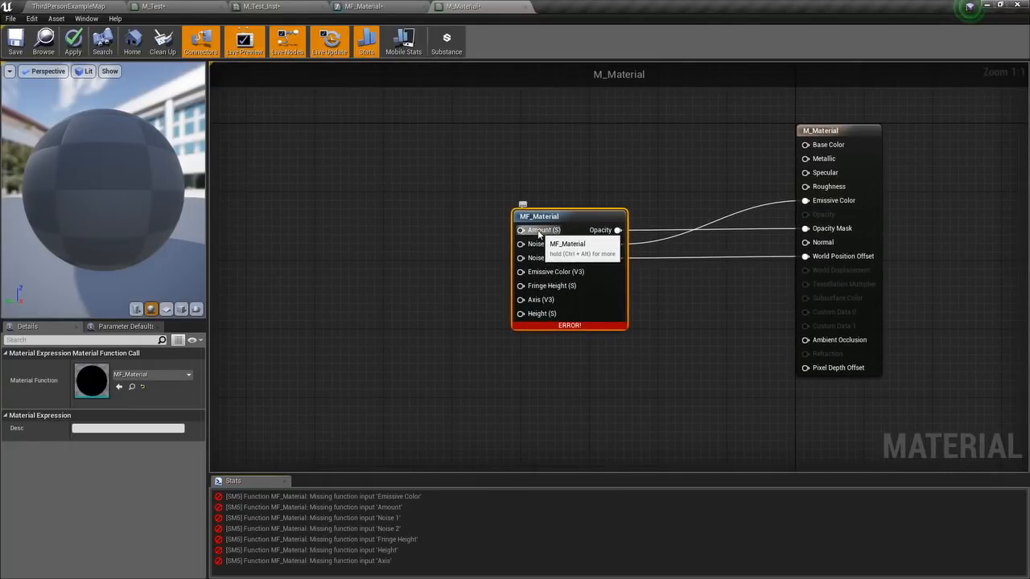
pyautogui.click(314, 229)
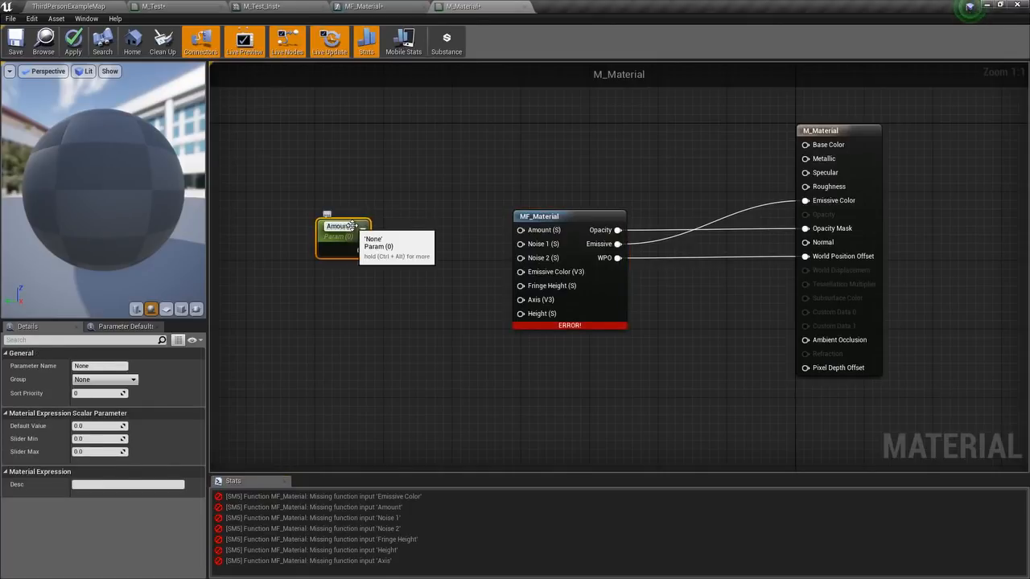
pyautogui.moveTo(358, 248); pyautogui.dragTo(521, 230)
pyautogui.moveTo(343, 239); pyautogui.dragTo(323, 222)
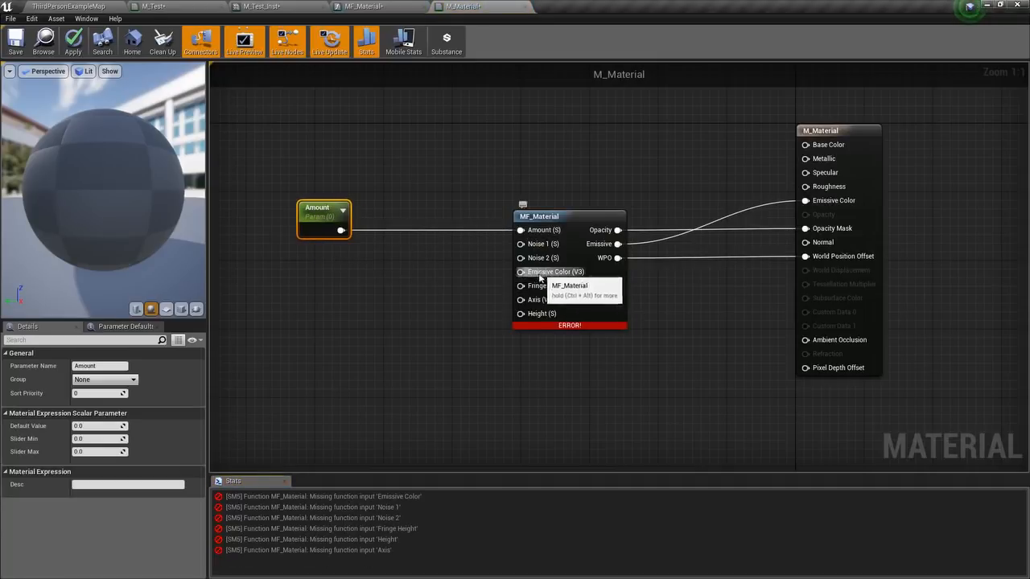
# - Add a vector parameter named Emissive Color below Amount and connect it to MF_Material's Emissive Color input
pyautogui.click(306, 331)
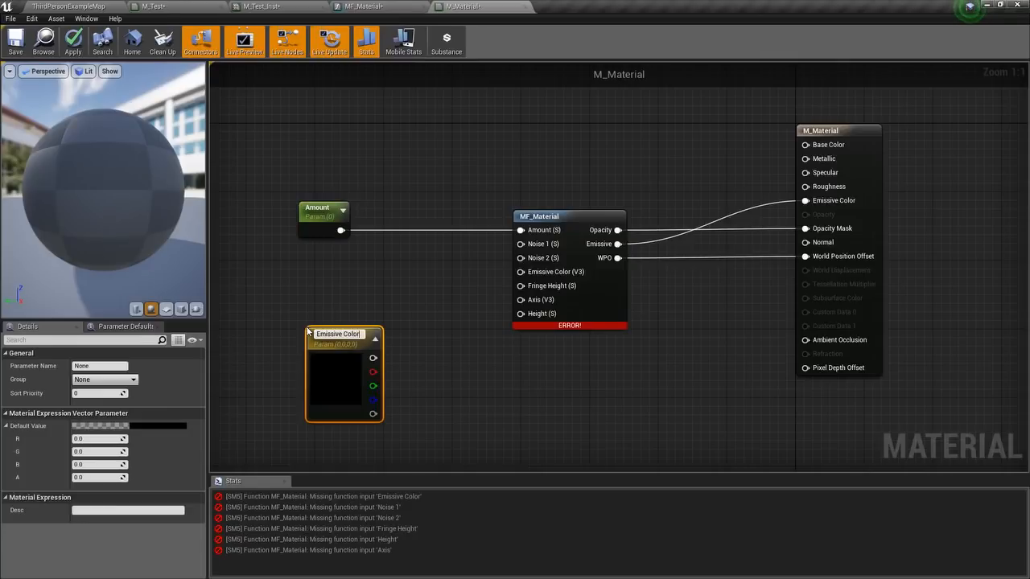
pyautogui.press('Return')
pyautogui.moveTo(372, 356); pyautogui.dragTo(521, 272)
pyautogui.moveTo(345, 333); pyautogui.dragTo(295, 319)
# - Add a scalar parameter named Fringe Height below Emissive Color and connect it to MF_Material's Fringe Height input
pyautogui.moveTo(401, 354); pyautogui.dragTo(423, 298, button='right')
pyautogui.click(411, 332)
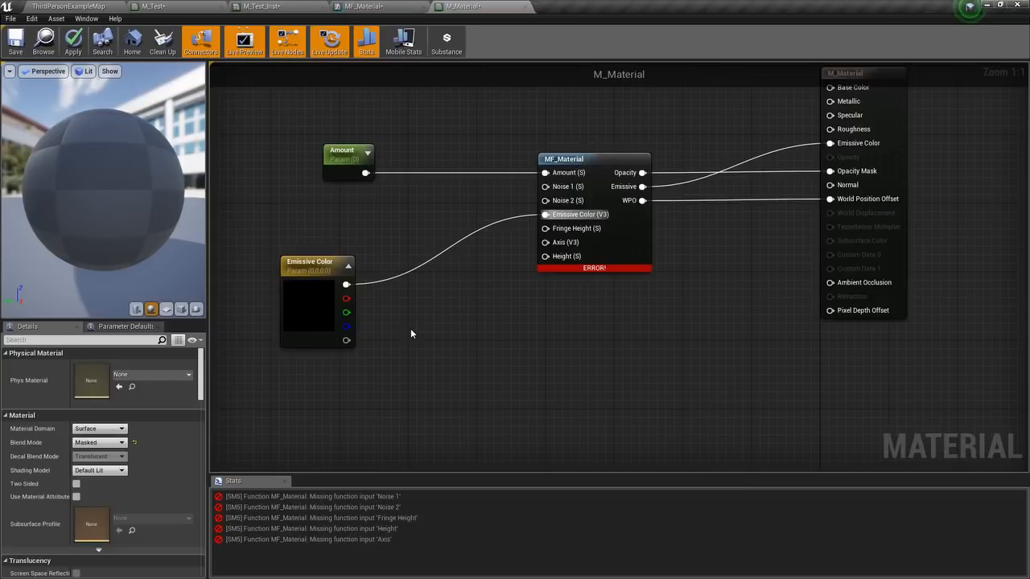
pyautogui.click(410, 328)
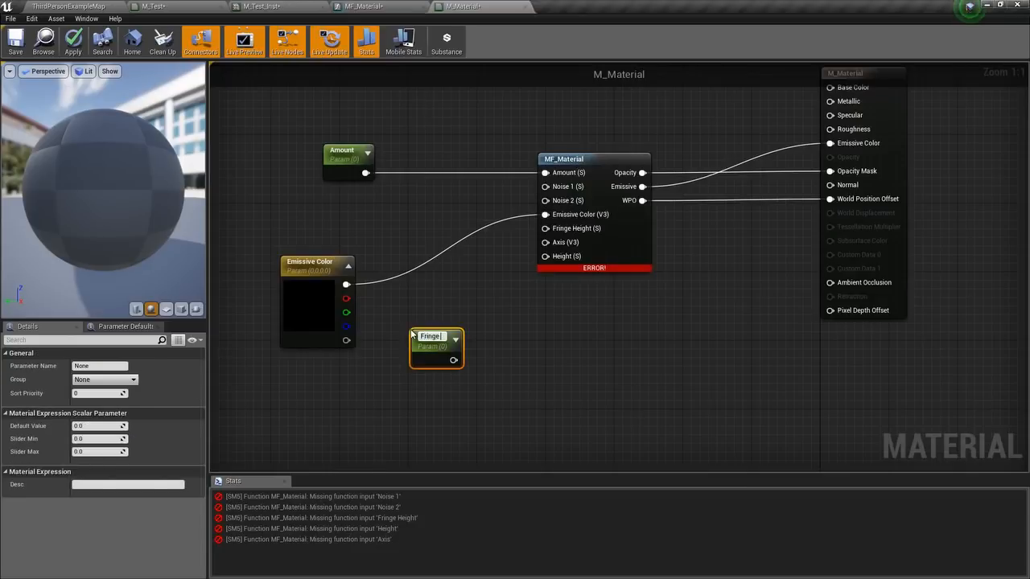
pyautogui.write('Fringe Height')
pyautogui.press('Return')
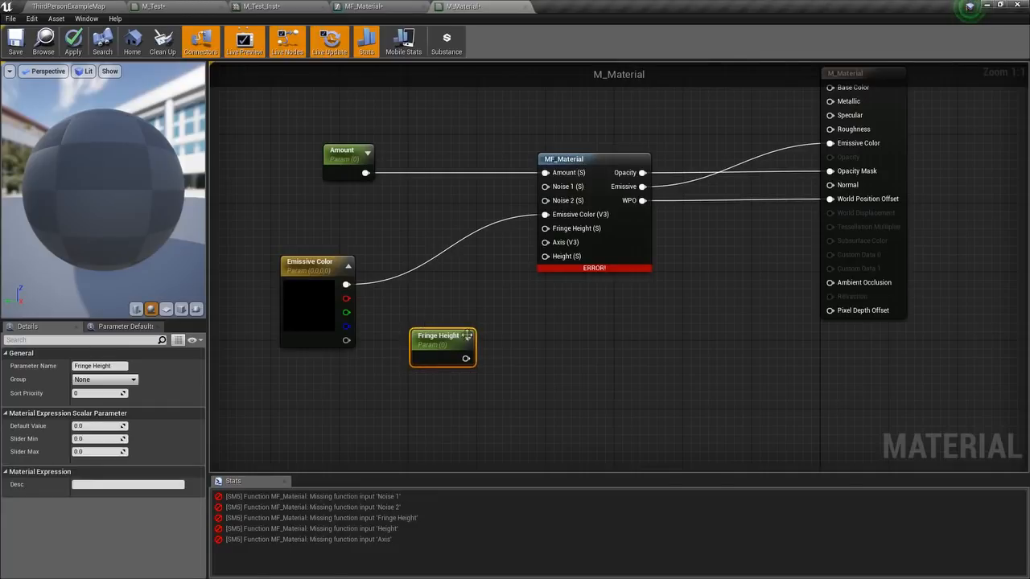
pyautogui.moveTo(451, 354); pyautogui.dragTo(336, 383)
pyautogui.moveTo(352, 387); pyautogui.dragTo(545, 229)
# - Add a vector parameter named Axis below Fringe Height and connect it to MF_Material's Axis input
pyautogui.moveTo(482, 342); pyautogui.dragTo(499, 285, button='right')
pyautogui.click(432, 334)
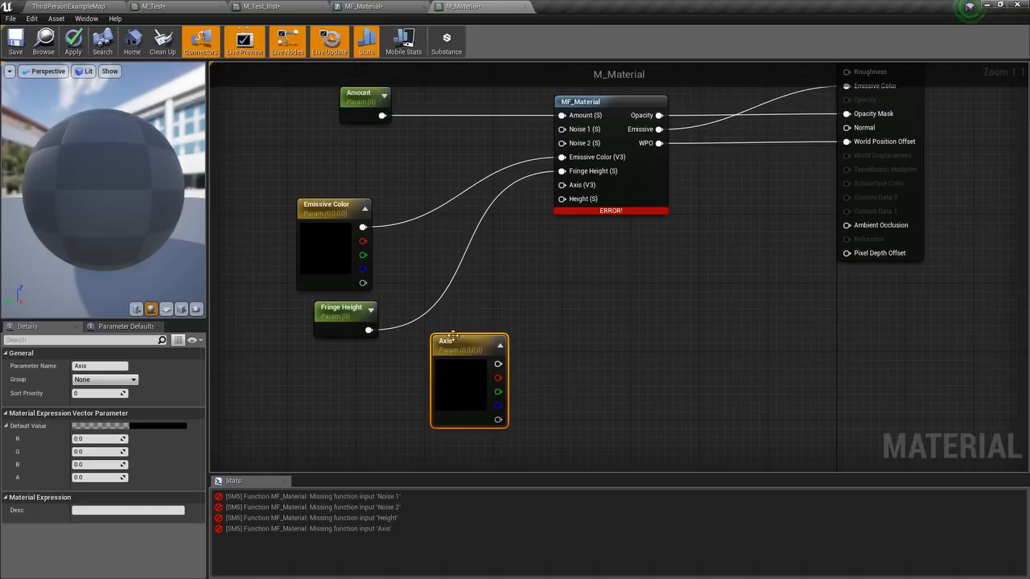
pyautogui.moveTo(498, 363); pyautogui.dragTo(582, 185)
pyautogui.moveTo(454, 342); pyautogui.dragTo(330, 369)
# - Add a scalar parameter named Height and connect it to MF_Material's Height input
pyautogui.click(480, 348)
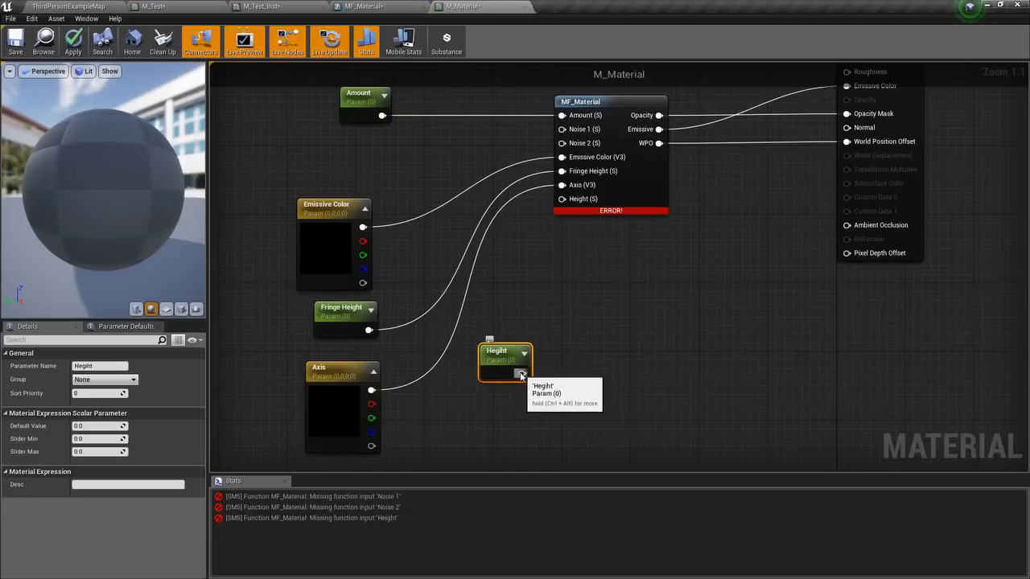
pyautogui.moveTo(522, 373); pyautogui.dragTo(525, 376)
pyautogui.click(150, 342)
pyautogui.click(100, 366)
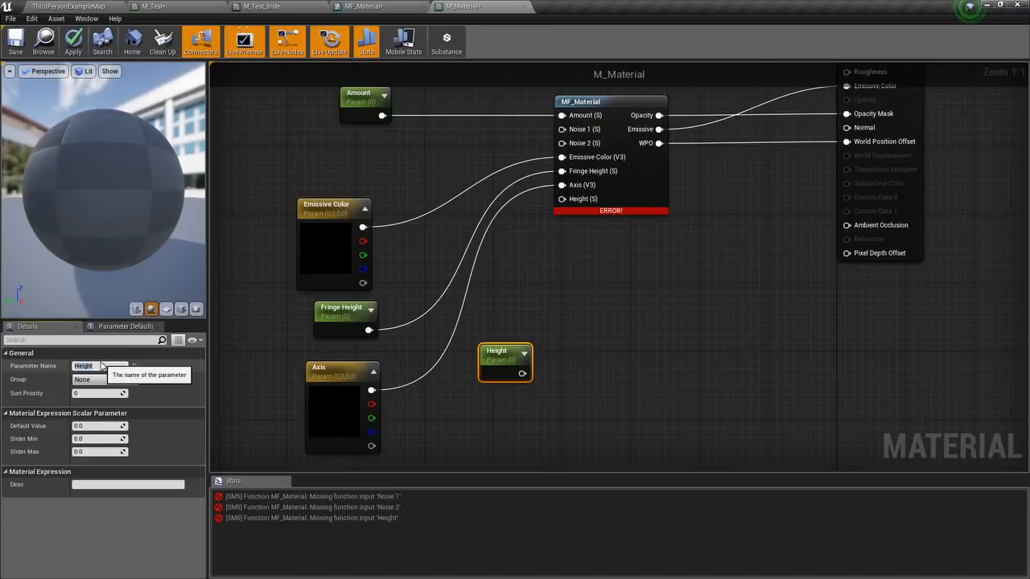
pyautogui.moveTo(522, 373); pyautogui.dragTo(577, 206)
# - Add a TextureSampleParameter2D node beside the Emissive Color parameter and name it Noise 1
pyautogui.moveTo(245, 143); pyautogui.dragTo(439, 204, button='right')
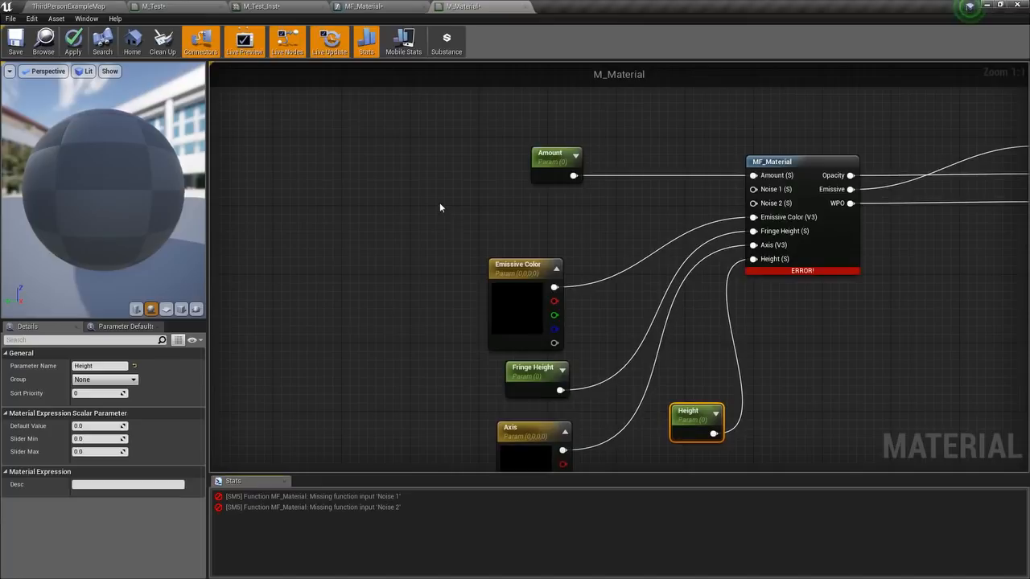
pyautogui.rightClick(439, 204)
pyautogui.write('text')
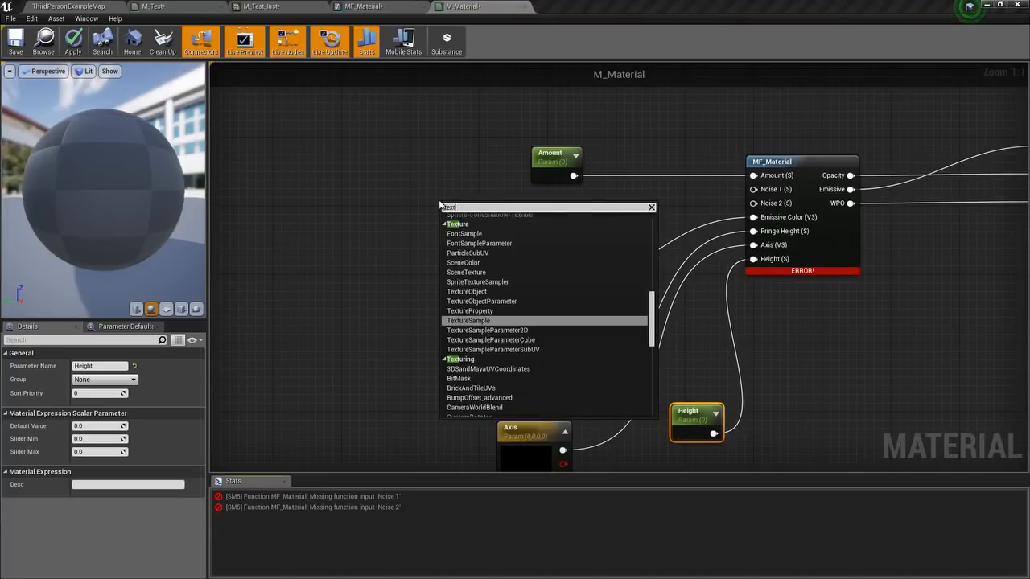
pyautogui.click(498, 330)
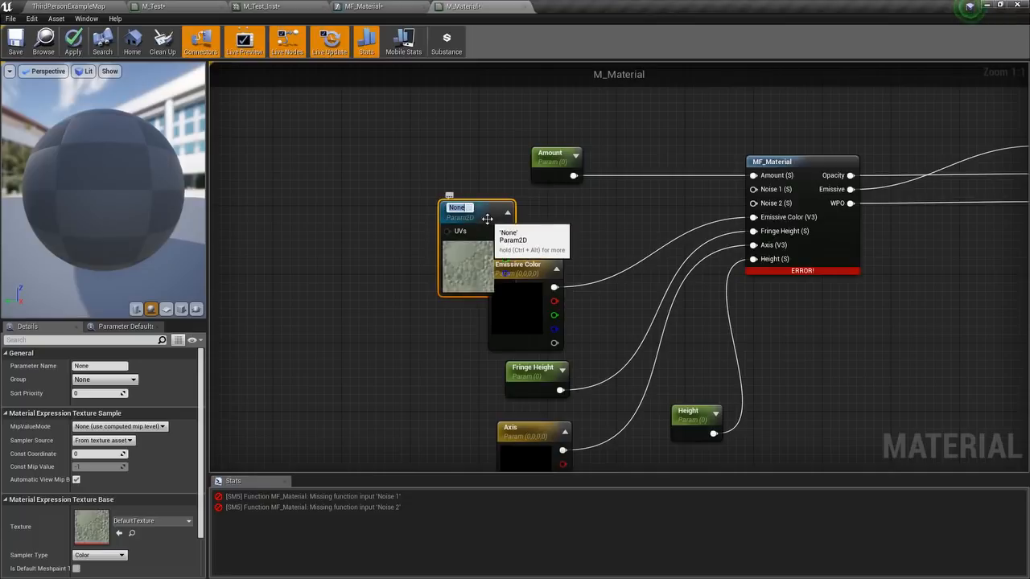
pyautogui.moveTo(480, 212); pyautogui.dragTo(459, 209)
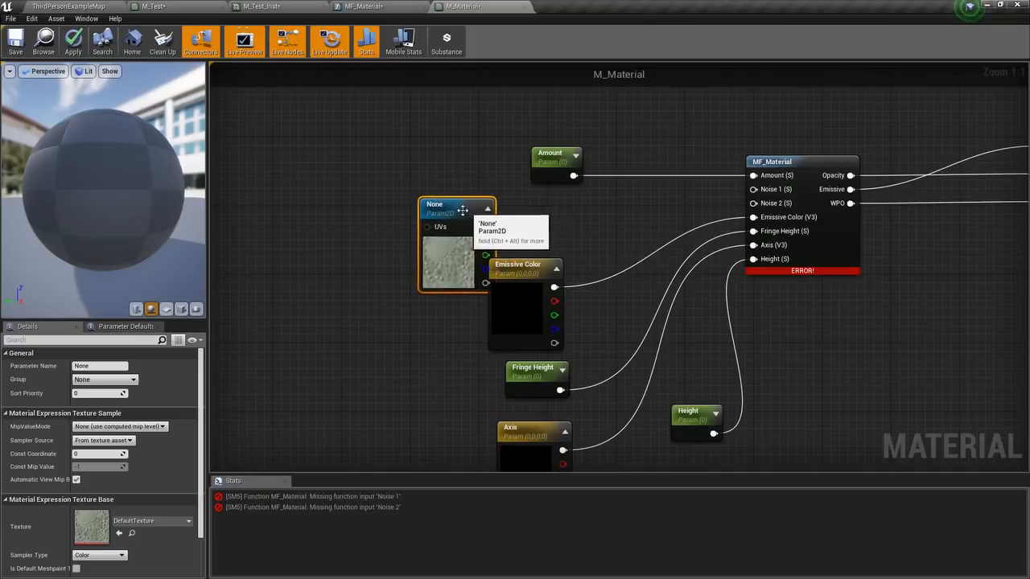
pyautogui.click(112, 366)
pyautogui.write('Noise 1')
pyautogui.press('Return')
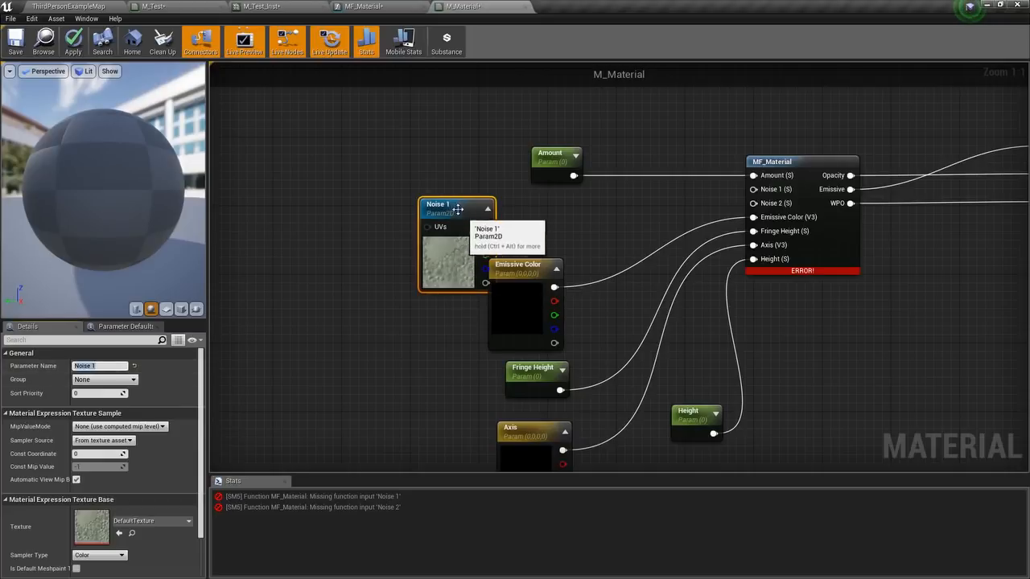
# - Duplicate the Noise 1 texture parameter as Noise 2 and connect both red channels to MF_Material's matching noise inputs
pyautogui.moveTo(457, 204); pyautogui.dragTo(381, 178)
pyautogui.hotkey('ctrl', 'w')
pyautogui.moveTo(422, 213); pyautogui.dragTo(387, 273)
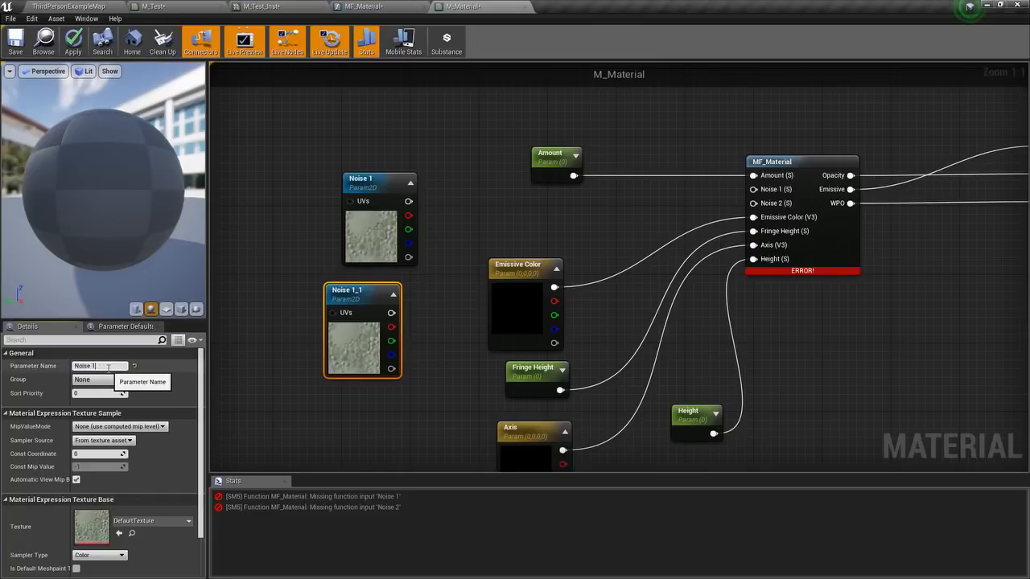
pyautogui.press('Return')
pyautogui.moveTo(391, 327); pyautogui.dragTo(764, 206)
pyautogui.moveTo(407, 215); pyautogui.dragTo(776, 190)
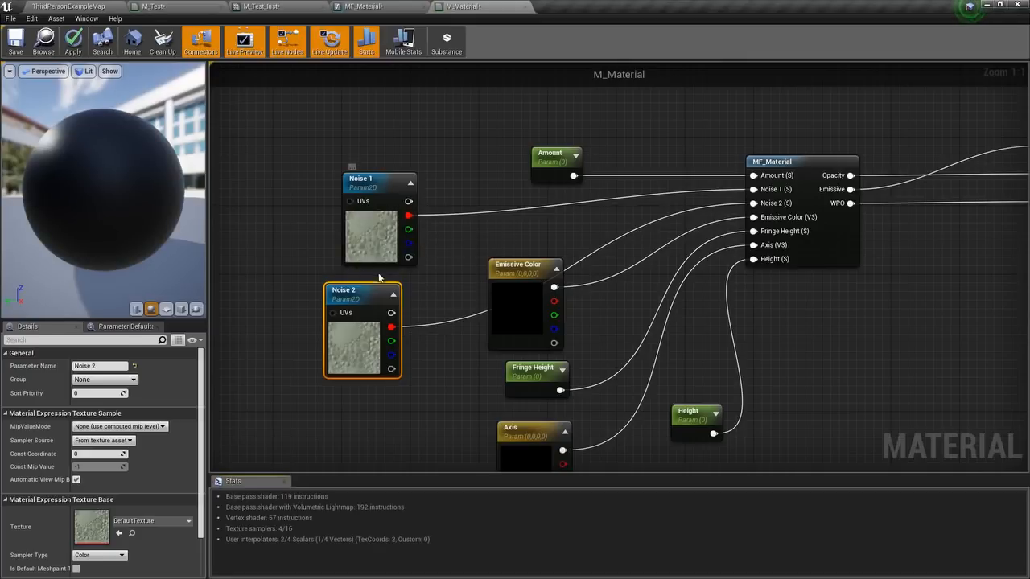
# - Add a TexCoord node and two Multiply nodes ahead of the noise textures, chaining them through their A inputs
pyautogui.moveTo(529, 248); pyautogui.dragTo(381, 240, button='right')
pyautogui.click(359, 231)
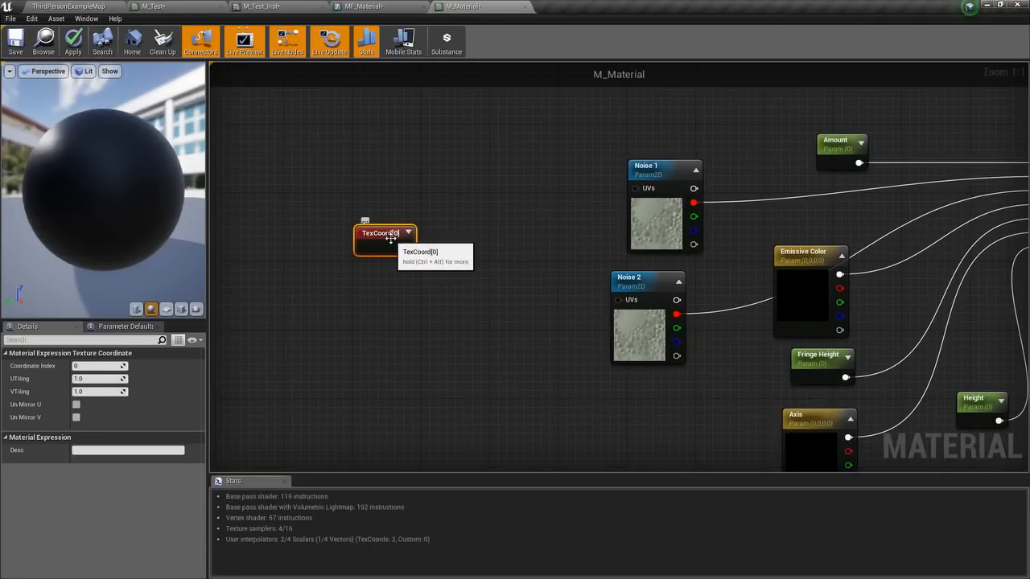
pyautogui.moveTo(412, 245); pyautogui.dragTo(358, 230)
pyautogui.click(381, 234)
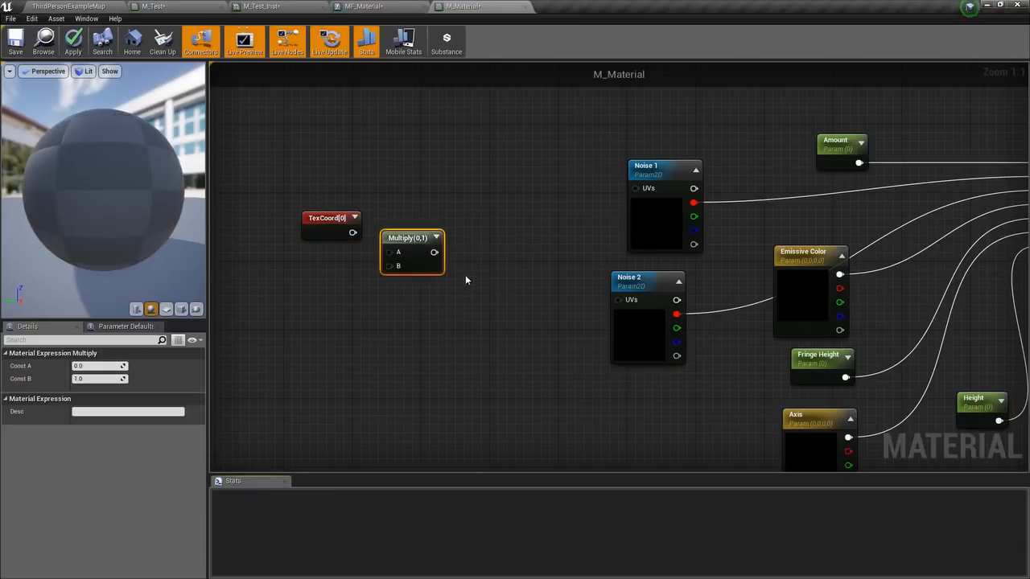
pyautogui.click(469, 276)
pyautogui.moveTo(352, 234); pyautogui.dragTo(357, 237)
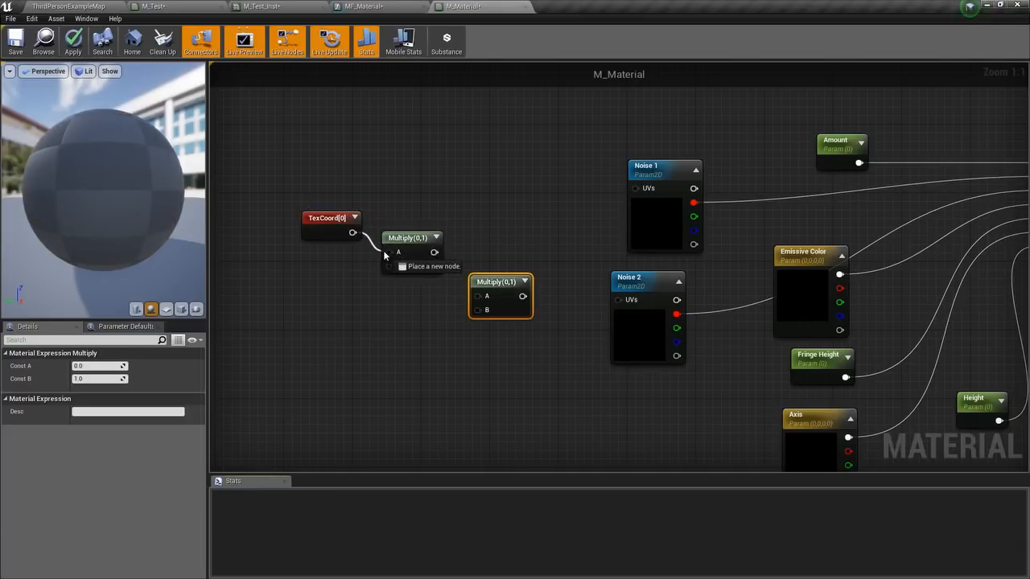
pyautogui.moveTo(434, 252); pyautogui.dragTo(477, 296)
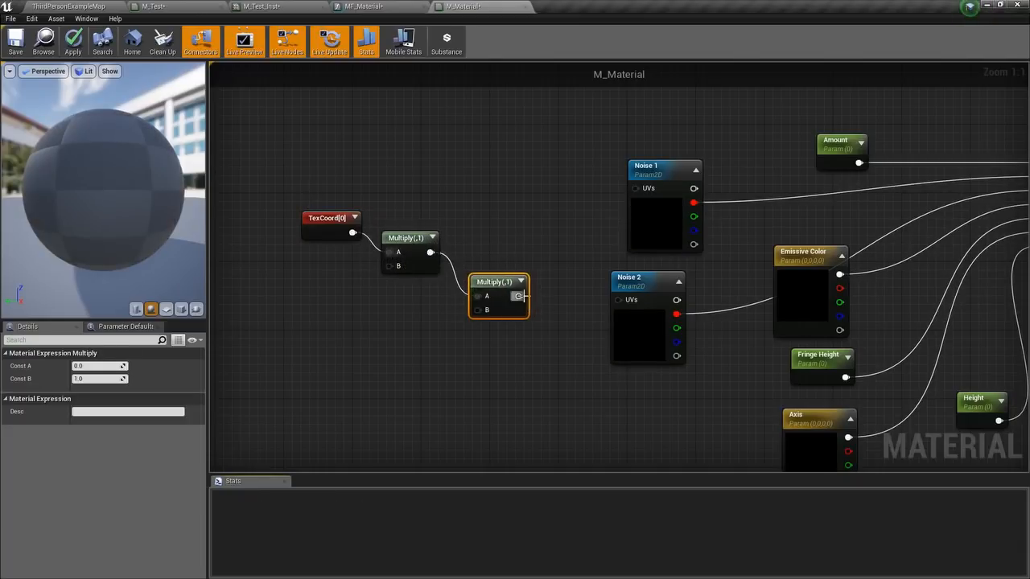
# - Add a scalar parameter named Tiling and connect it to the first Multiply's B input
pyautogui.moveTo(308, 332); pyautogui.dragTo(354, 327, button='right')
pyautogui.click(352, 322)
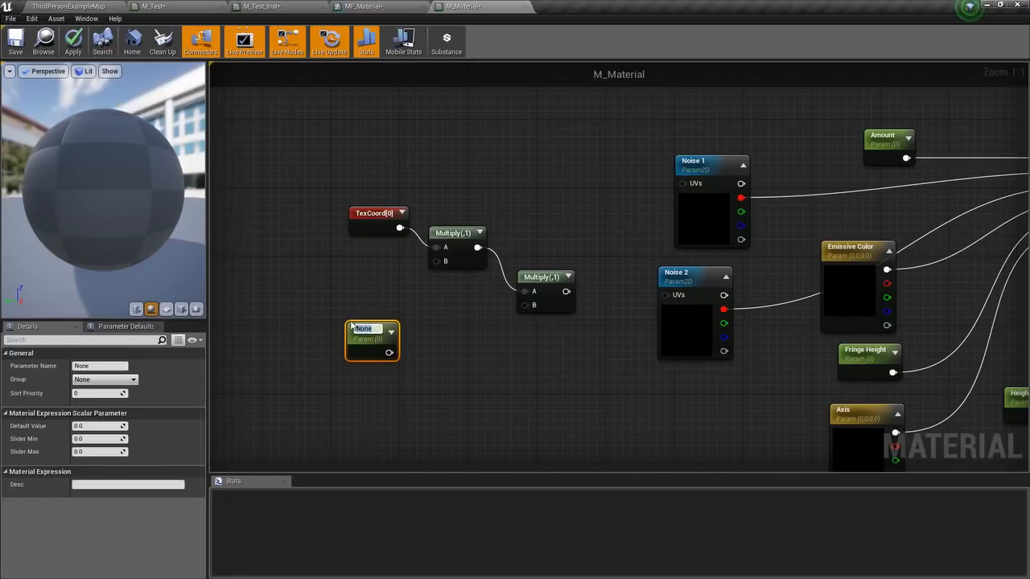
pyautogui.write('Tiling')
pyautogui.press('Return')
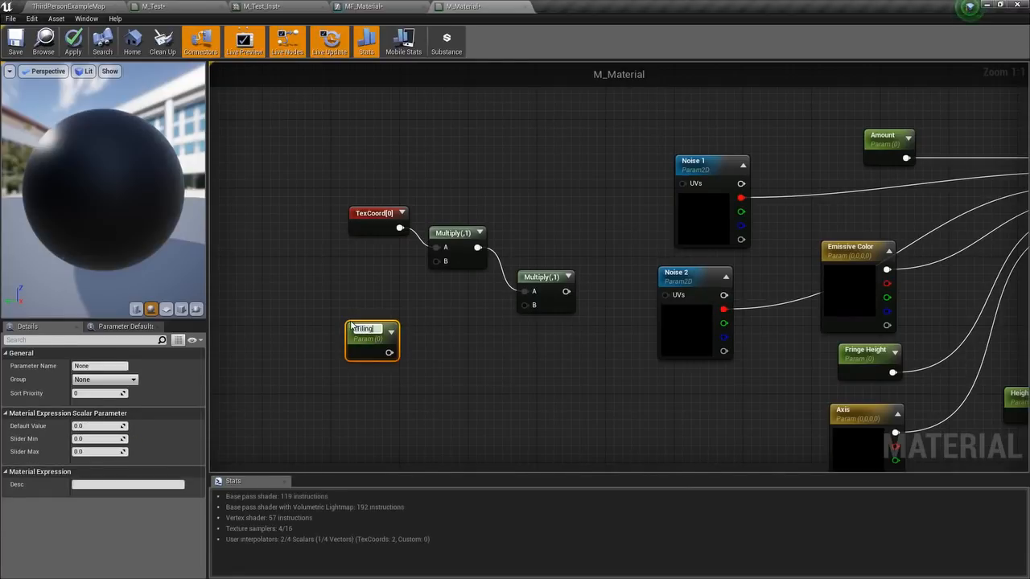
pyautogui.moveTo(389, 351); pyautogui.dragTo(437, 261)
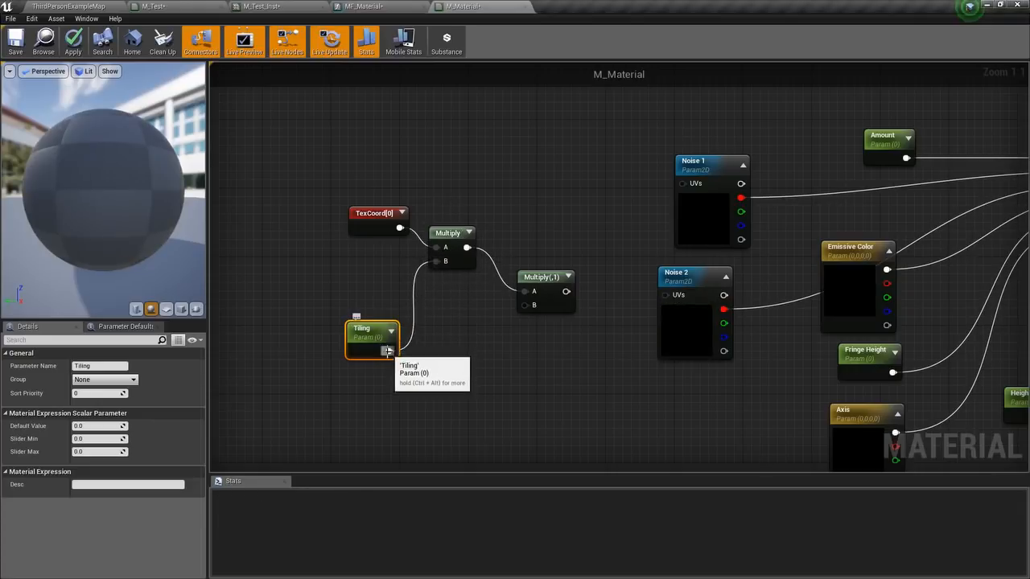
# - Set the Tiling parameter's default value to 1 and the second Multiply's Const B to 0.5
pyautogui.moveTo(366, 329); pyautogui.dragTo(334, 324)
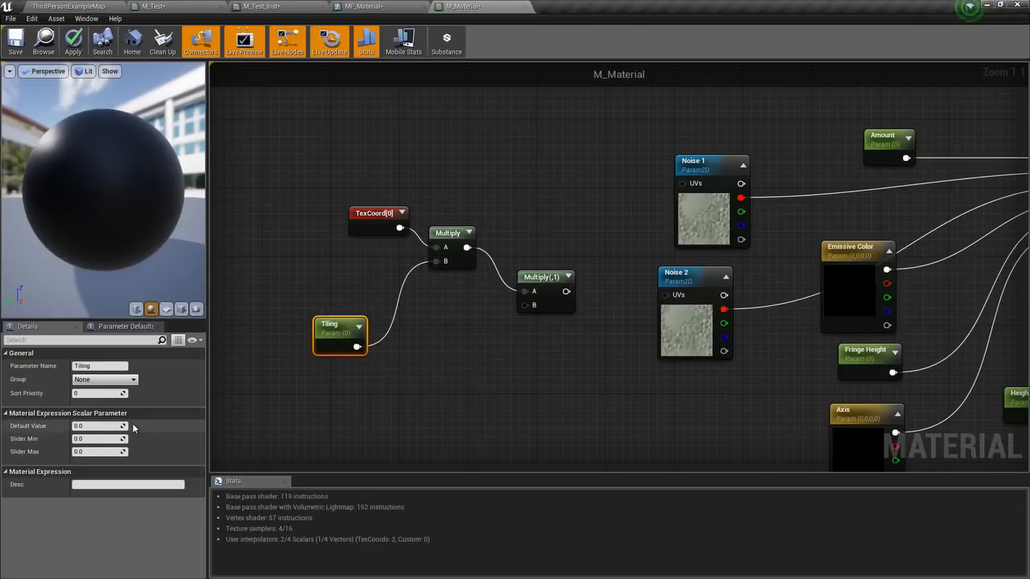
pyautogui.click(534, 278)
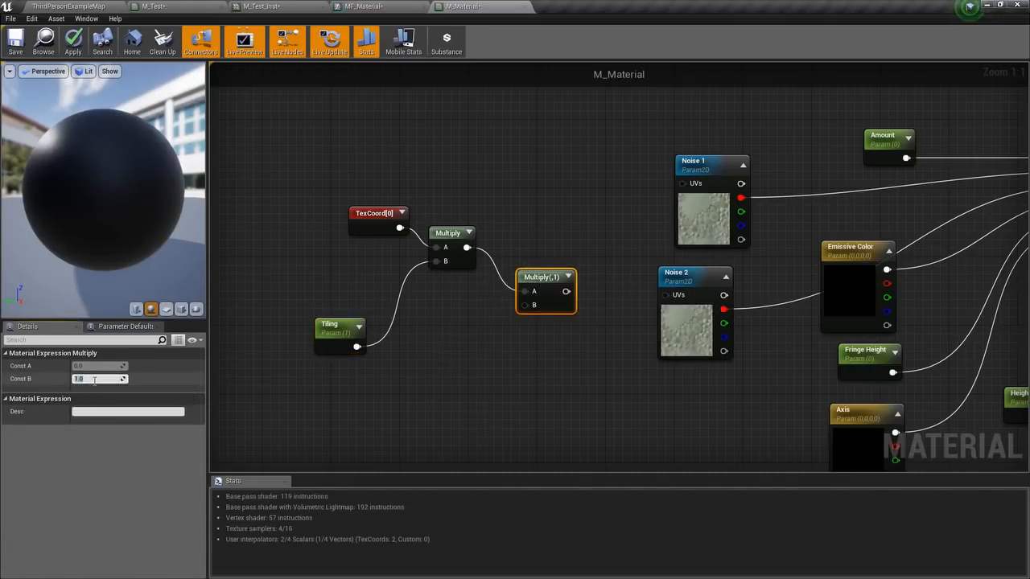
pyautogui.press('Return')
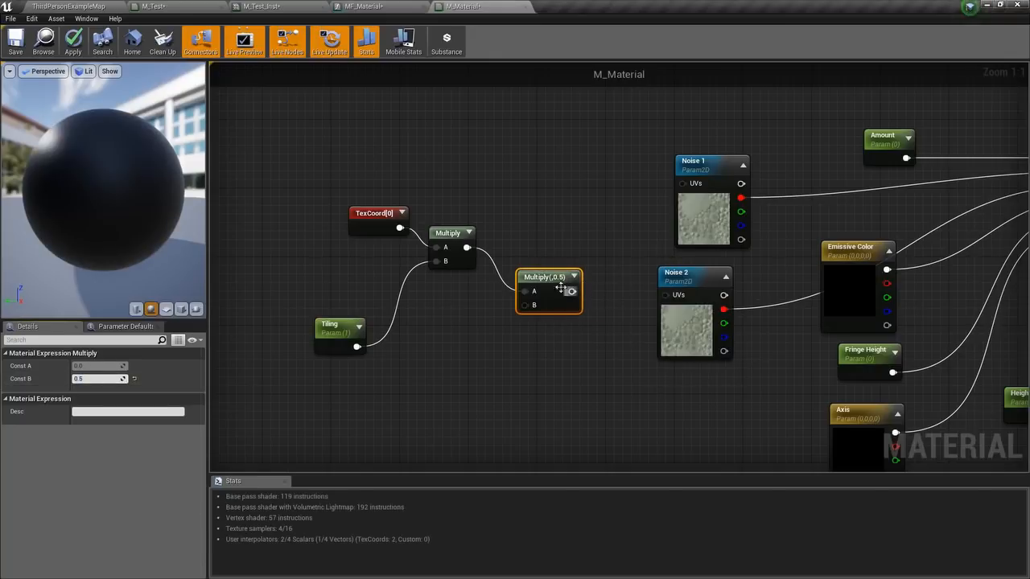
# - Add two Panner nodes, routing the 0.5 Multiply through one to Noise 1's UVs and the first Multiply through the other to Noise 2's UVs
pyautogui.click(424, 5)
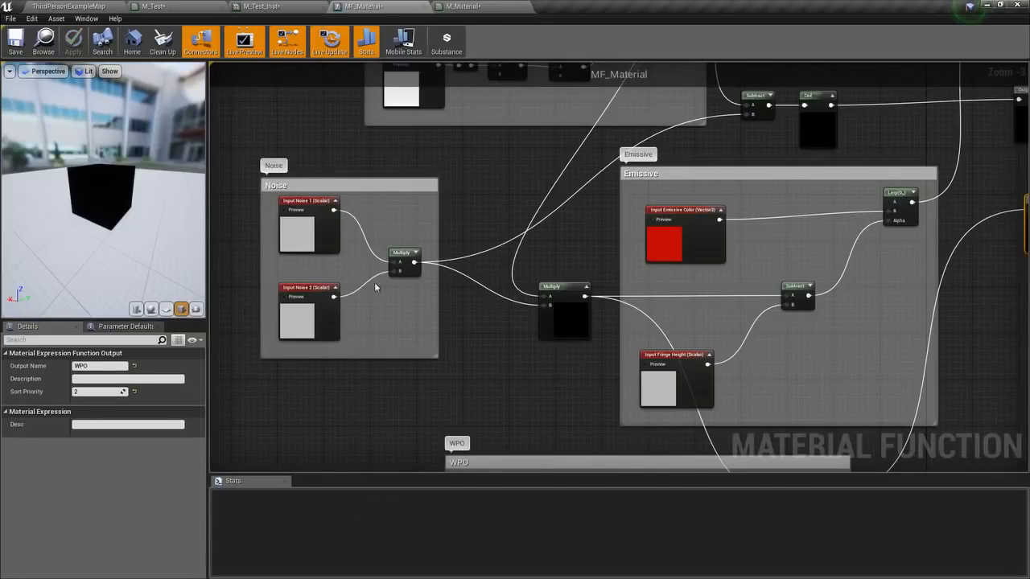
pyautogui.click(463, 5)
pyautogui.click(500, 243)
pyautogui.moveTo(502, 243); pyautogui.dragTo(534, 270, button='right')
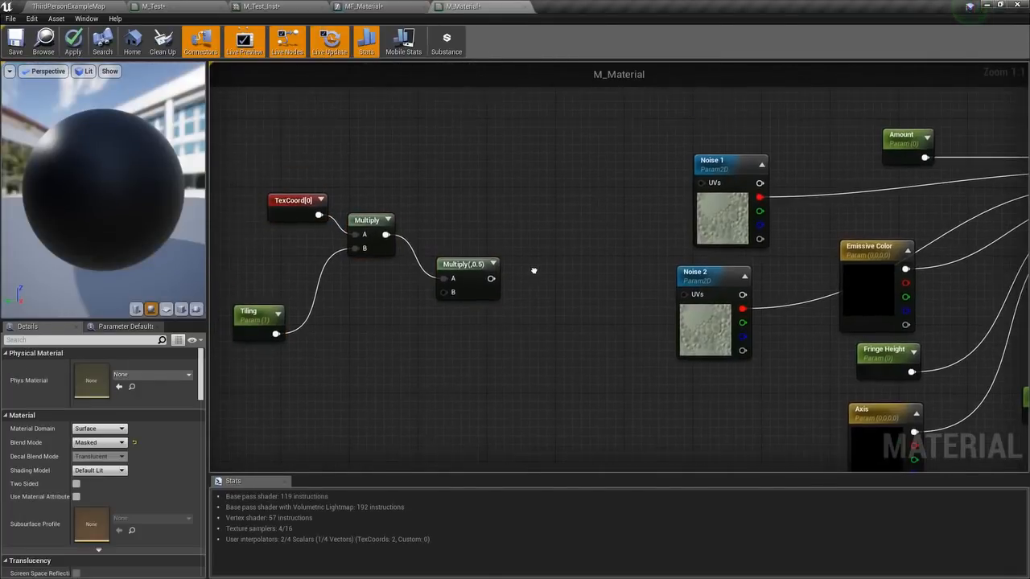
pyautogui.click(548, 203)
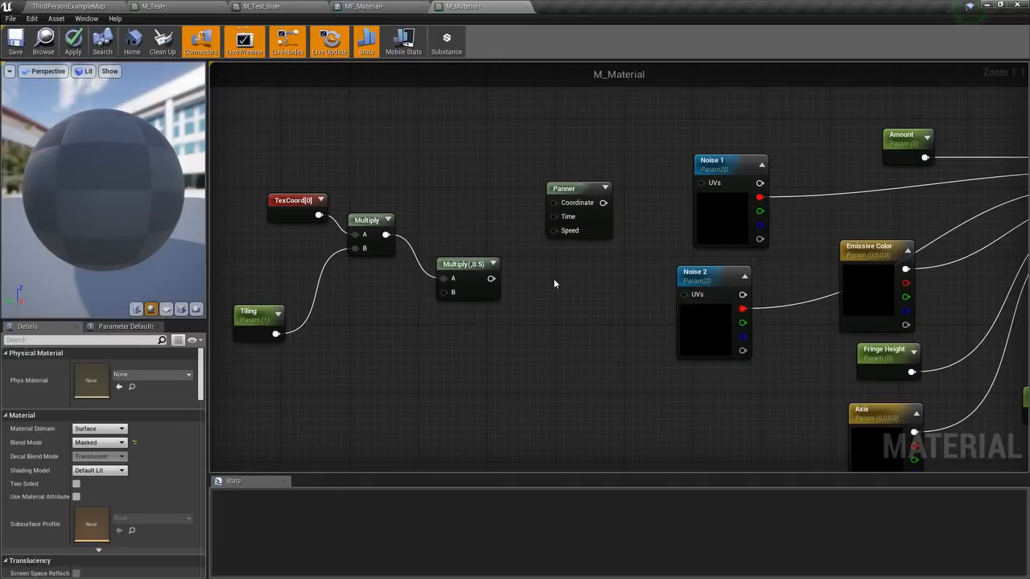
pyautogui.click(553, 282)
pyautogui.moveTo(491, 278); pyautogui.dragTo(701, 183)
pyautogui.moveTo(386, 234); pyautogui.dragTo(690, 294)
# - Set Speed X and Speed Y to 0.5 on the Panner feeding Noise 1
pyautogui.click(569, 192)
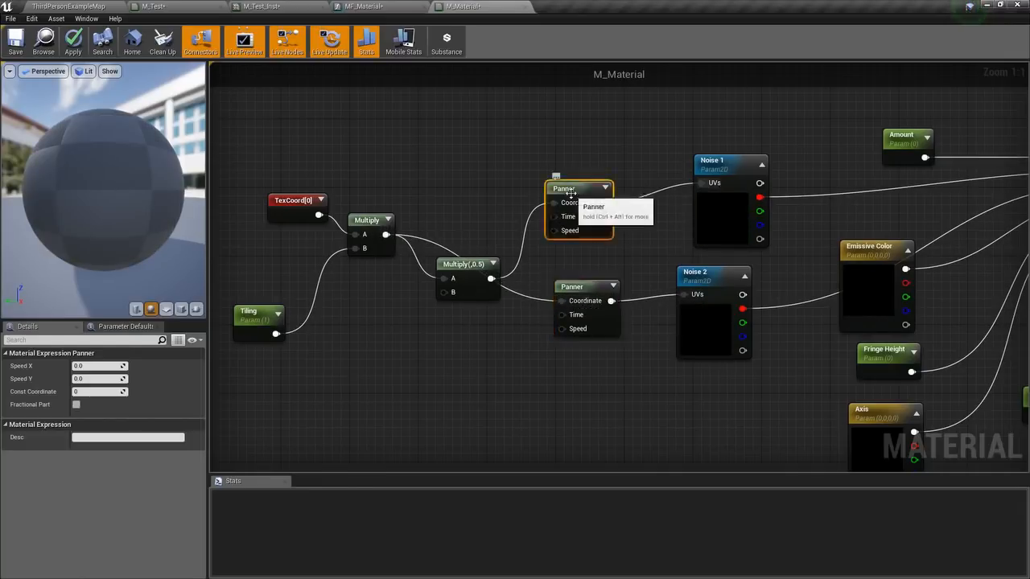
pyautogui.press('BackSpace')
pyautogui.write('.5')
pyautogui.press('Tab')
pyautogui.write('0.5')
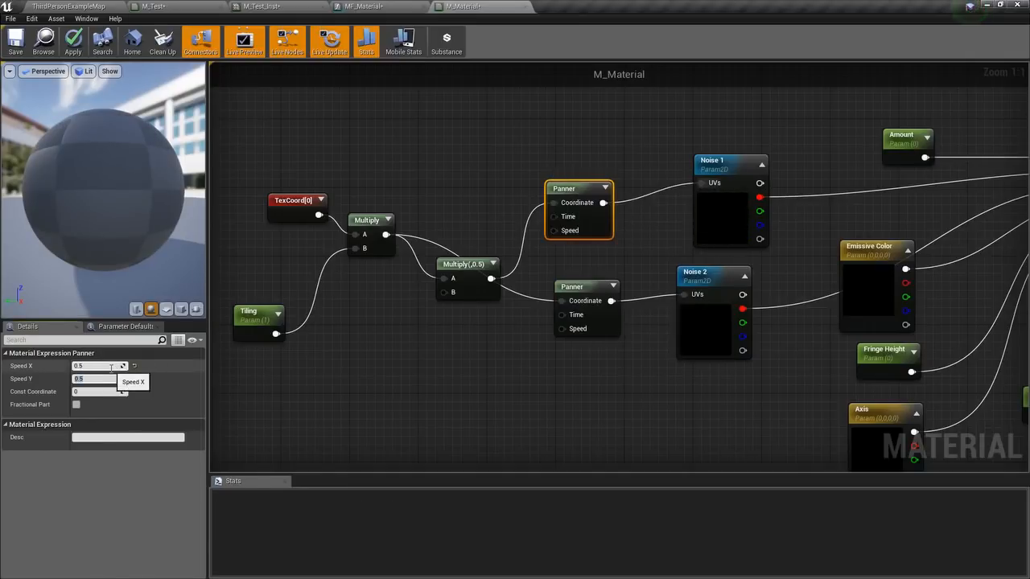
# - Set Speed X and Speed Y to -1 on the Panner feeding Noise 2 and apply the material changes
pyautogui.click(574, 288)
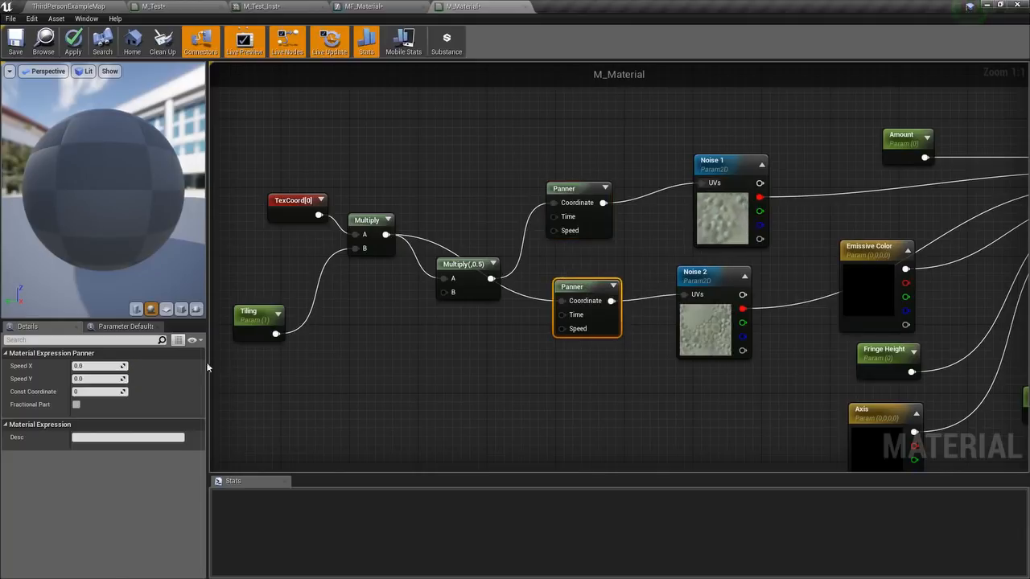
pyautogui.write('-1')
pyautogui.press('Tab')
pyautogui.write('-1')
pyautogui.press('Return')
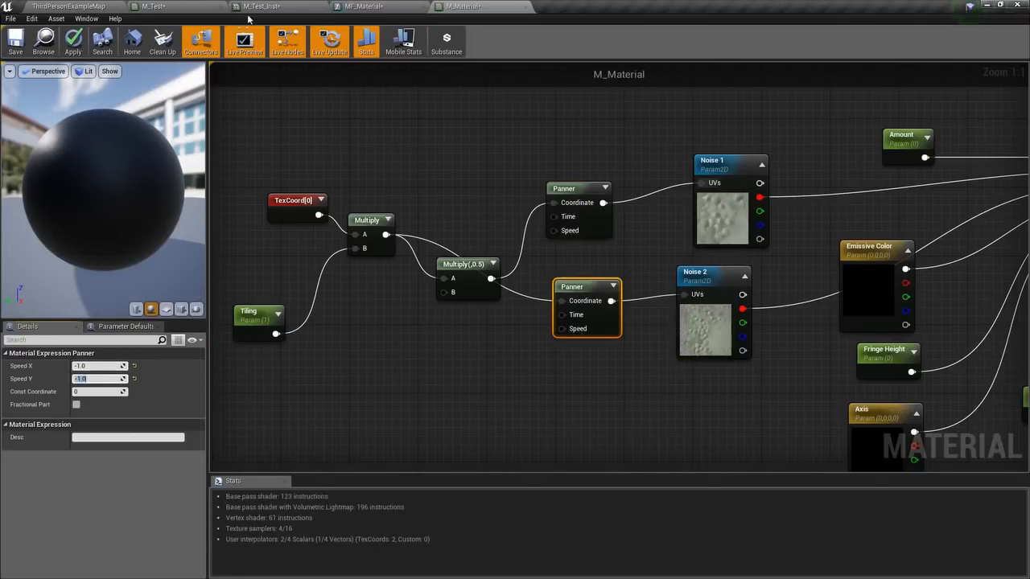
pyautogui.click(74, 42)
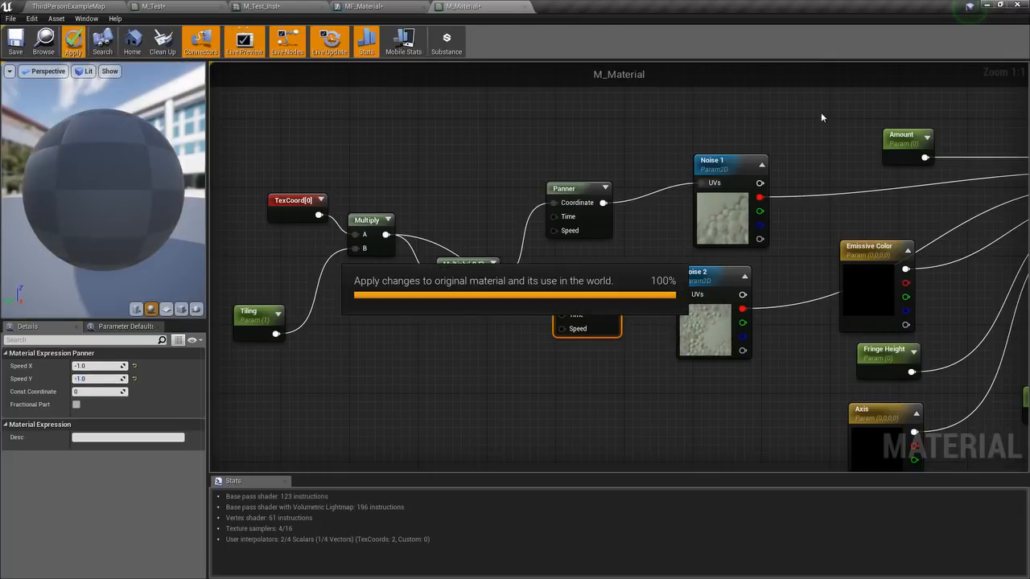
# - Add a vector parameter named Base color above MF_Material, connect it to M_Material's Base Color input and apply the changes
pyautogui.moveTo(902, 148); pyautogui.dragTo(469, 241, button='right')
pyautogui.moveTo(551, 222); pyautogui.dragTo(568, 257, button='right')
pyautogui.click(485, 198)
pyautogui.write('Base color')
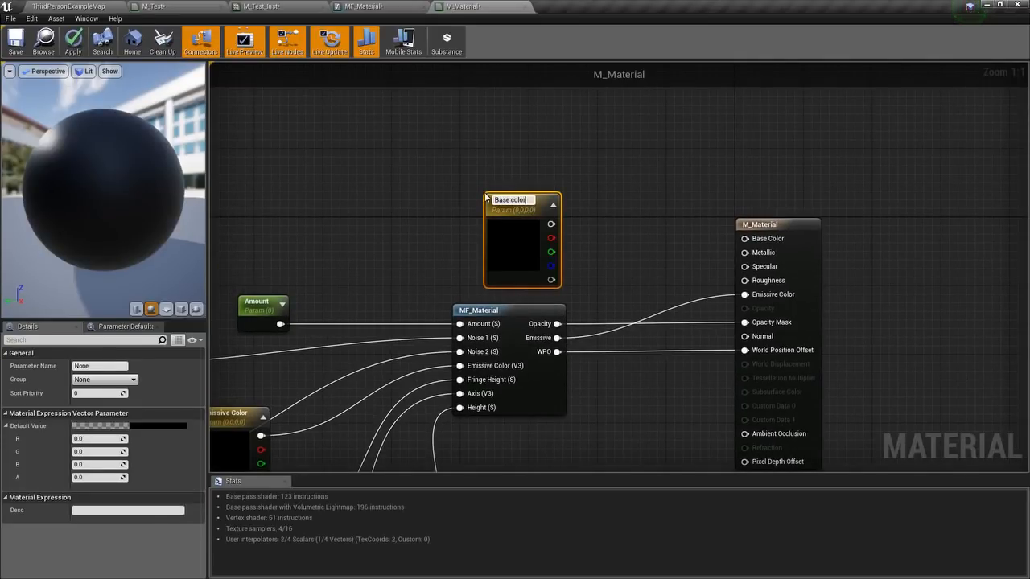
pyautogui.moveTo(551, 222); pyautogui.dragTo(780, 243)
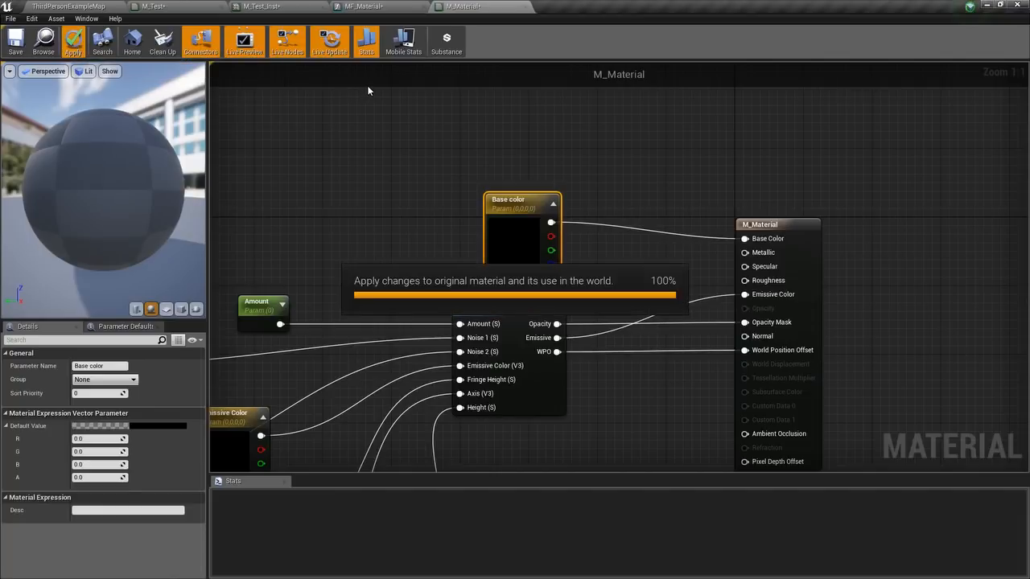
# - Create a material instance of M_Material in the T2 folder and open M_Material_Inst for editing
pyautogui.click(101, 5)
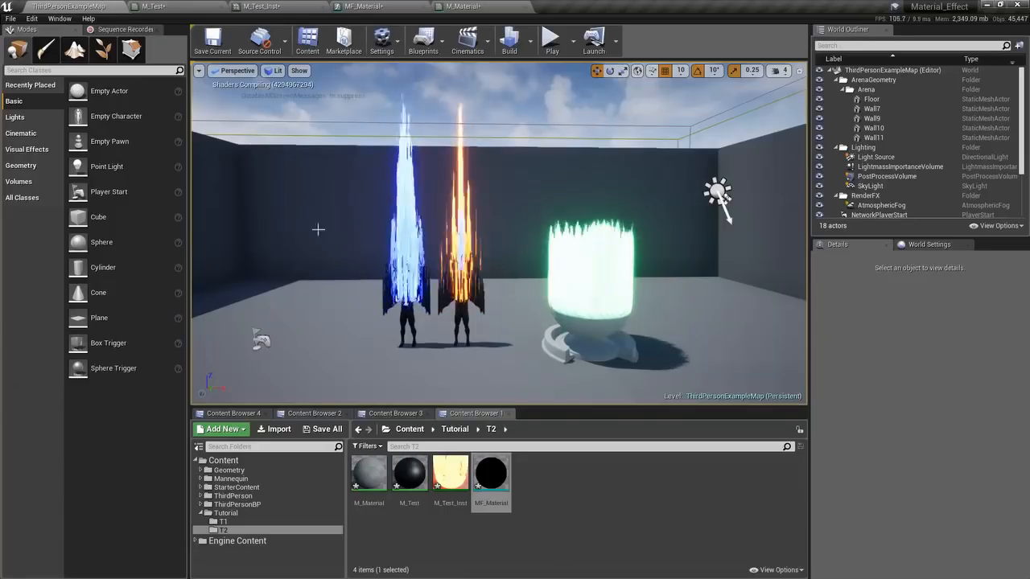
pyautogui.rightClick(491, 473)
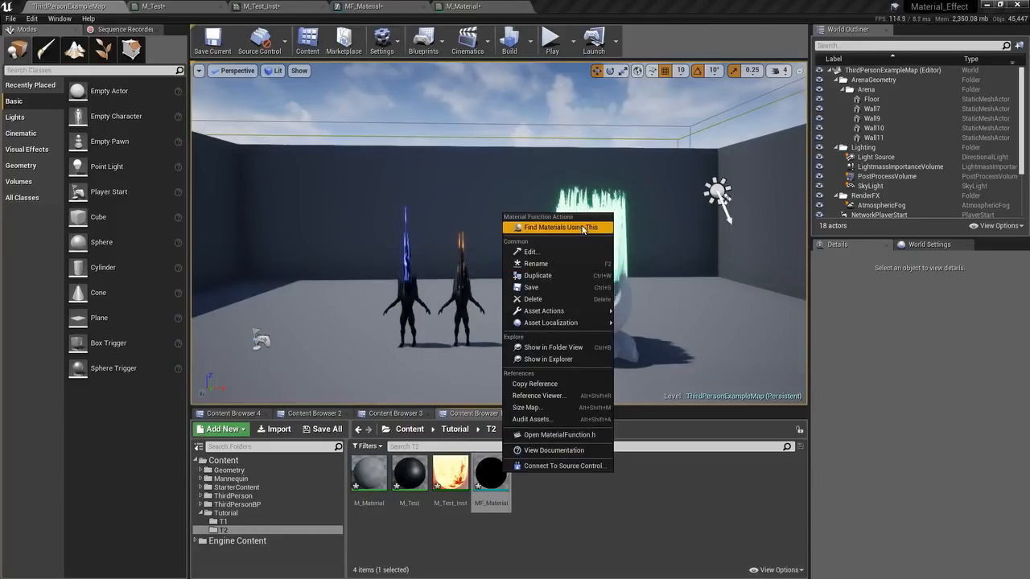
pyautogui.click(633, 512)
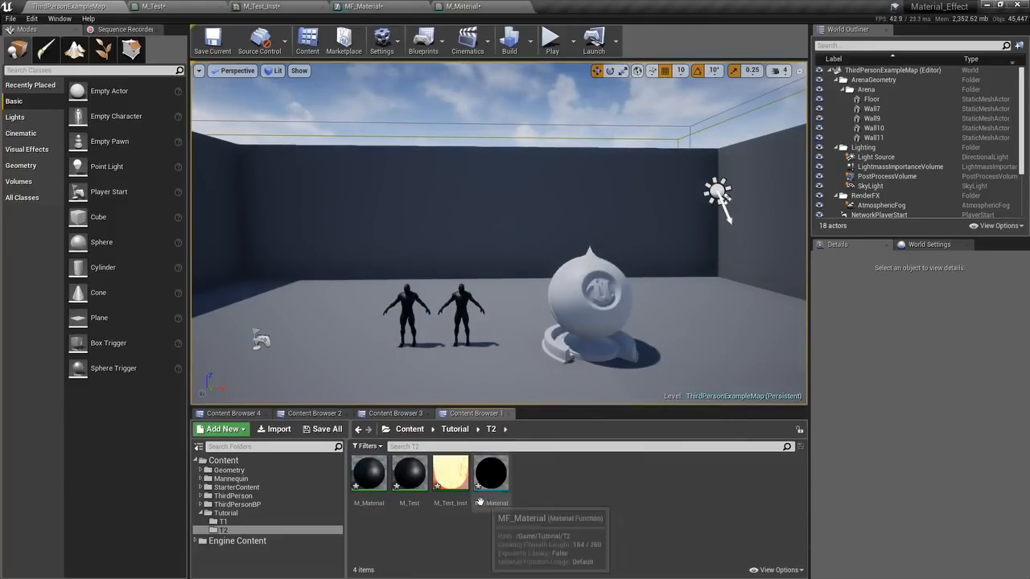
pyautogui.click(366, 479)
pyautogui.rightClick(367, 482)
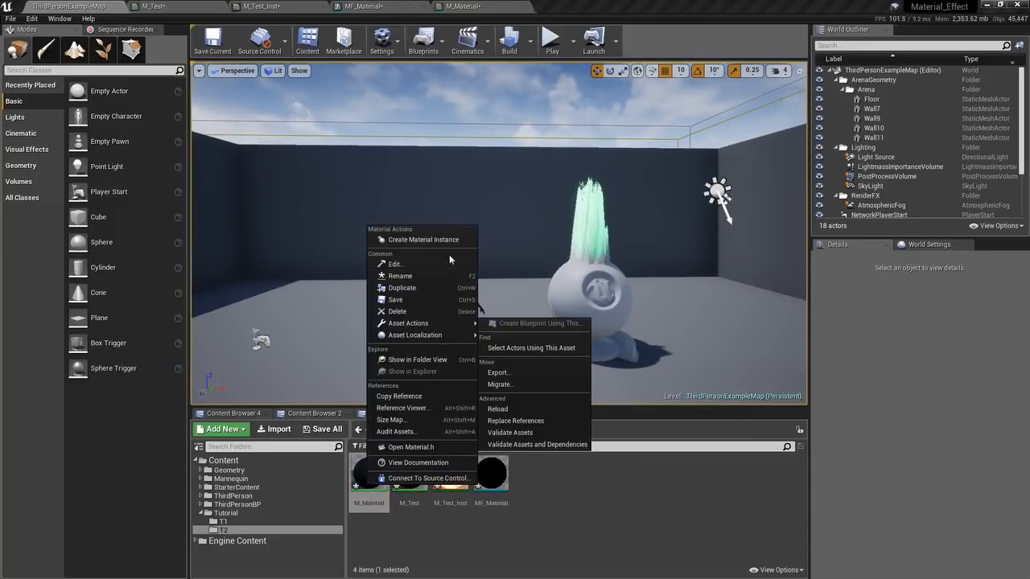
pyautogui.click(402, 237)
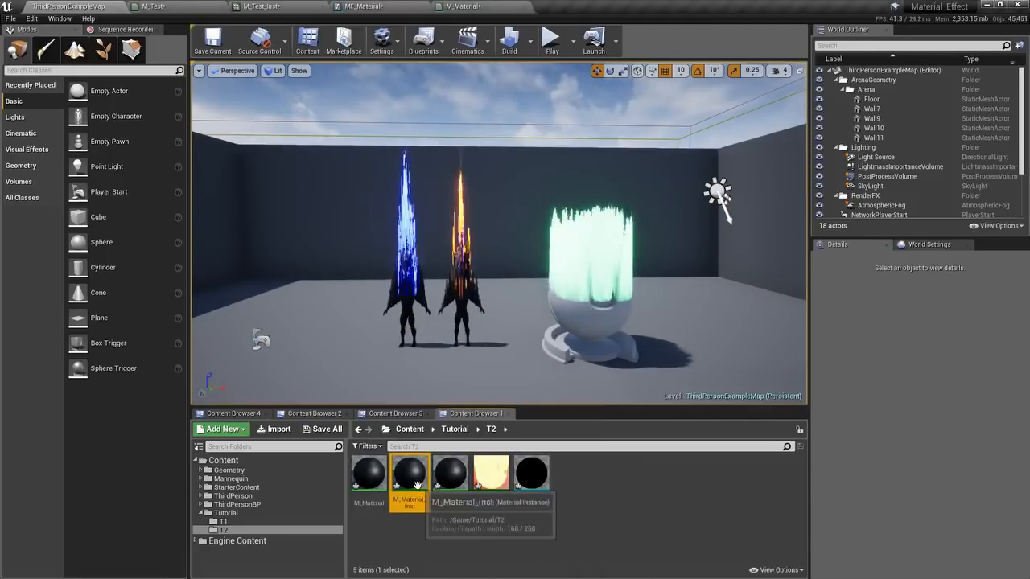
pyautogui.doubleClick(409, 474)
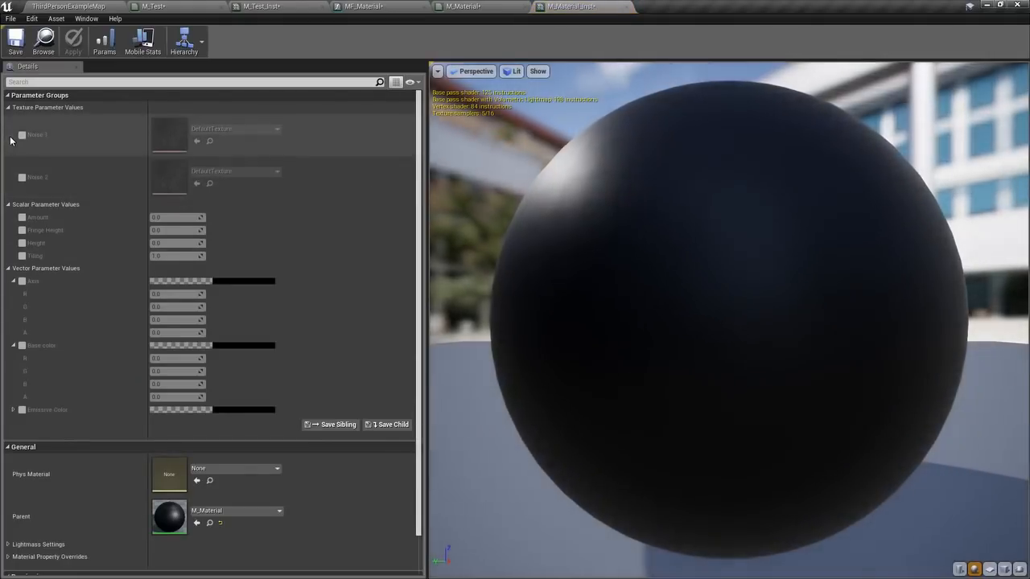
# - Override Noise 1 and Noise 2 in the instance and assign T_Perlin_Noise_M from the StarterContent textures to both
pyautogui.click(21, 136)
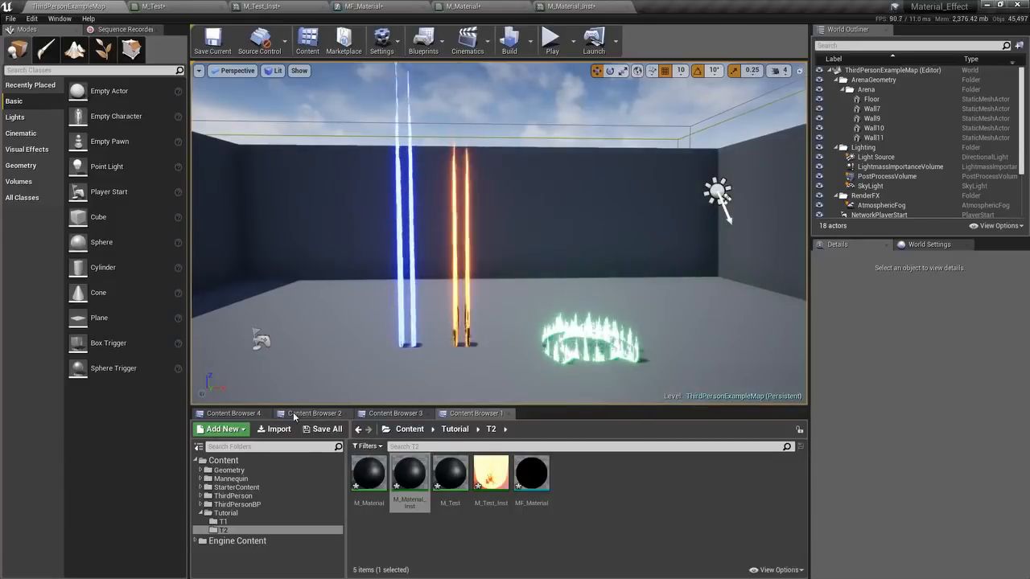
pyautogui.click(233, 414)
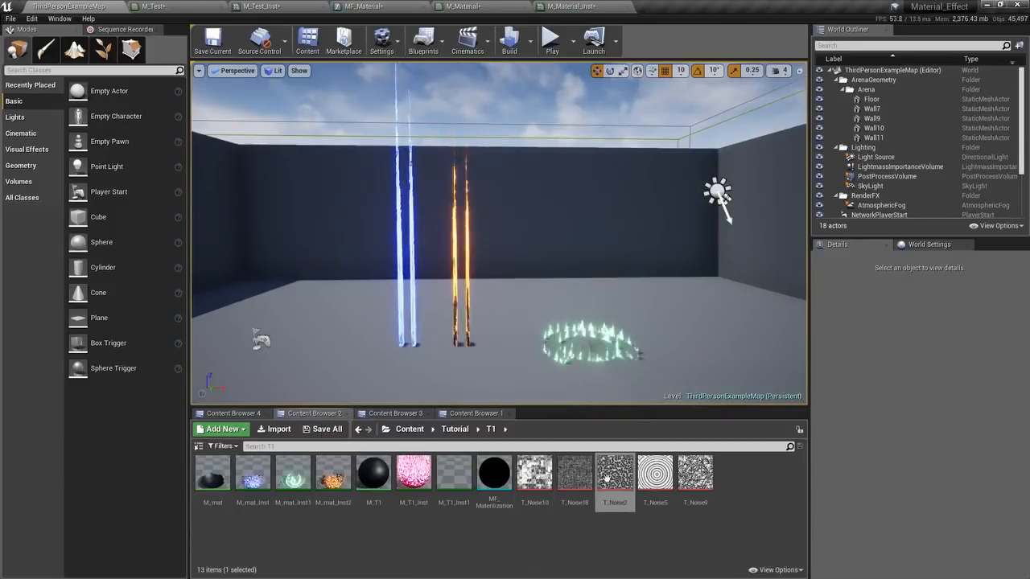
pyautogui.scroll(-6, 555, 494)
pyautogui.scroll(-3, 570, 491)
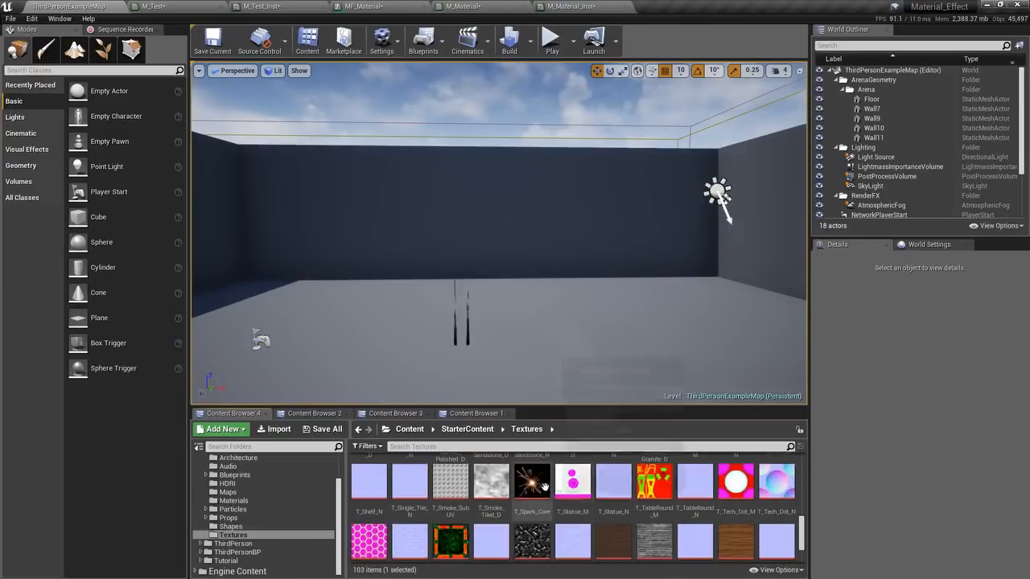
pyautogui.scroll(4, 684, 499)
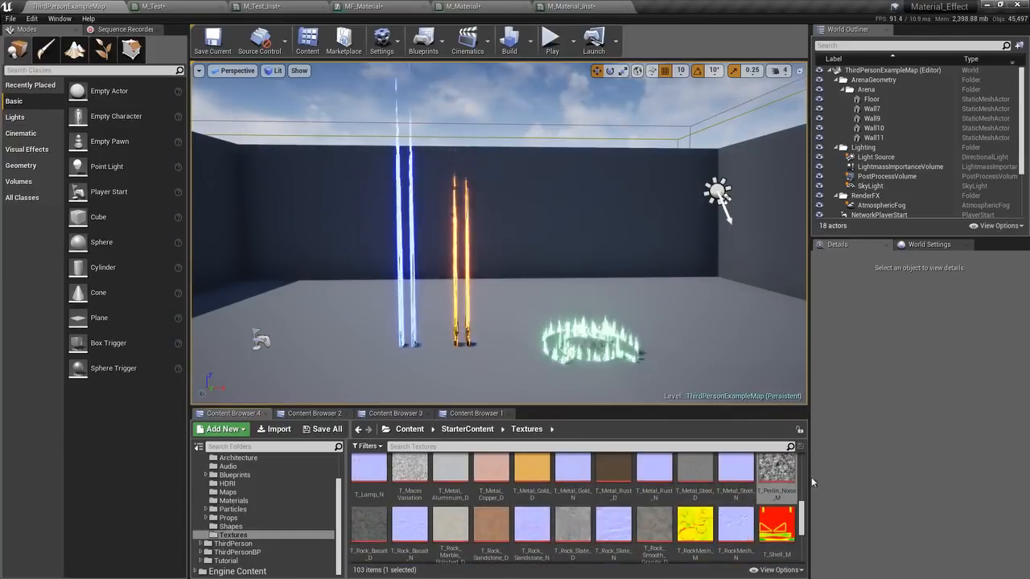
pyautogui.click(573, 6)
pyautogui.click(197, 143)
pyautogui.click(197, 184)
# - Enable overrides for Amount, Fringe Height, Height, Tiling, Axis, Base color and Emissive Color in the instance
pyautogui.scroll(-5, 559, 235)
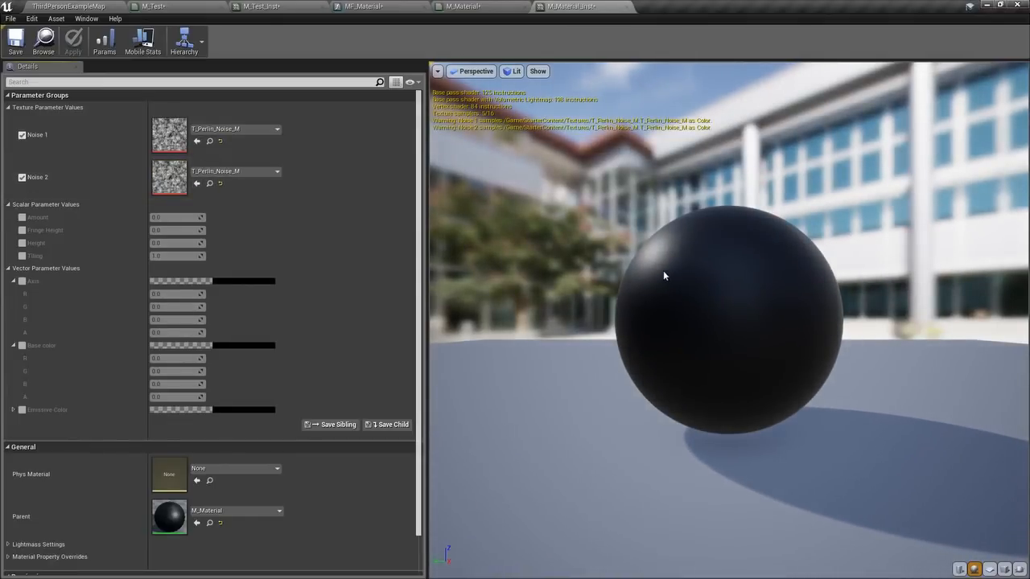
pyautogui.click(22, 217)
pyautogui.click(21, 230)
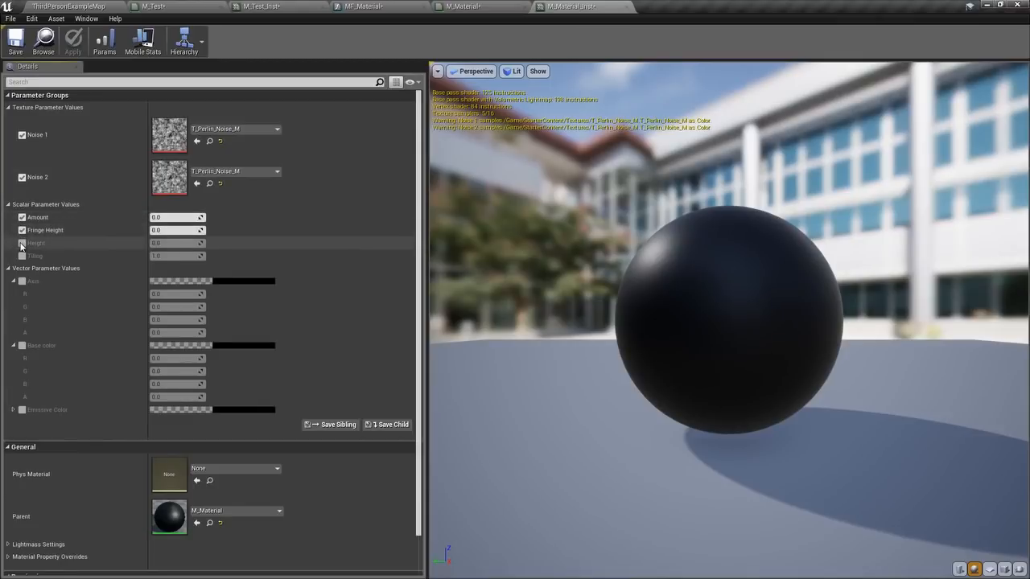
pyautogui.click(22, 242)
pyautogui.click(21, 256)
pyautogui.click(22, 281)
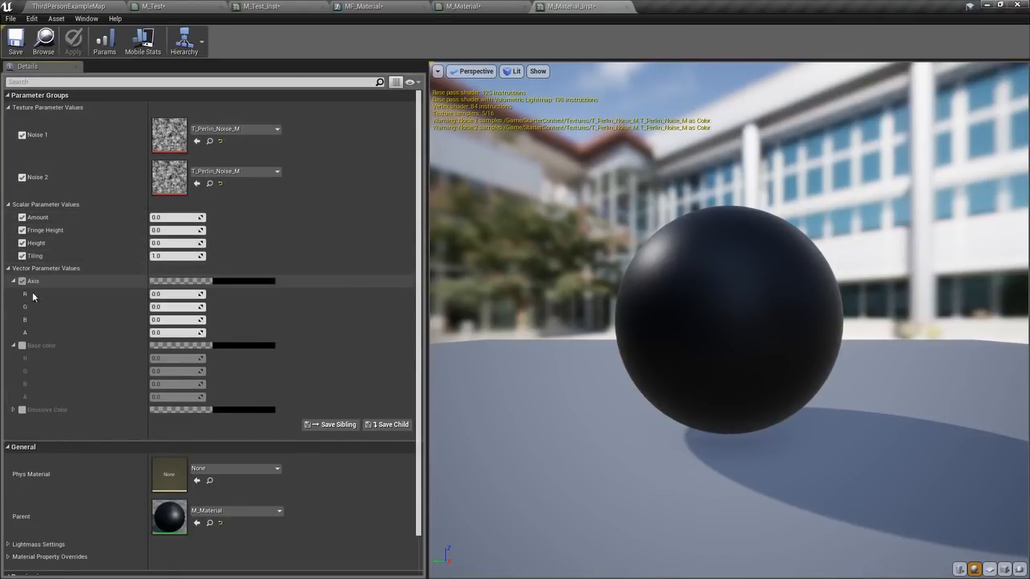
pyautogui.click(22, 345)
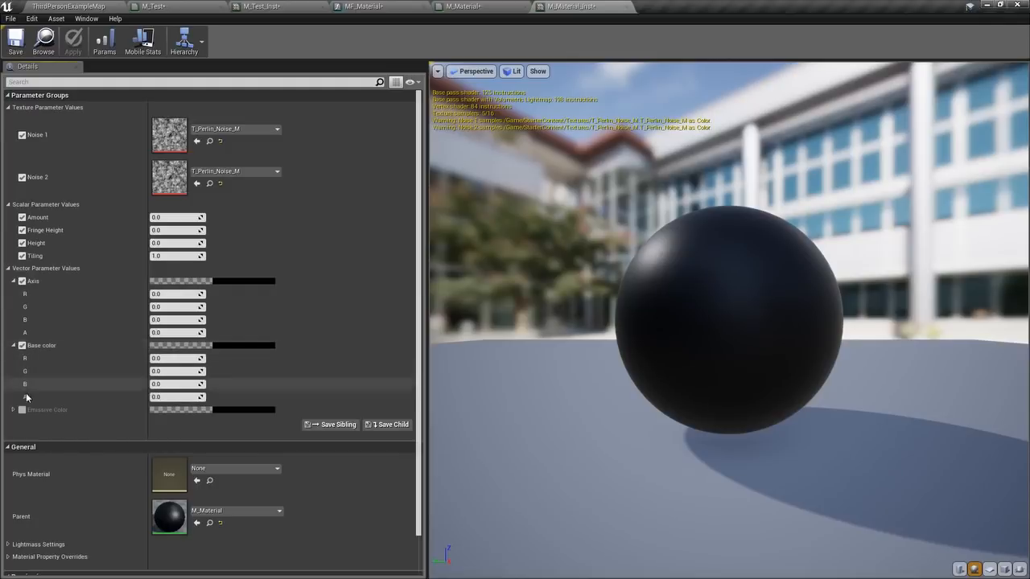
pyautogui.click(21, 410)
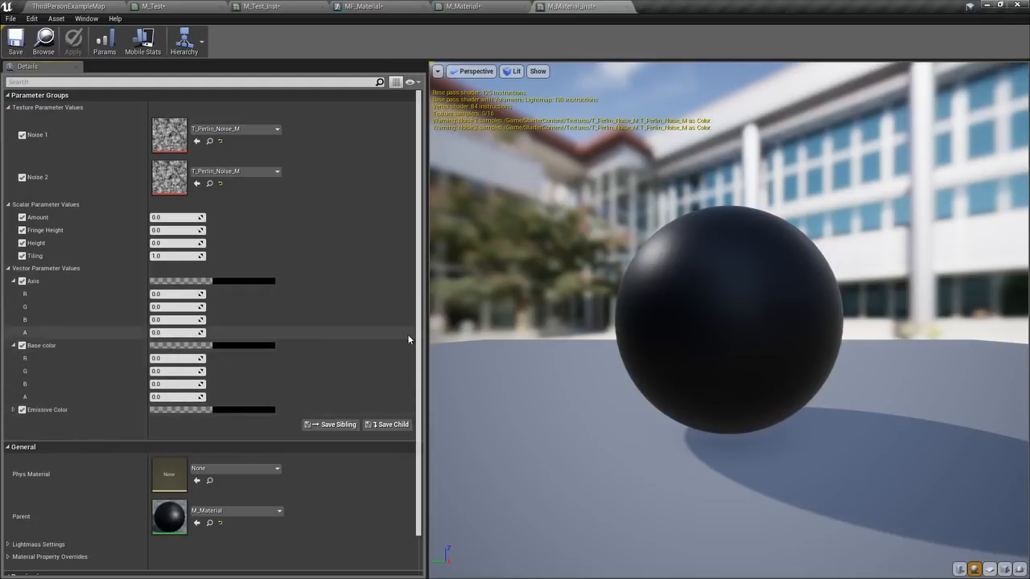
# - Set the instance's Base color to a grey with R, G and B at 0.432292
pyautogui.click(241, 352)
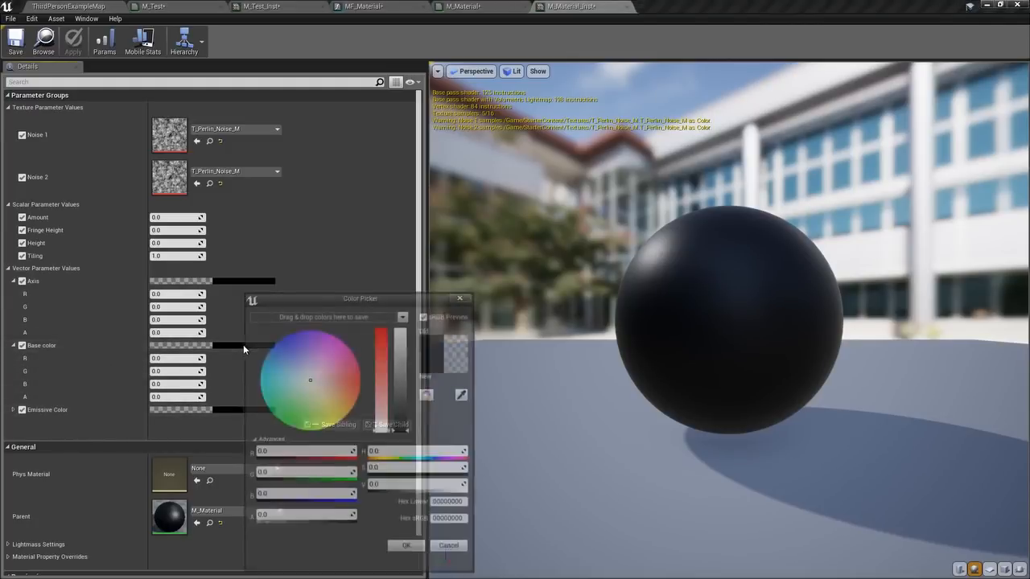
pyautogui.click(400, 392)
pyautogui.click(410, 550)
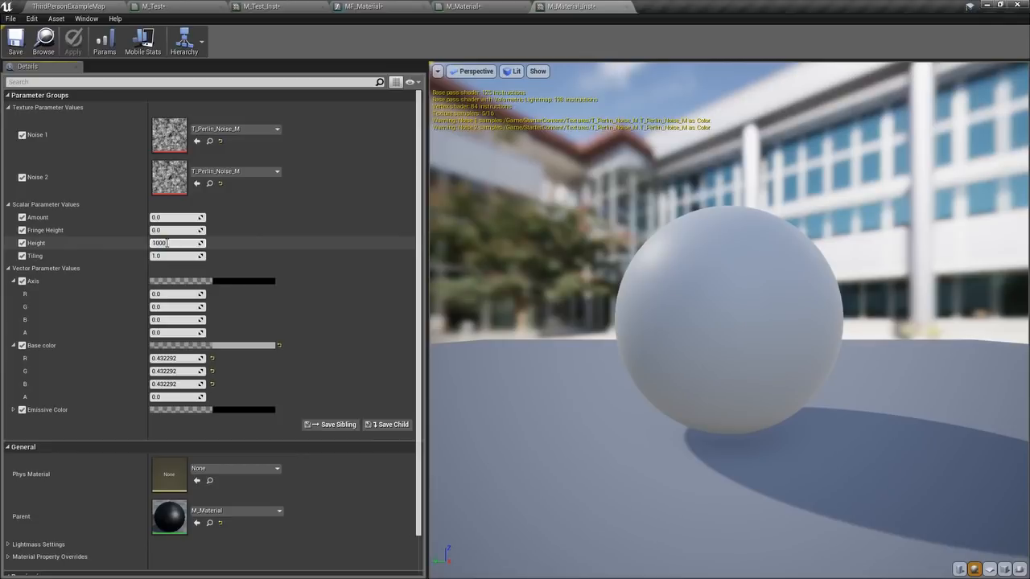
# - Set the instance's Height to 1000 and the Axis parameter's B component to 1
pyautogui.scroll(-1, 189, 269)
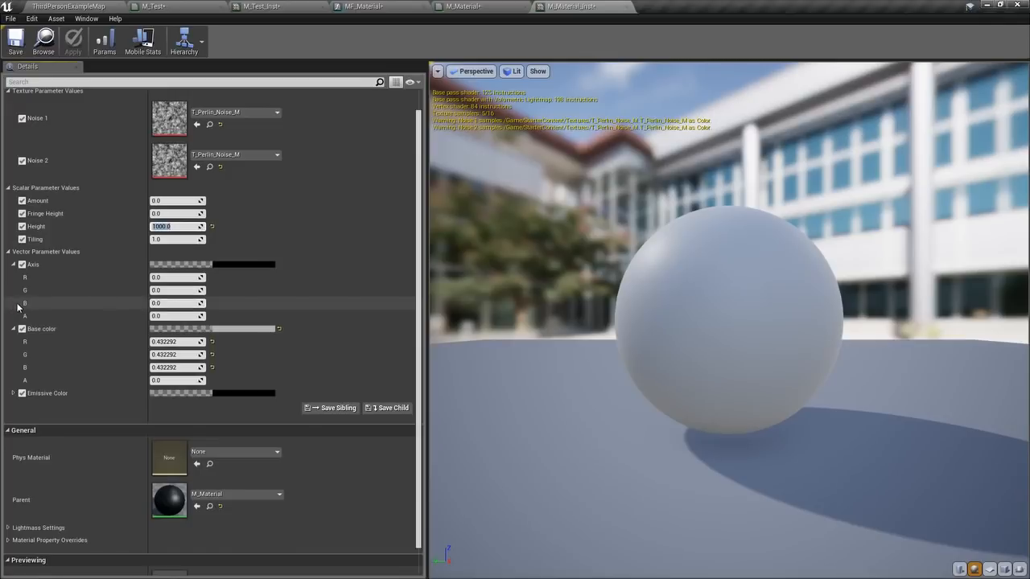
pyautogui.click(170, 304)
pyautogui.write('1')
pyautogui.press('Return')
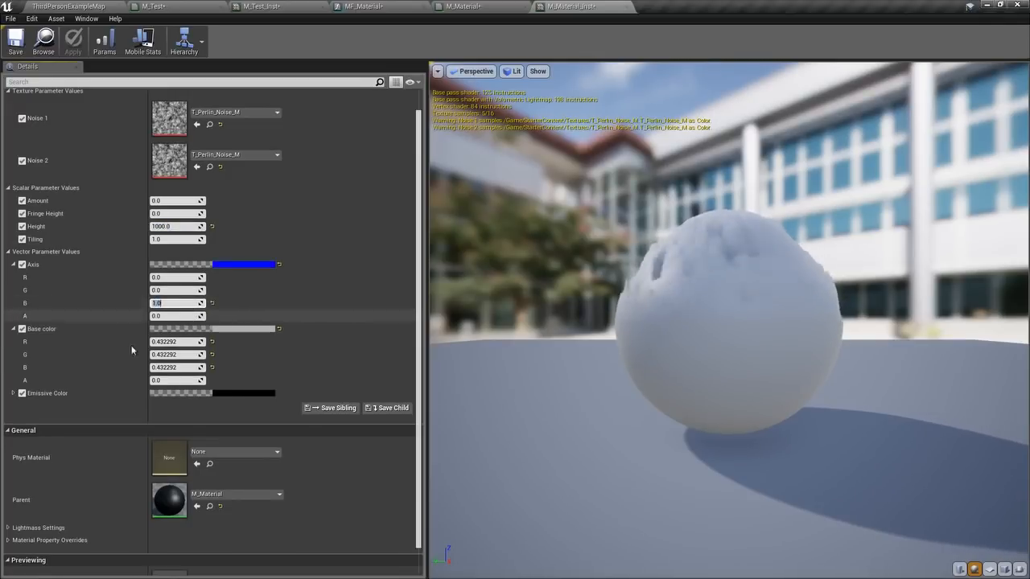
# - Set the instance's Emissive Color to blue with a B value of 55
pyautogui.scroll(-3, 125, 330)
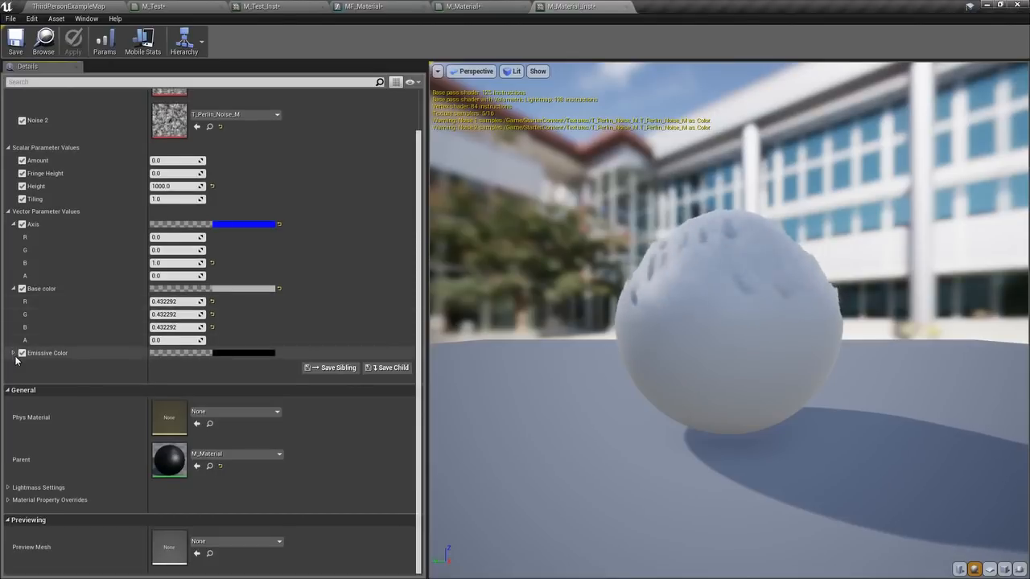
pyautogui.click(13, 353)
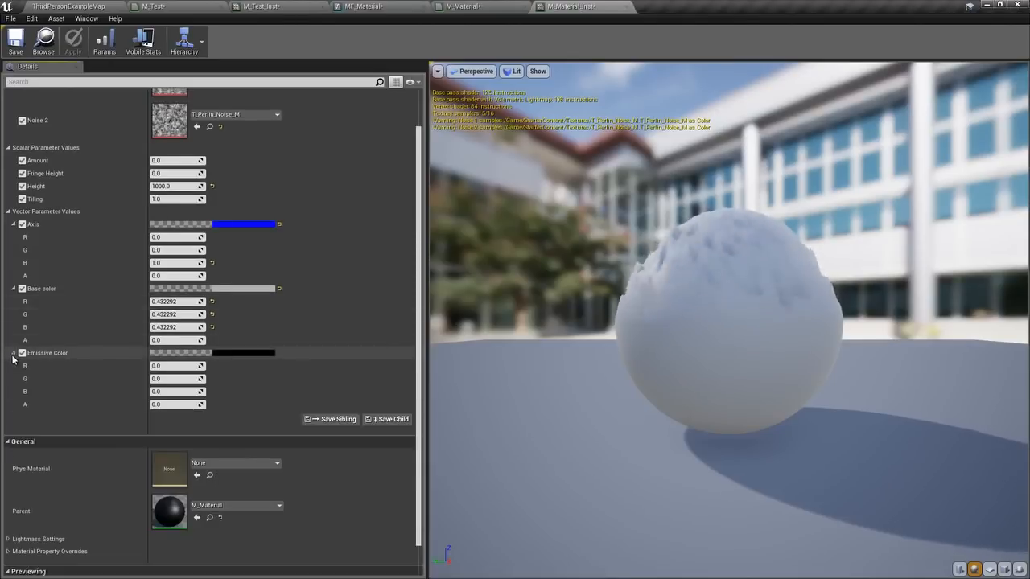
pyautogui.click(229, 352)
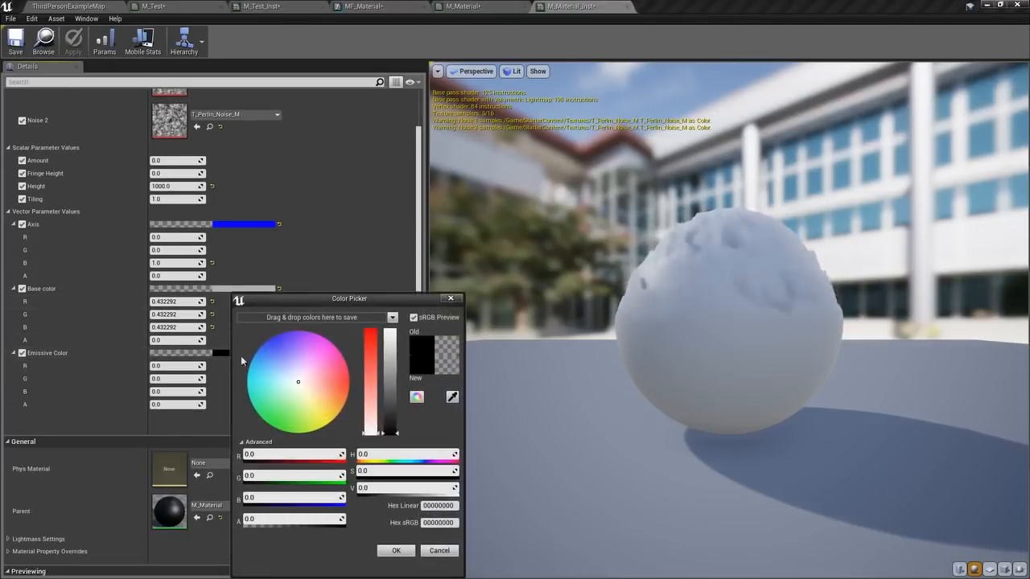
pyautogui.click(265, 498)
pyautogui.write('55')
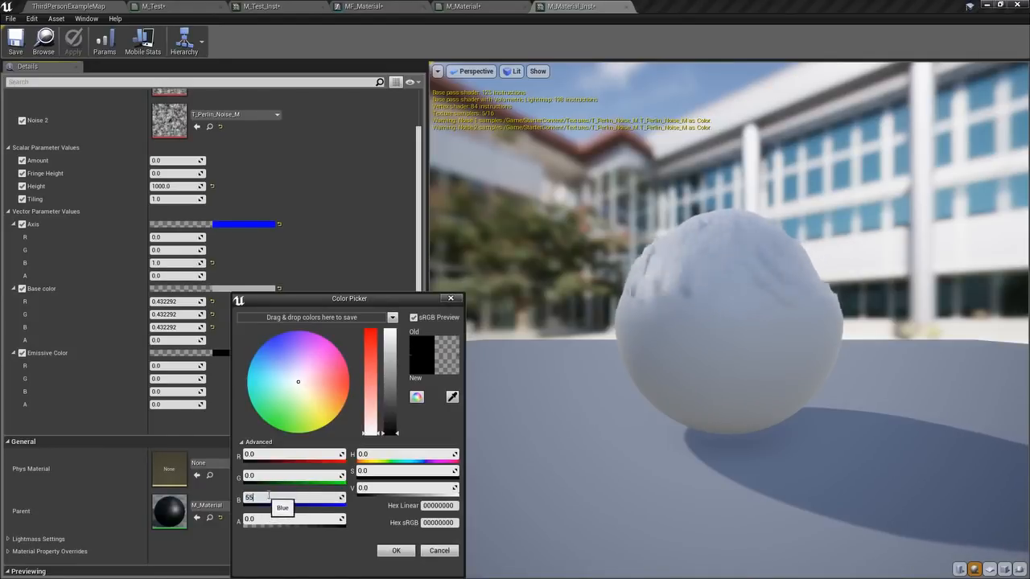
pyautogui.press('Return')
pyautogui.click(395, 550)
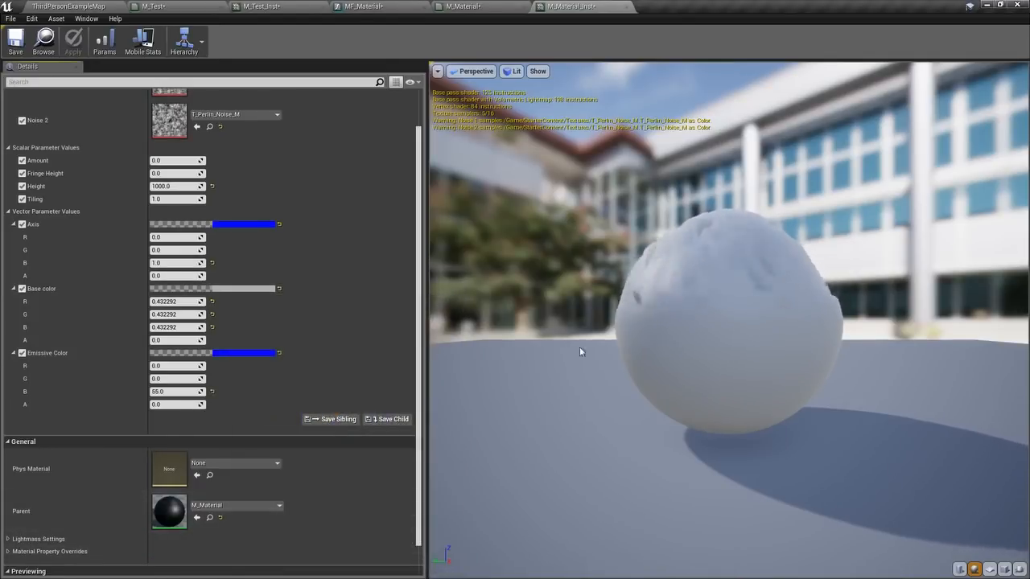
pyautogui.moveTo(640, 292); pyautogui.dragTo(637, 301)
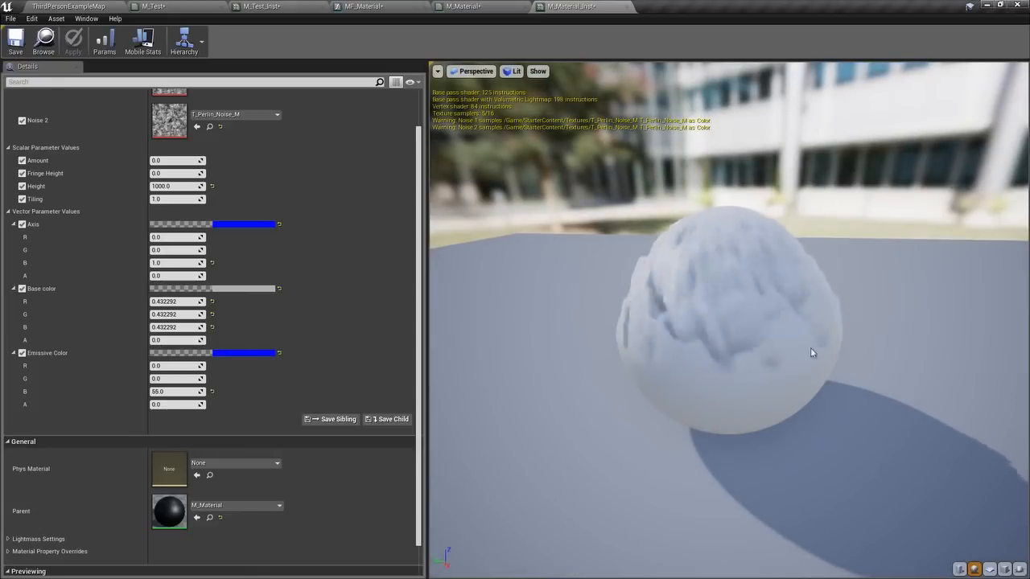
# - In MF_Material, insert a Clamp node between the Multiply output and the B input of the last Multiply in the WPO group
pyautogui.click(362, 7)
pyautogui.moveTo(593, 290); pyautogui.dragTo(456, 239, button='right')
pyautogui.scroll(1, 490, 242)
pyautogui.moveTo(527, 299); pyautogui.dragTo(495, 231, button='right')
pyautogui.moveTo(411, 178); pyautogui.dragTo(453, 330)
pyautogui.write('clamp')
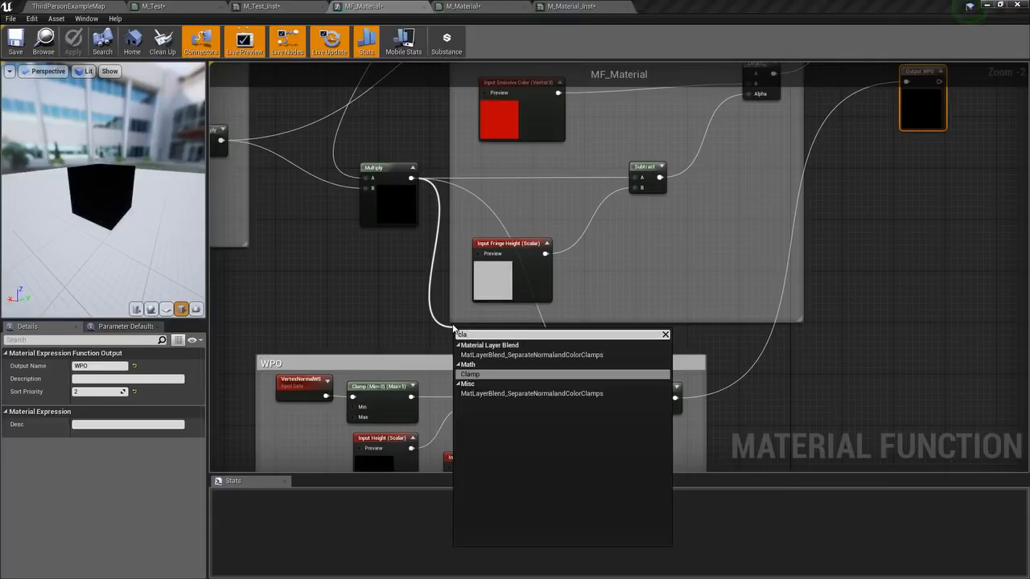
pyautogui.press('Return')
pyautogui.moveTo(518, 342); pyautogui.dragTo(653, 407)
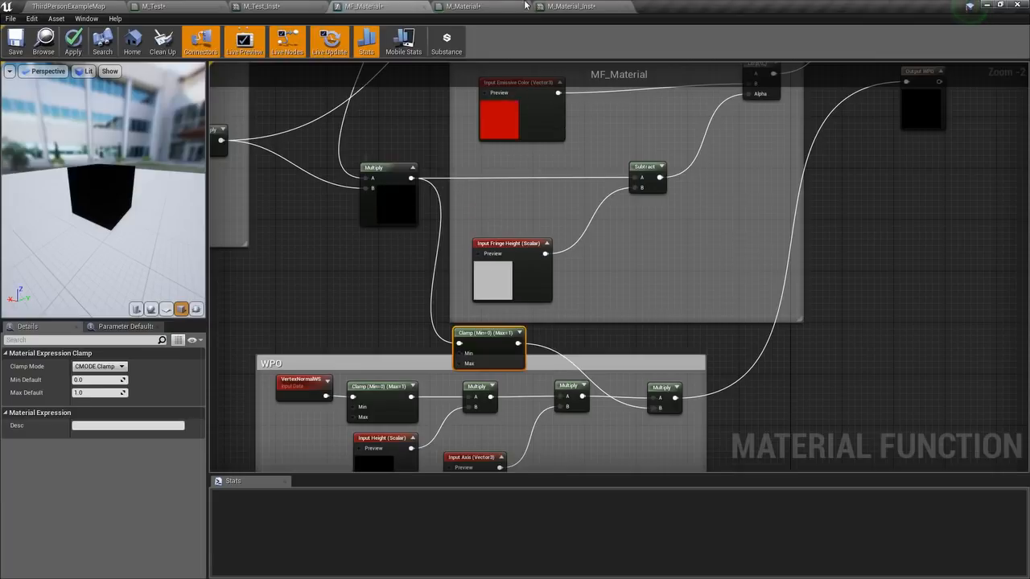
# - Apply the changes to the MF_Material function and return to M_Material_Inst
pyautogui.click(482, 6)
pyautogui.click(571, 5)
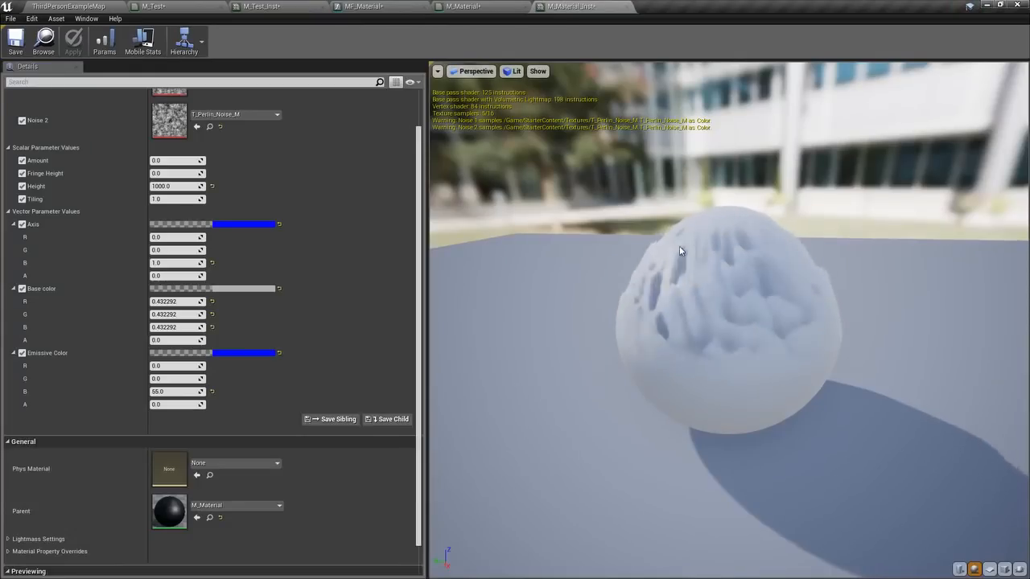
pyautogui.click(362, 5)
pyautogui.click(70, 45)
pyautogui.click(571, 5)
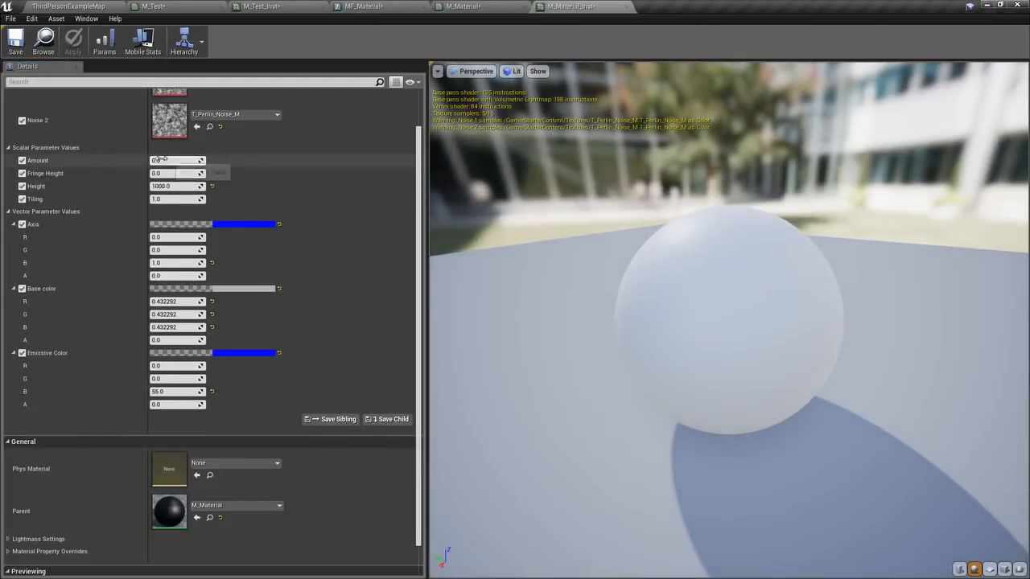
# - Set the instance's Amount to about 0.342857 and its Fringe Height to 0.1
pyautogui.moveTo(163, 161); pyautogui.dragTo(190, 160)
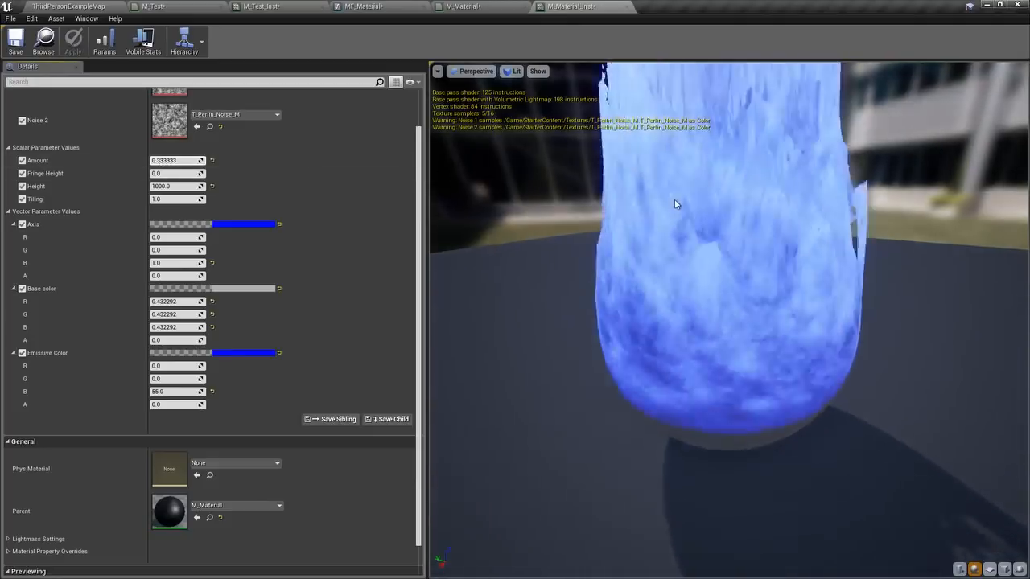
pyautogui.scroll(-4, 675, 205)
pyautogui.moveTo(177, 160); pyautogui.dragTo(205, 160)
pyautogui.moveTo(165, 160)
pyautogui.mouseDown()
pyautogui.moveTo(185, 160)
pyautogui.moveTo(149, 160)
pyautogui.moveTo(165, 161)
pyautogui.mouseUp()
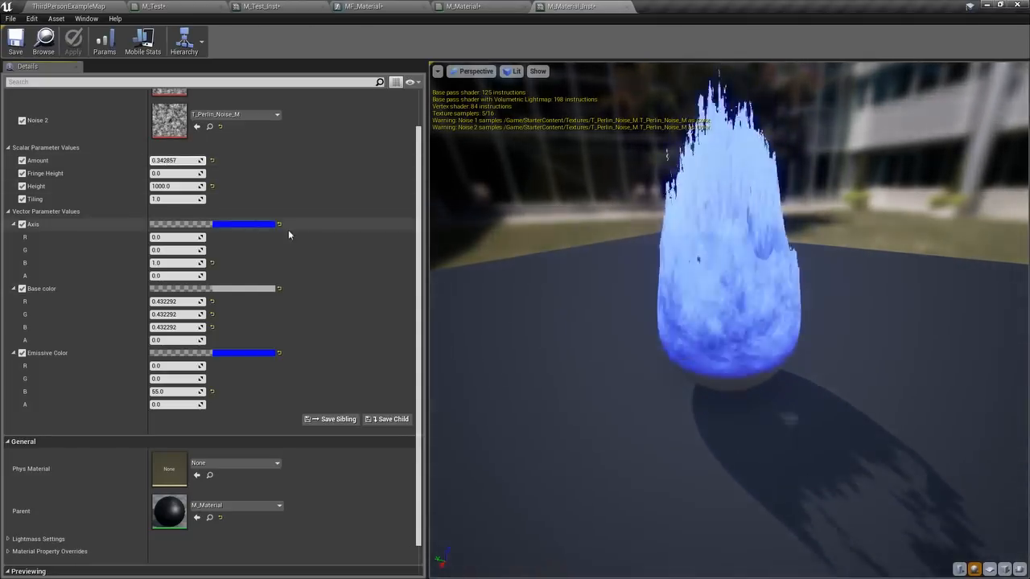
pyautogui.scroll(-6, 713, 247)
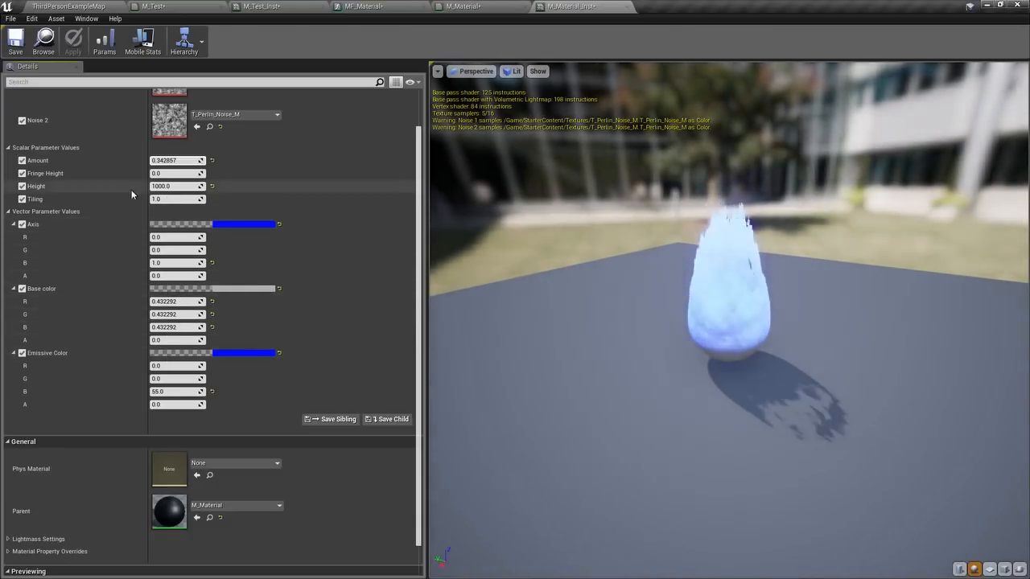
pyautogui.click(166, 173)
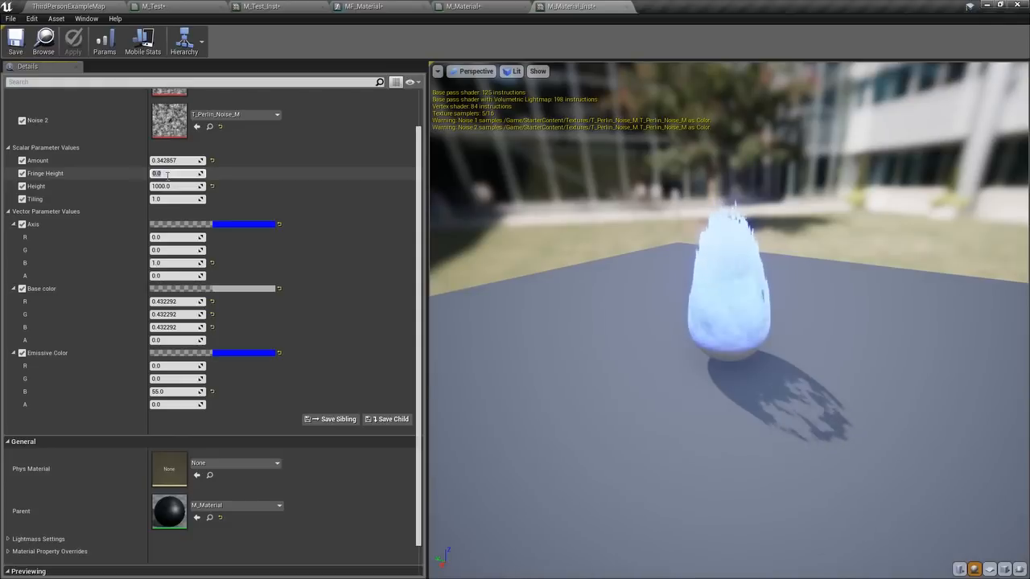
pyautogui.write('0.1')
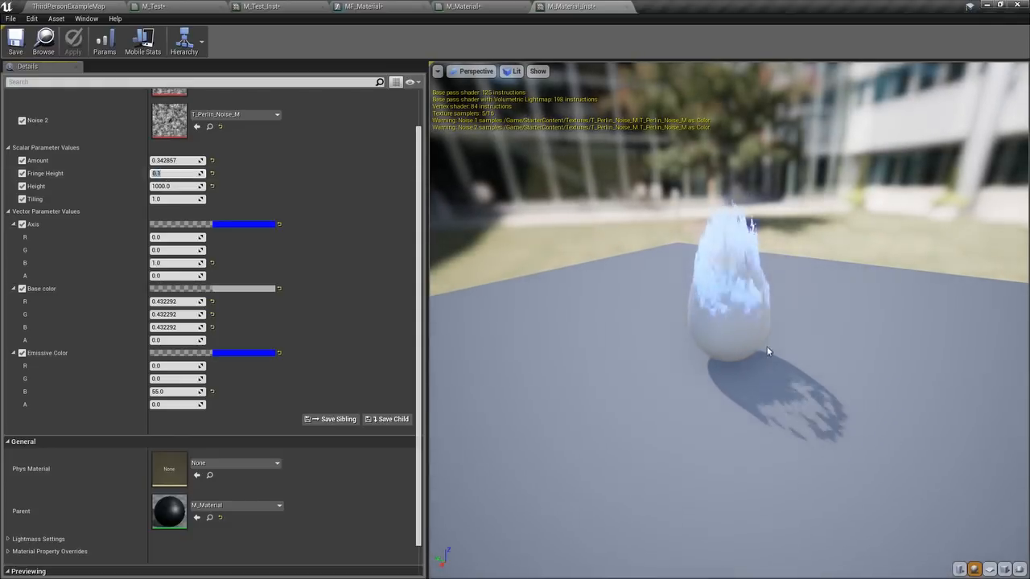
# - Change the instance's Emissive Color to a red hue with R at 200 and B at 1.837475
pyautogui.click(248, 355)
pyautogui.click(367, 380)
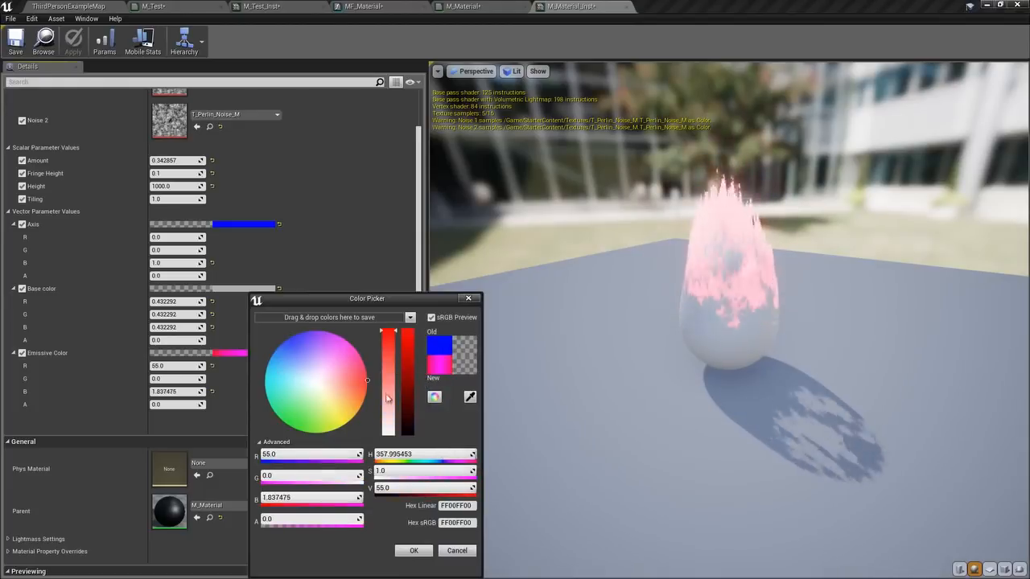
pyautogui.click(287, 454)
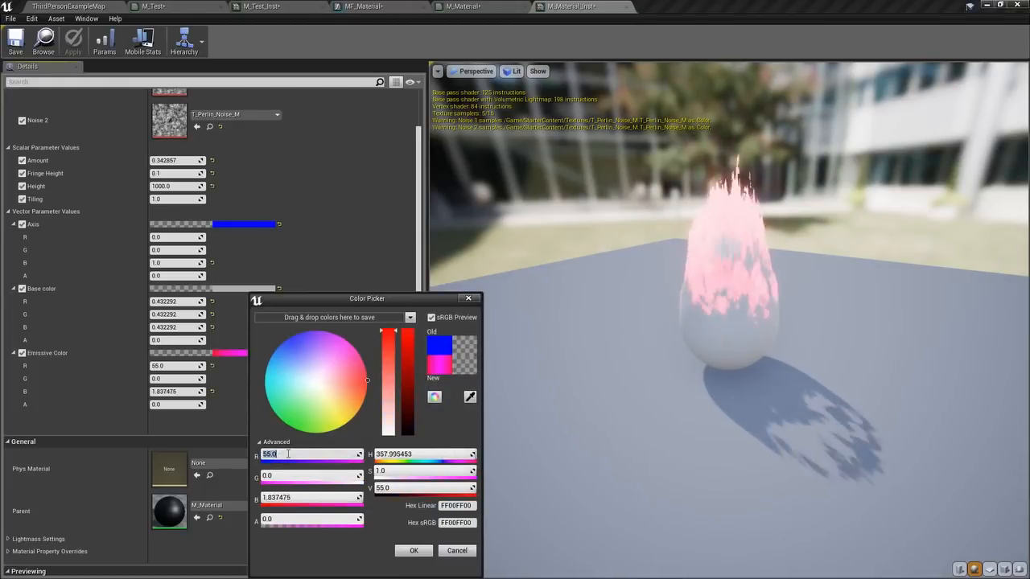
pyautogui.write('2000')
pyautogui.press('BackSpace')
pyautogui.press('Return')
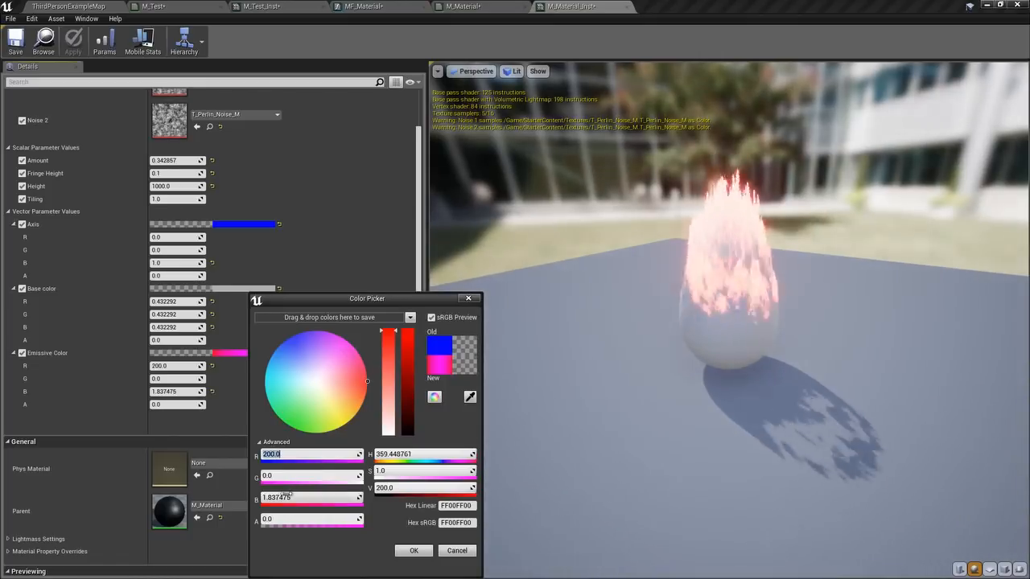
pyautogui.click(414, 550)
pyautogui.moveTo(501, 481); pyautogui.dragTo(643, 483)
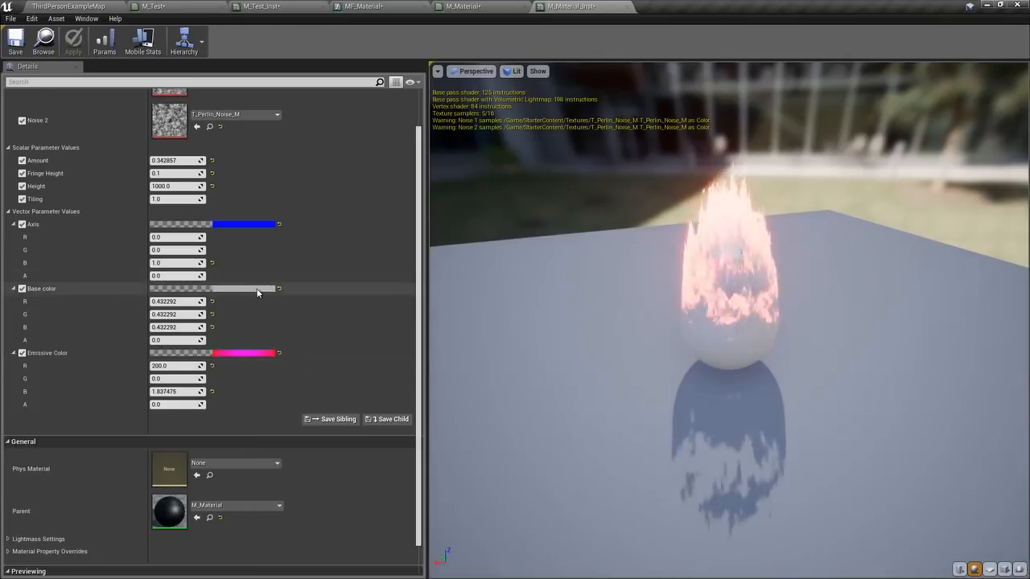
# - Set the instance's Base color to black, with R, G and B at 0
pyautogui.click(265, 288)
pyautogui.moveTo(412, 410); pyautogui.dragTo(414, 430)
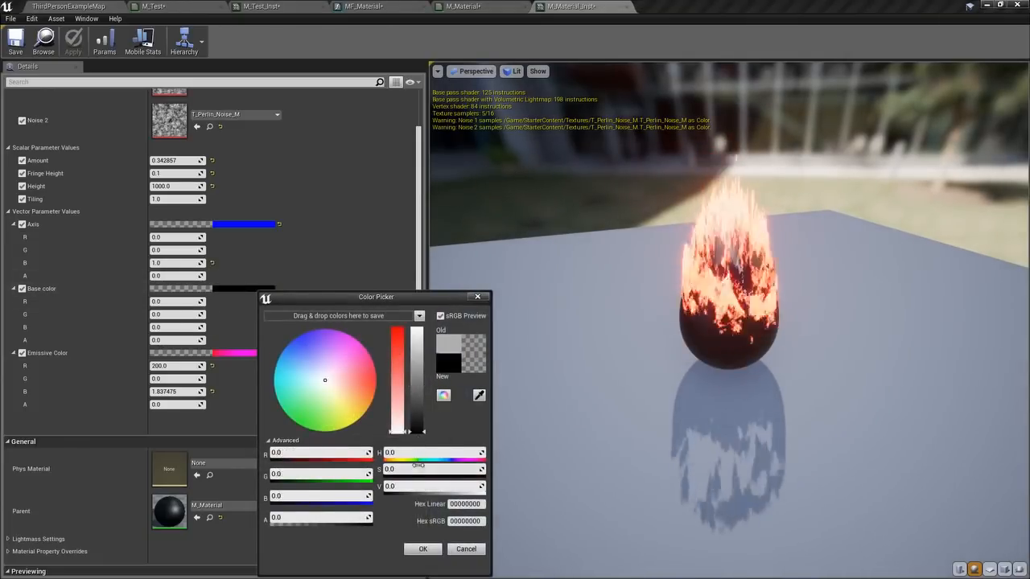
pyautogui.click(422, 549)
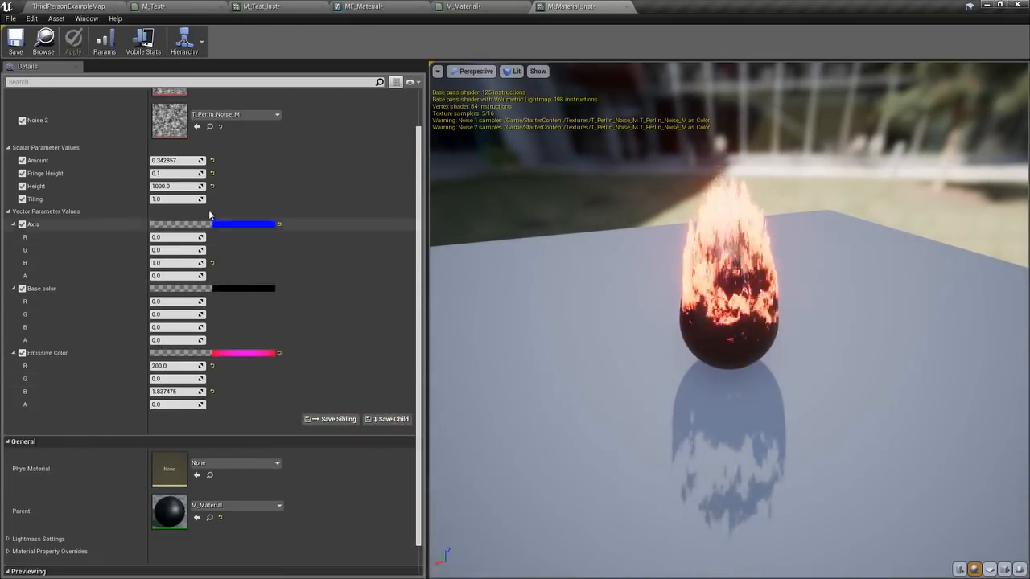
# - Set the instance's Height to 4000 and vary Amount to test the effect, ending at about 0.322992
pyautogui.click(184, 186)
pyautogui.write('4')
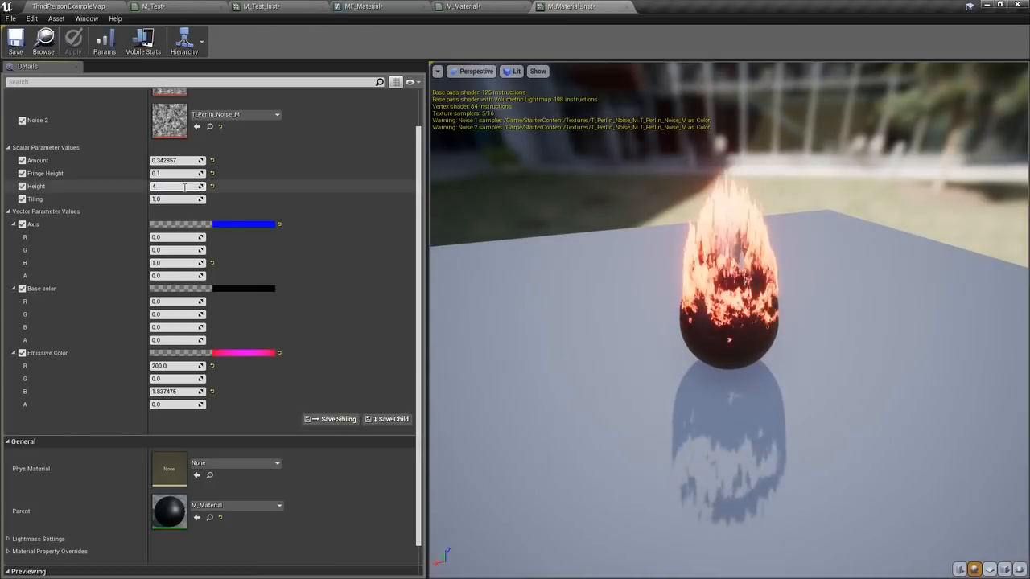
pyautogui.write('000')
pyautogui.press('Return')
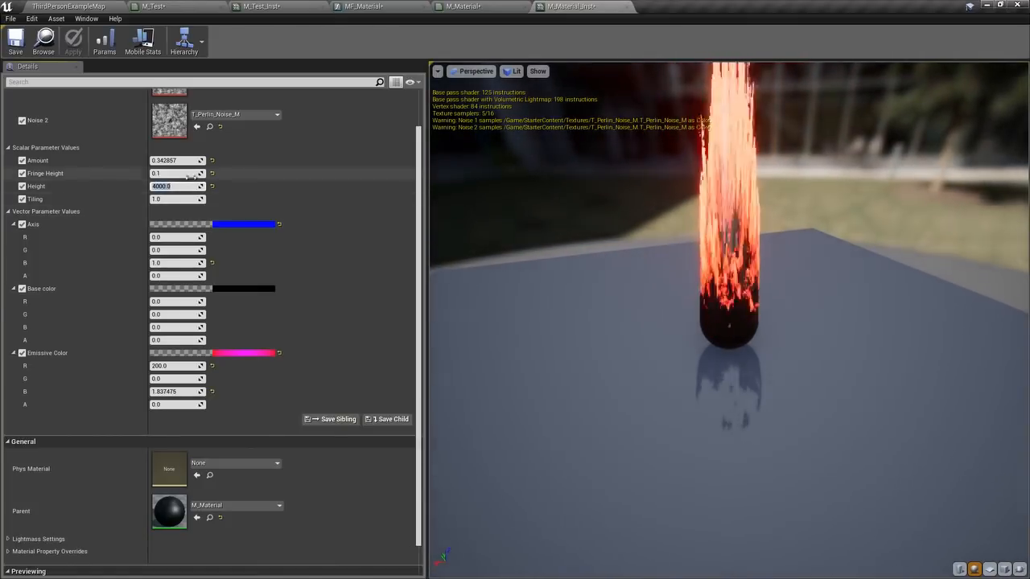
pyautogui.moveTo(165, 160); pyautogui.dragTo(186, 160)
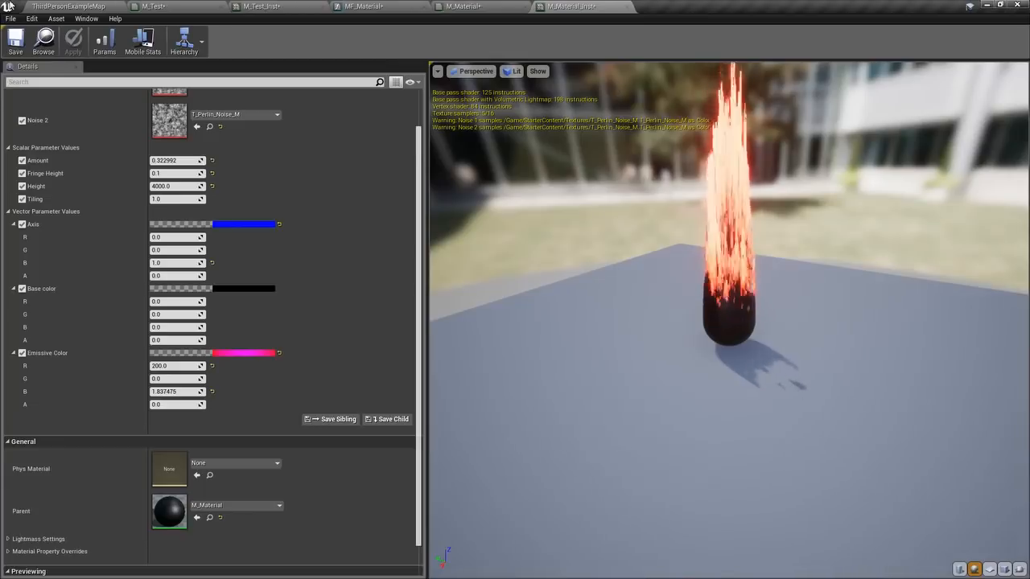
# - In the level editor, select the mannequin mesh in the Mannequin/Character/Mesh content folder
pyautogui.click(66, 6)
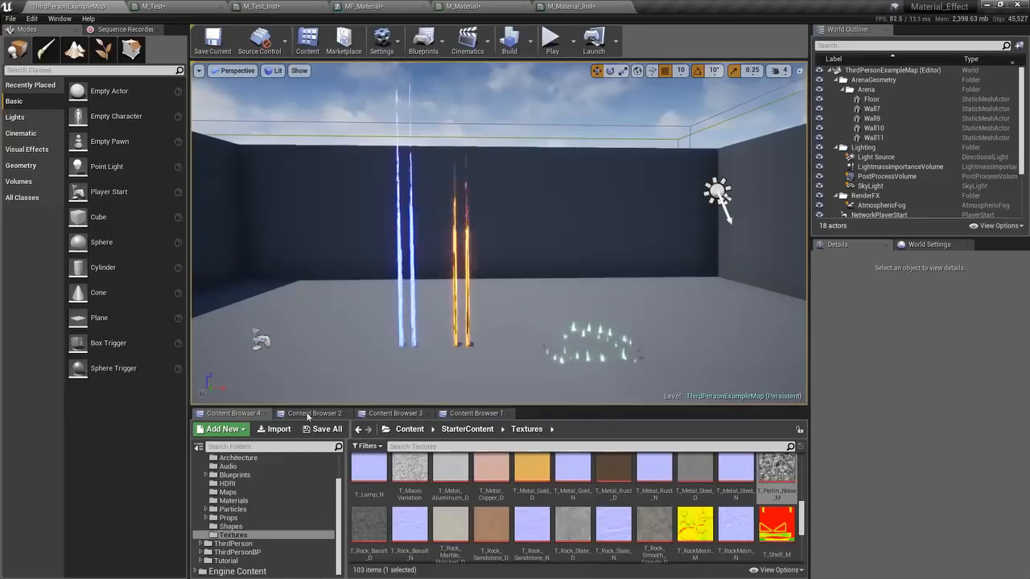
pyautogui.click(229, 469)
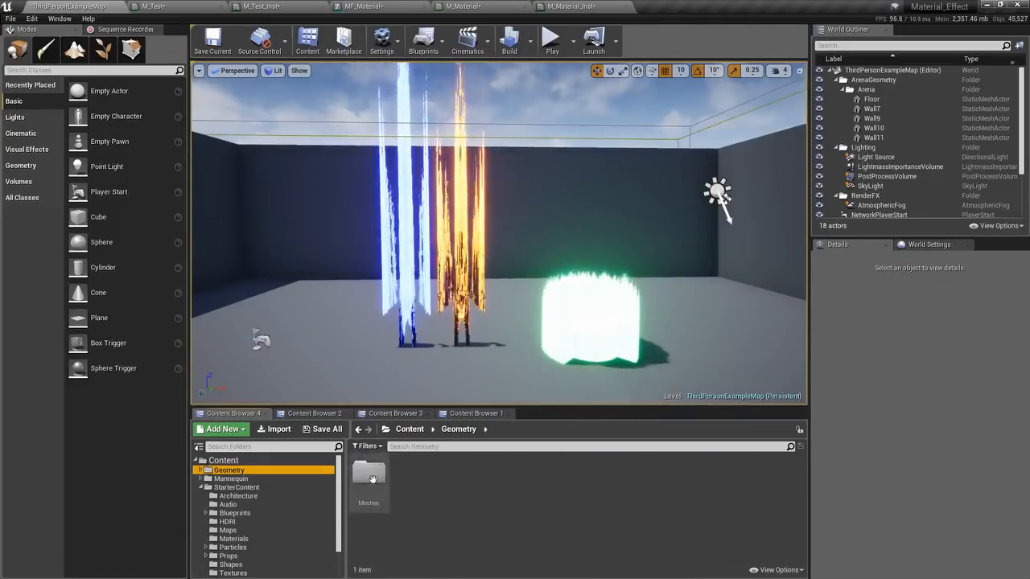
pyautogui.doubleClick(369, 473)
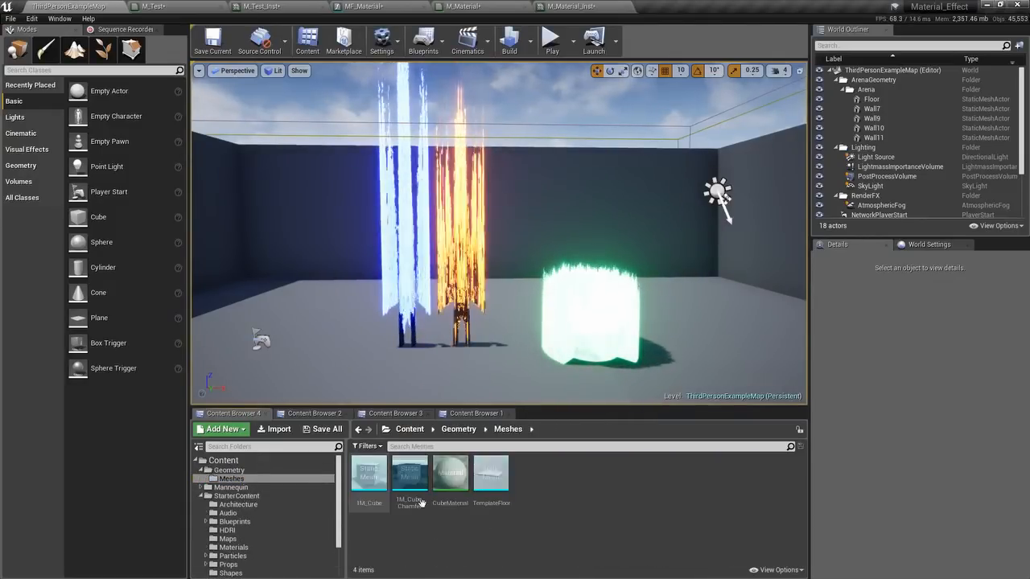
pyautogui.click(231, 487)
pyautogui.doubleClick(409, 475)
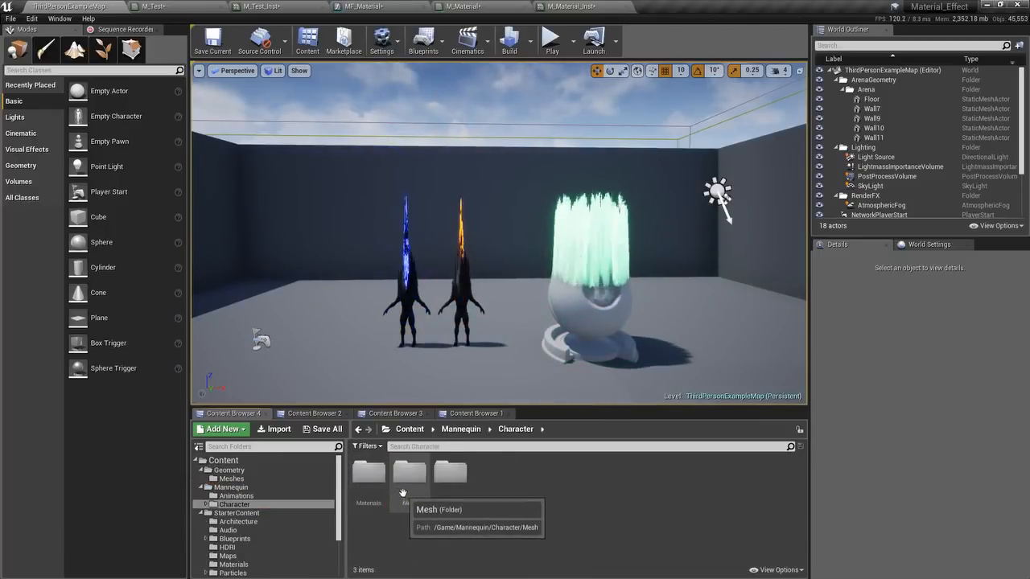
pyautogui.doubleClick(409, 475)
pyautogui.click(368, 475)
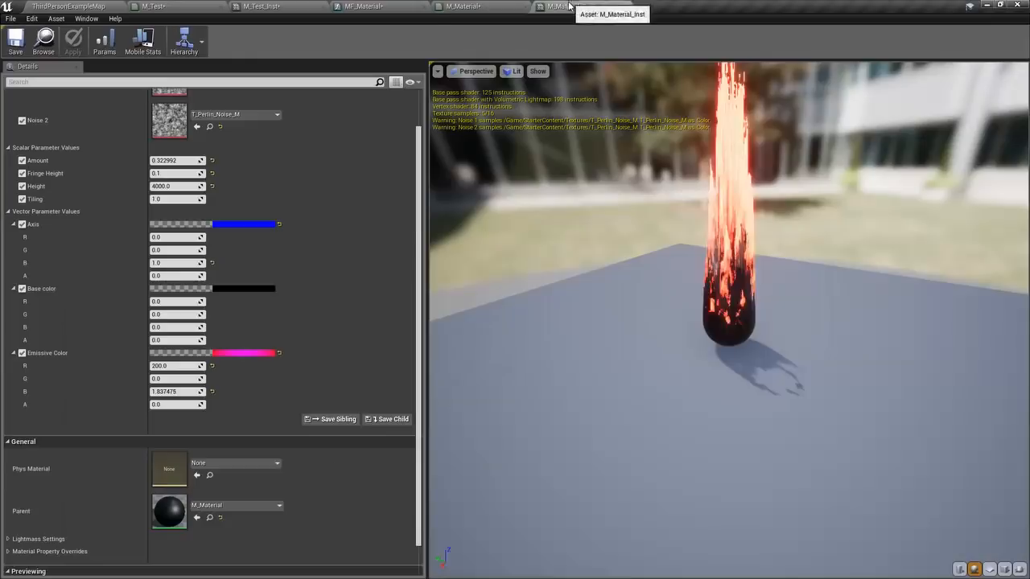
# - Use the selected mannequin as the preview mesh in M_Material_Inst and lower Amount to about -0.58
pyautogui.click(1019, 569)
pyautogui.moveTo(588, 274); pyautogui.dragTo(607, 241)
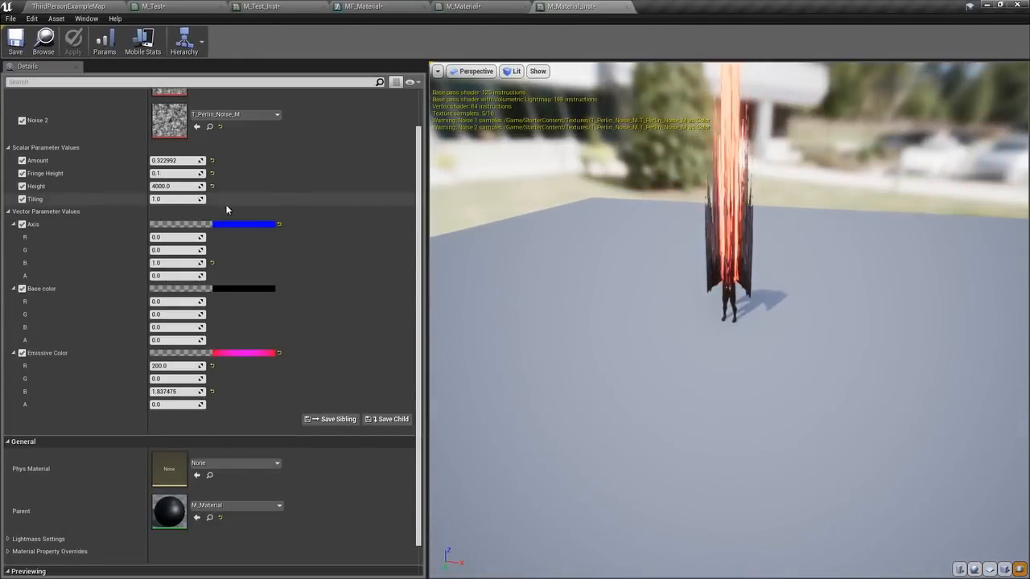
pyautogui.moveTo(177, 161); pyautogui.dragTo(154, 161)
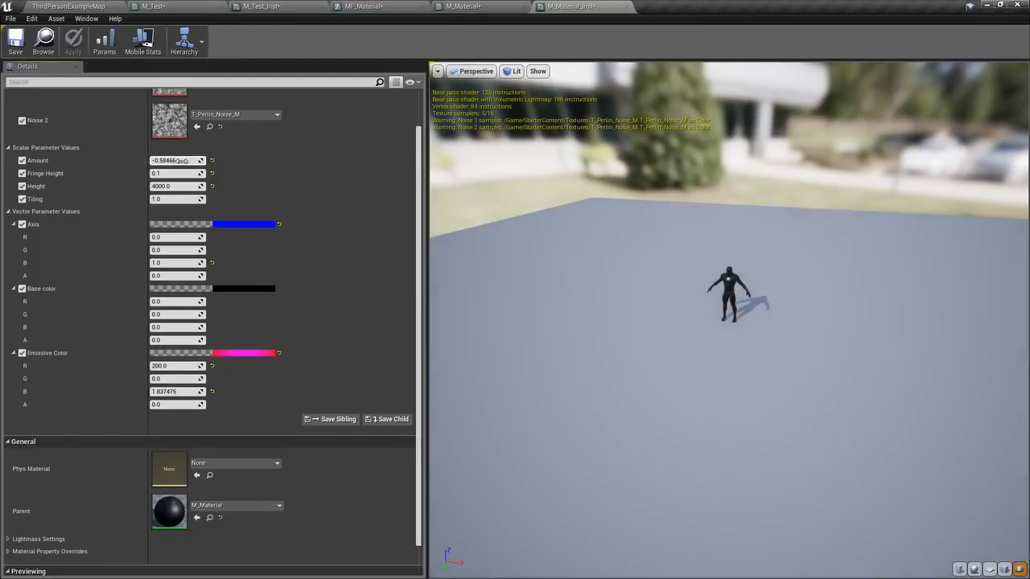
# - In M_Material, set the Amount parameter's Slider Max to 1
pyautogui.scroll(2, 242, 207)
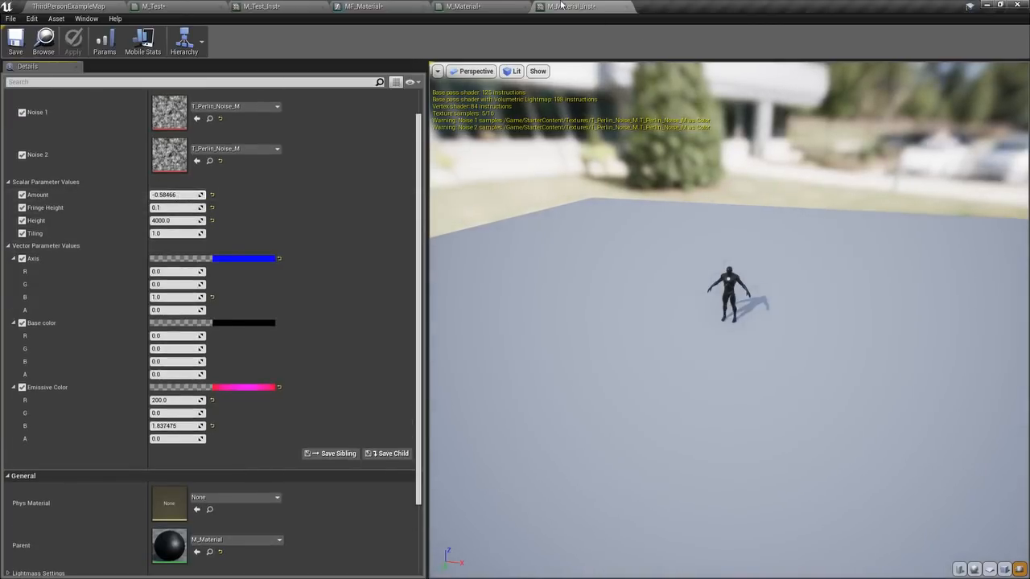
pyautogui.click(484, 6)
pyautogui.moveTo(487, 203); pyautogui.dragTo(568, 145, button='right')
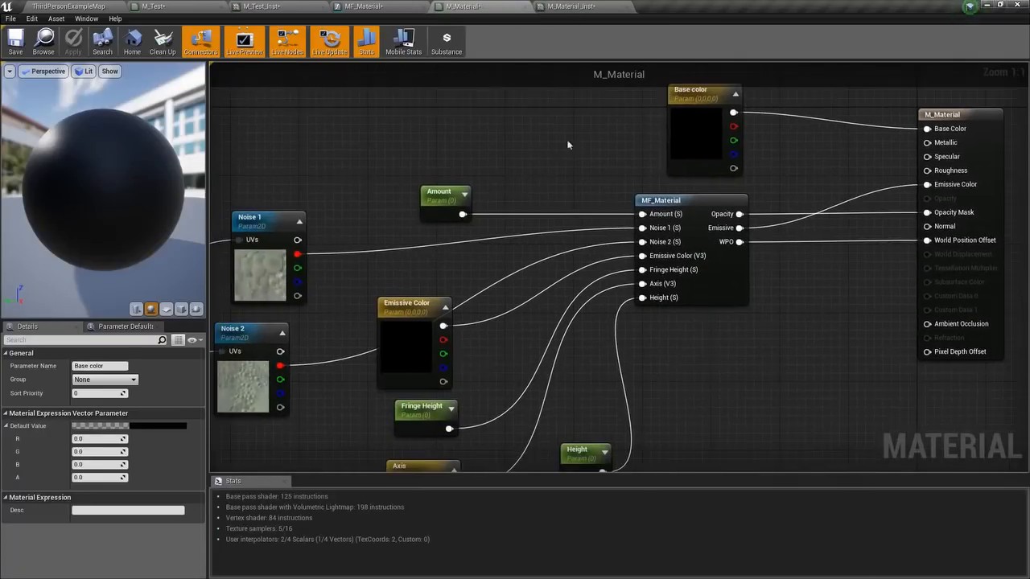
pyautogui.click(447, 193)
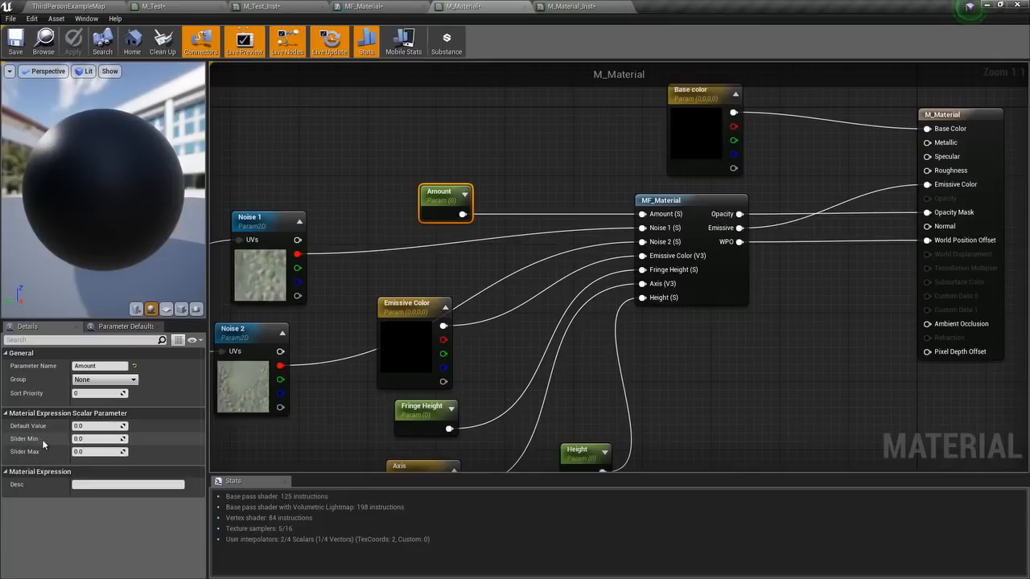
pyautogui.click(91, 452)
pyautogui.write('1')
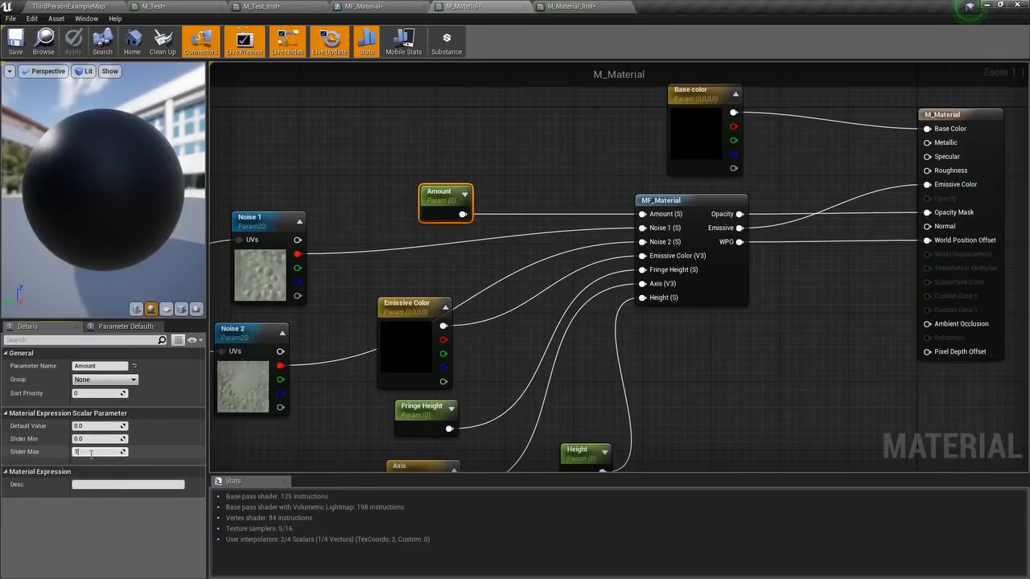
# - Apply the changed Amount slider range in M_Material to the original material and return to M_Material_Inst
pyautogui.press('Return')
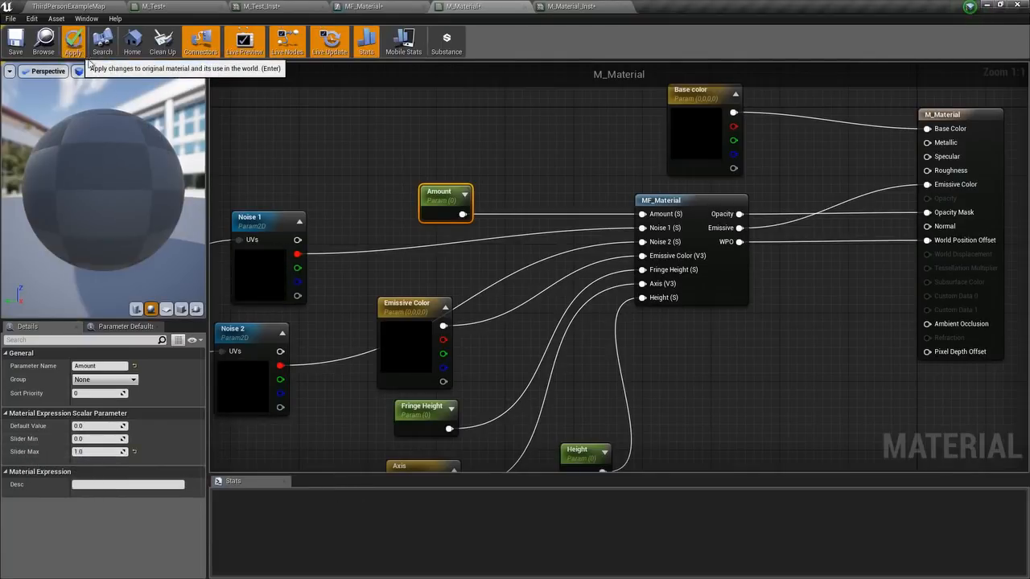
pyautogui.click(81, 53)
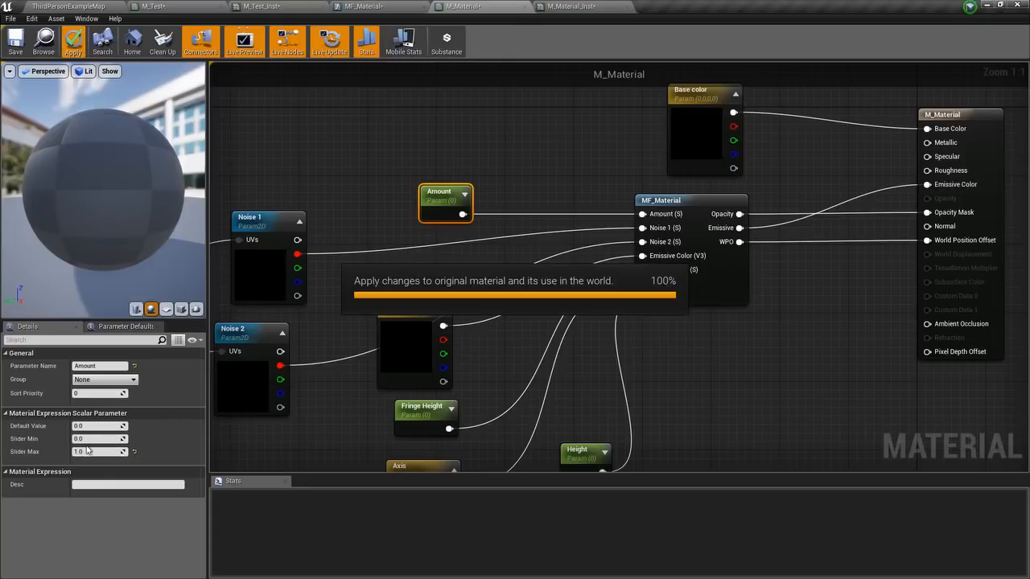
pyautogui.click(574, 6)
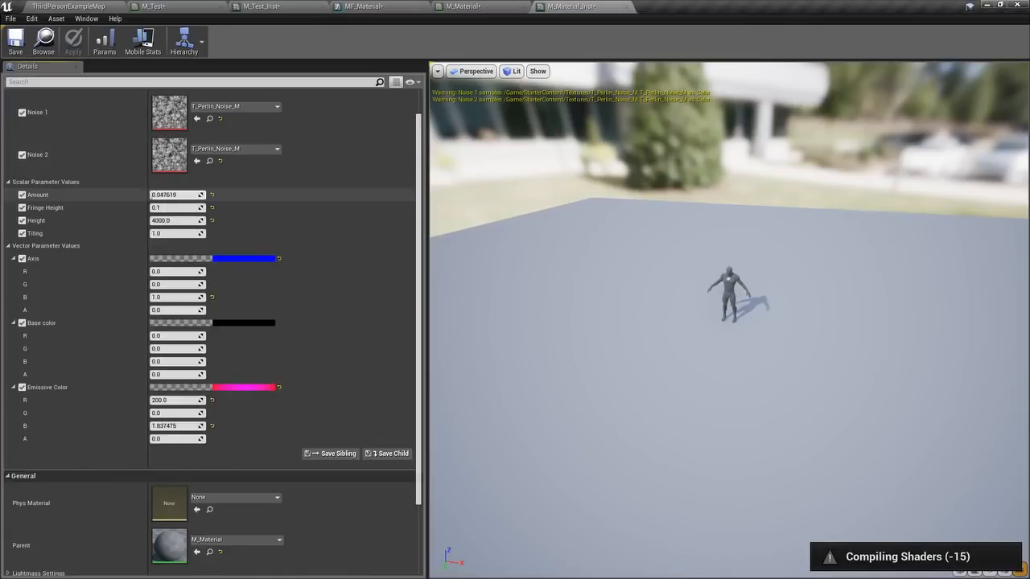
# - Sweep the instance's Amount across its slider range up to 1.0 to test the effect on the preview mannequin
pyautogui.moveTo(156, 195); pyautogui.dragTo(193, 195)
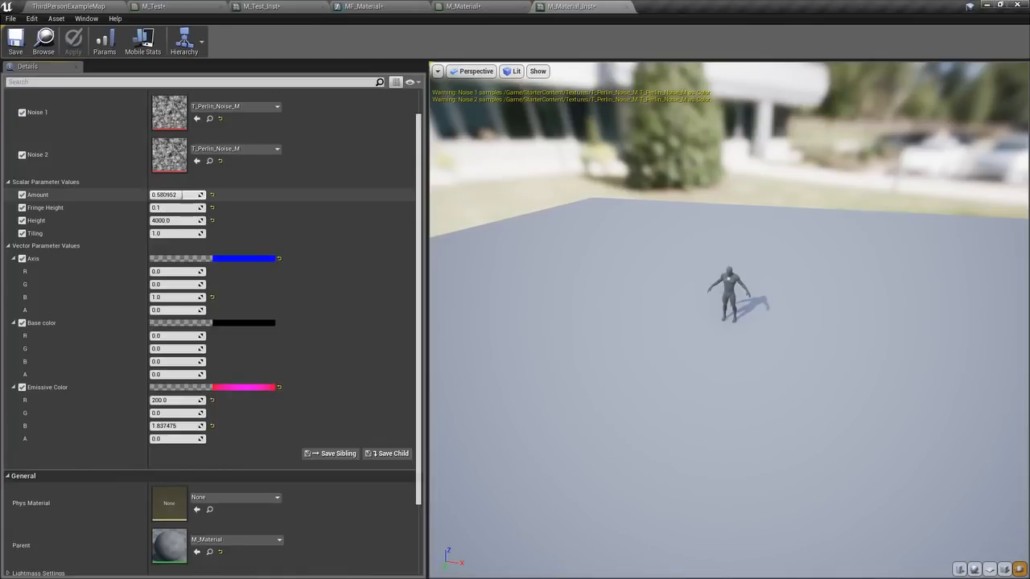
pyautogui.moveTo(164, 194); pyautogui.dragTo(160, 194)
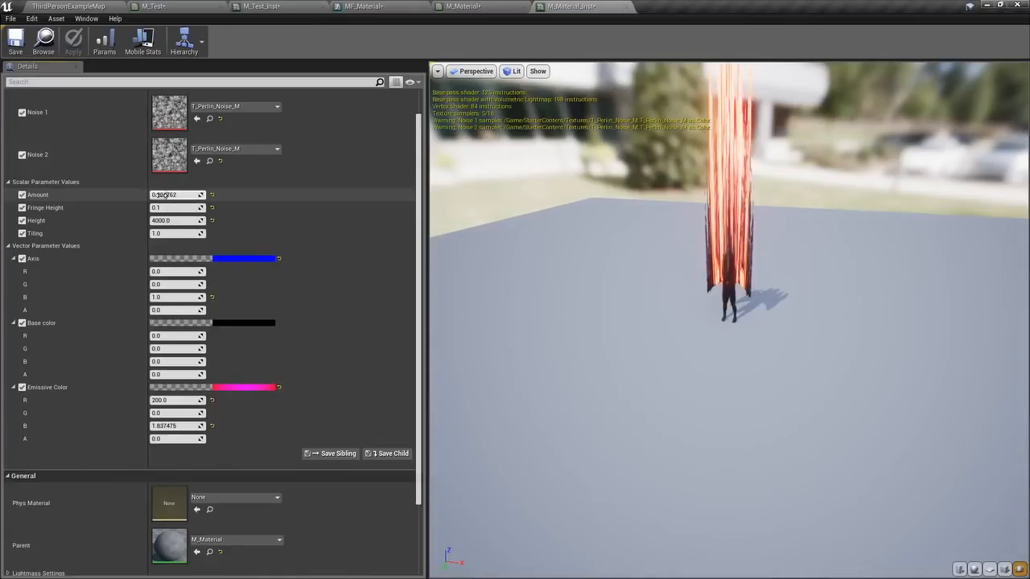
pyautogui.moveTo(153, 194); pyautogui.dragTo(203, 195)
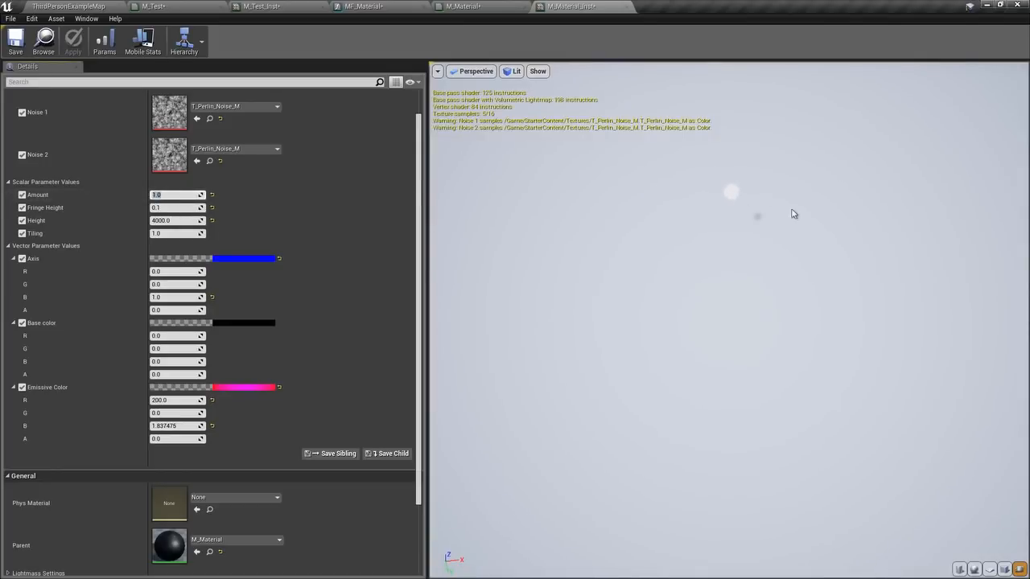
# - Set the instance's Amount to 0.5 and its Height to 1500
pyautogui.press('Return')
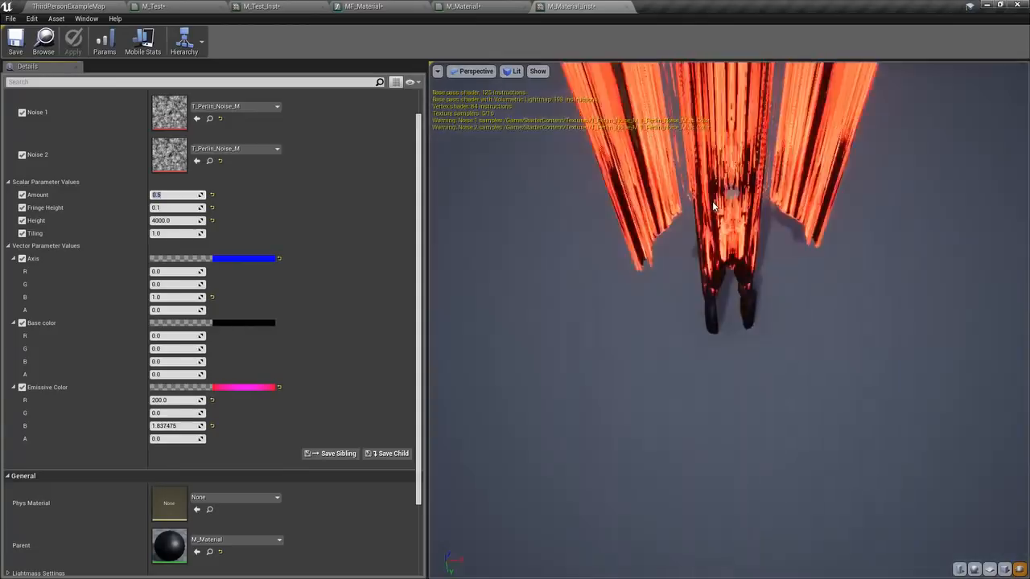
pyautogui.moveTo(728, 322); pyautogui.dragTo(728, 217)
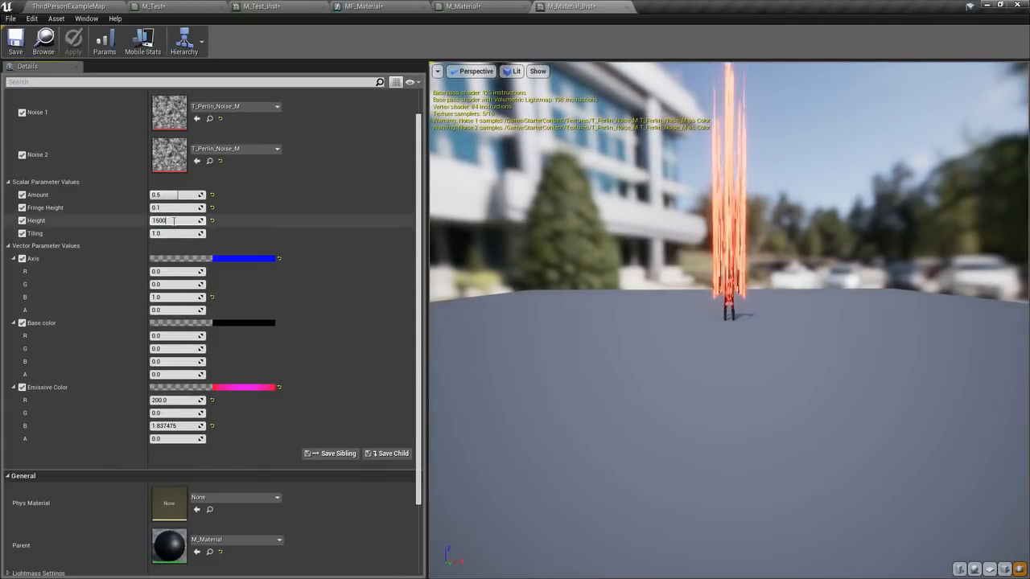
pyautogui.press('Return')
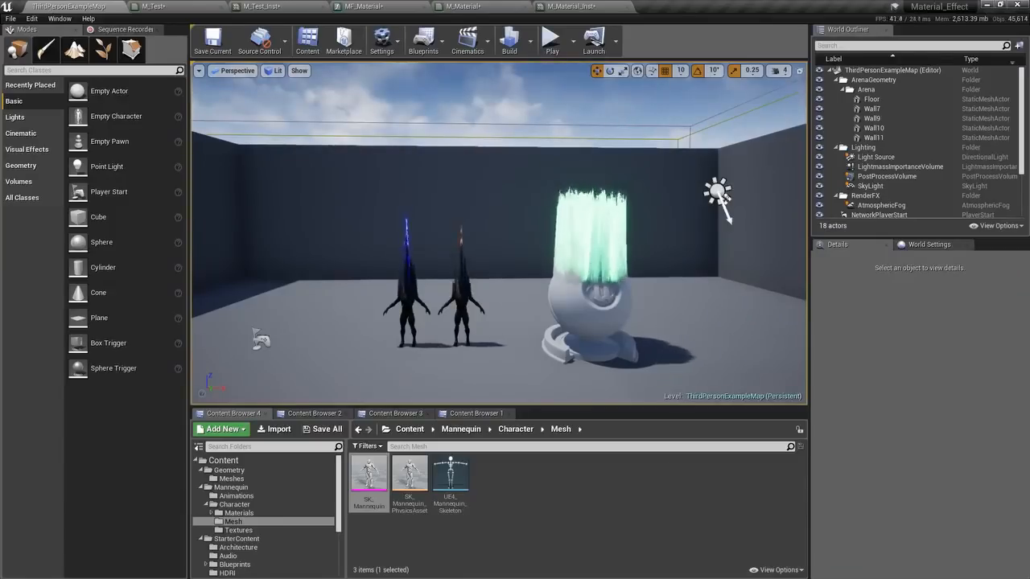
# - Place an SK_Mannequin in the level beside the existing figures and move it along X to -1140
pyautogui.moveTo(368, 475); pyautogui.dragTo(259, 348)
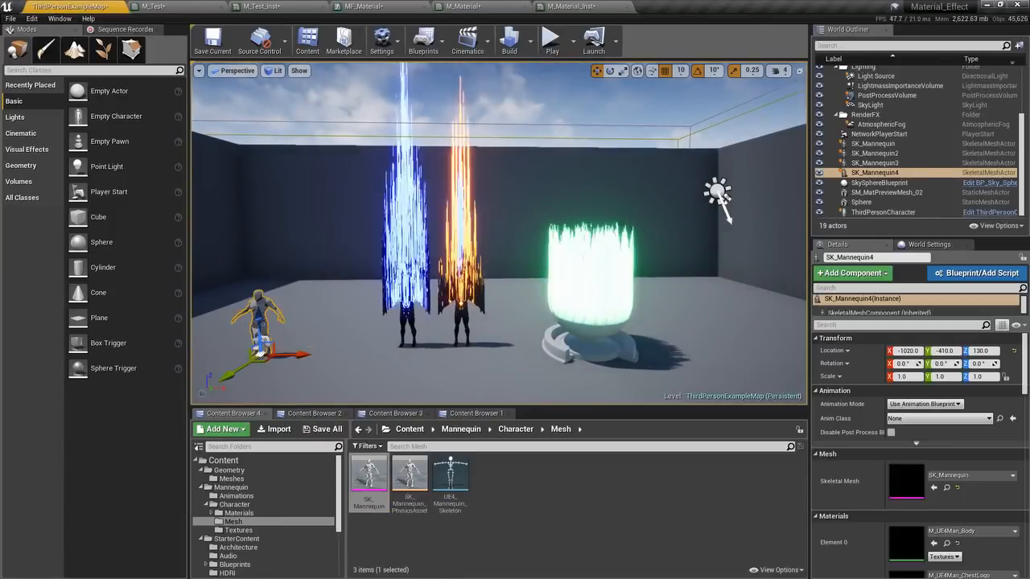
pyautogui.press('f')
pyautogui.scroll(-5, 499, 233)
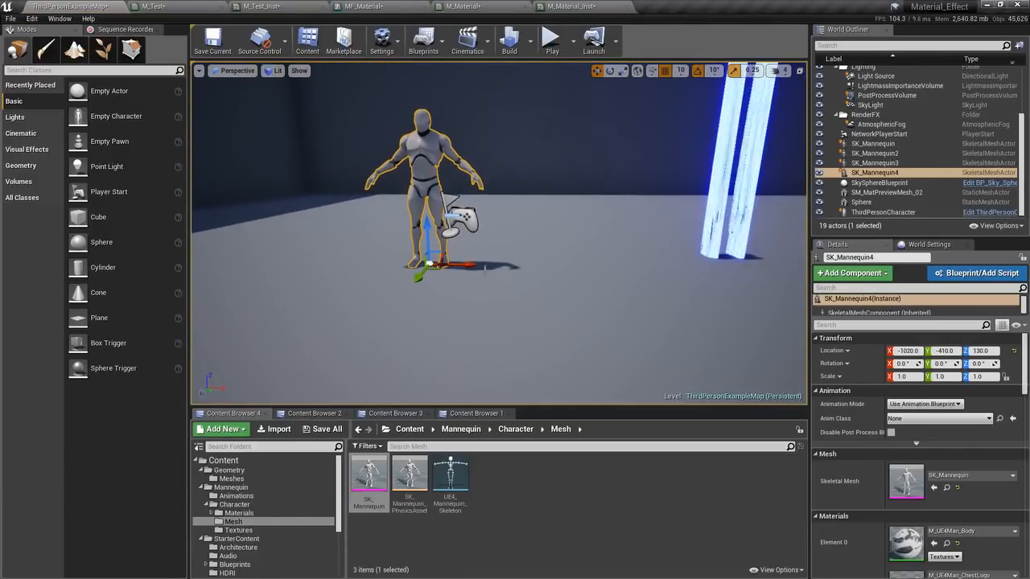
pyautogui.moveTo(462, 263); pyautogui.dragTo(366, 264)
# - Assign M_Material_Inst from the Tutorial/T2 folder to the new mannequin's body
pyautogui.click(472, 413)
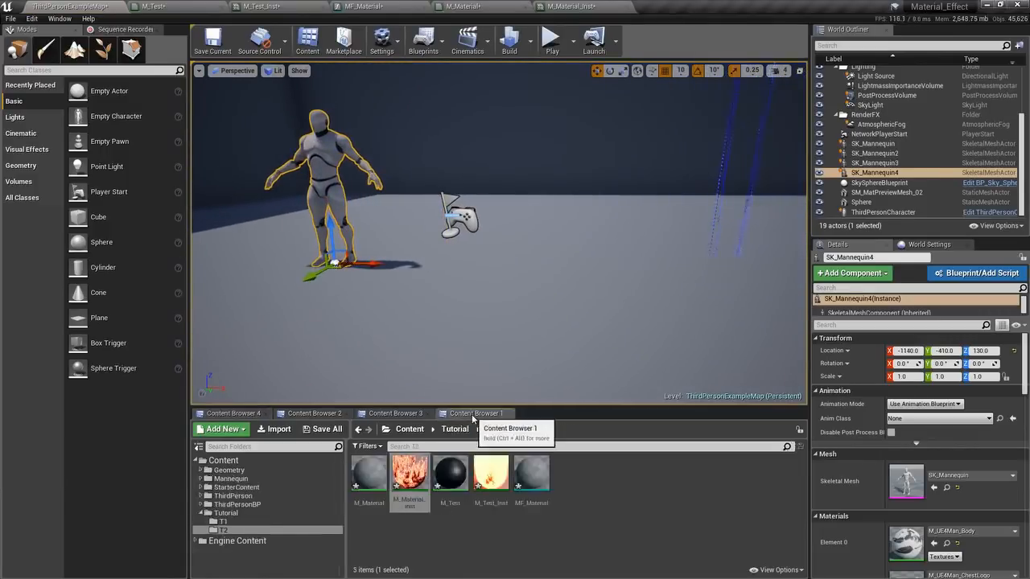
pyautogui.moveTo(407, 452); pyautogui.dragTo(326, 173)
pyautogui.press('f')
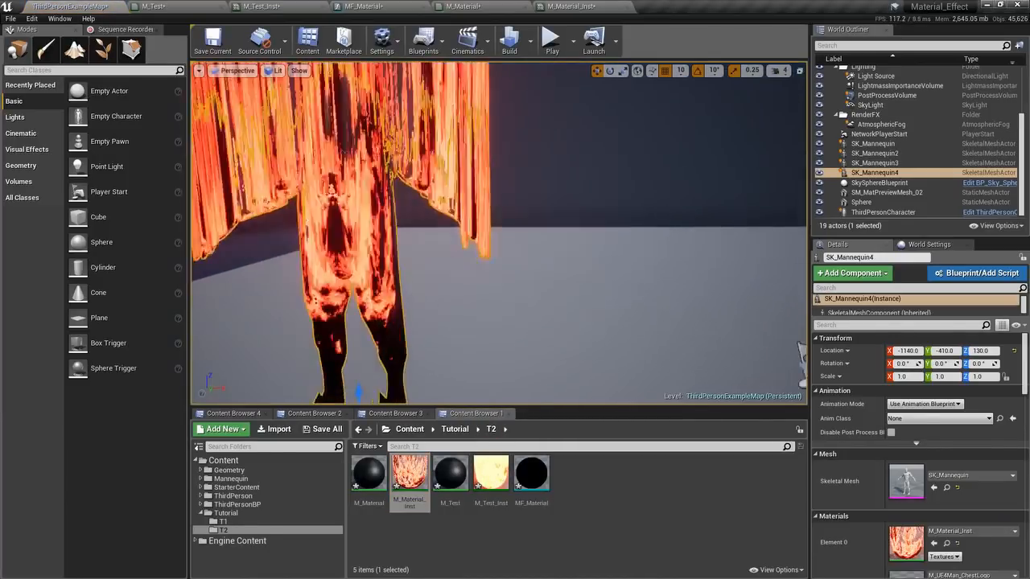
# - Float the M_Material_Inst editor as a separate window over the level and reduce Amount to 0.0
pyautogui.moveTo(571, 7); pyautogui.dragTo(708, 198)
pyautogui.scroll(-1, 764, 351)
pyautogui.moveTo(724, 369)
pyautogui.mouseDown()
pyautogui.moveTo(704, 369)
pyautogui.moveTo(724, 370)
pyautogui.mouseUp()
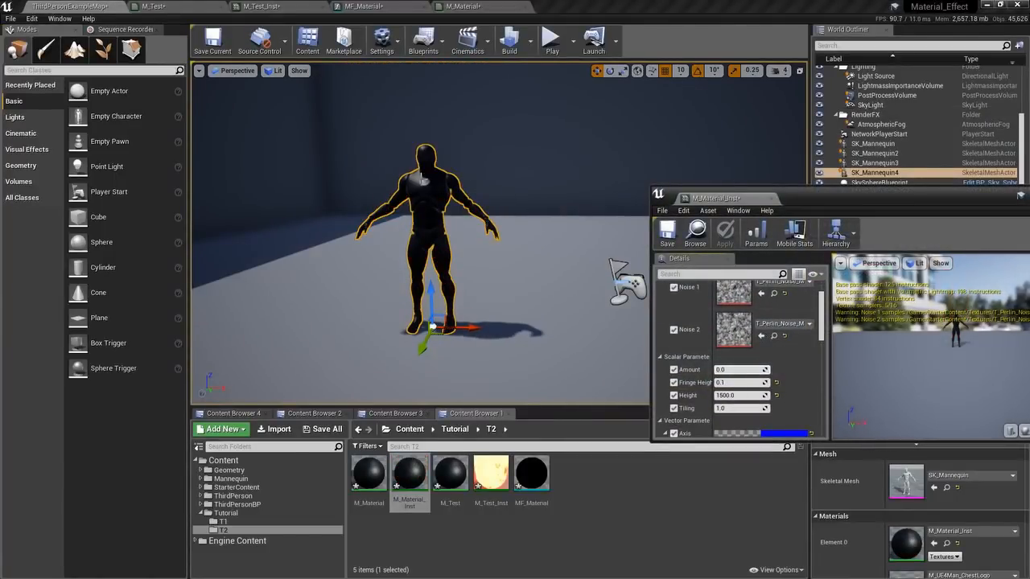
# - Assign M_Material_Inst to the new mannequin's chest logo as well
pyautogui.moveTo(409, 460); pyautogui.dragTo(441, 240)
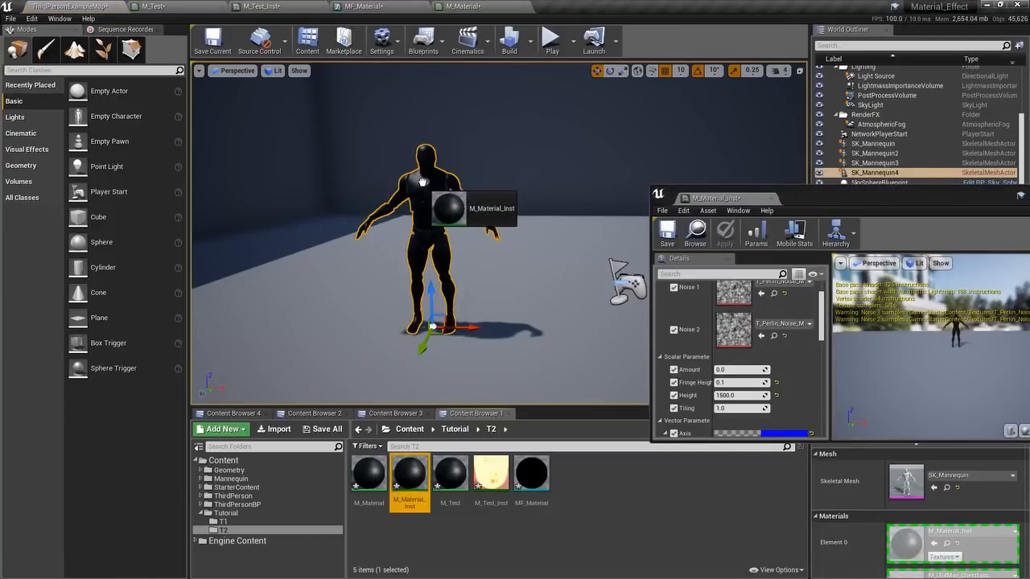
pyautogui.moveTo(424, 183); pyautogui.dragTo(430, 185)
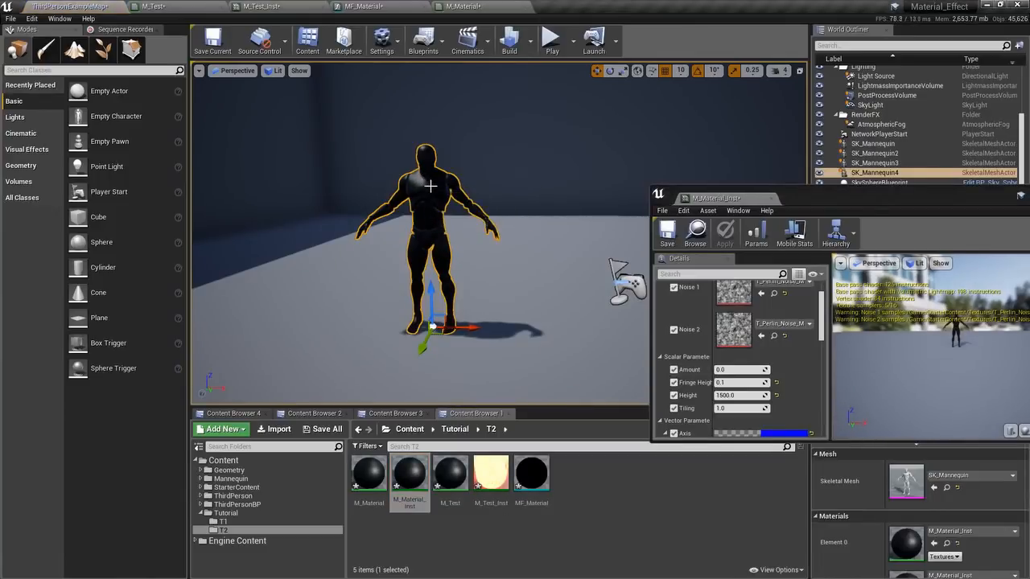
# - Vary M_Material_Inst's Amount to test the effect on the level mannequin, ending at about 0.133
pyautogui.click(723, 370)
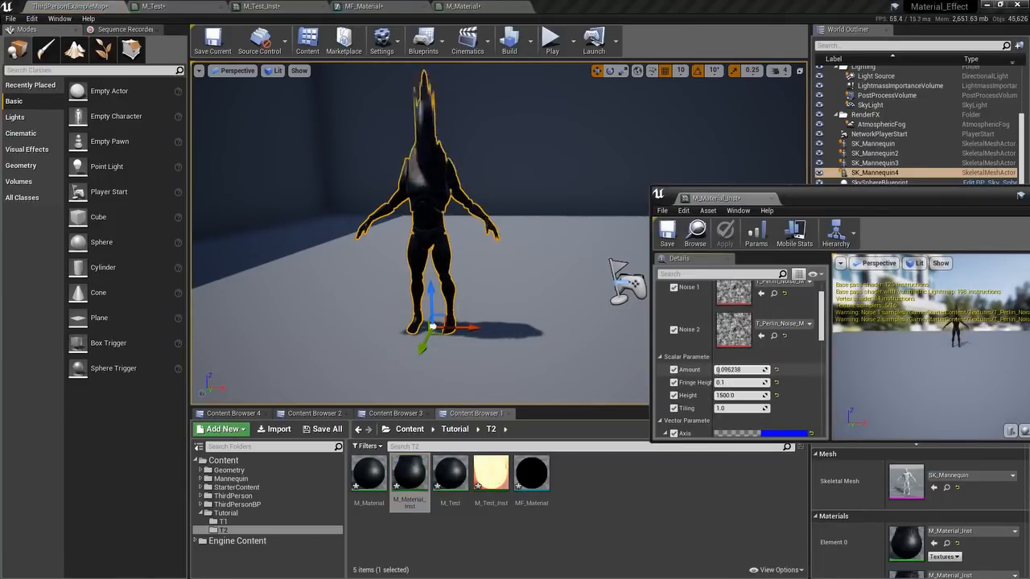
pyautogui.moveTo(729, 370)
pyautogui.mouseDown()
pyautogui.moveTo(751, 370)
pyautogui.moveTo(718, 370)
pyautogui.mouseUp()
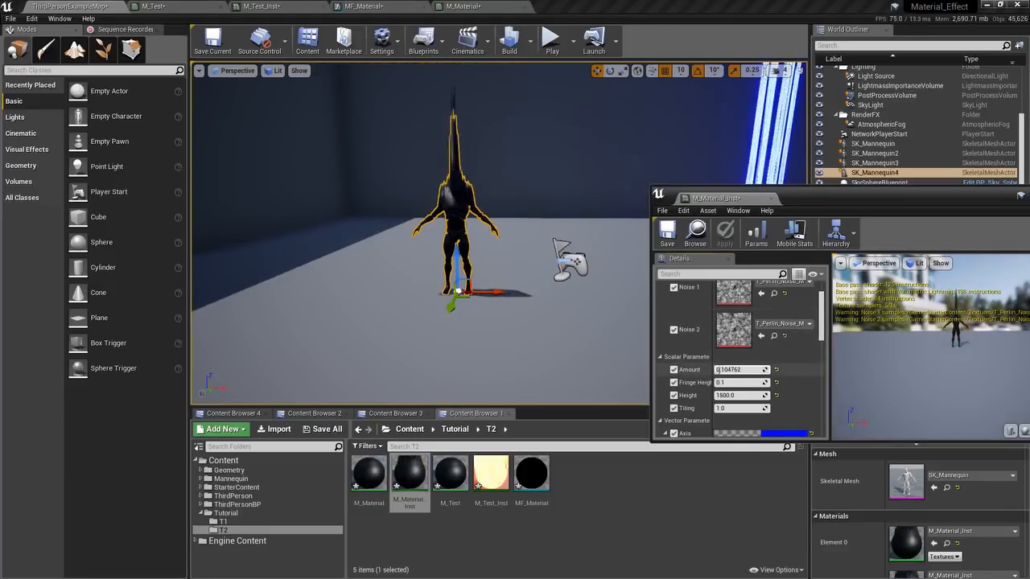
pyautogui.moveTo(728, 370)
pyautogui.mouseDown()
pyautogui.moveTo(747, 370)
pyautogui.moveTo(720, 370)
pyautogui.mouseUp()
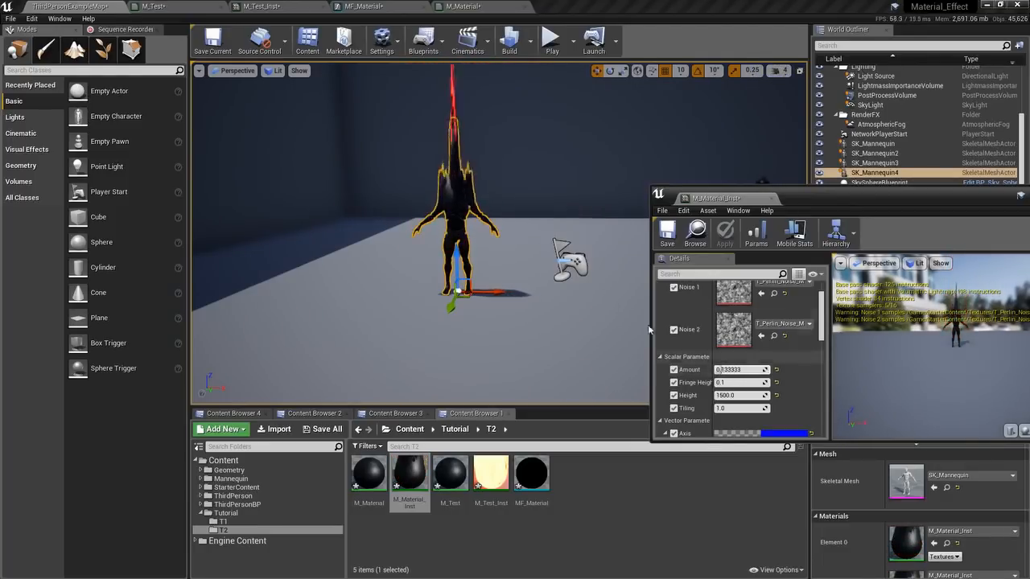
pyautogui.scroll(-3, 507, 243)
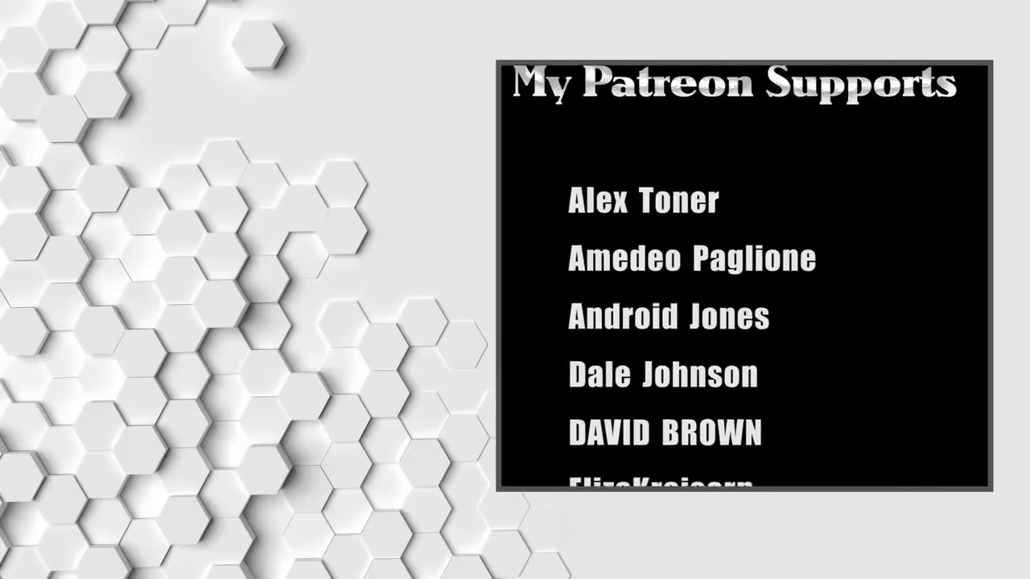